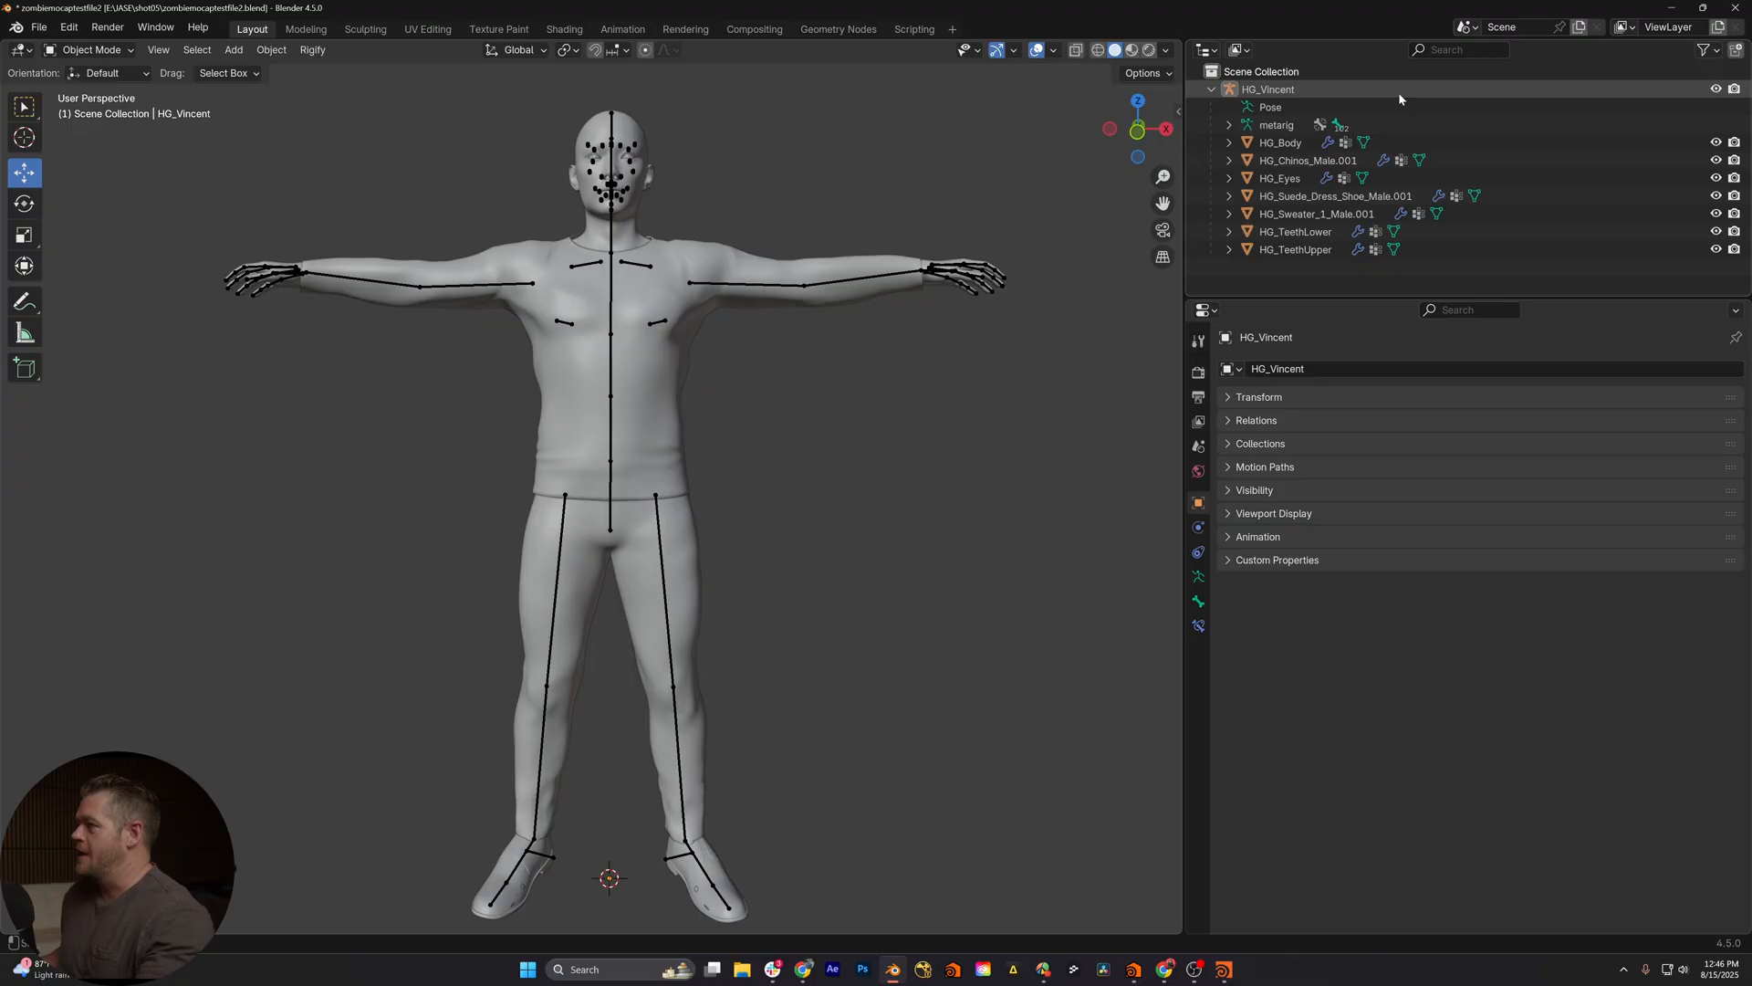
# Select the HG_Vincent rig in the Outliner and bring up the File menu for exporting
pyautogui.click(1333, 91)
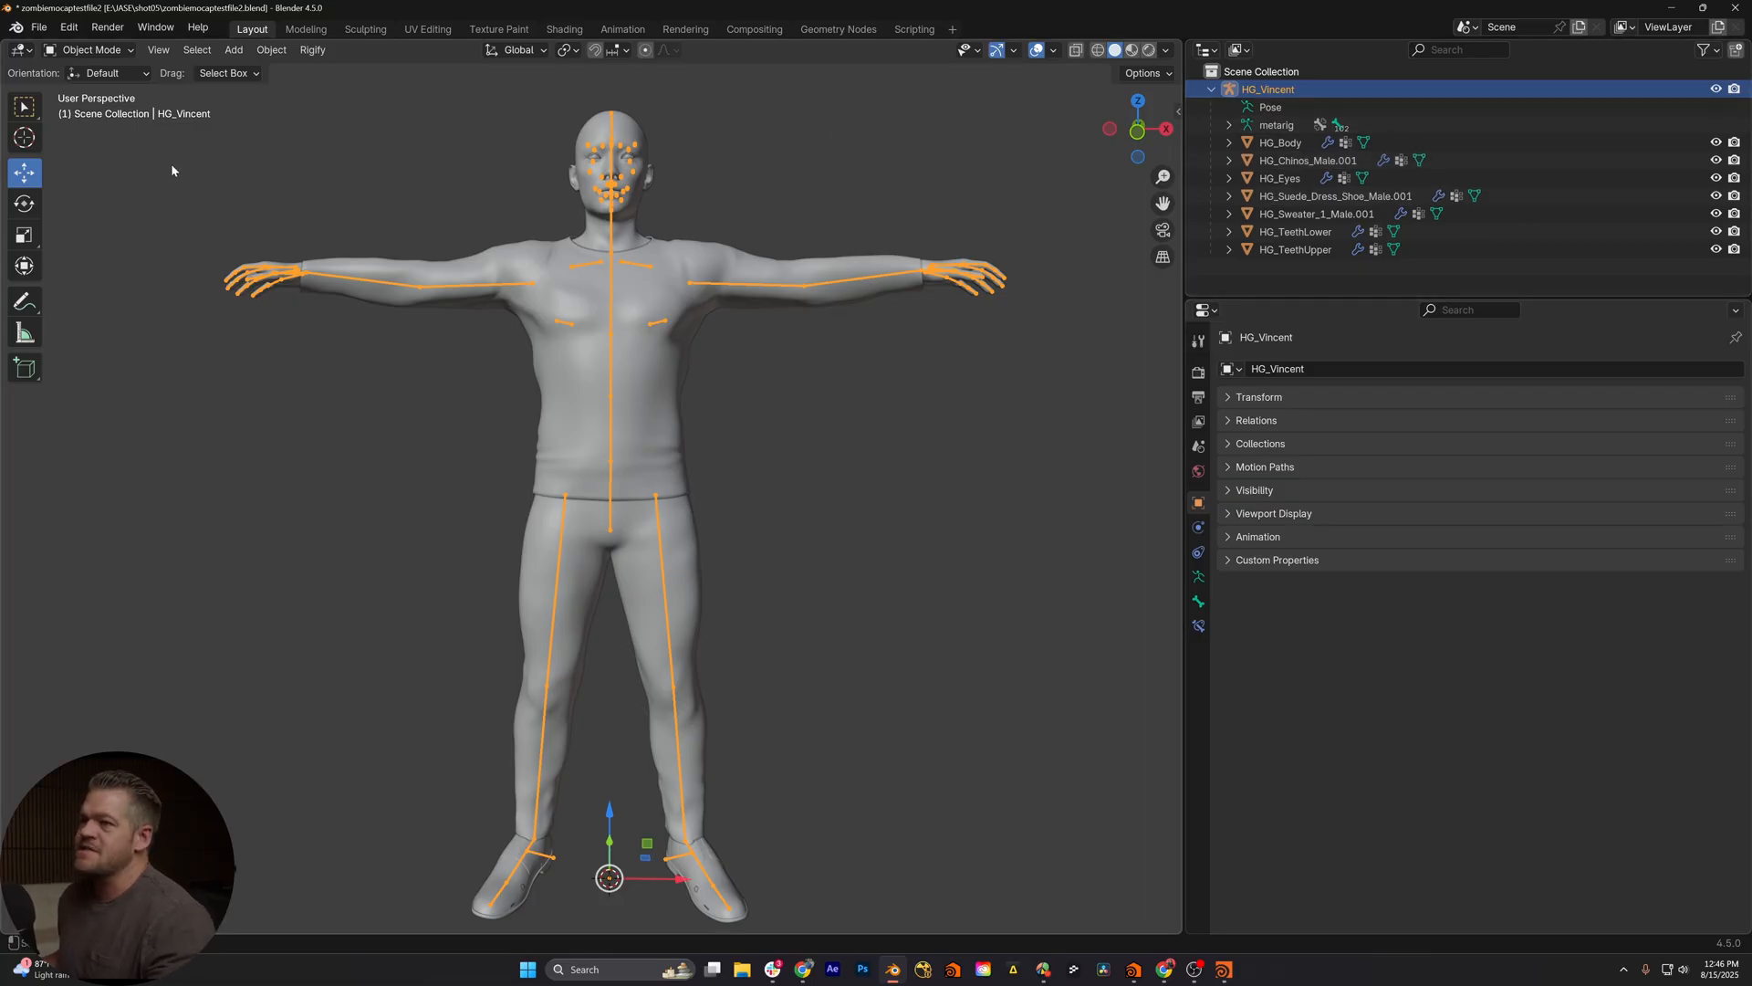
pyautogui.click(41, 29)
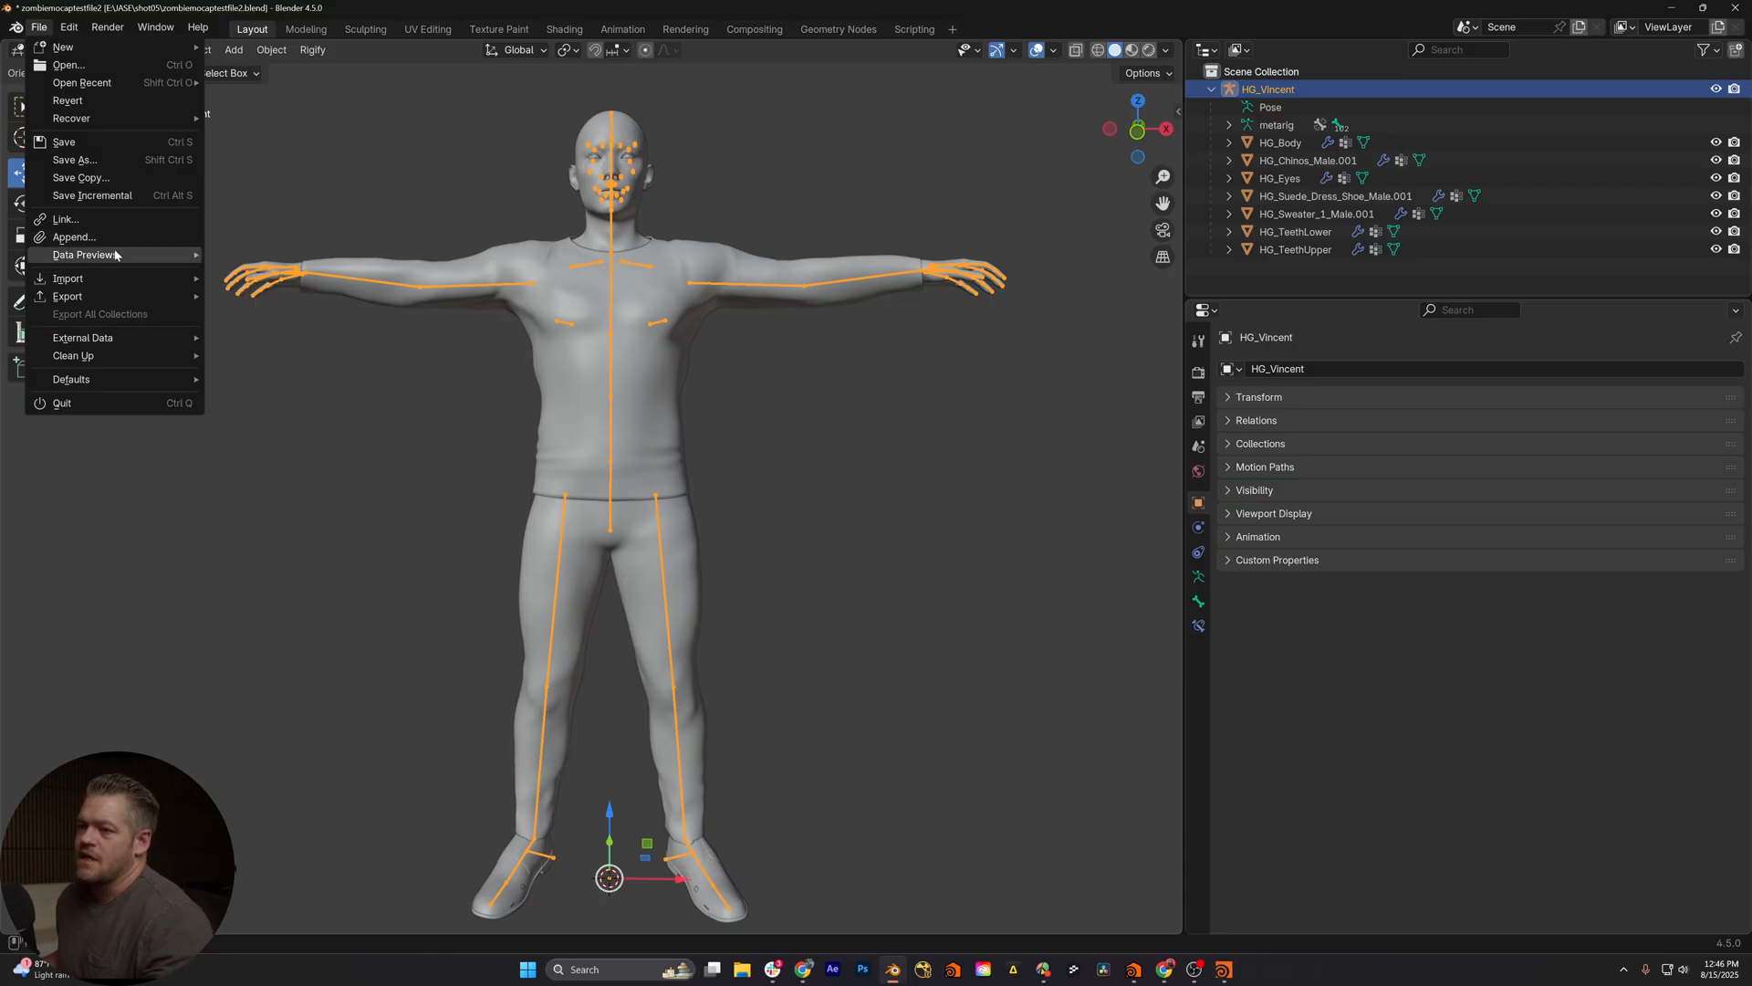
pyautogui.moveTo(67, 296)
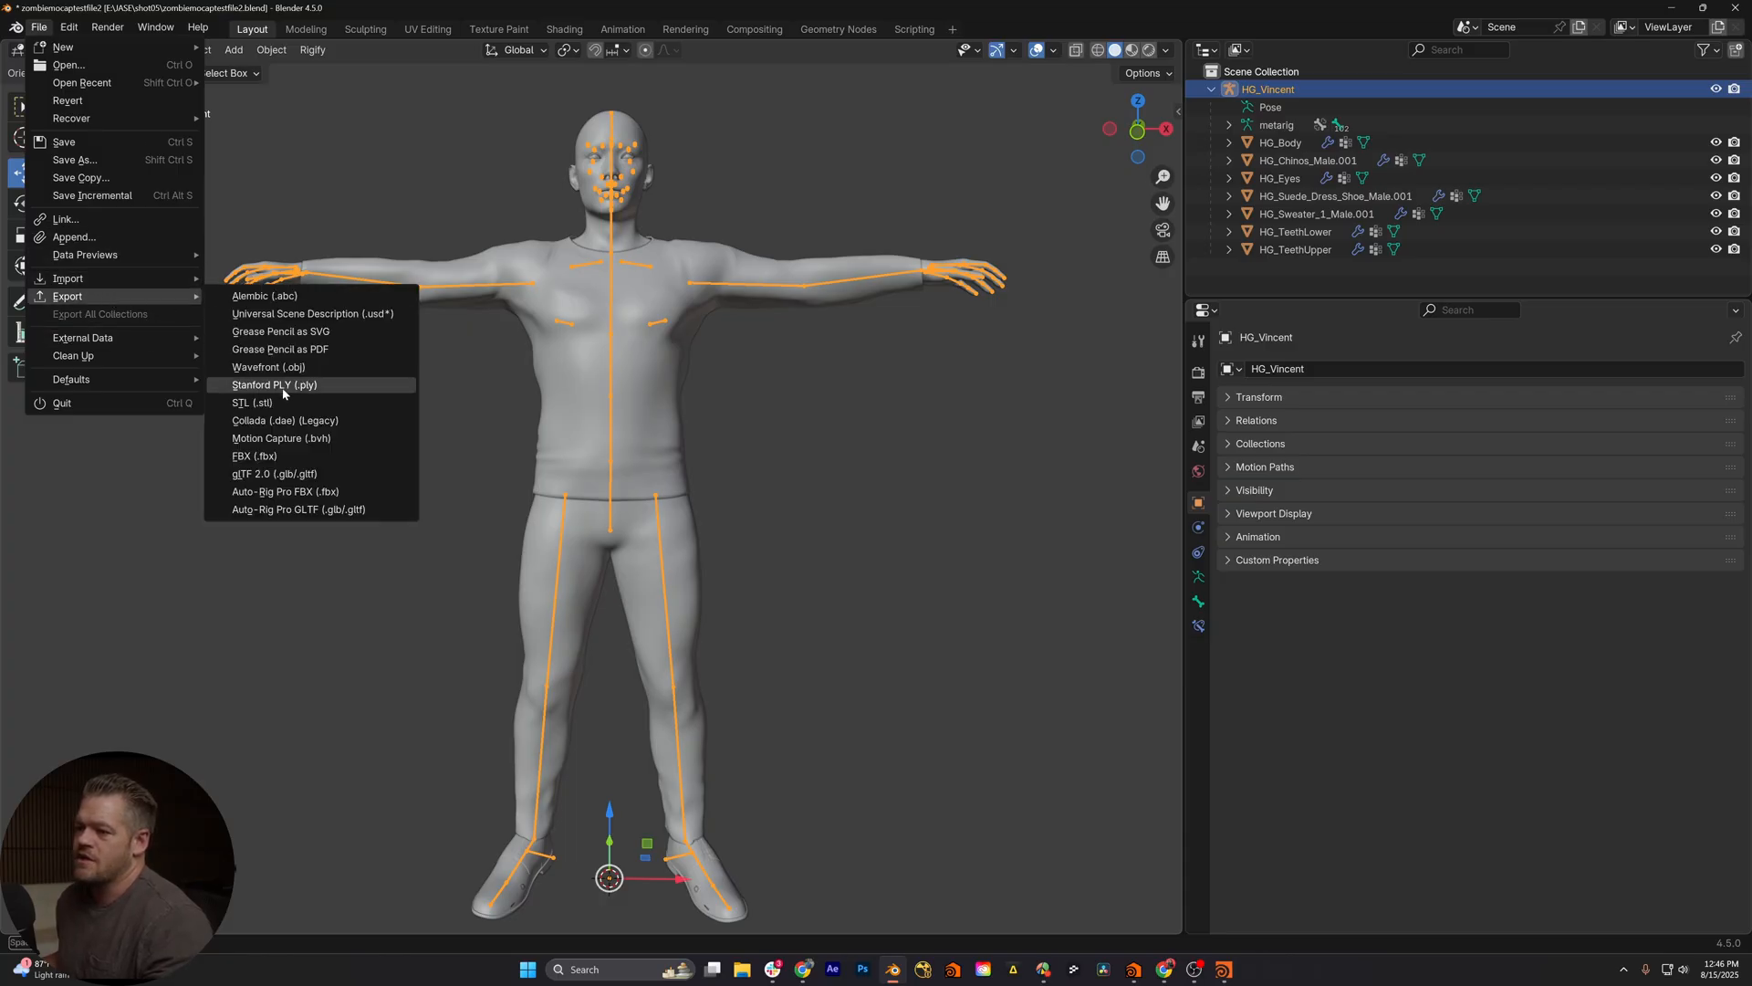
pyautogui.click(255, 456)
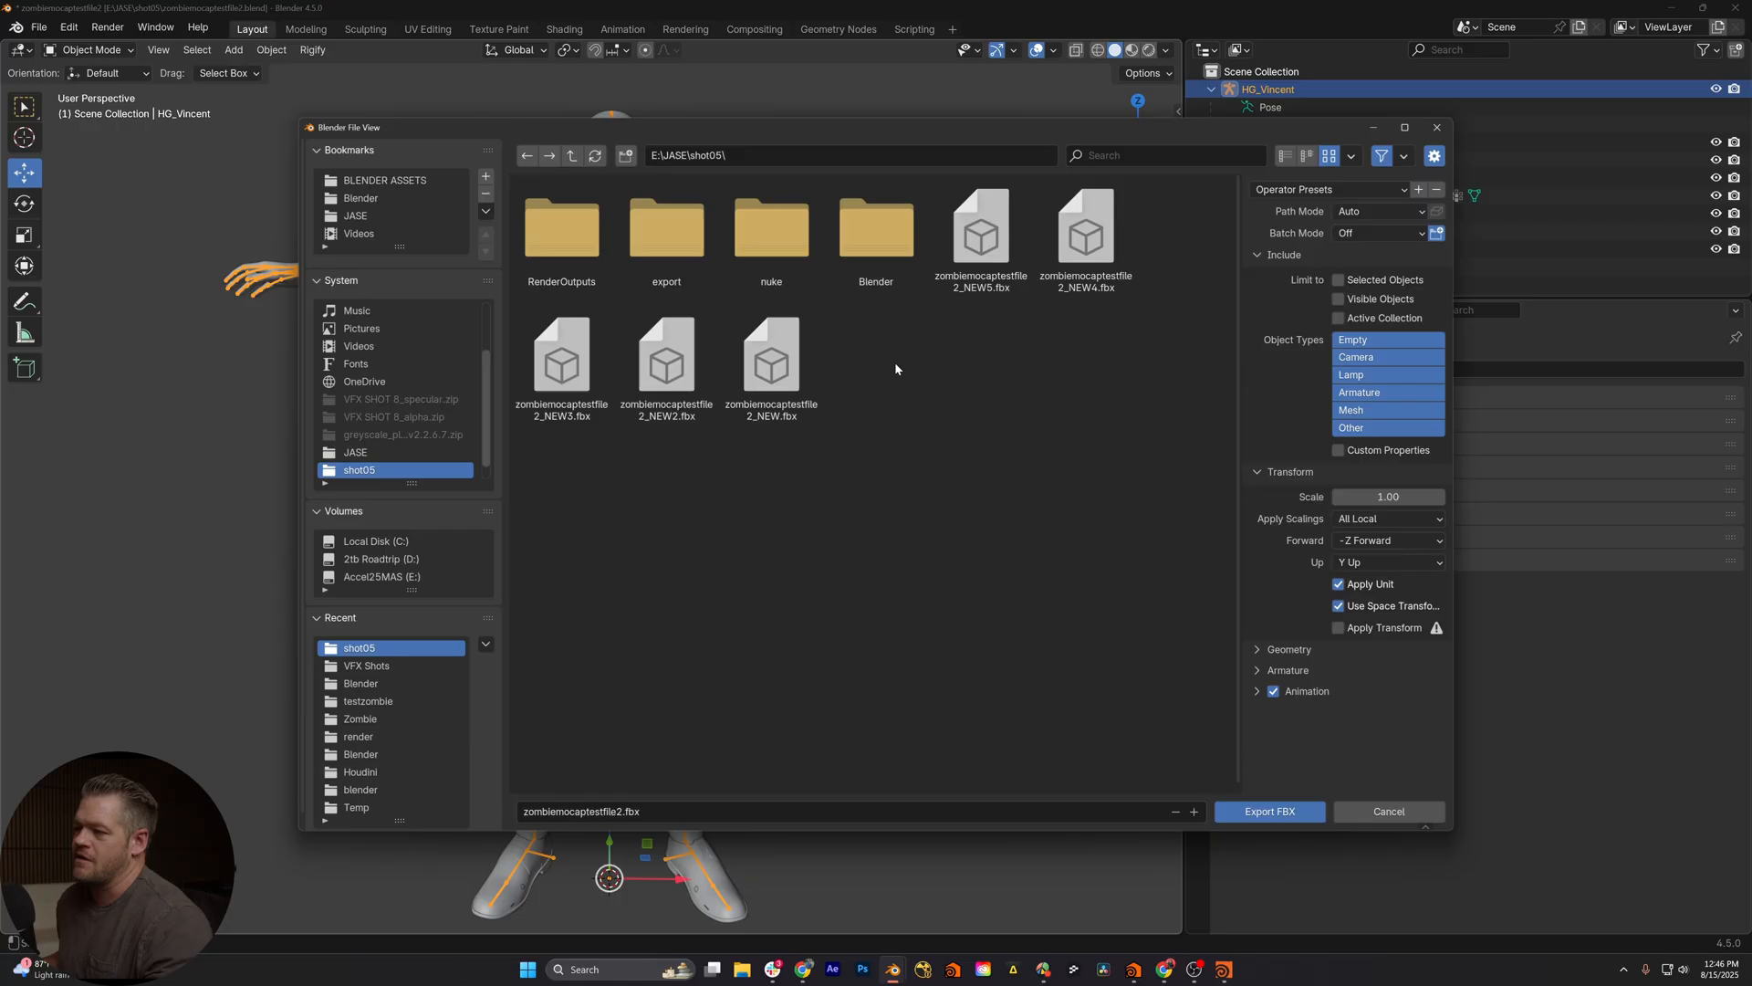
pyautogui.click(1295, 650)
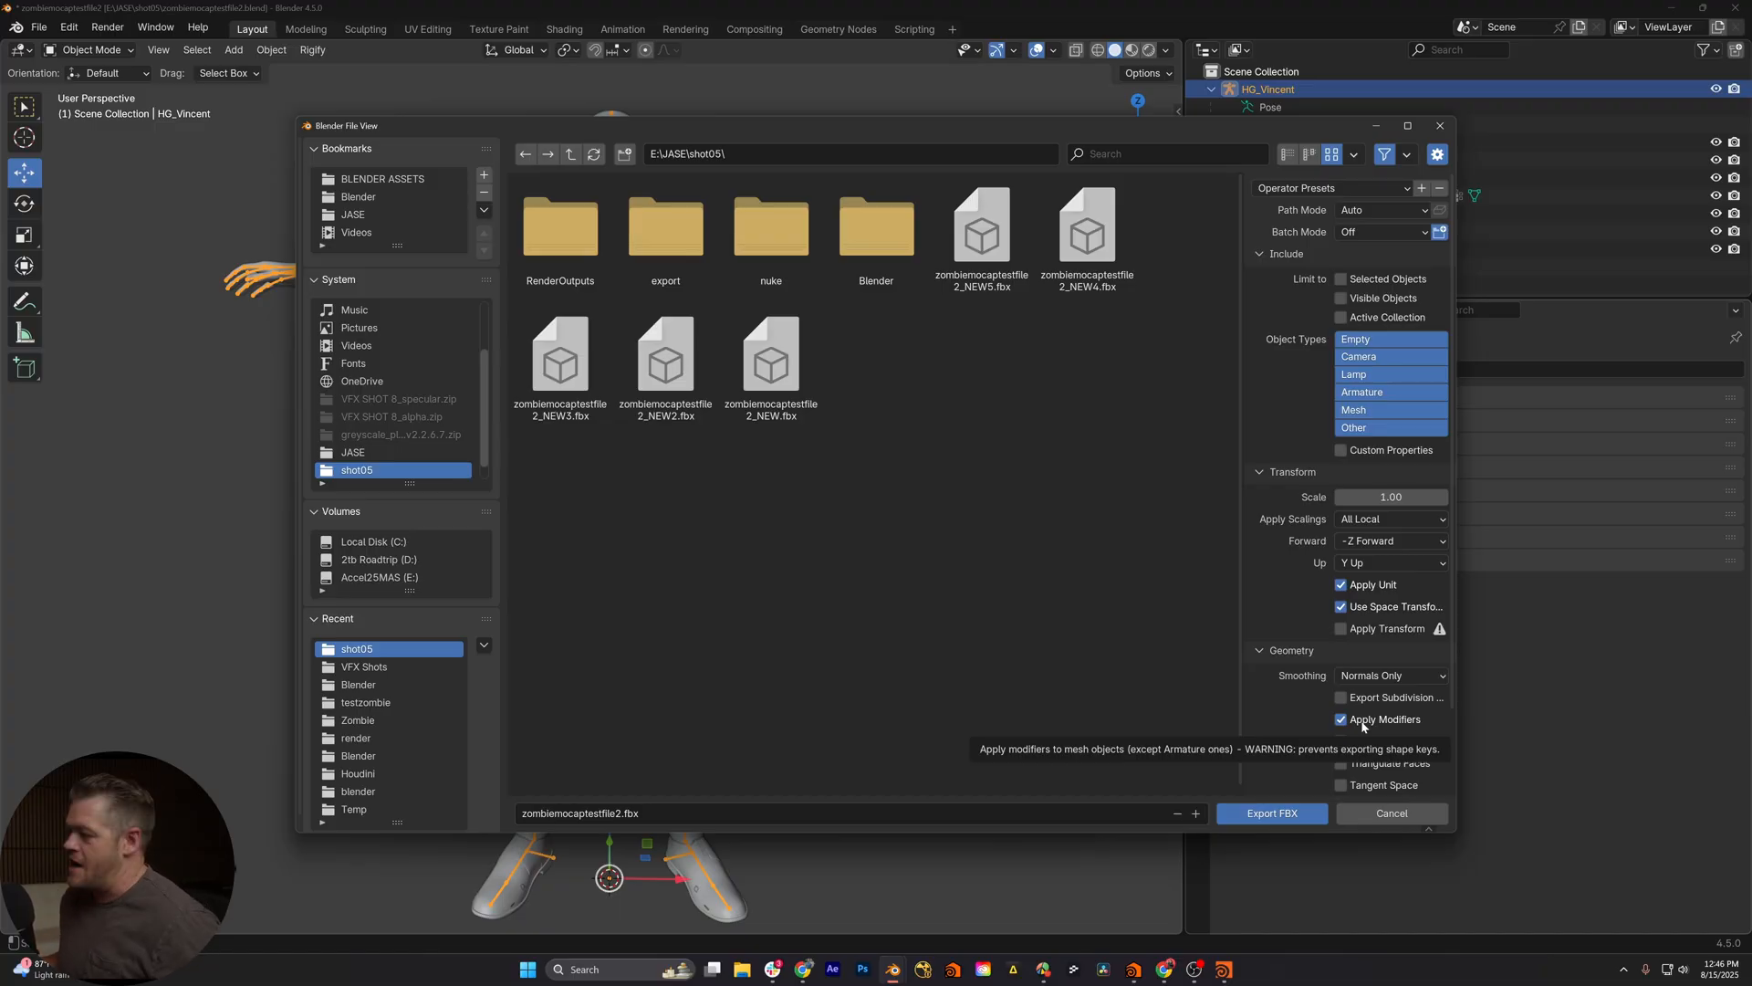
pyautogui.click(1392, 813)
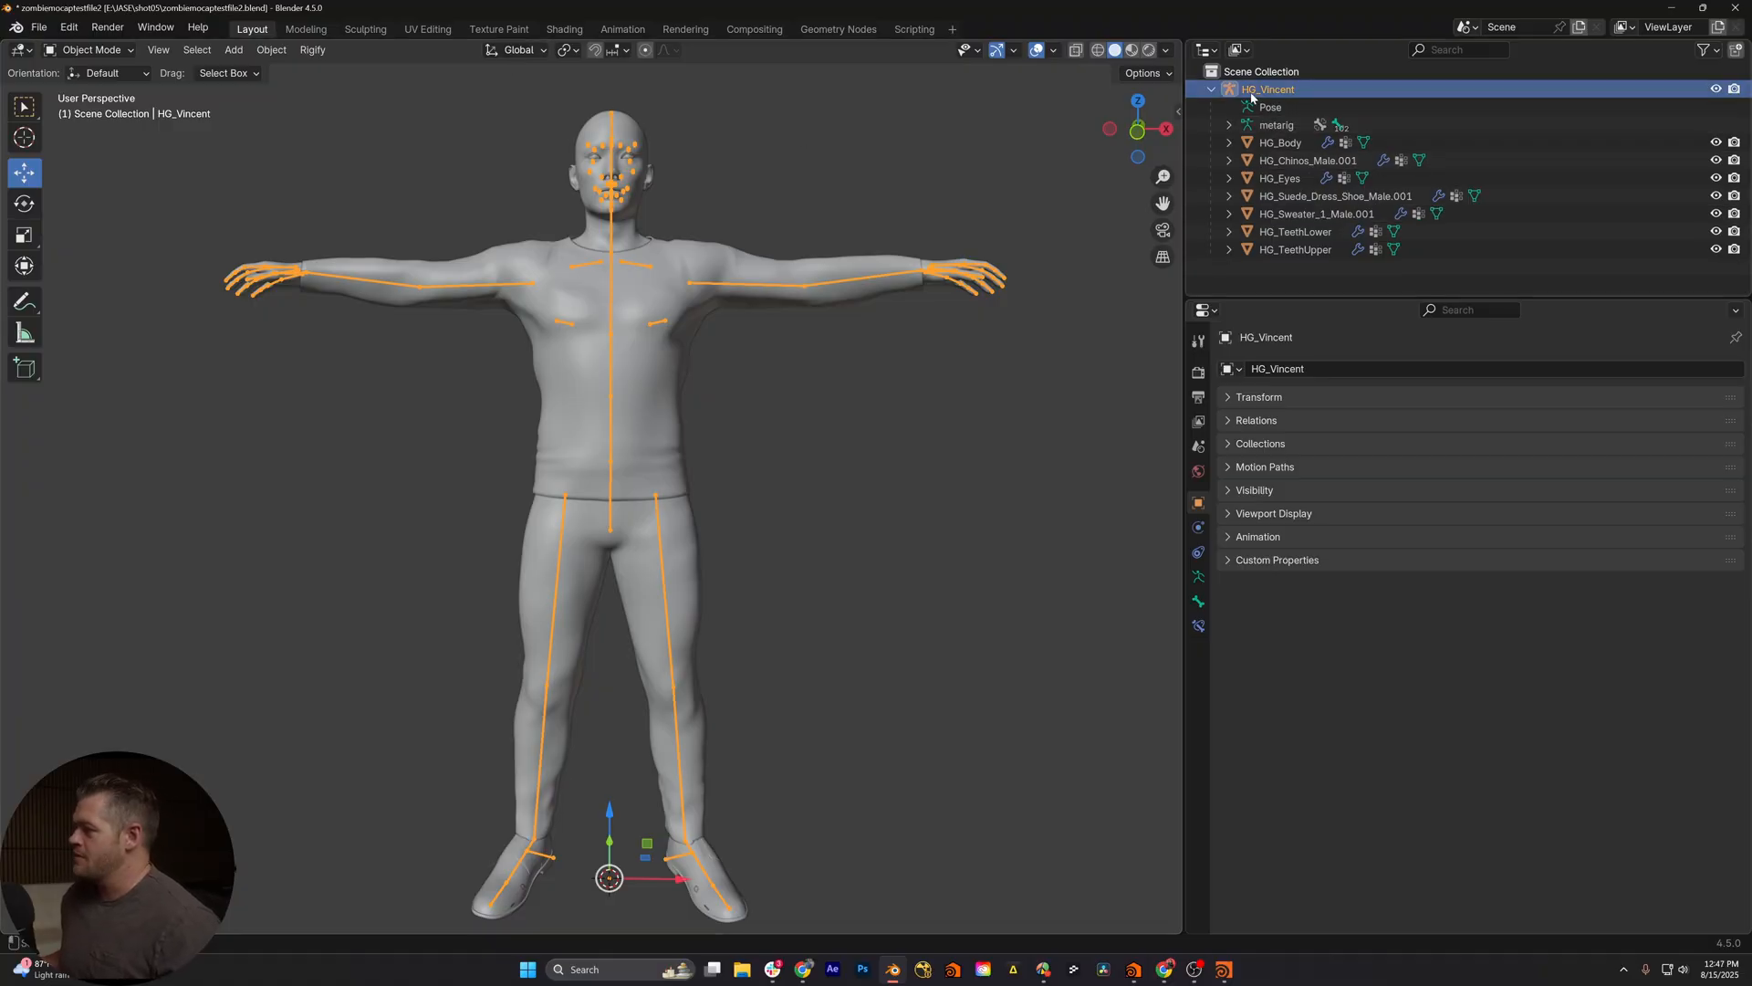
# Check HG_Body's modifiers, then select HG_Vincent with all its child meshes
pyautogui.click(1279, 142)
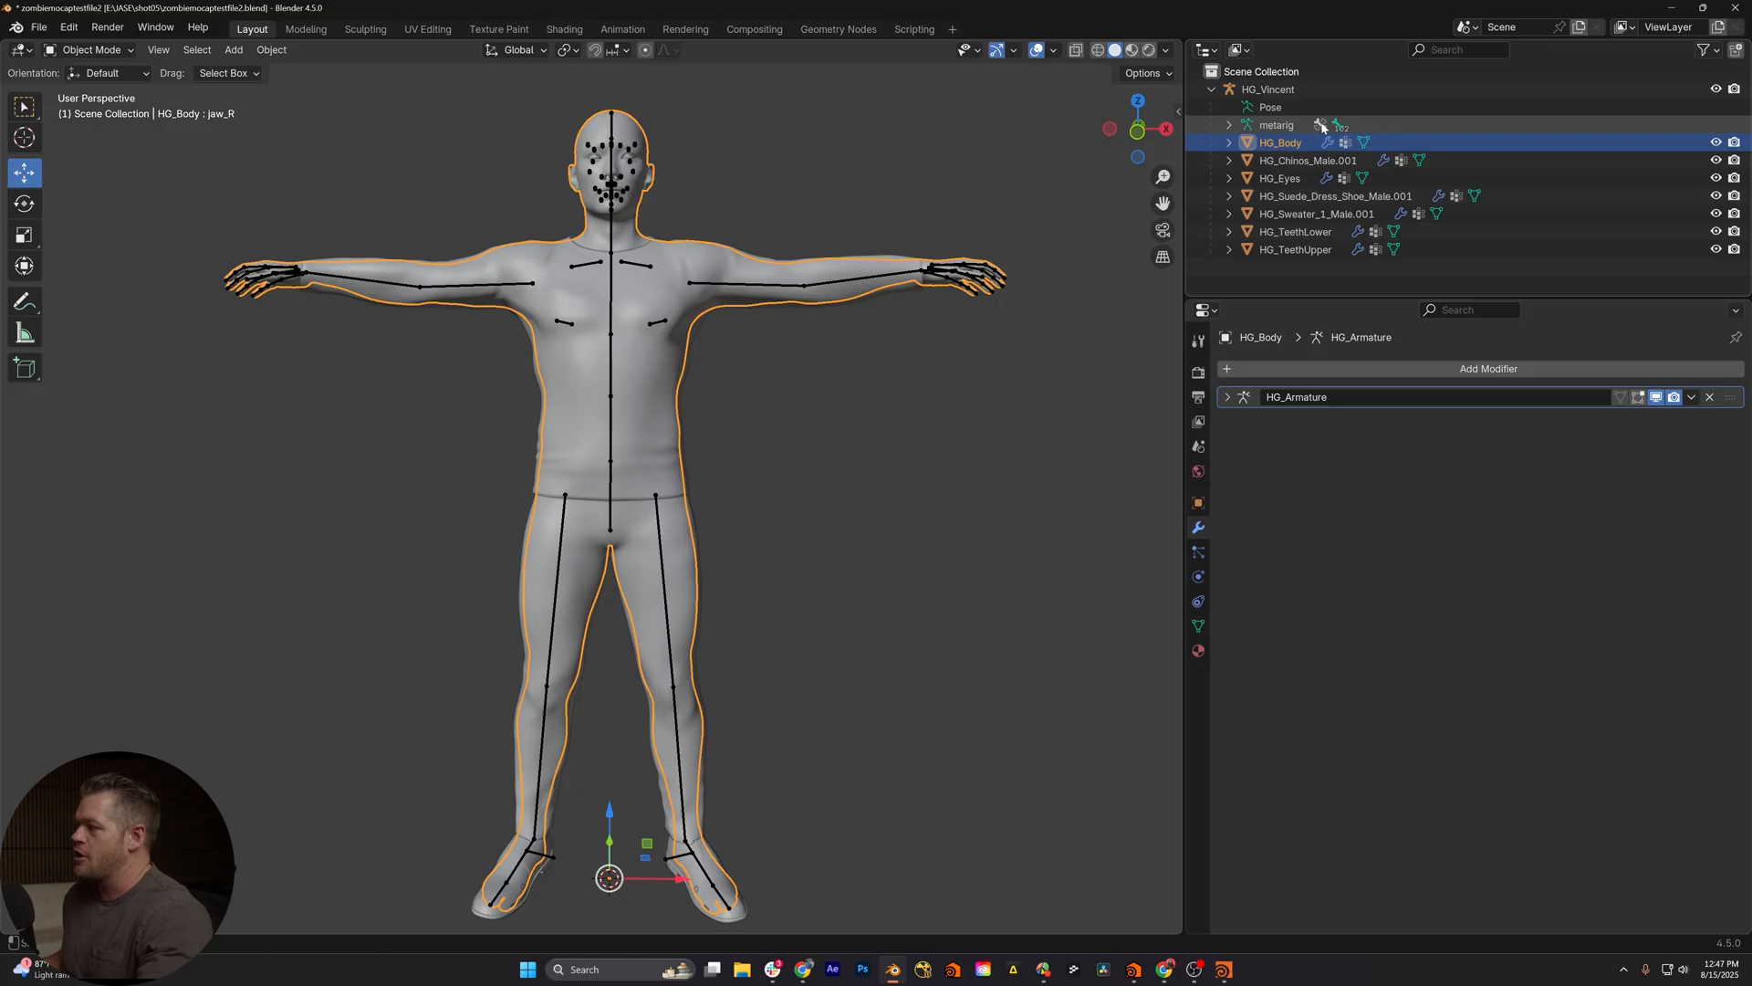
pyautogui.click(1269, 89)
pyautogui.doubleClick(1277, 89)
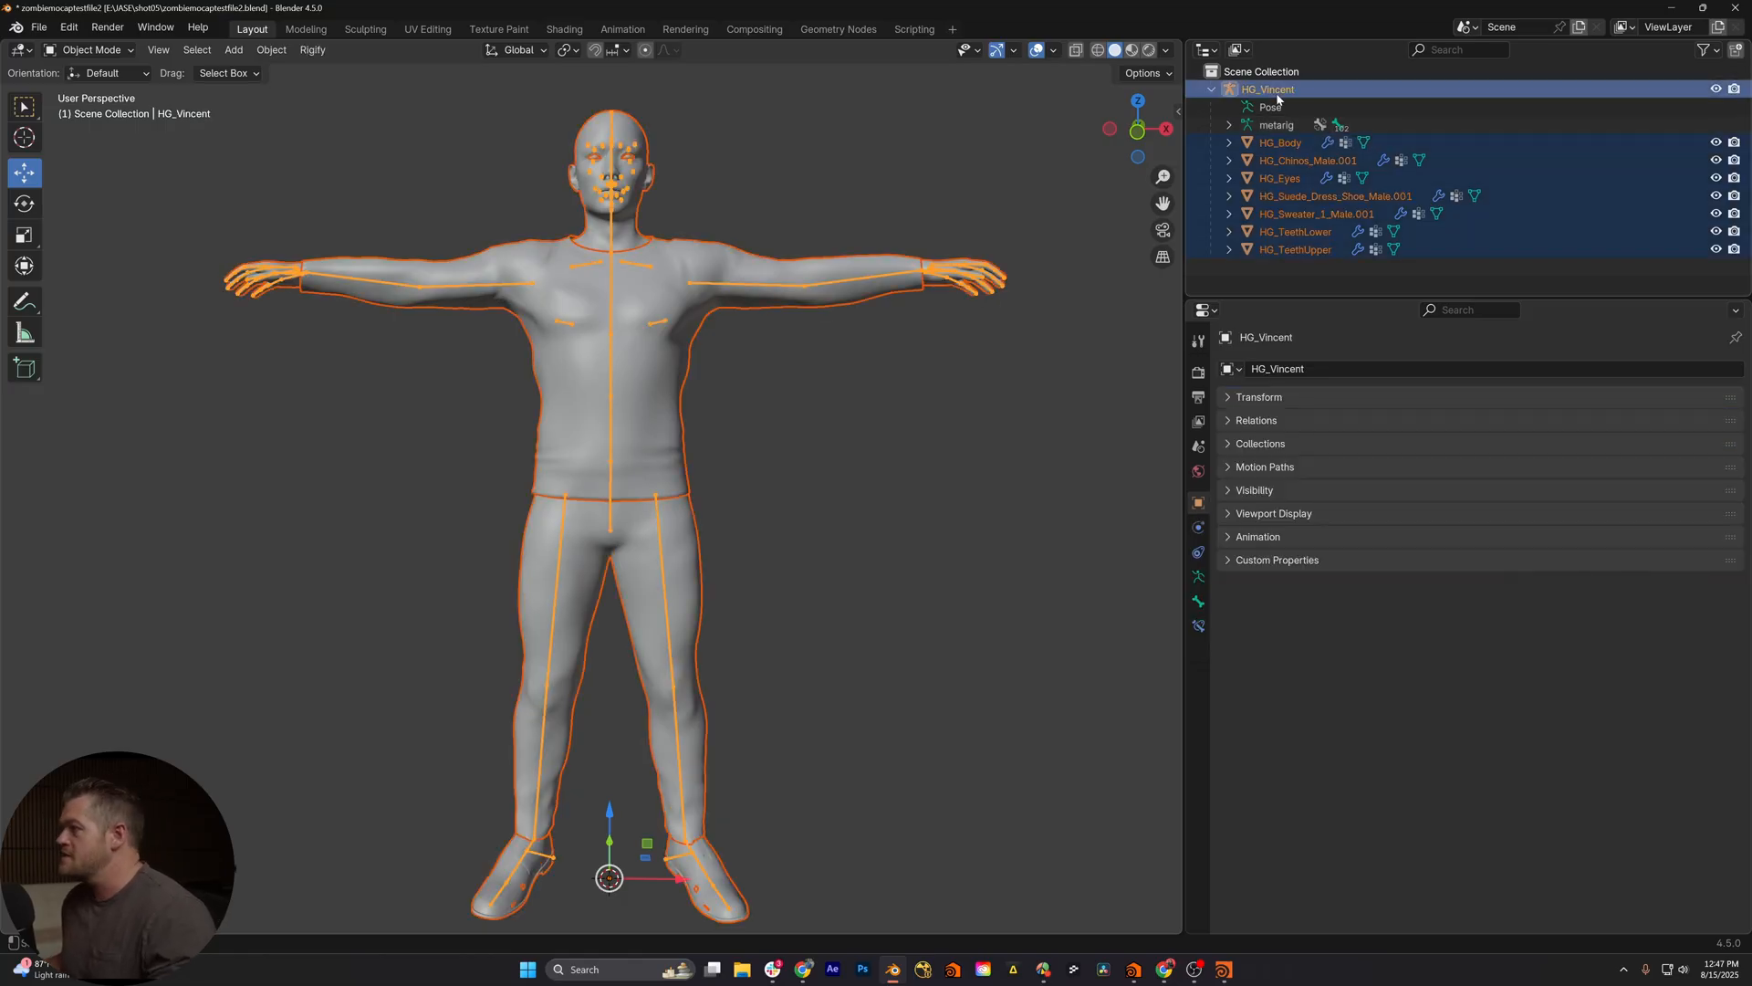
# Review the FBX export geometry options and cancel the export
pyautogui.click(39, 28)
pyautogui.moveTo(68, 296)
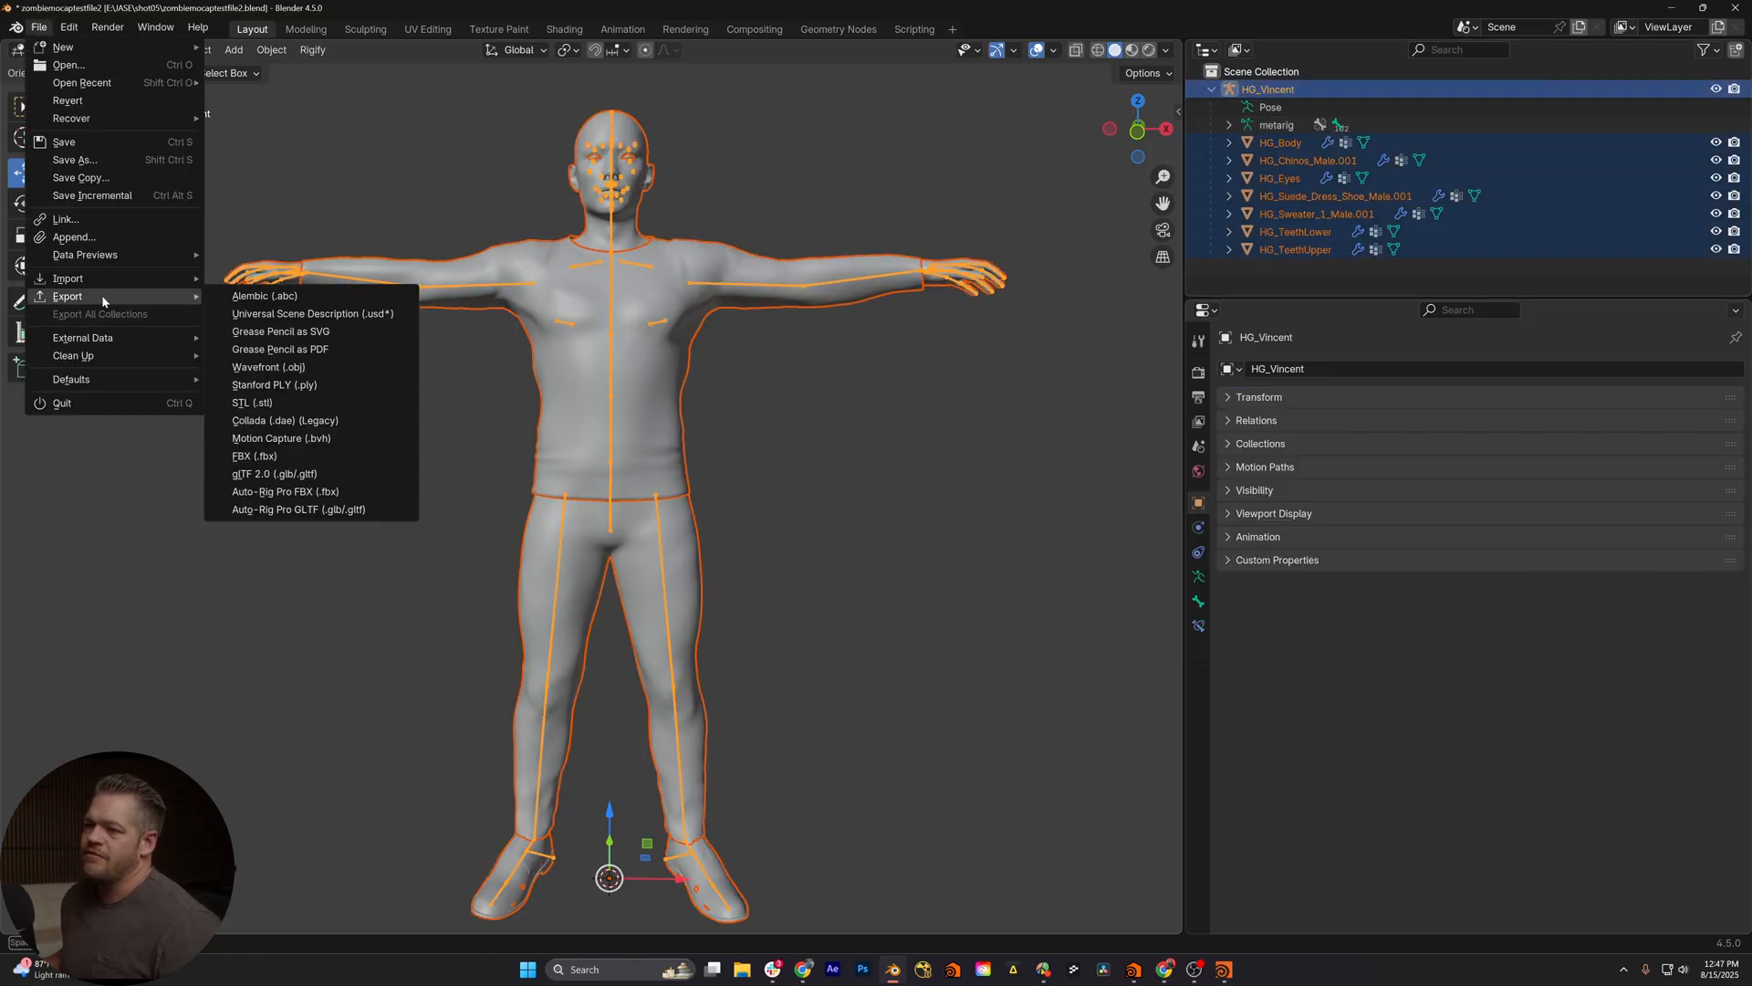
pyautogui.click(280, 454)
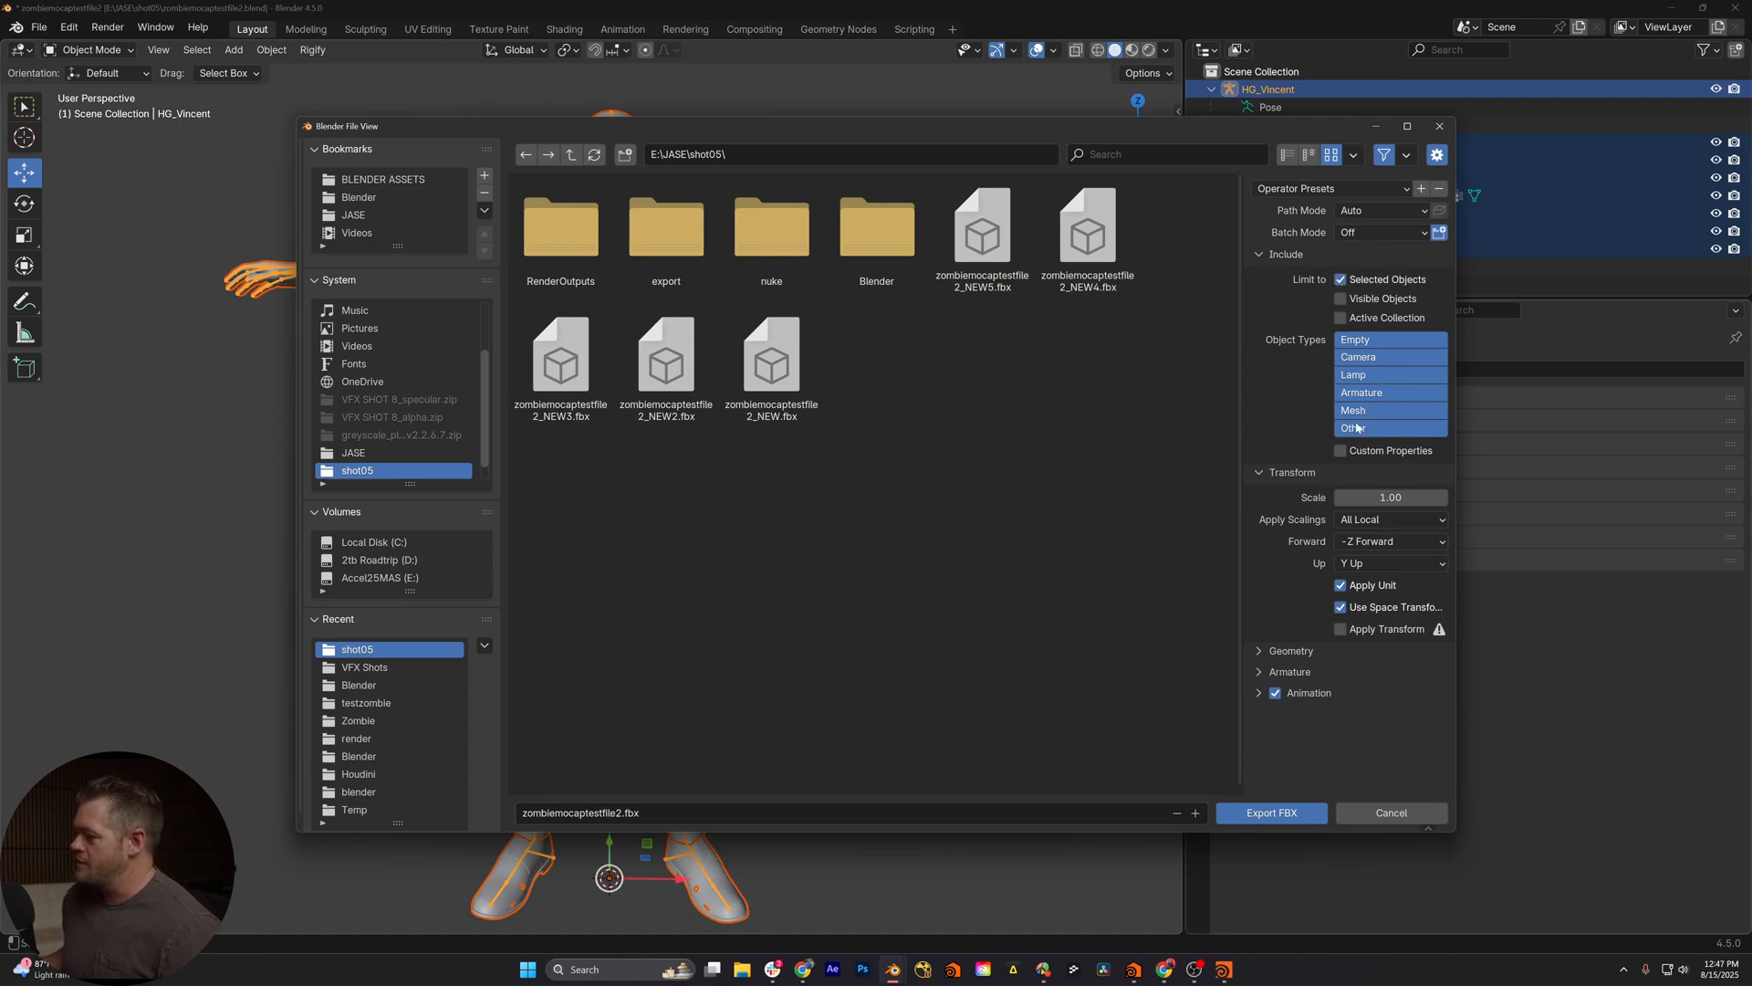
pyautogui.click(1287, 652)
pyautogui.scroll(-1, 1366, 650)
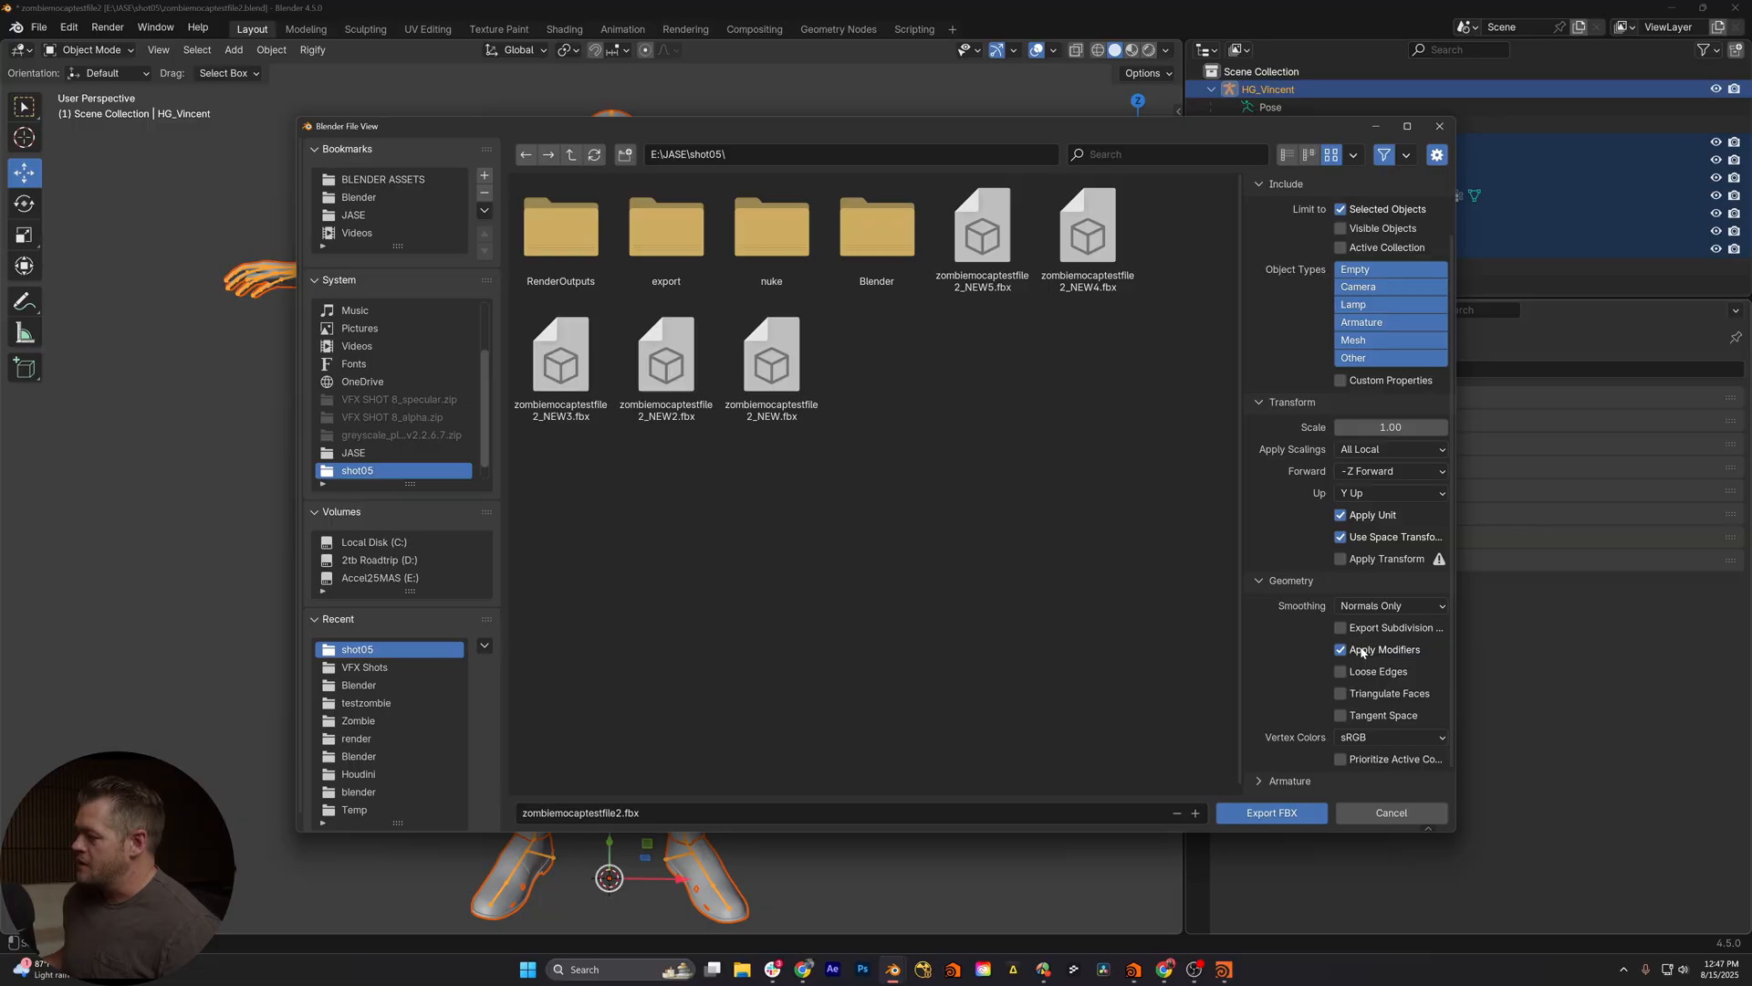
pyautogui.scroll(-1, 1333, 651)
pyautogui.click(1286, 581)
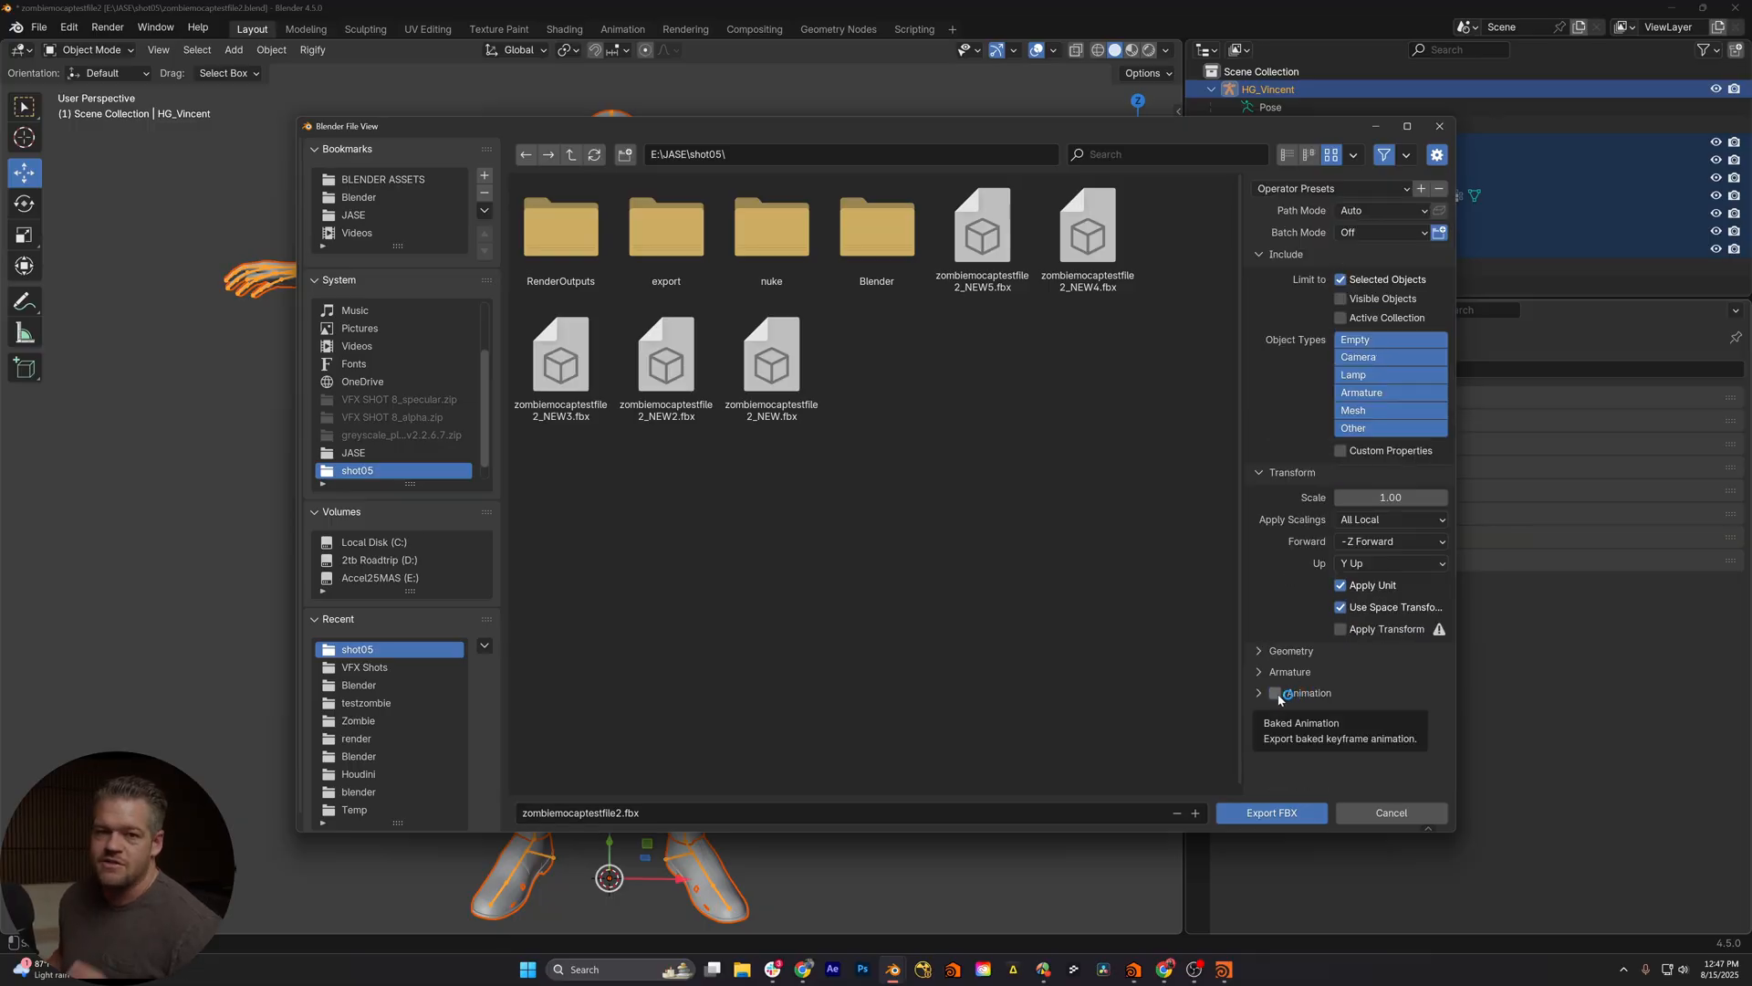
pyautogui.click(1435, 822)
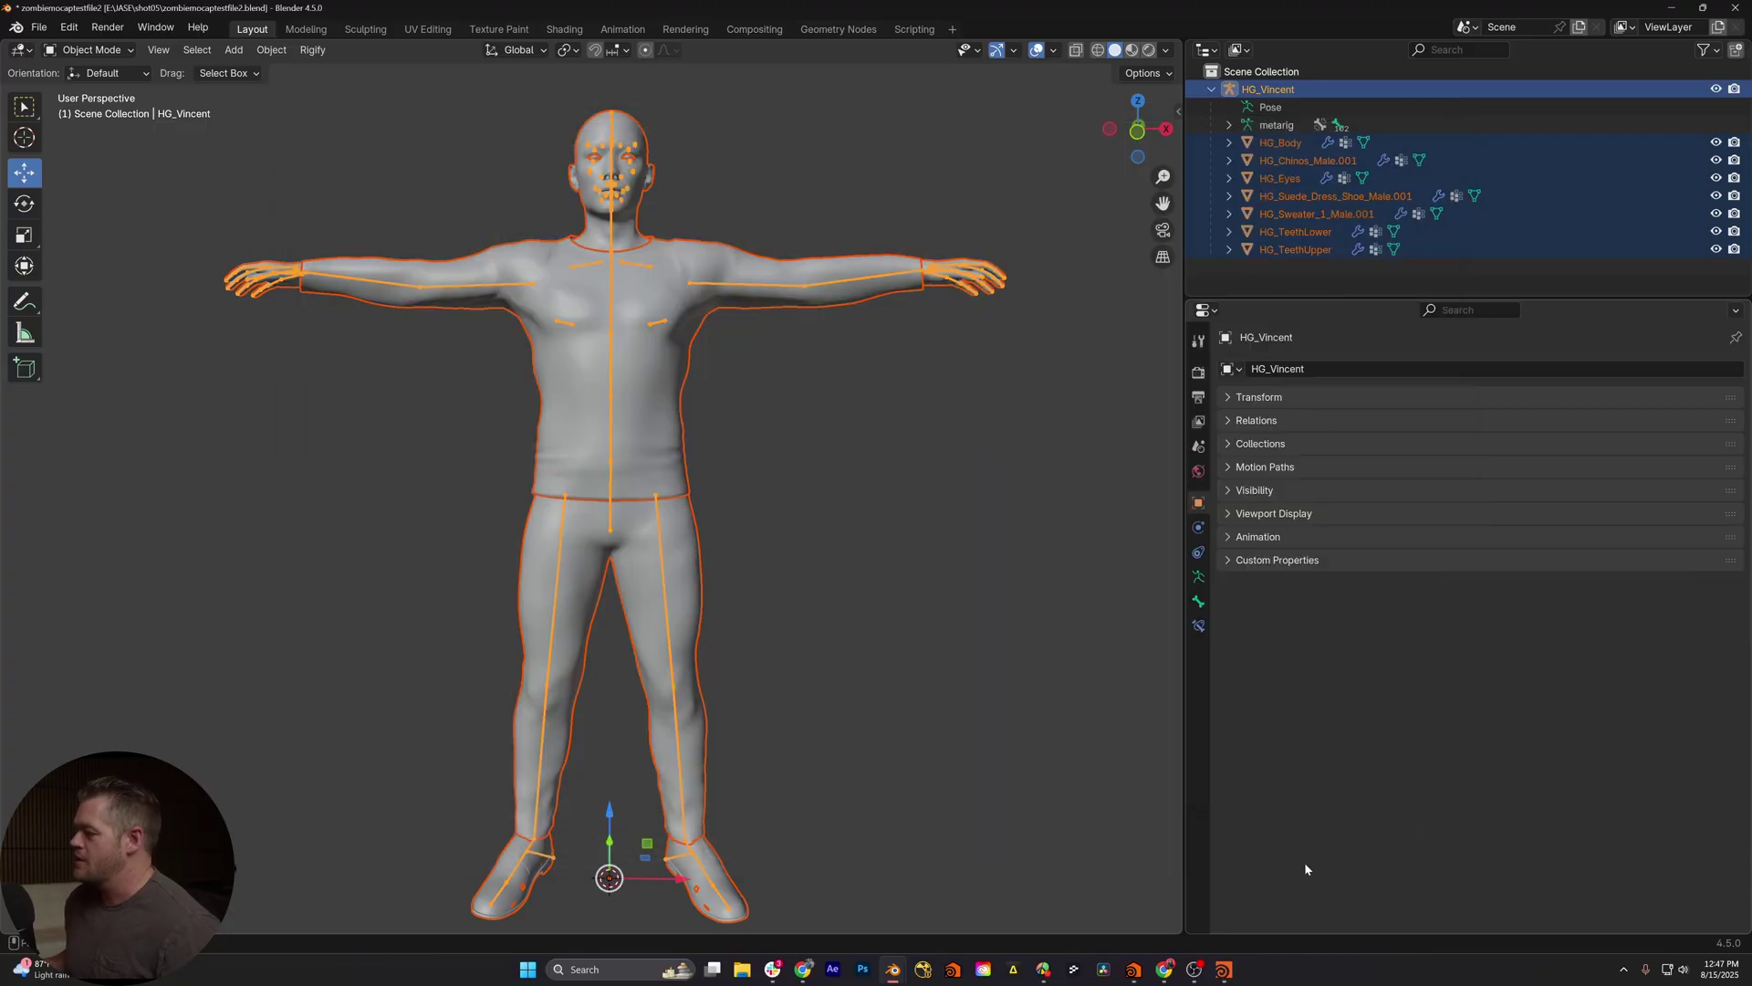
# Switch to Houdini and dive into geo1 at the object level
pyautogui.click(1220, 967)
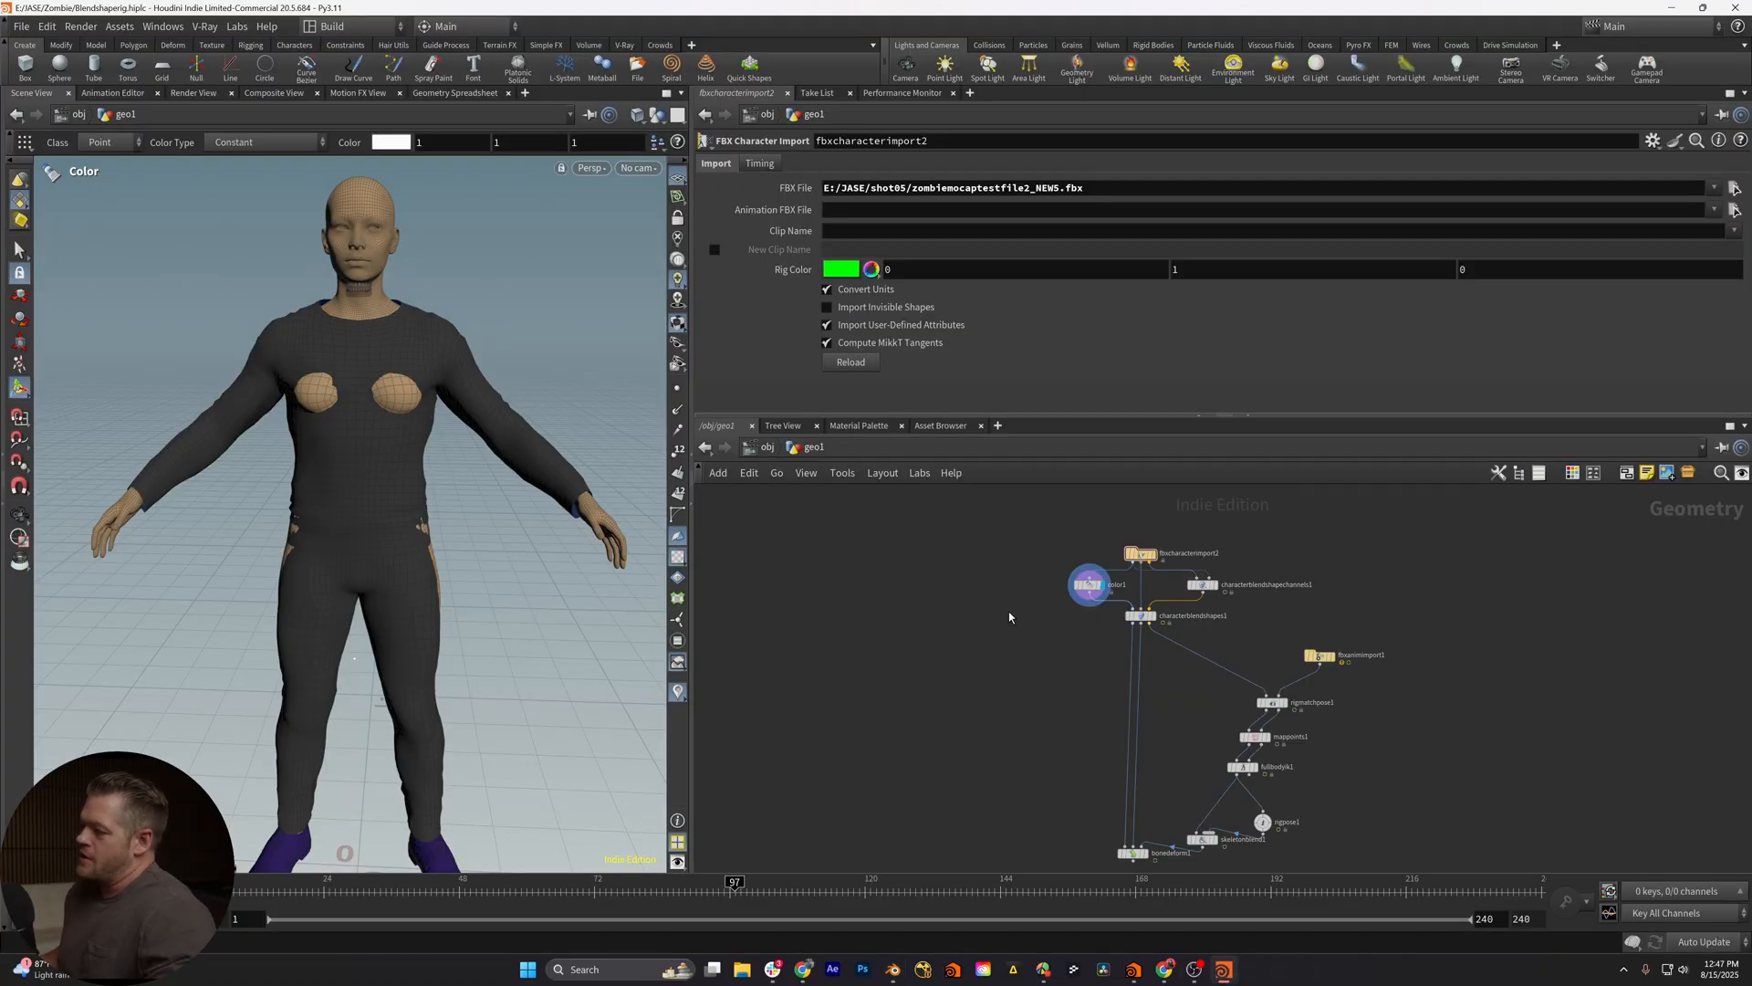
pyautogui.scroll(3, 1010, 616)
pyautogui.scroll(3, 978, 603)
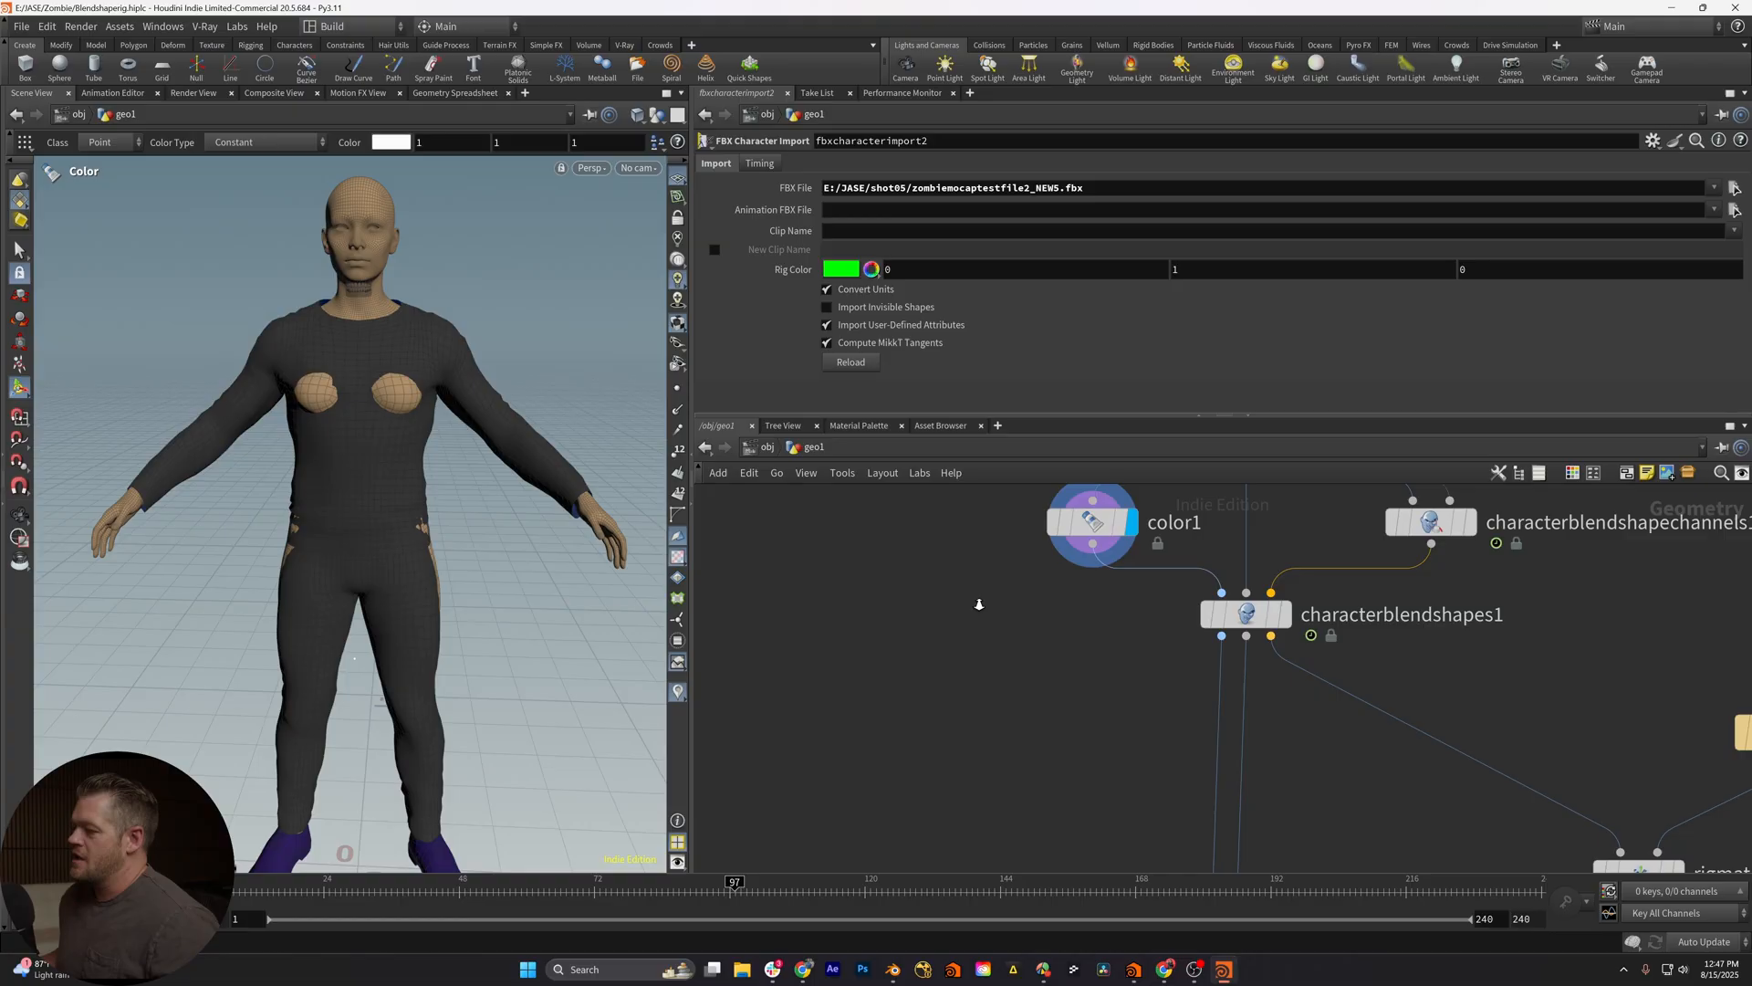
pyautogui.scroll(-3, 979, 604)
pyautogui.moveTo(967, 624); pyautogui.dragTo(969, 665)
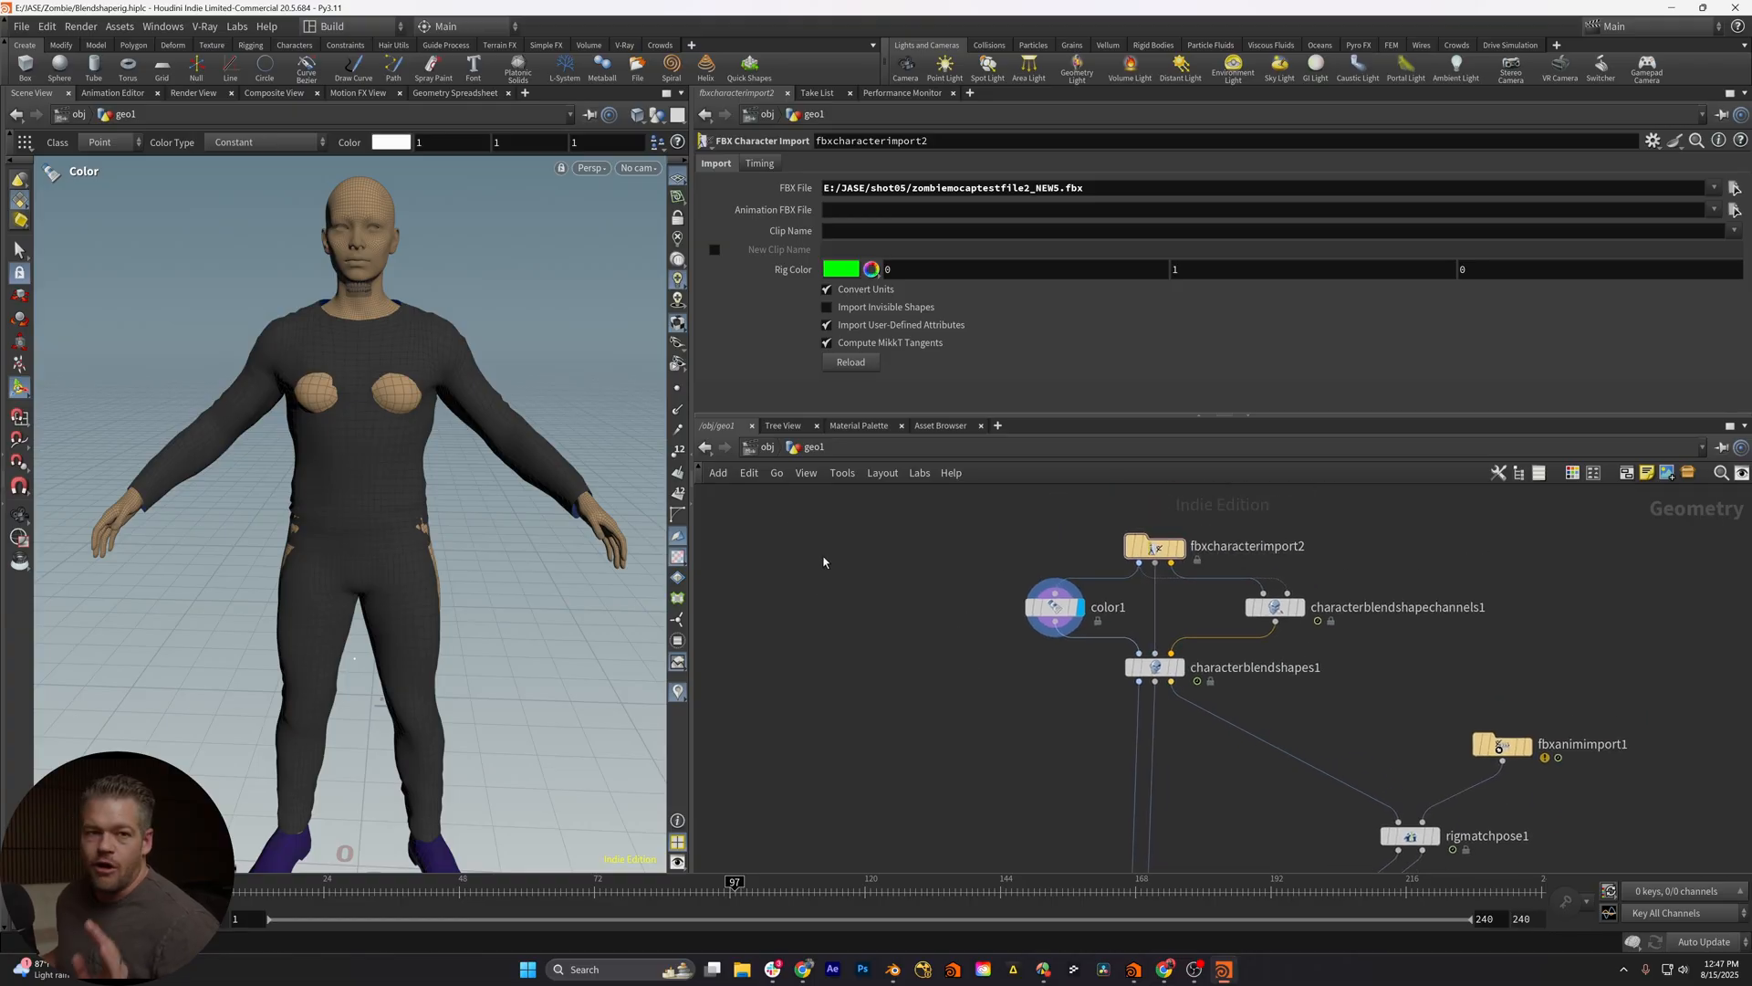
pyautogui.press('u')
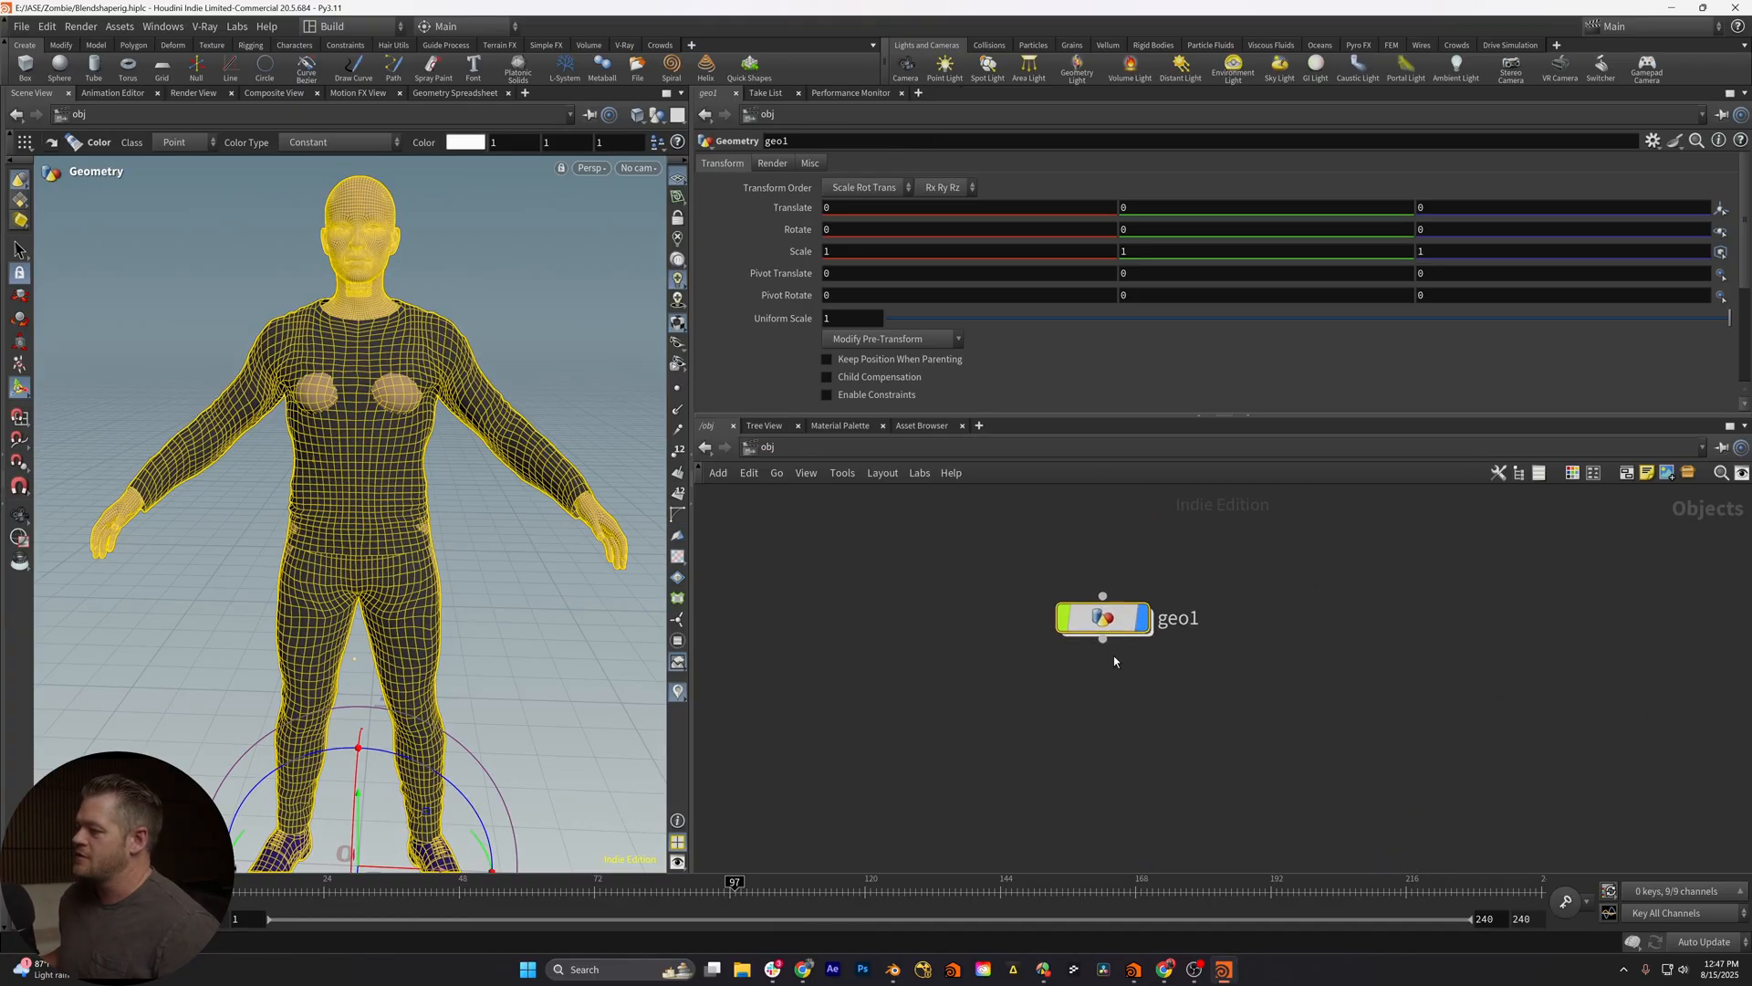
pyautogui.doubleClick(1106, 619)
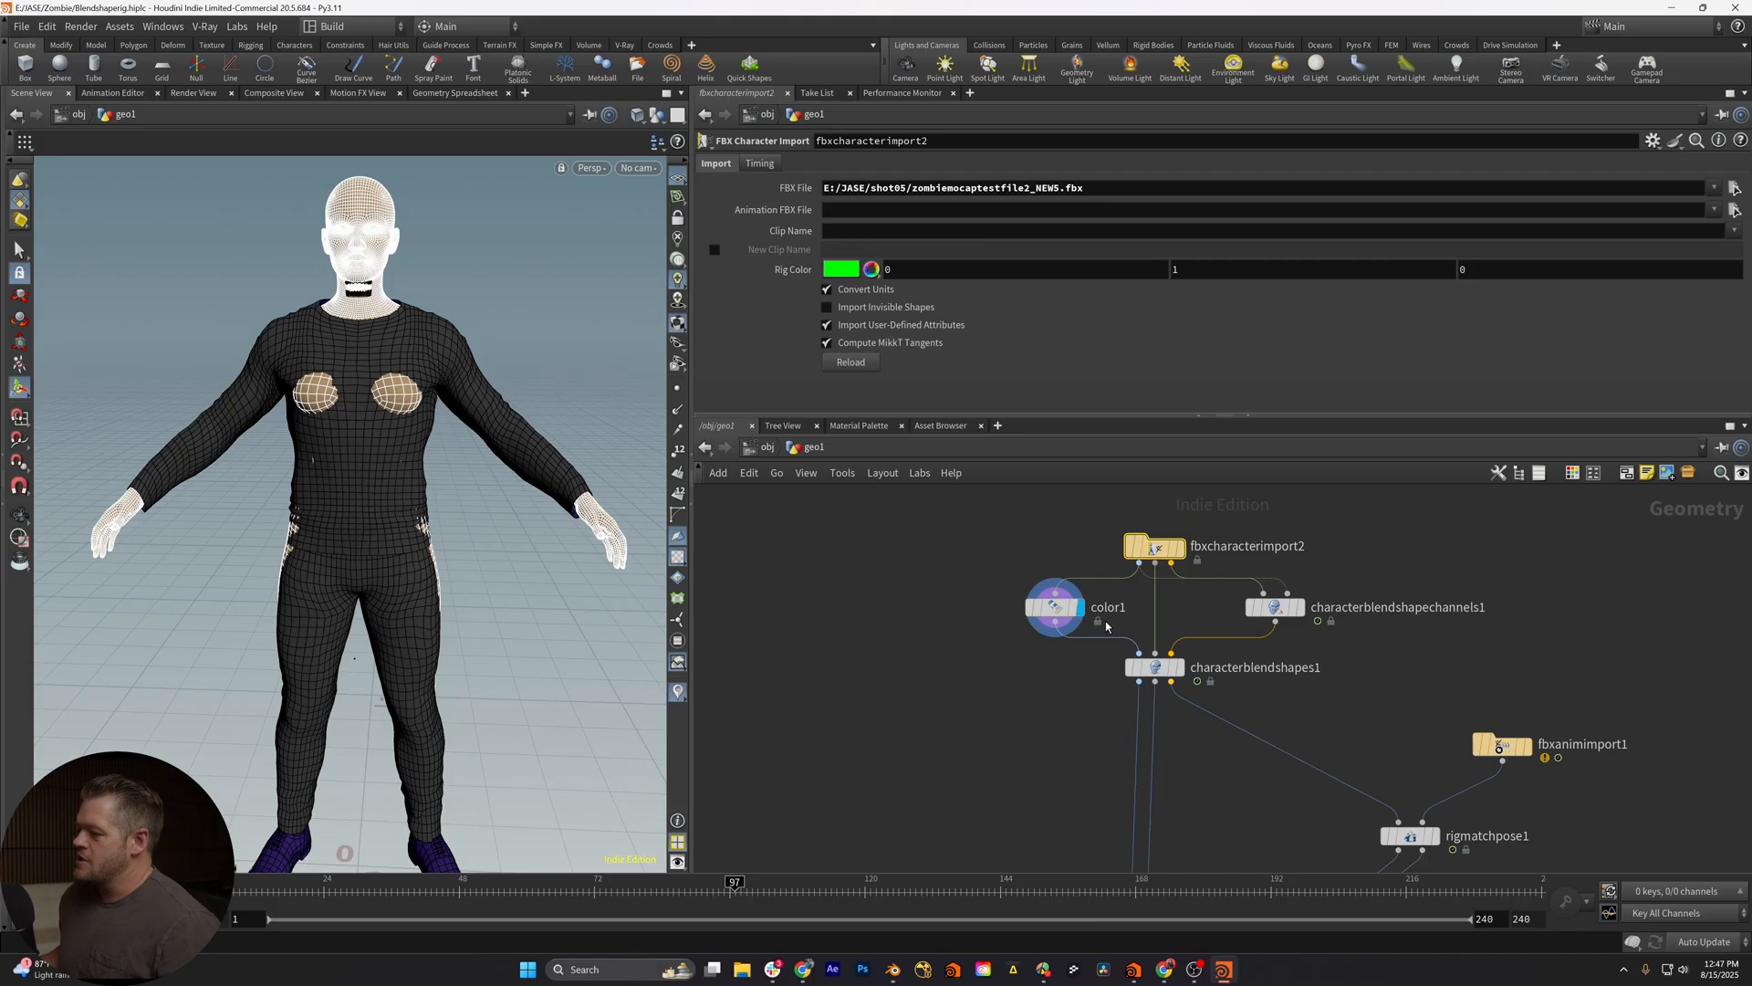
pyautogui.scroll(3, 1137, 576)
# Duplicate fbxcharacterimport2 as fbxcharacterimport3 and move it into open space
pyautogui.keyDown('alt'); pyautogui.moveTo(1142, 545); pyautogui.dragTo(958, 596); pyautogui.keyUp('alt')
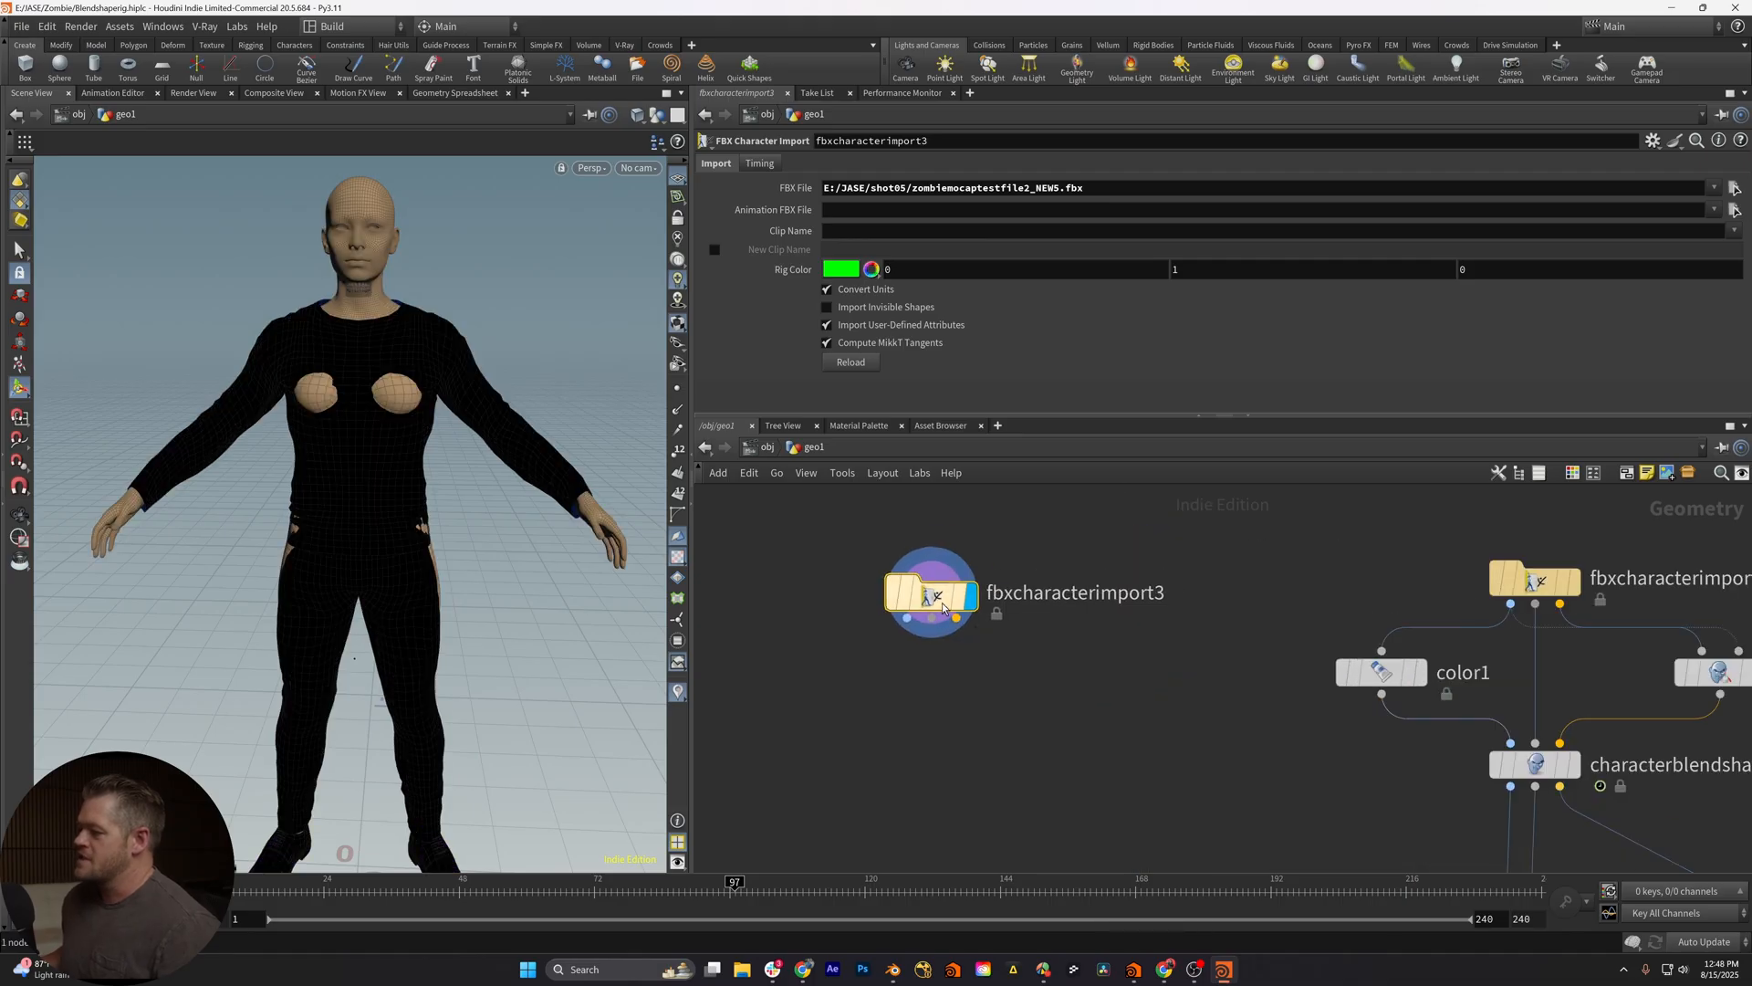
pyautogui.moveTo(959, 596); pyautogui.dragTo(1096, 589, button='middle')
pyautogui.moveTo(1091, 588)
pyautogui.mouseDown()
pyautogui.moveTo(876, 568)
pyautogui.moveTo(1128, 575)
pyautogui.mouseUp()
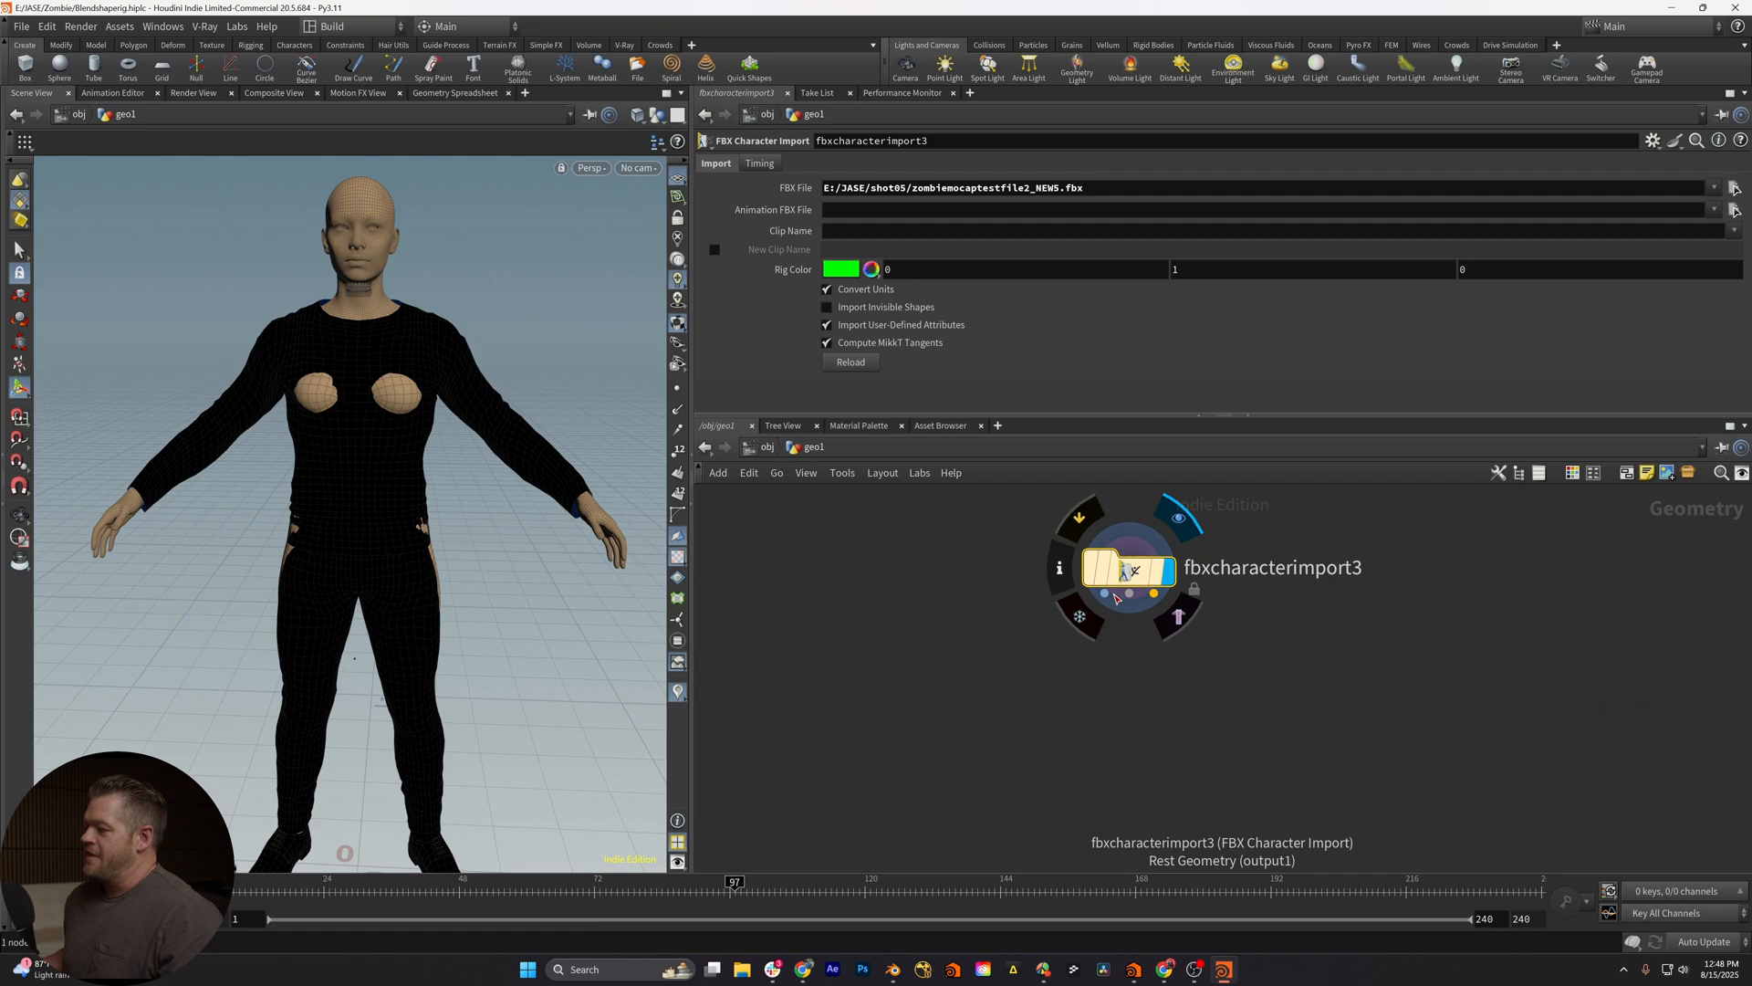
# Choose a Bone Deform node from the Tab menu to place under the new import
pyautogui.press('Tab')
pyautogui.press('Right')
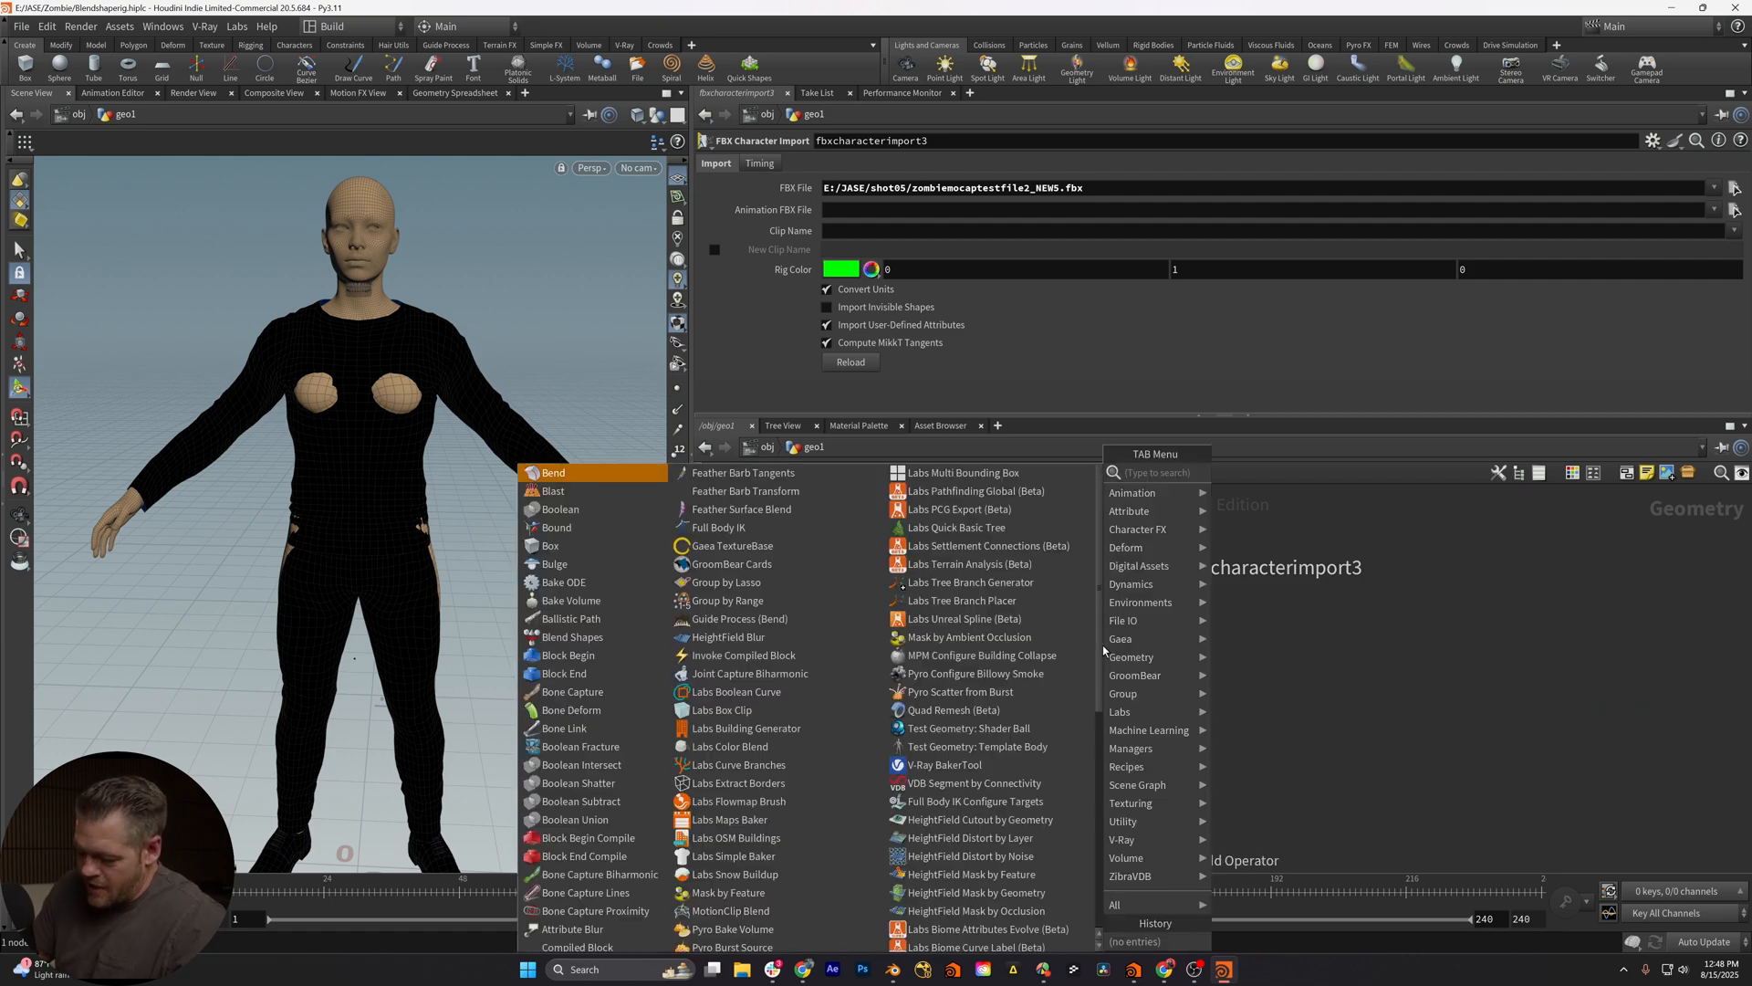
pyautogui.press('Right')
pyautogui.press('Down')
pyautogui.press('Return')
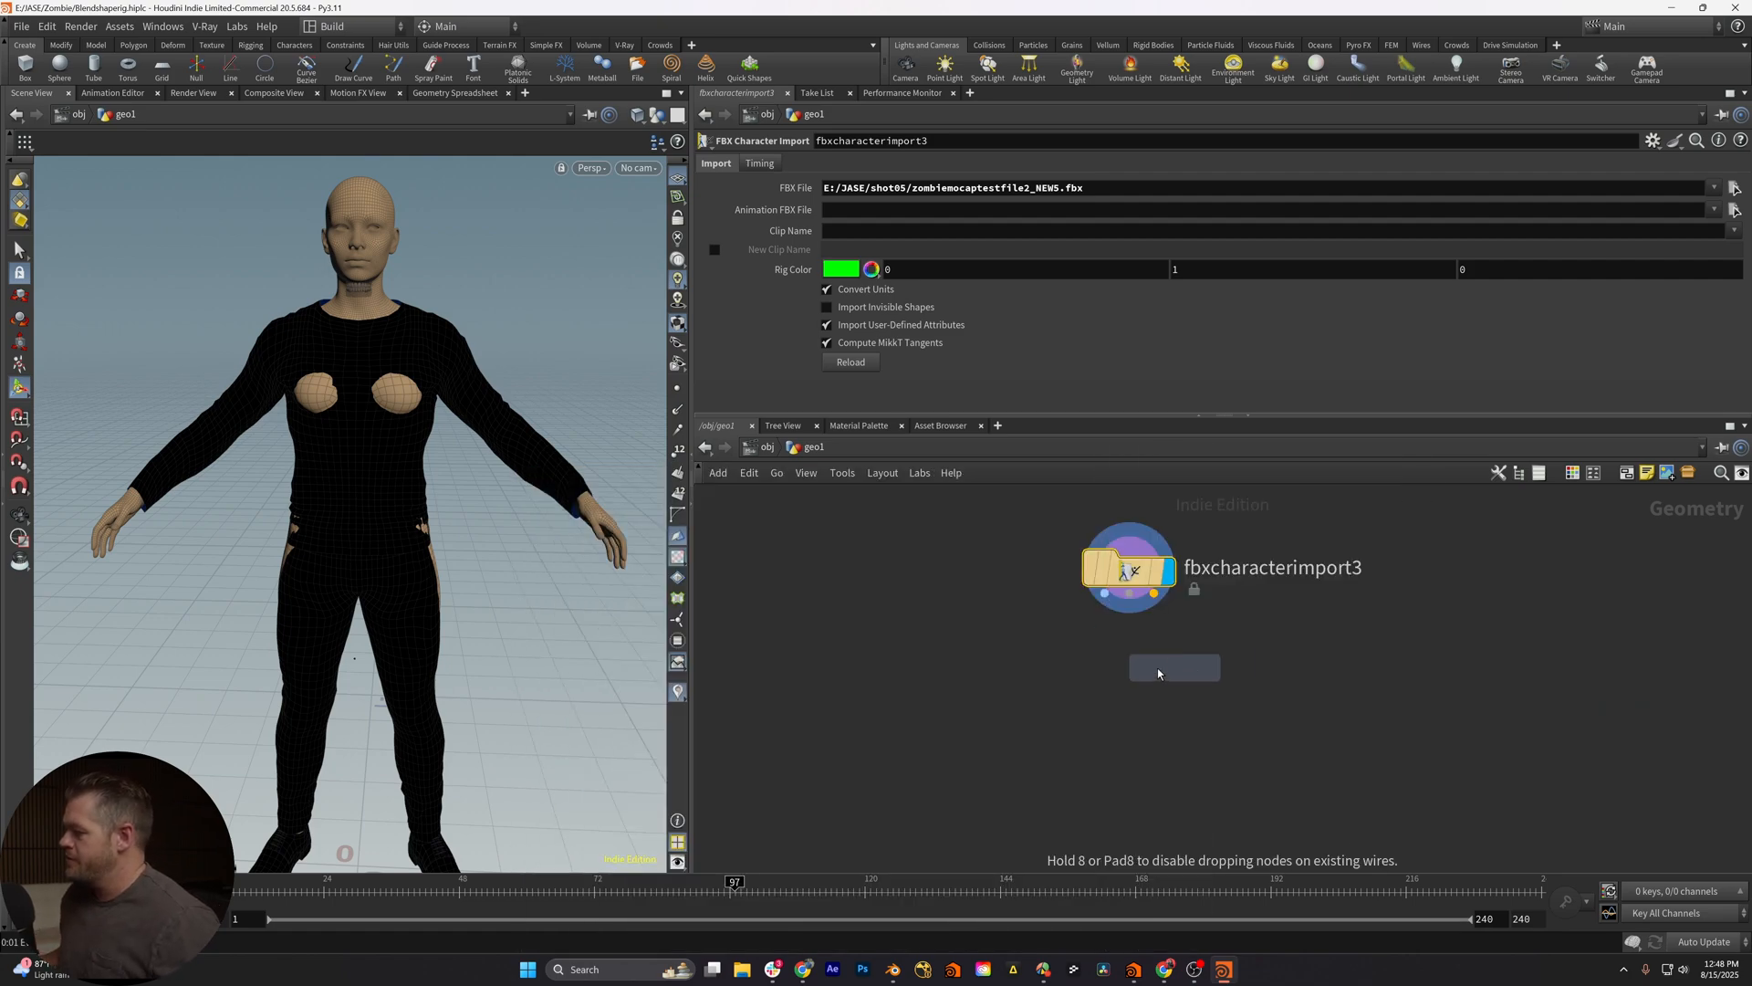
# Wire fbxcharacterimport3's outputs into bonedeform2 and display its T-posed character
pyautogui.click(1123, 677)
pyautogui.moveTo(1109, 605)
pyautogui.mouseDown()
pyautogui.moveTo(1090, 674)
pyautogui.moveTo(1137, 674)
pyautogui.mouseUp()
pyautogui.click(1078, 696)
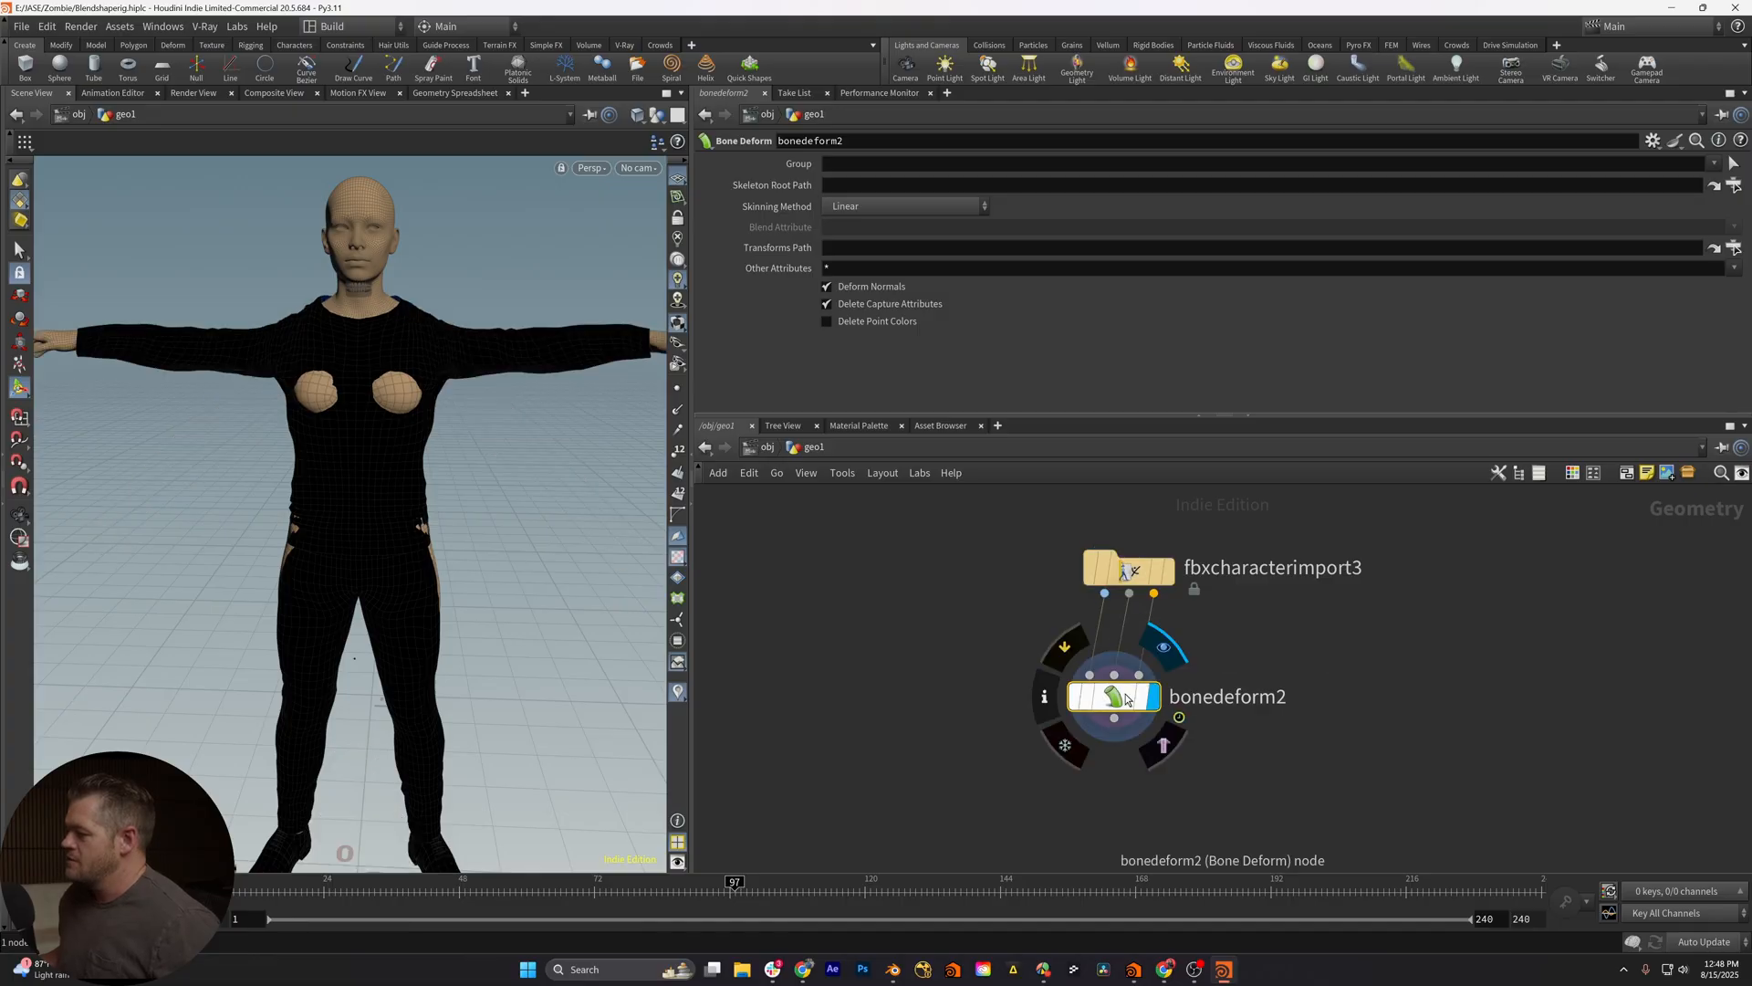
pyautogui.moveTo(411, 411)
pyautogui.mouseDown()
pyautogui.moveTo(369, 320)
pyautogui.moveTo(384, 369)
pyautogui.mouseUp()
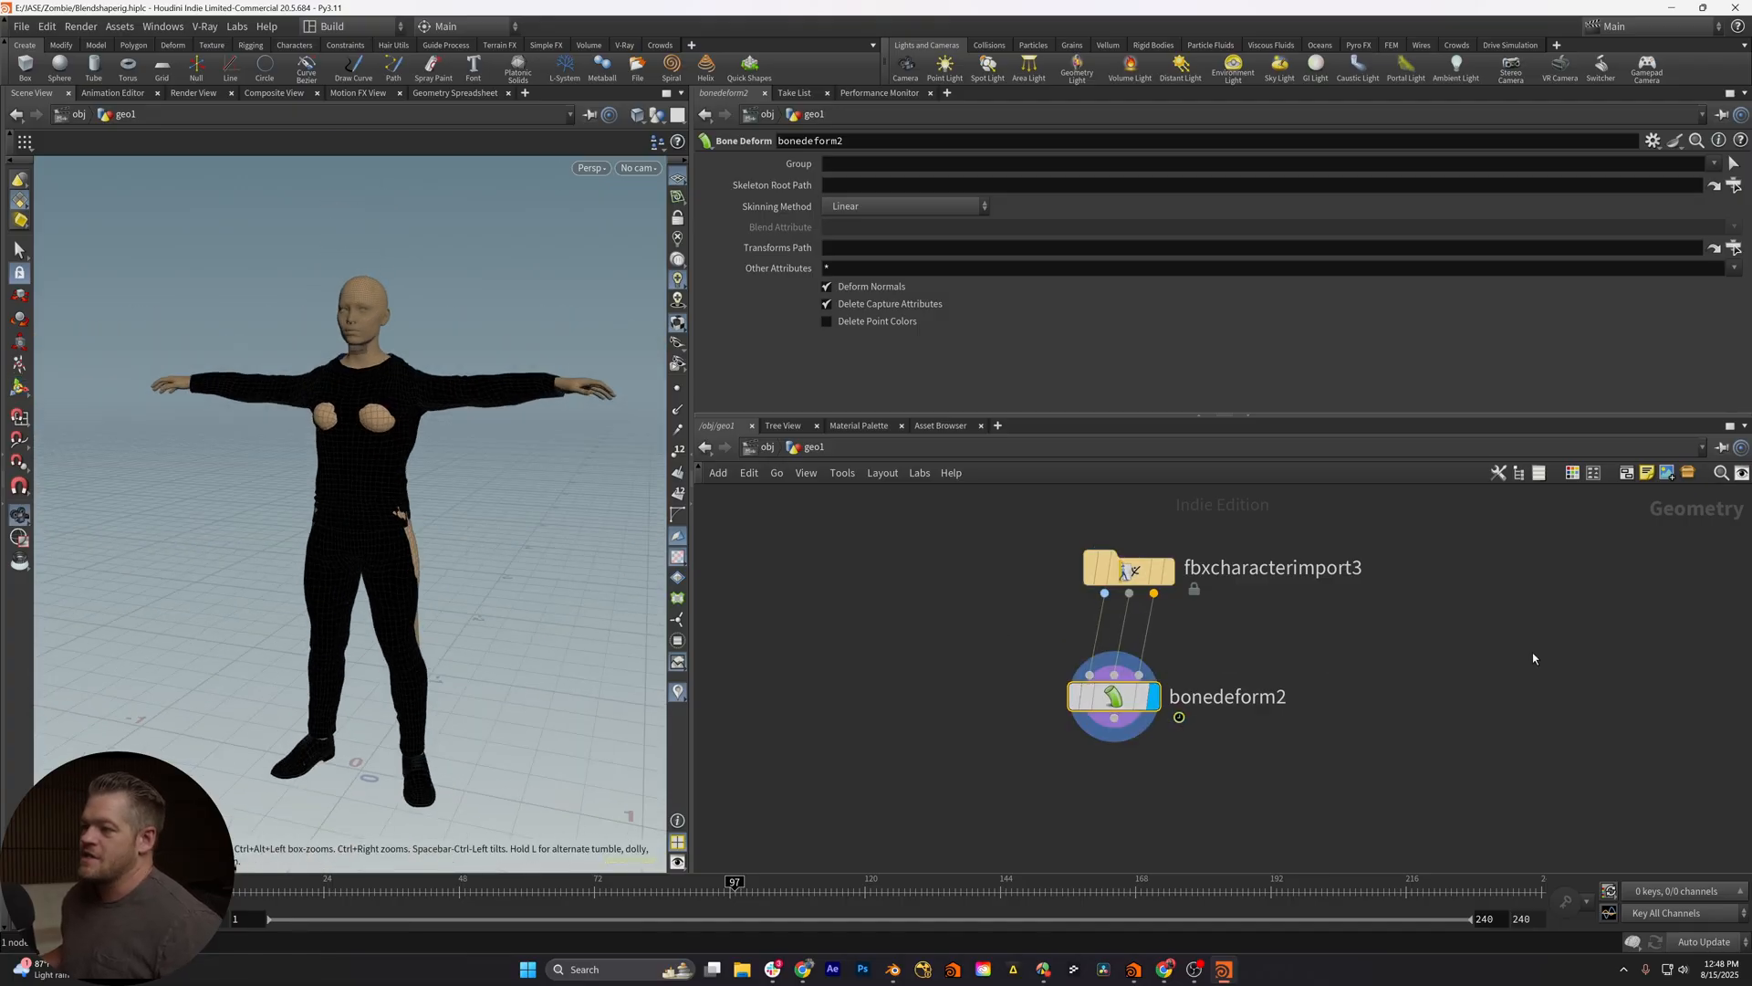
pyautogui.moveTo(1115, 695); pyautogui.dragTo(1130, 779)
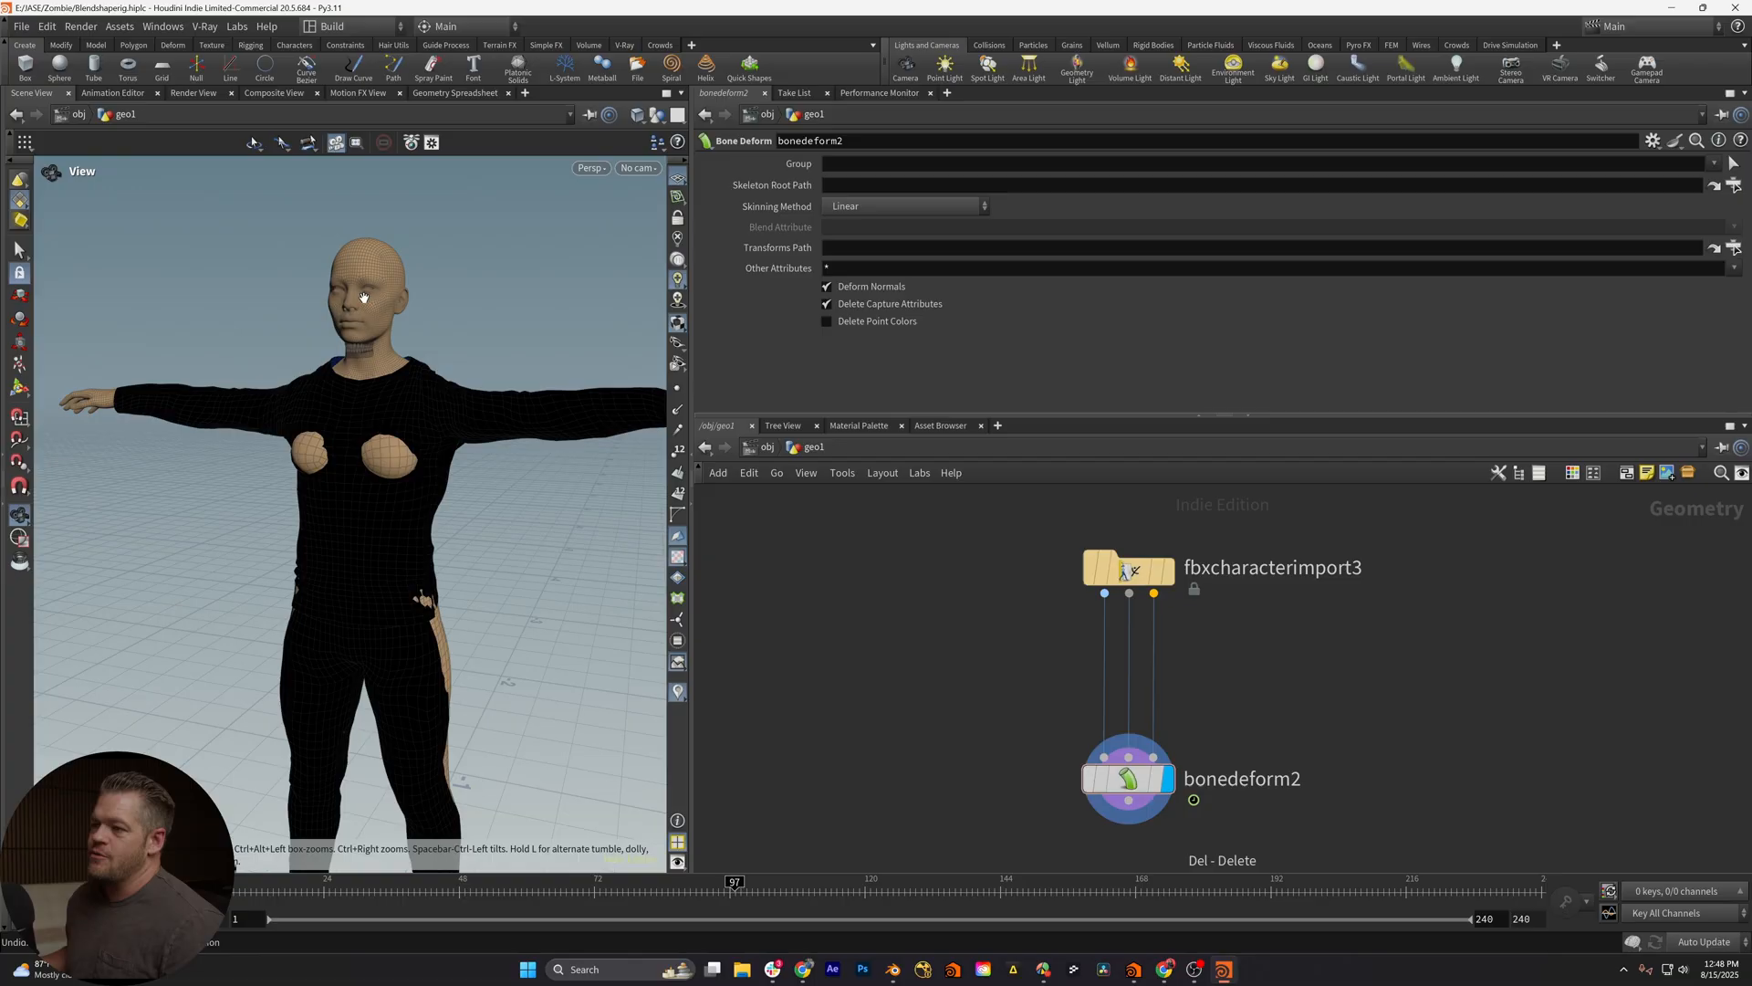
pyautogui.moveTo(384, 410); pyautogui.dragTo(358, 361)
pyautogui.press('Return')
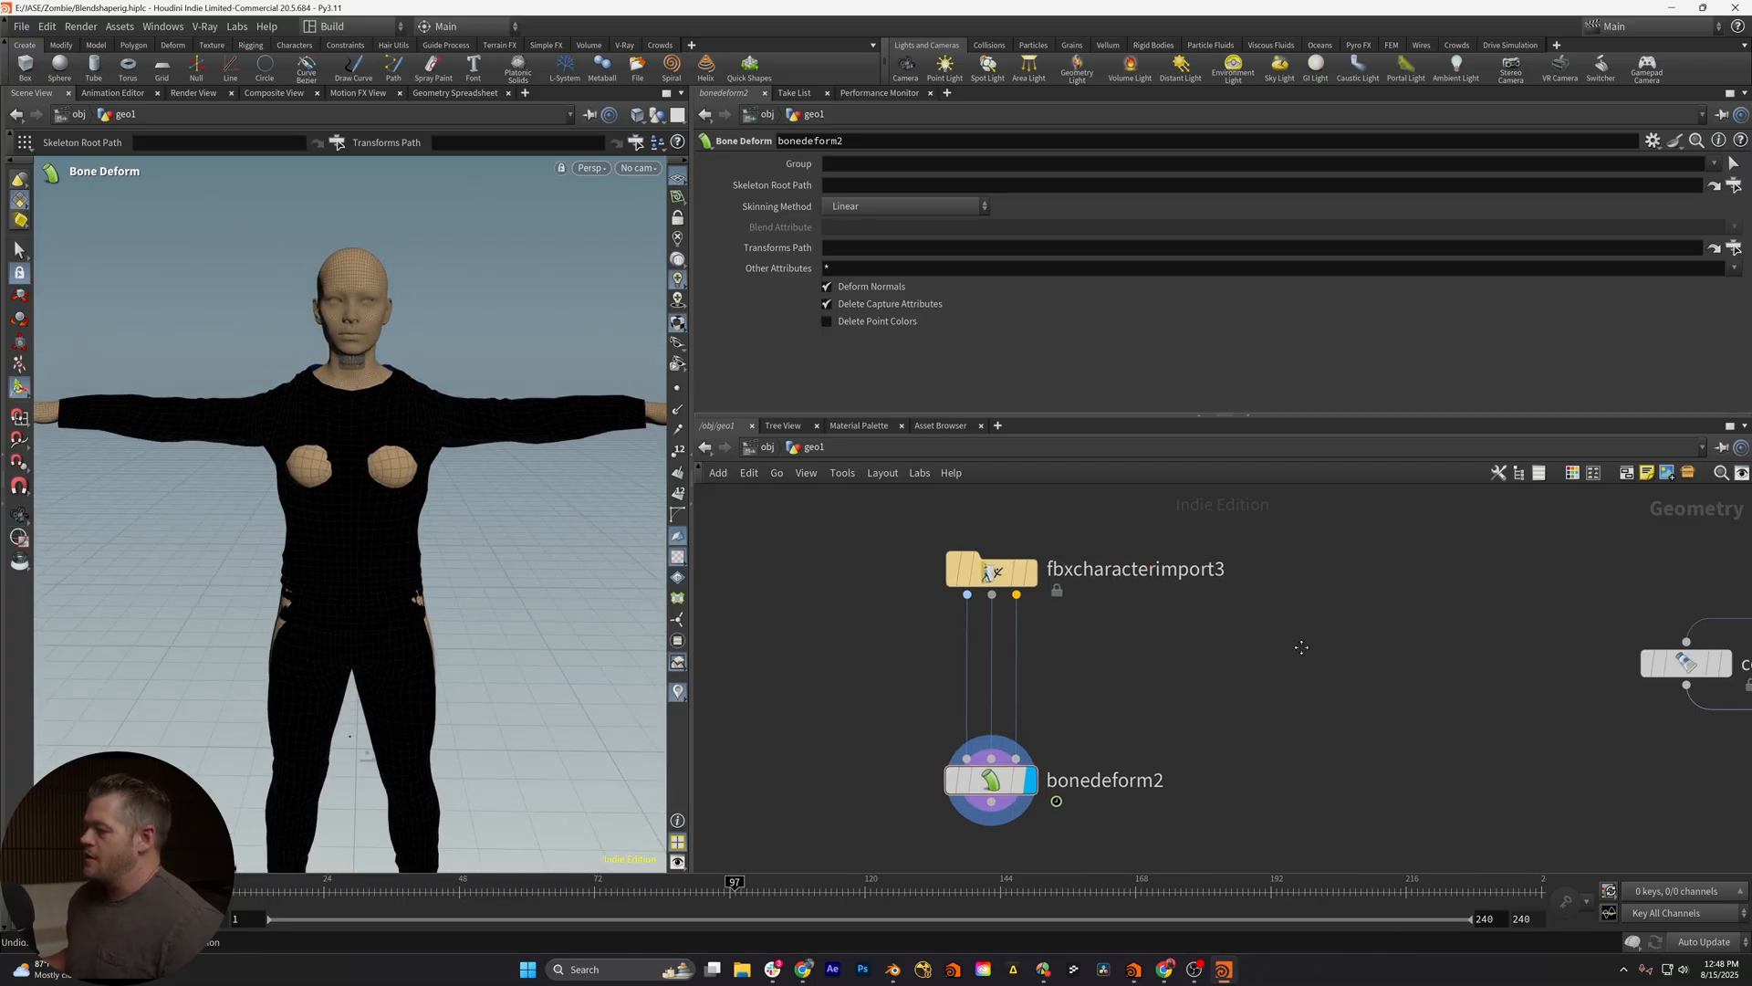
# Pan to characterblendshapechannels1 and inspect its original blend settings
pyautogui.moveTo(1446, 653); pyautogui.dragTo(1082, 636, button='middle')
pyautogui.moveTo(1639, 709); pyautogui.dragTo(1451, 702, button='middle')
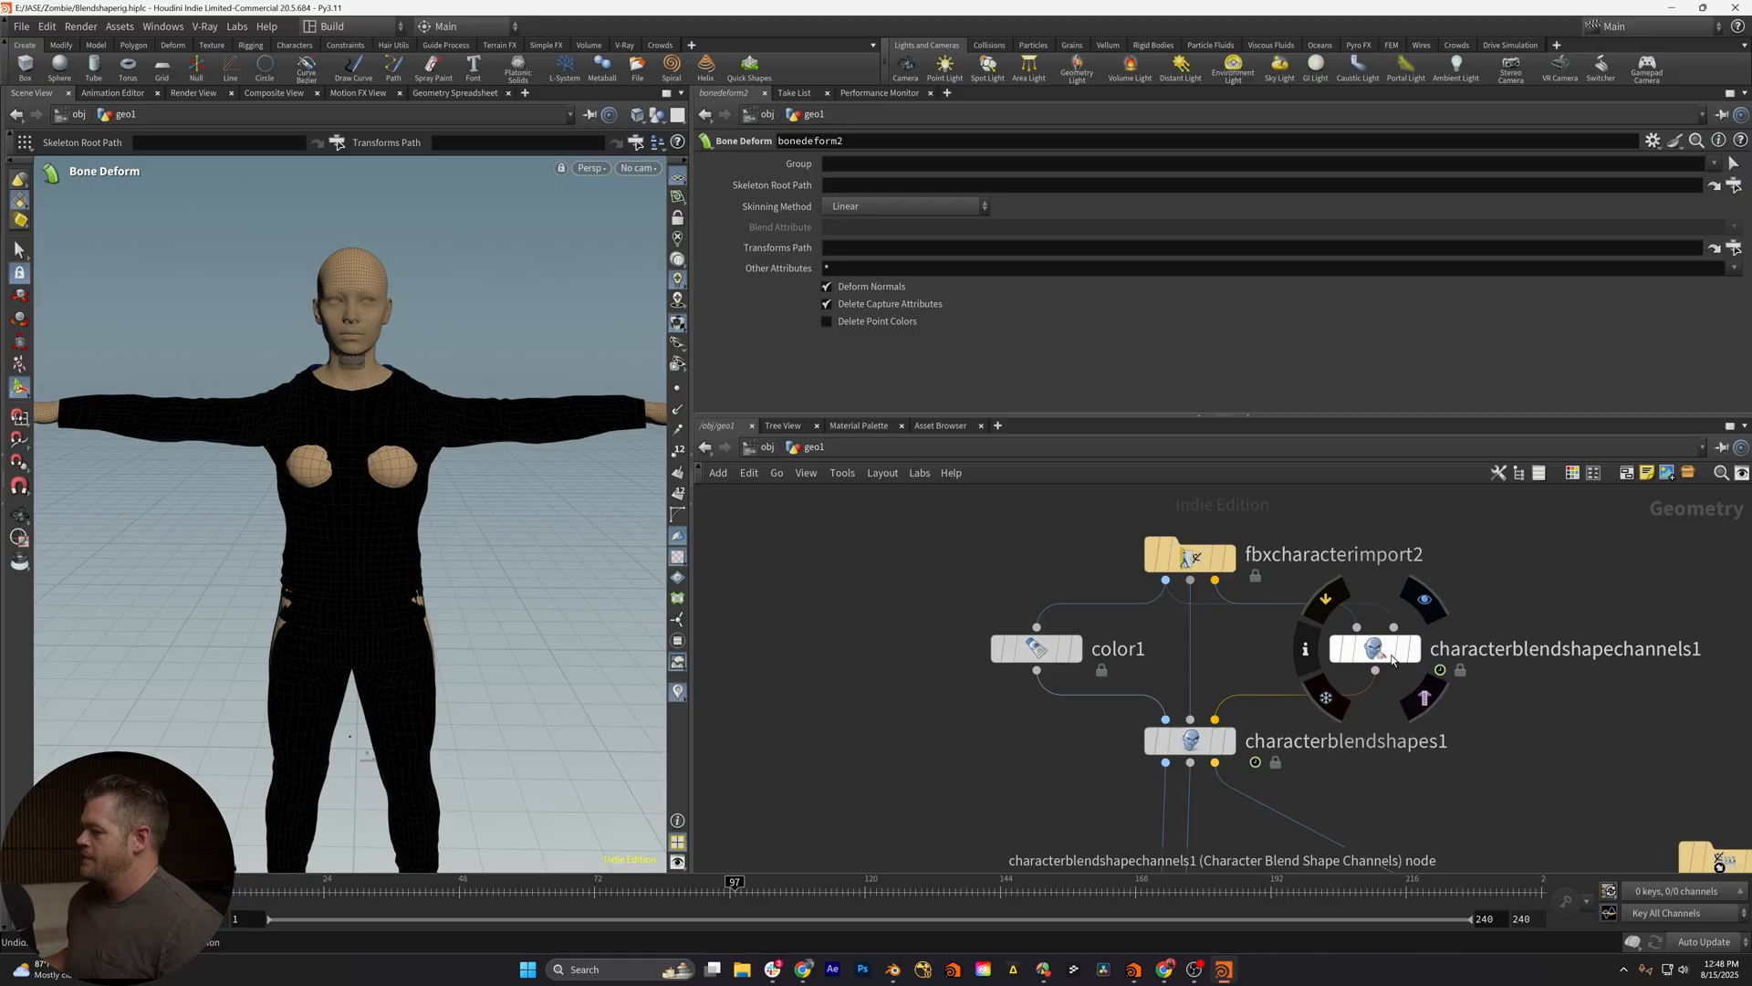
pyautogui.click(1375, 649)
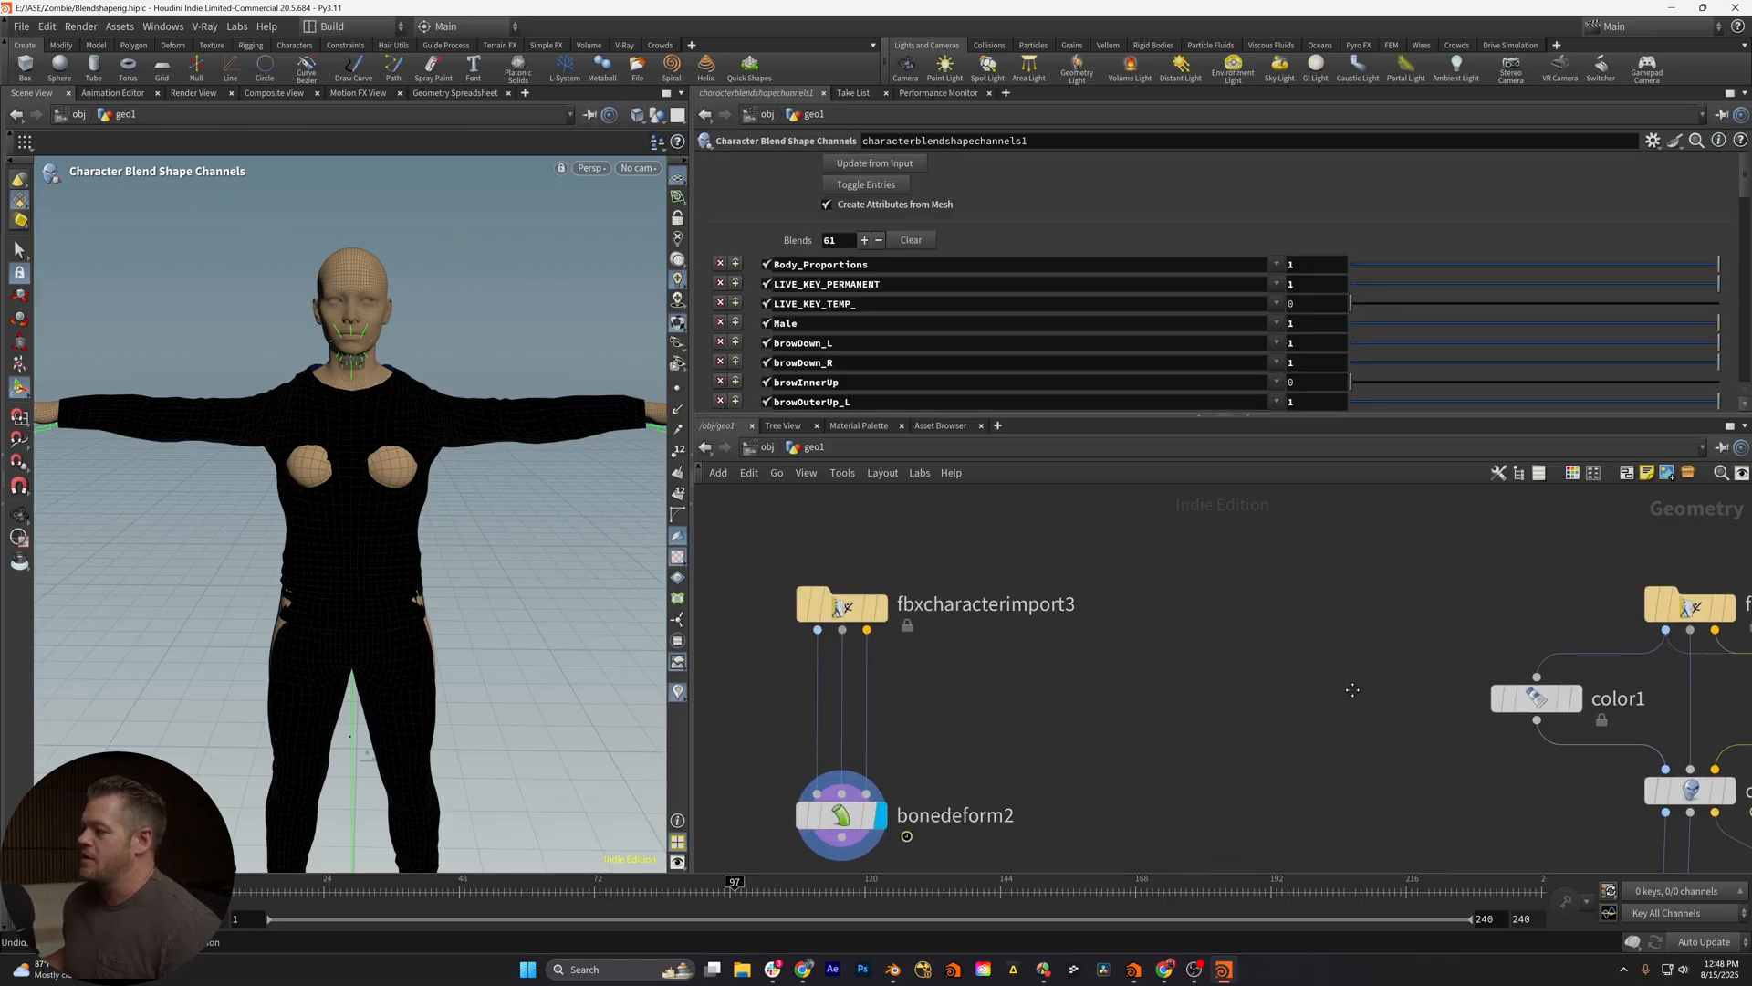
# Add characterblendshapechannels2 between fbxcharacterimport3 and bonedeform2
pyautogui.moveTo(821, 643); pyautogui.dragTo(1091, 639, button='middle')
pyautogui.press('Tab')
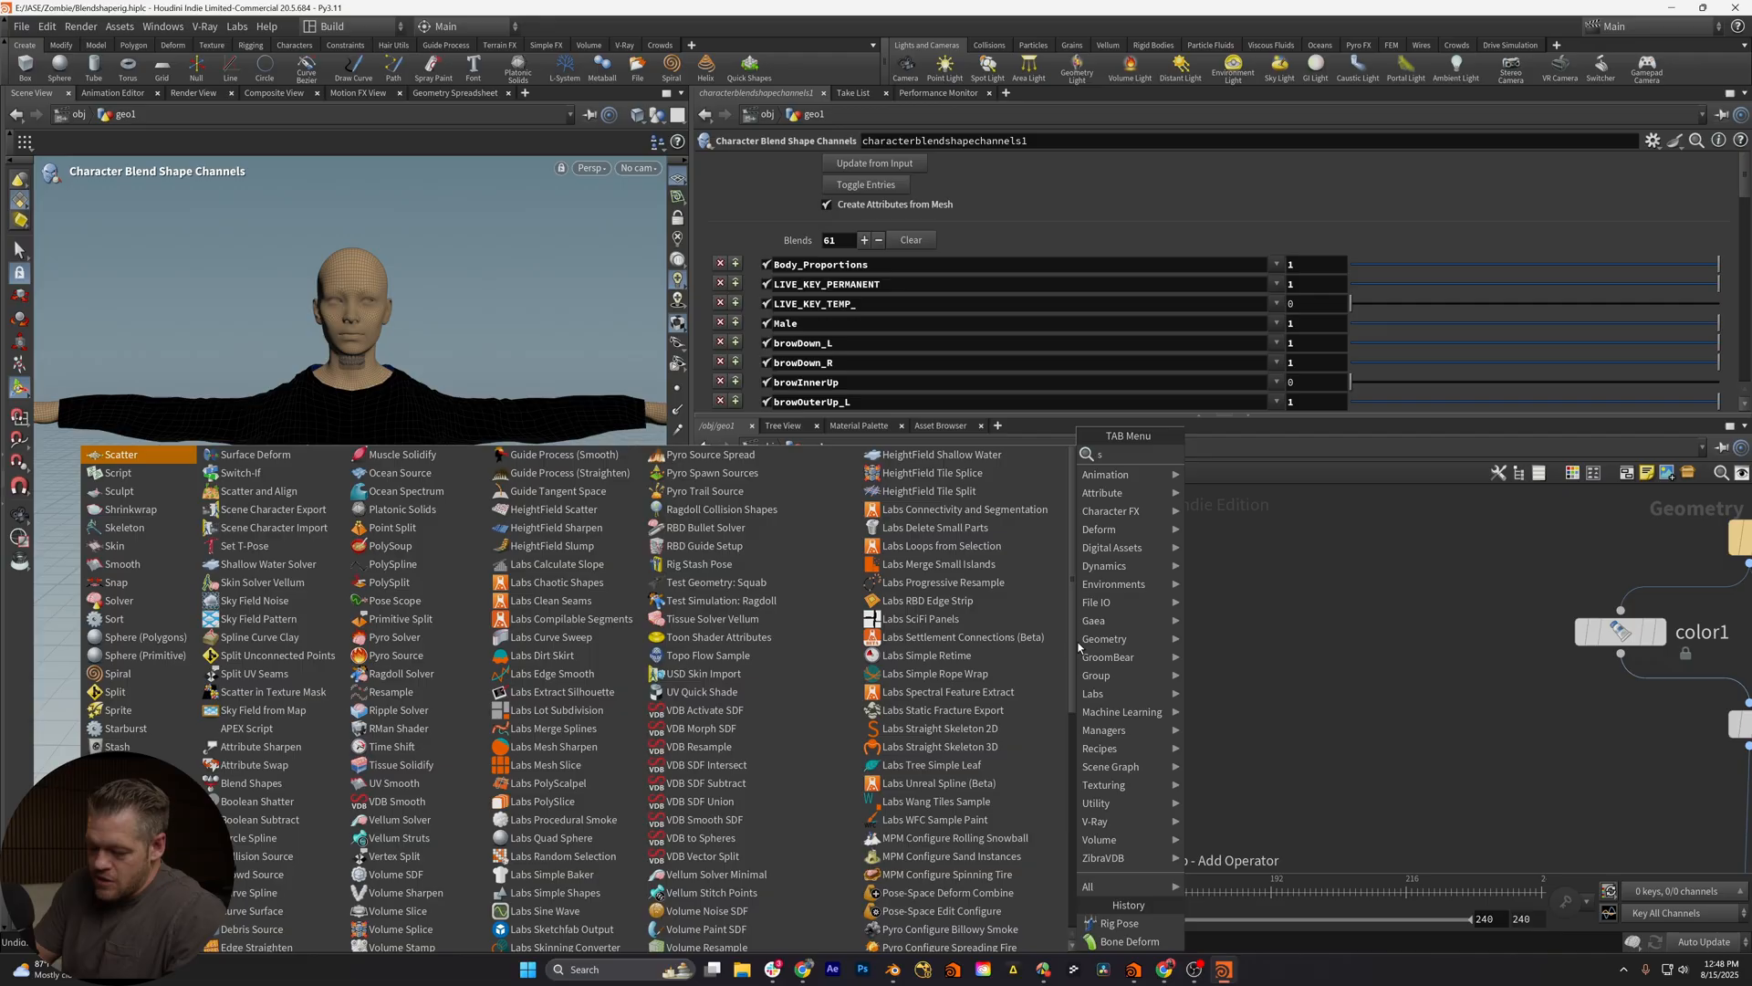
pyautogui.write('shape')
pyautogui.press('Down')
pyautogui.press('Down')
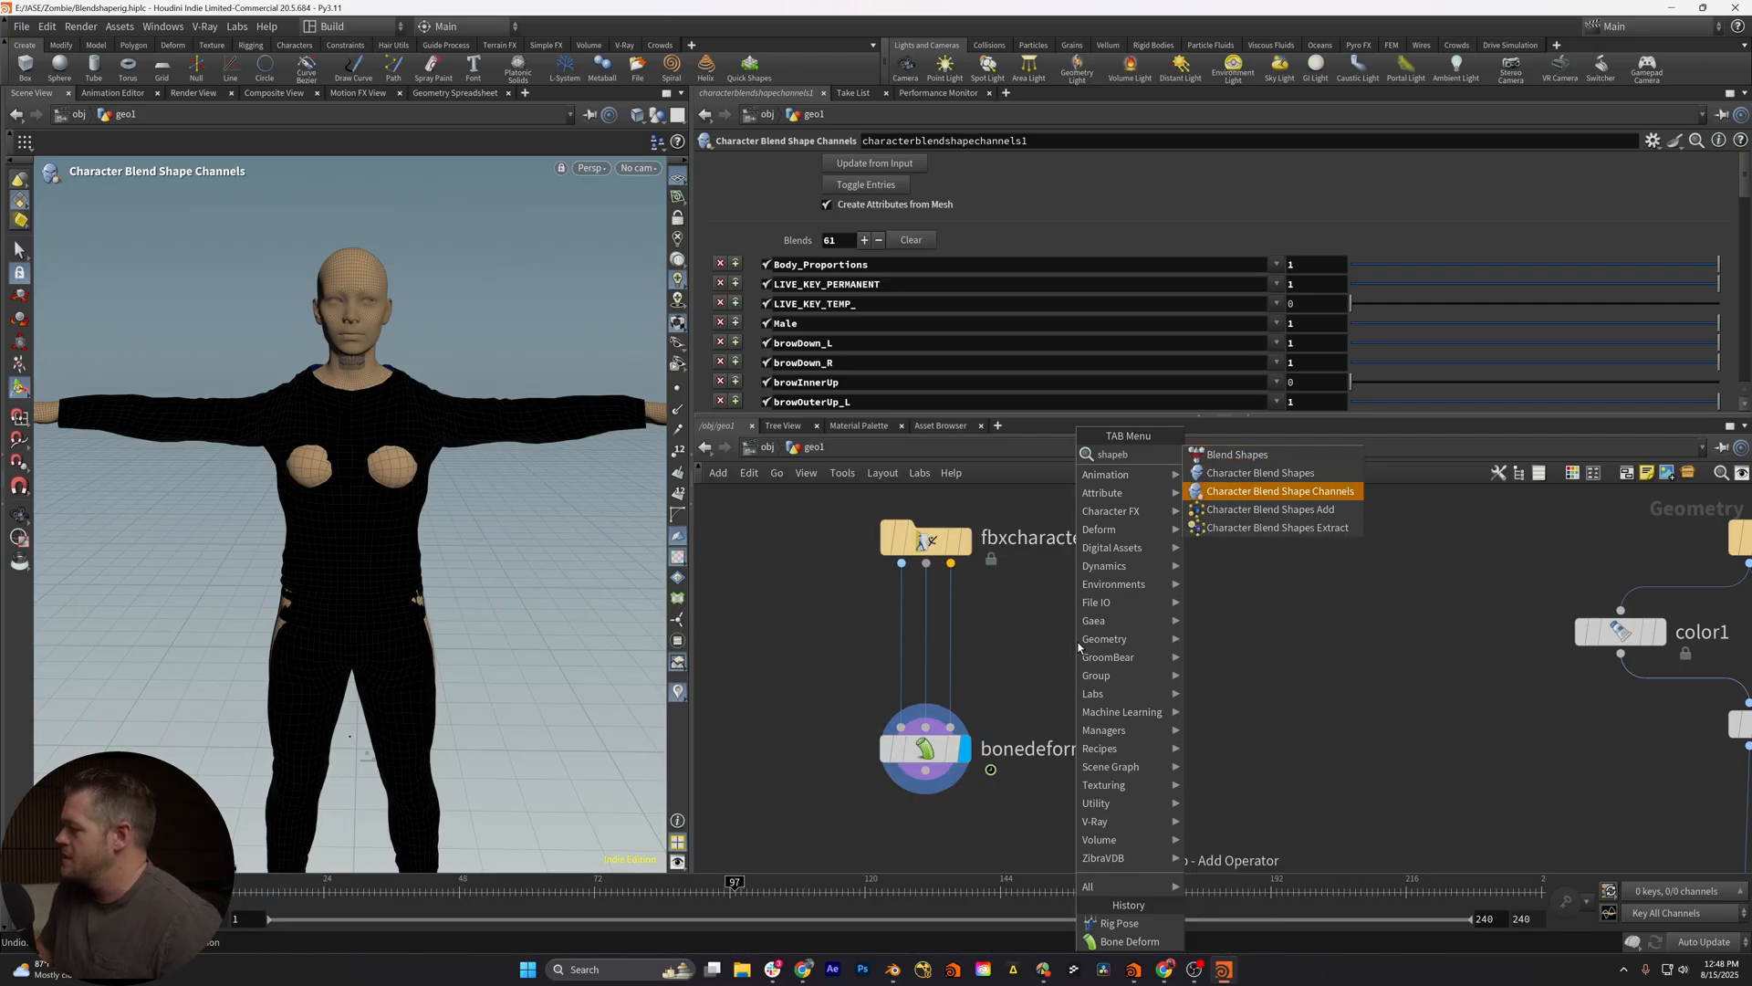
pyautogui.press('Return')
pyautogui.click(1024, 633)
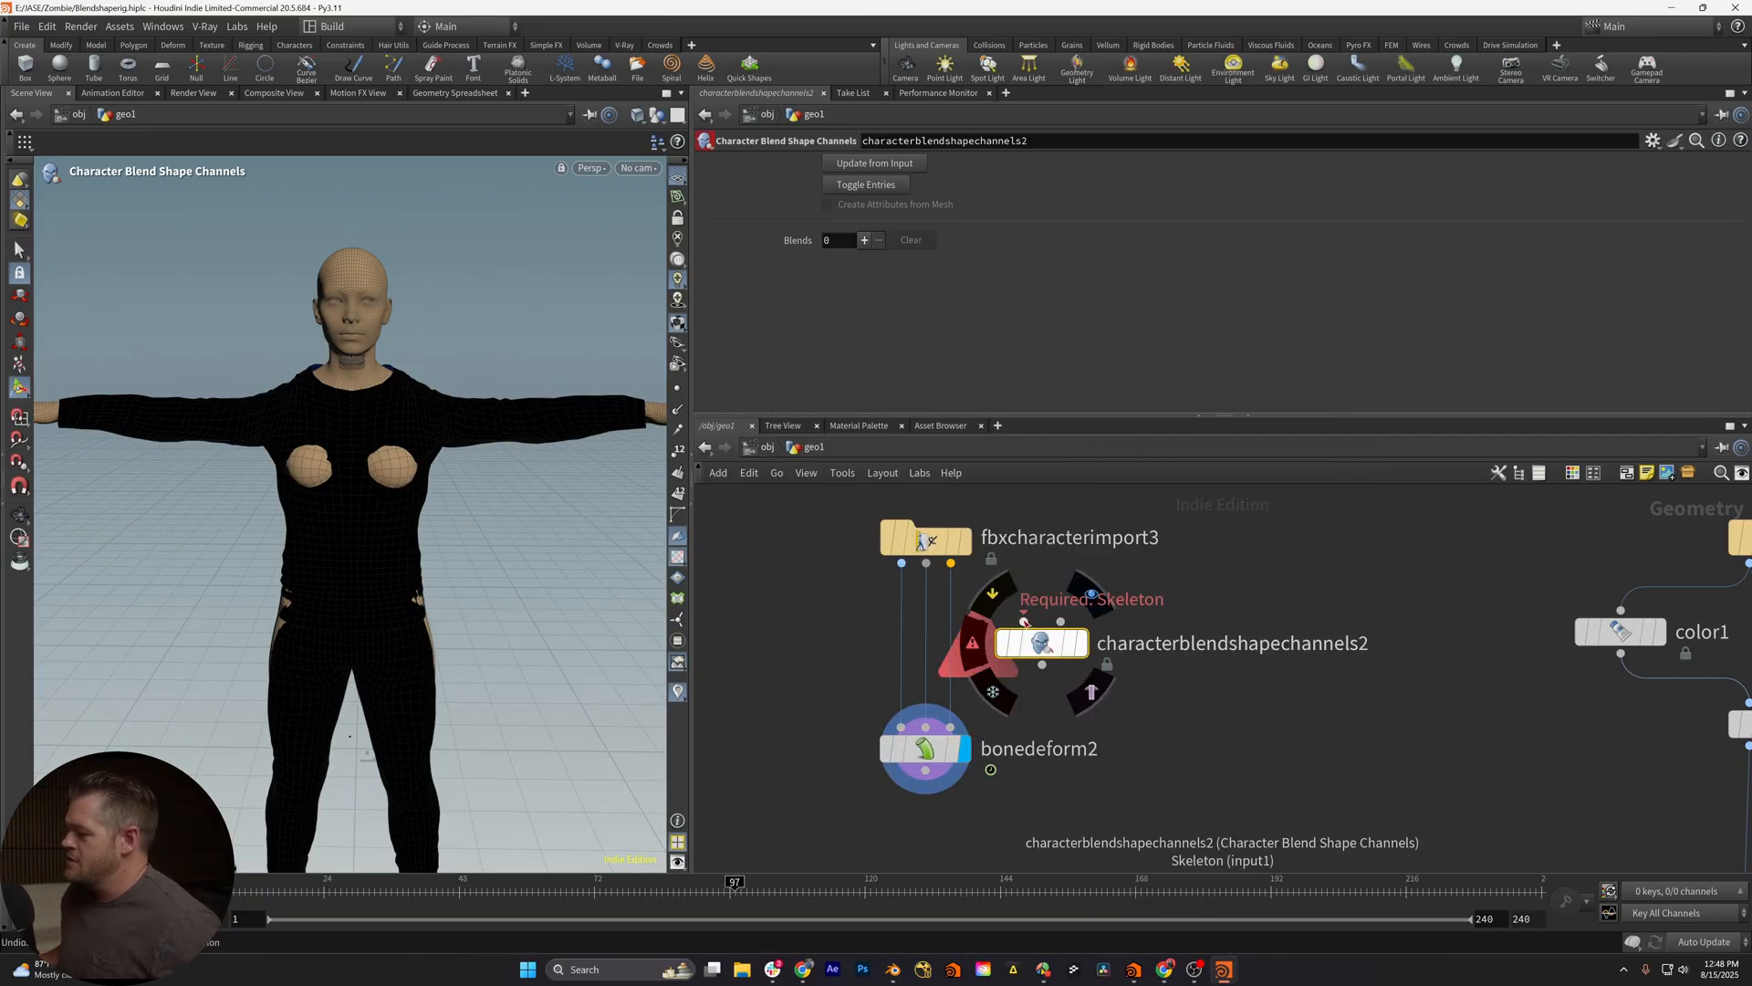
# Wire the import's animated pose into characterblendshapechannels2 and display its result
pyautogui.moveTo(1024, 620); pyautogui.dragTo(952, 565)
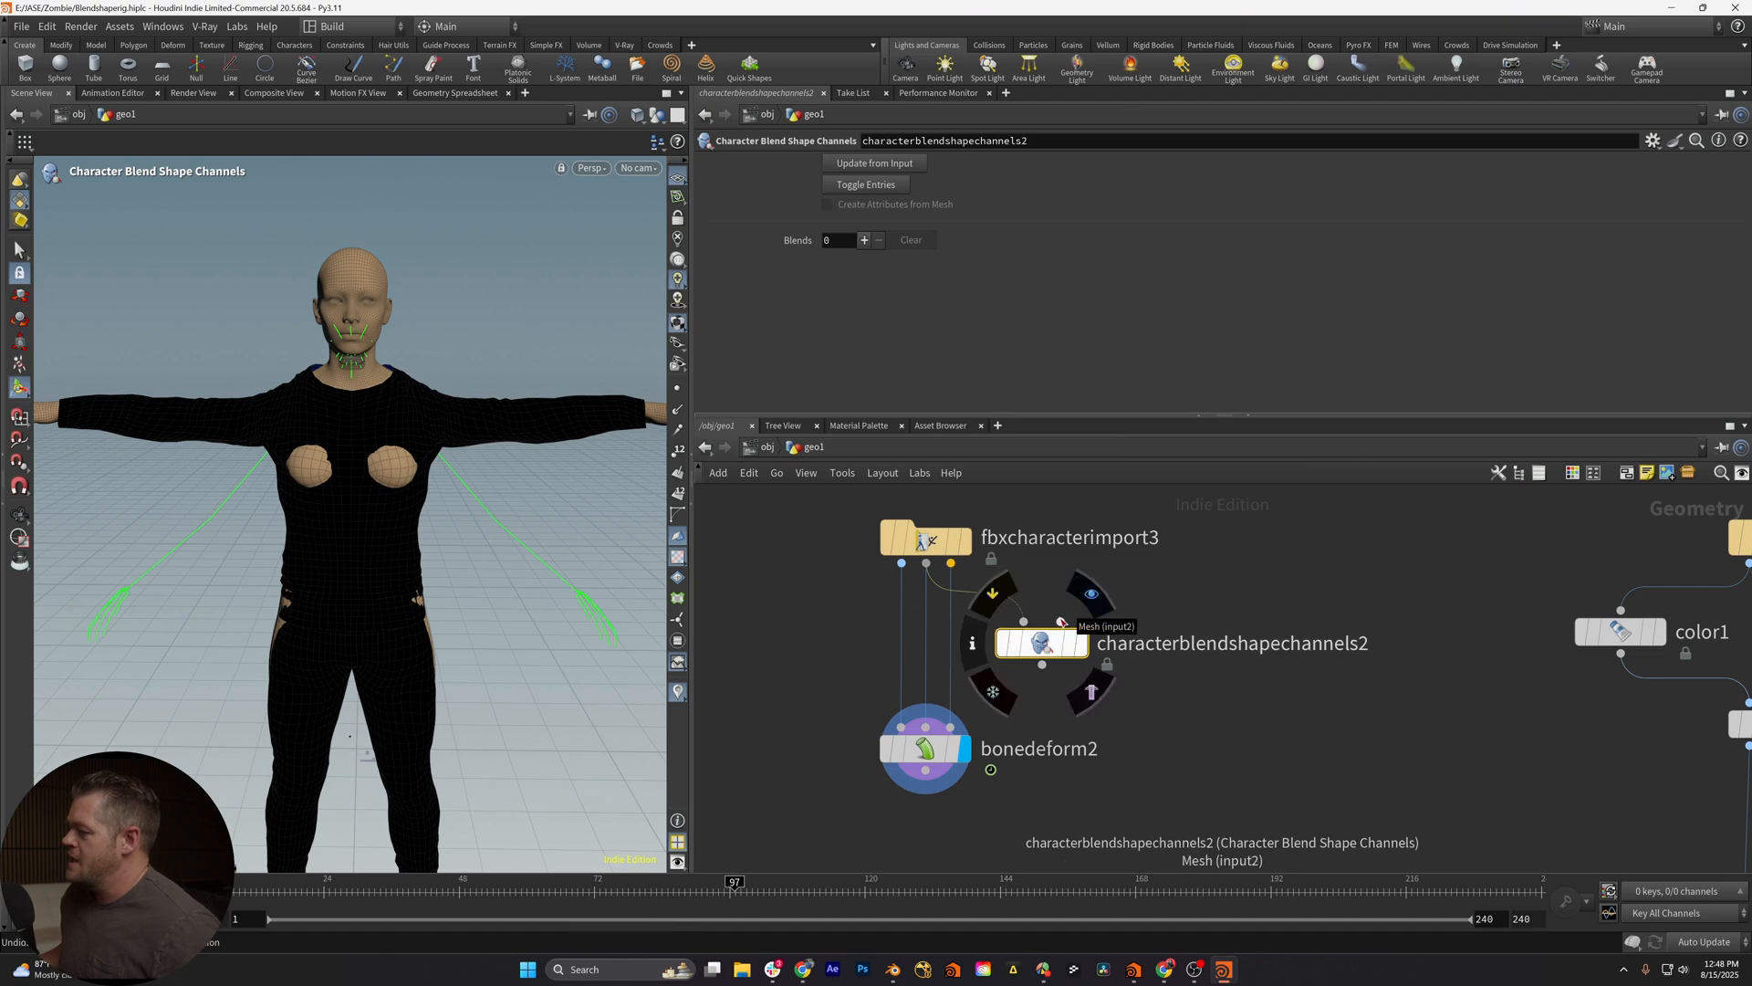
pyautogui.moveTo(1061, 621); pyautogui.dragTo(927, 564)
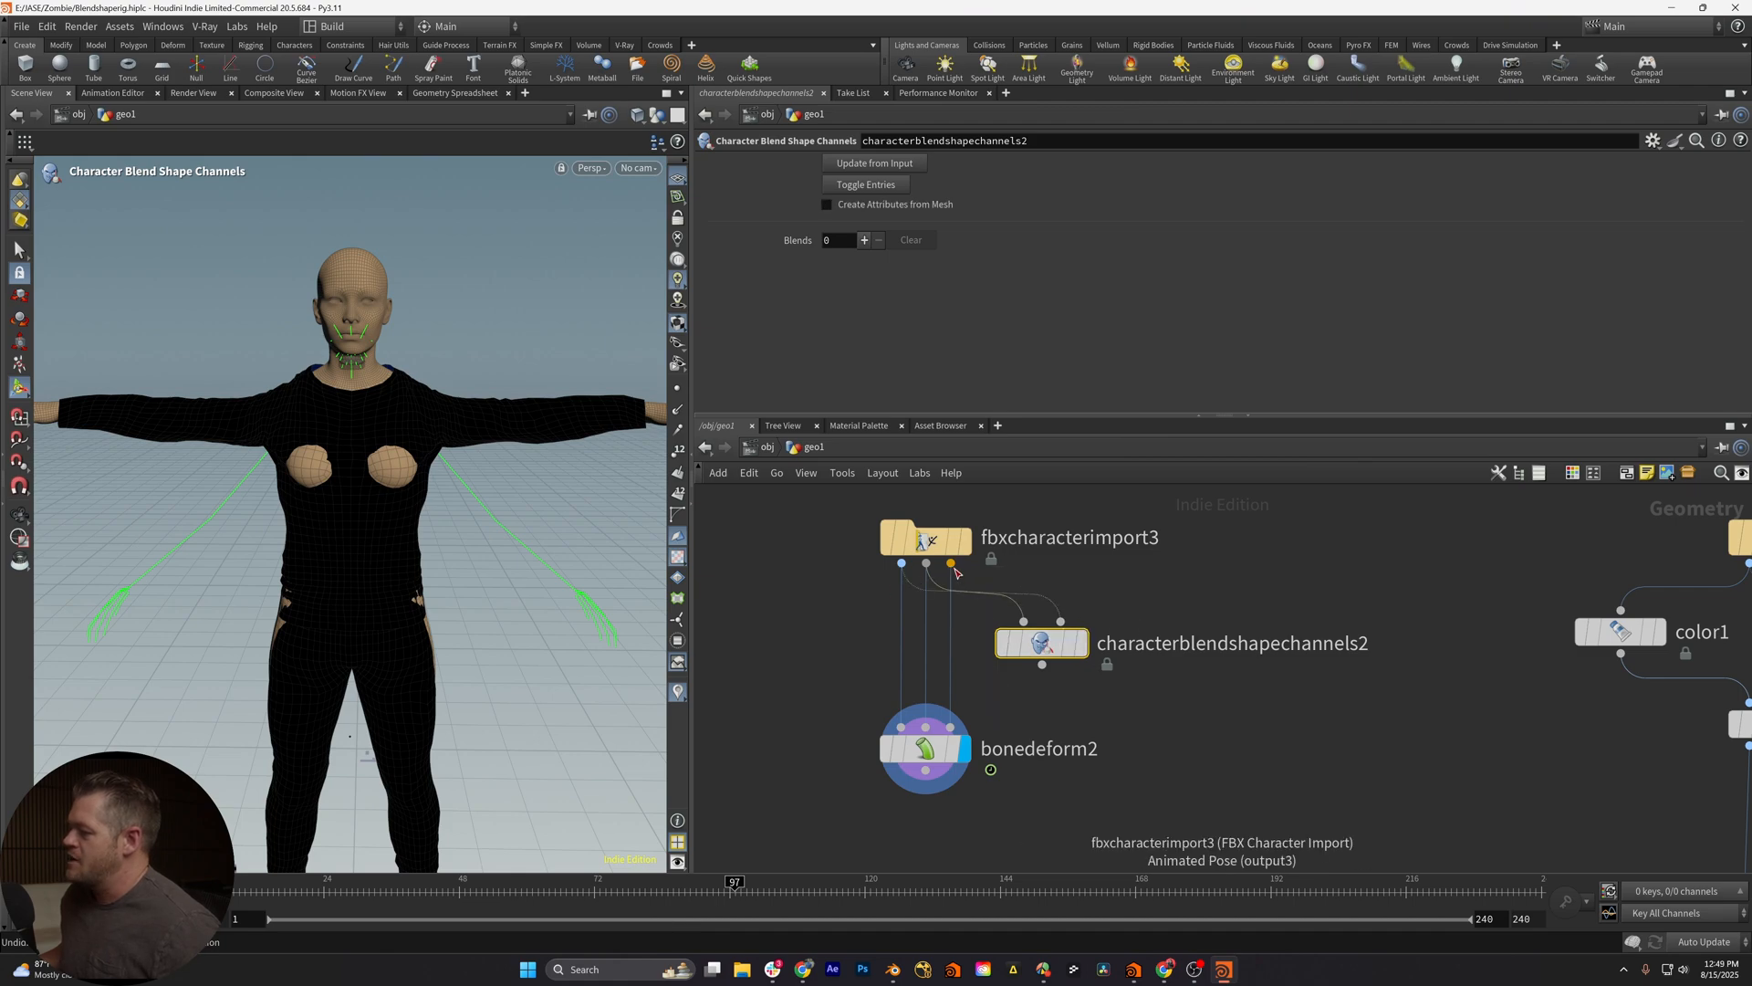
pyautogui.click(1040, 641)
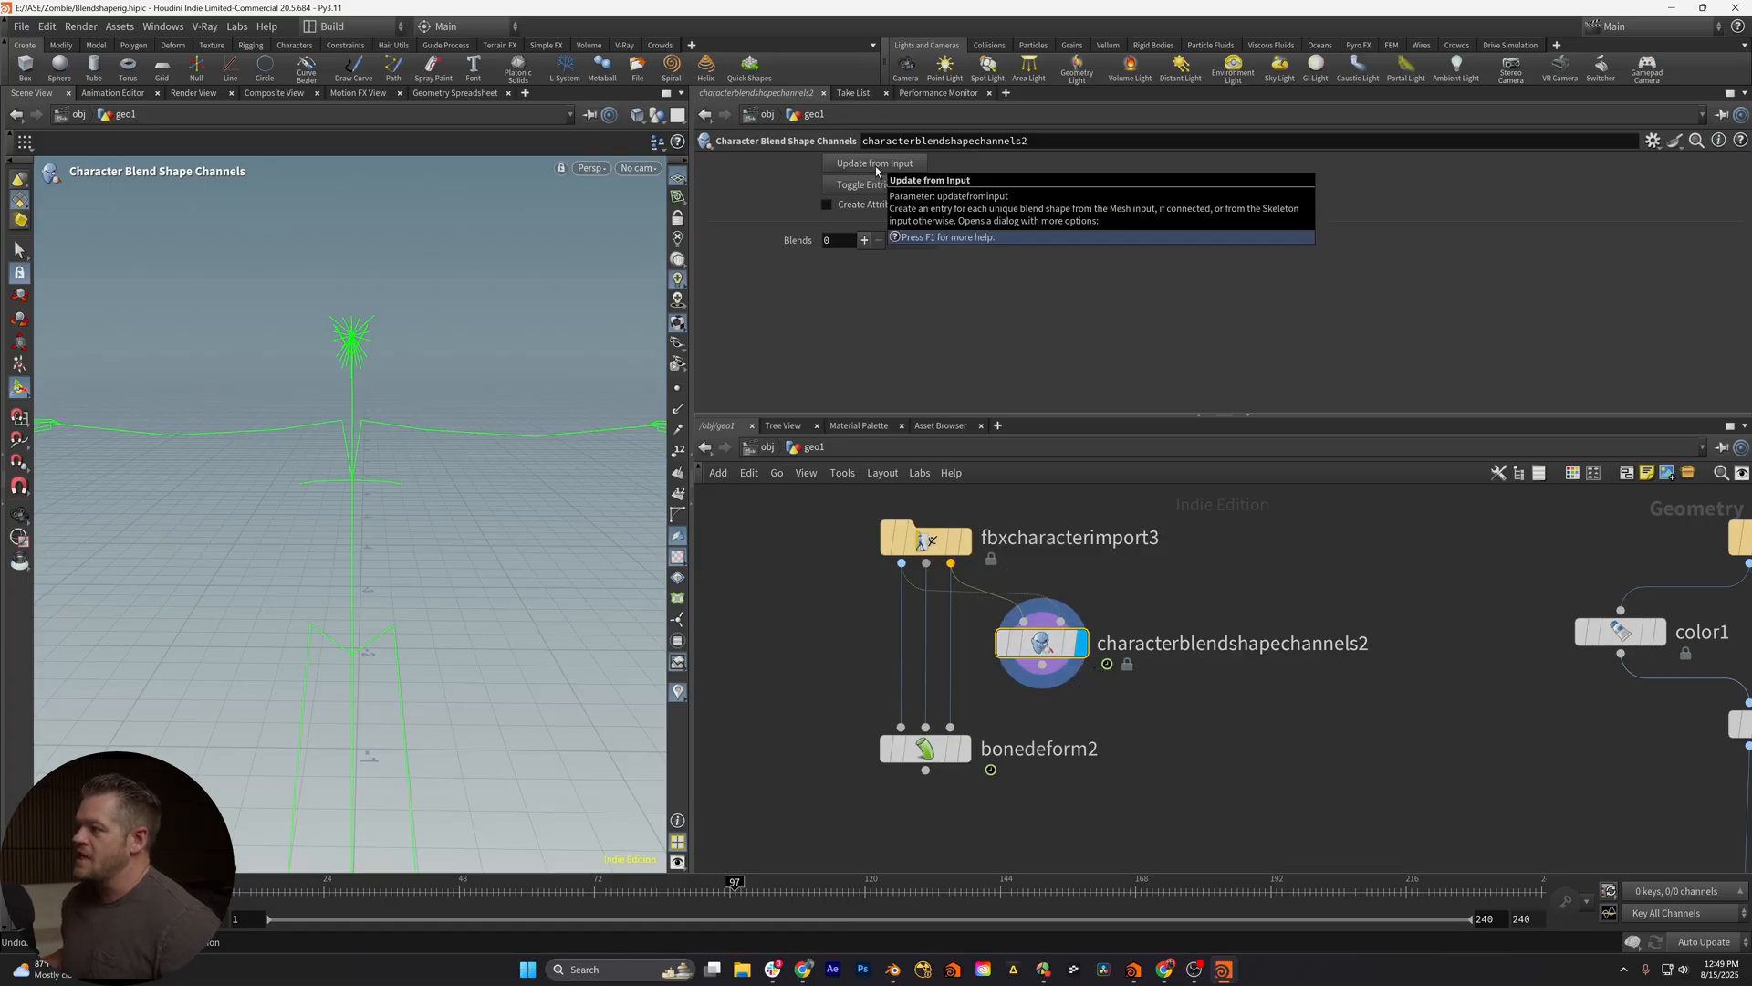
pyautogui.moveTo(1320, 602)
pyautogui.mouseDown()
pyautogui.moveTo(990, 602)
pyautogui.moveTo(1274, 581)
pyautogui.mouseUp()
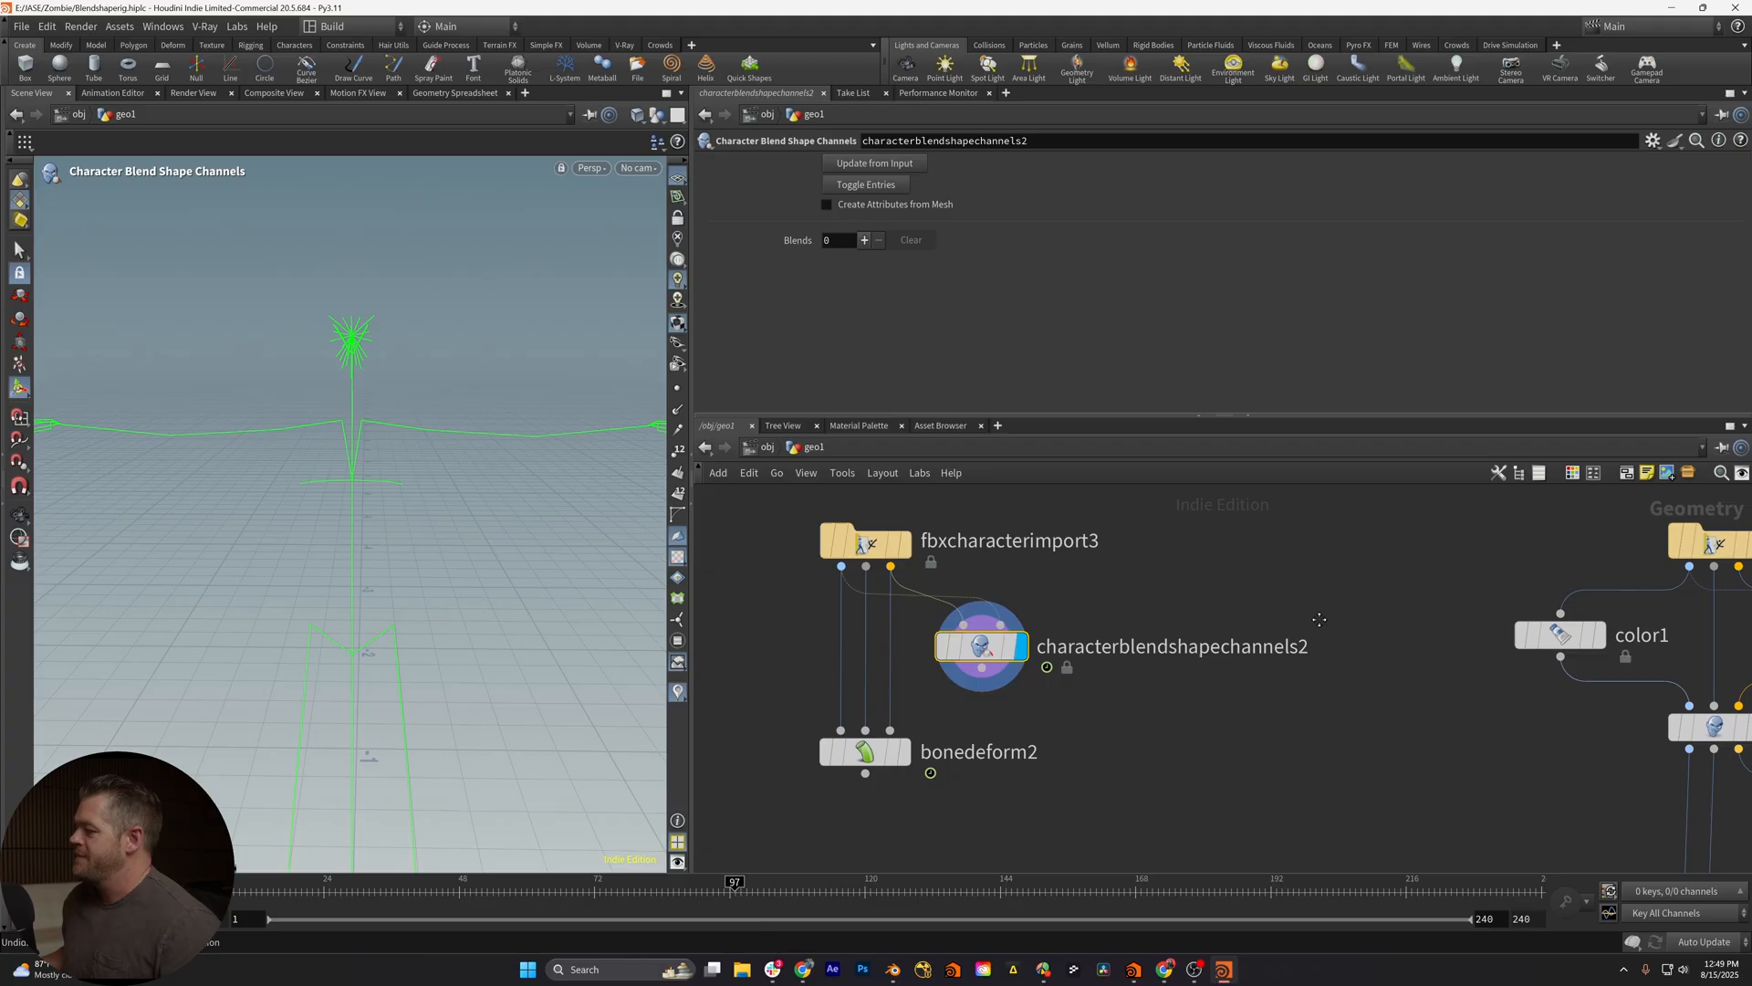
# Load all 73 blend shapes from the input via Update from Input
pyautogui.click(874, 163)
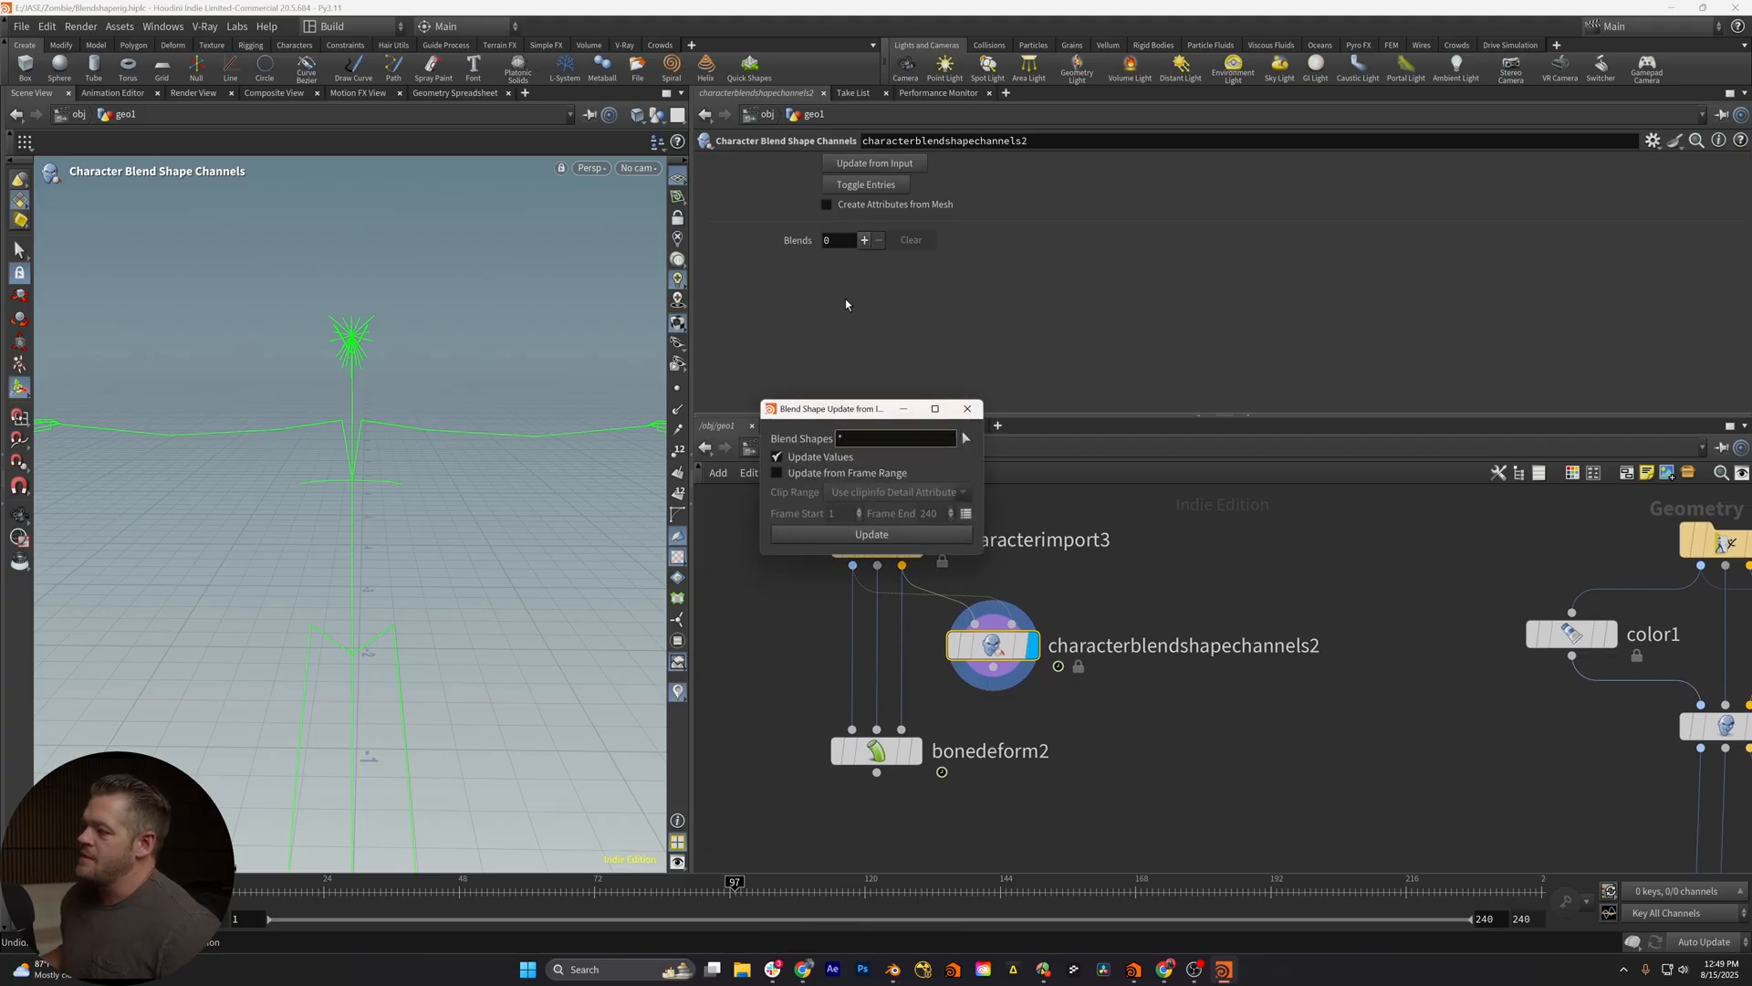
pyautogui.click(855, 535)
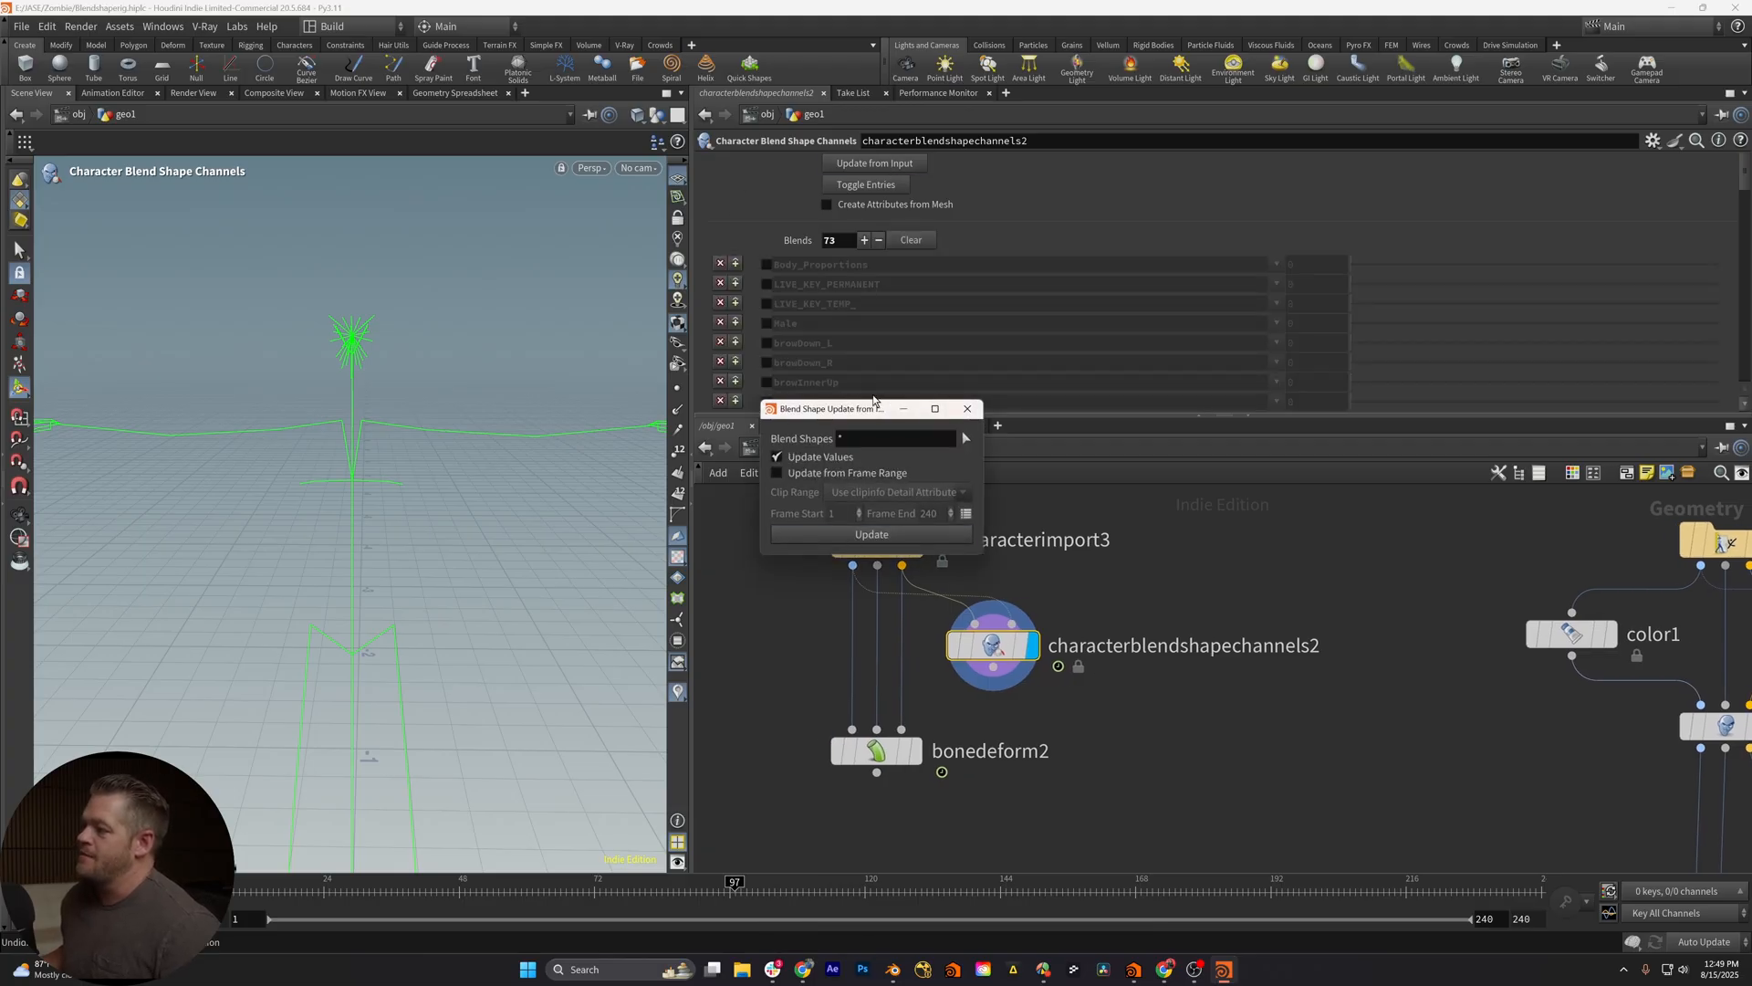
pyautogui.click(966, 409)
pyautogui.moveTo(881, 415); pyautogui.dragTo(879, 638)
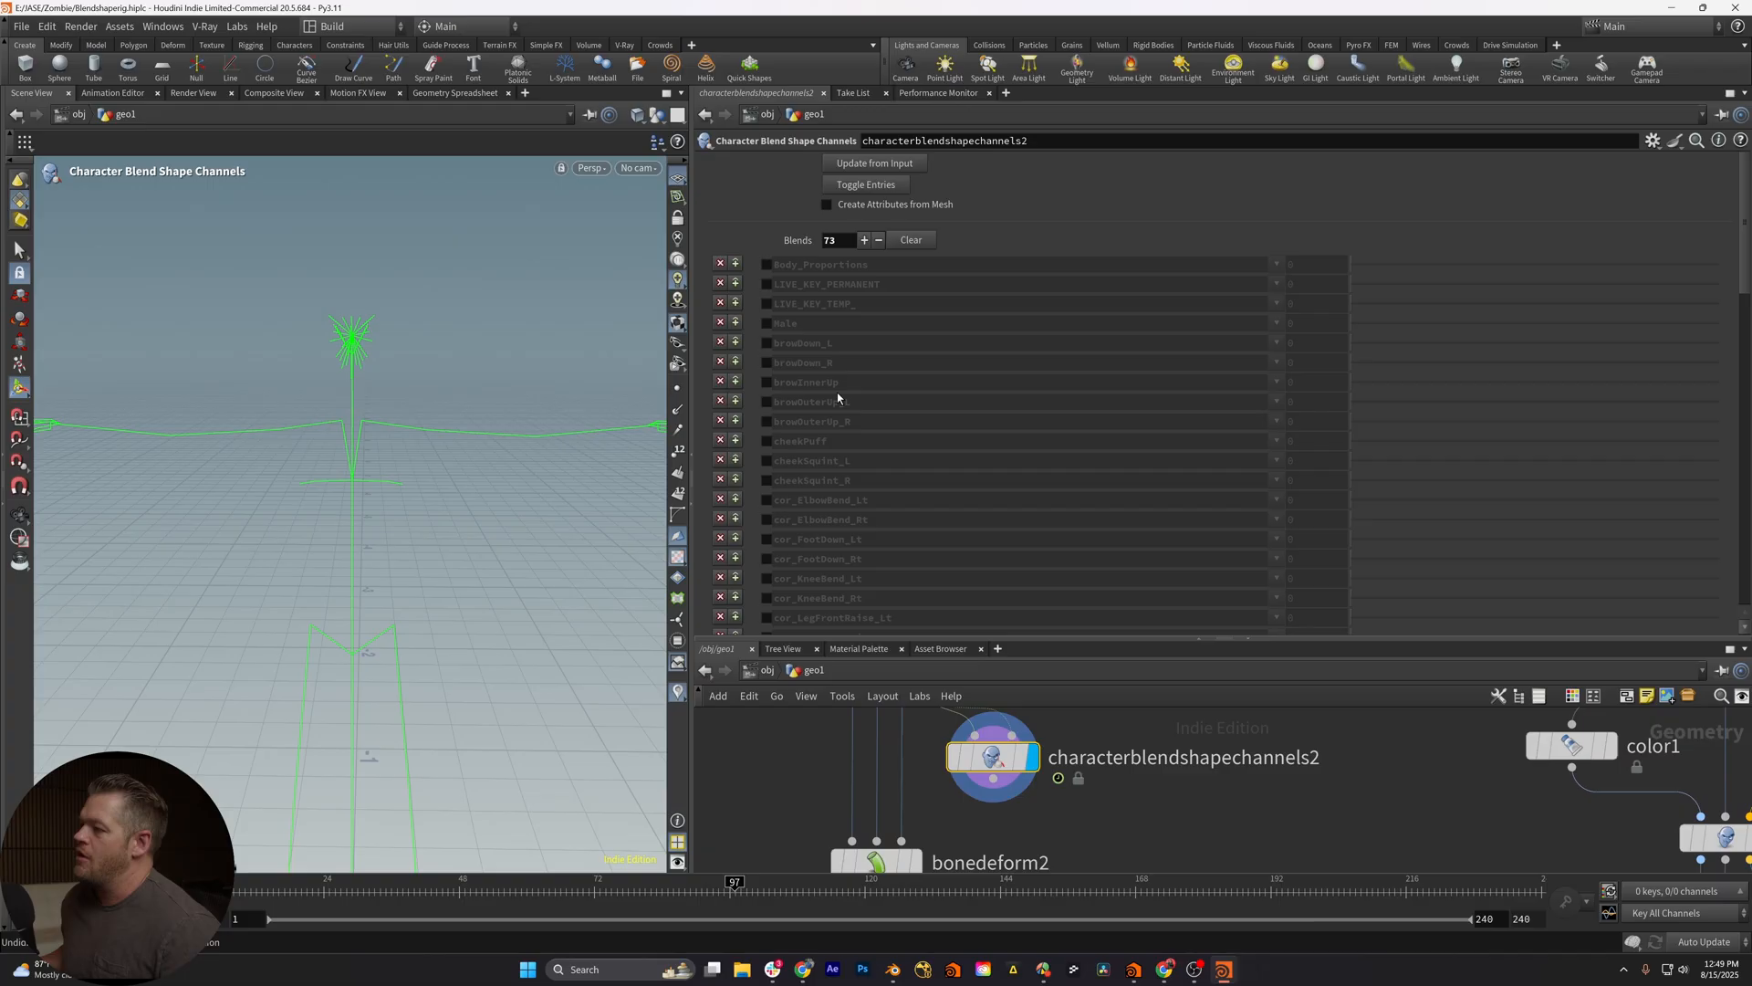
pyautogui.scroll(-3, 822, 451)
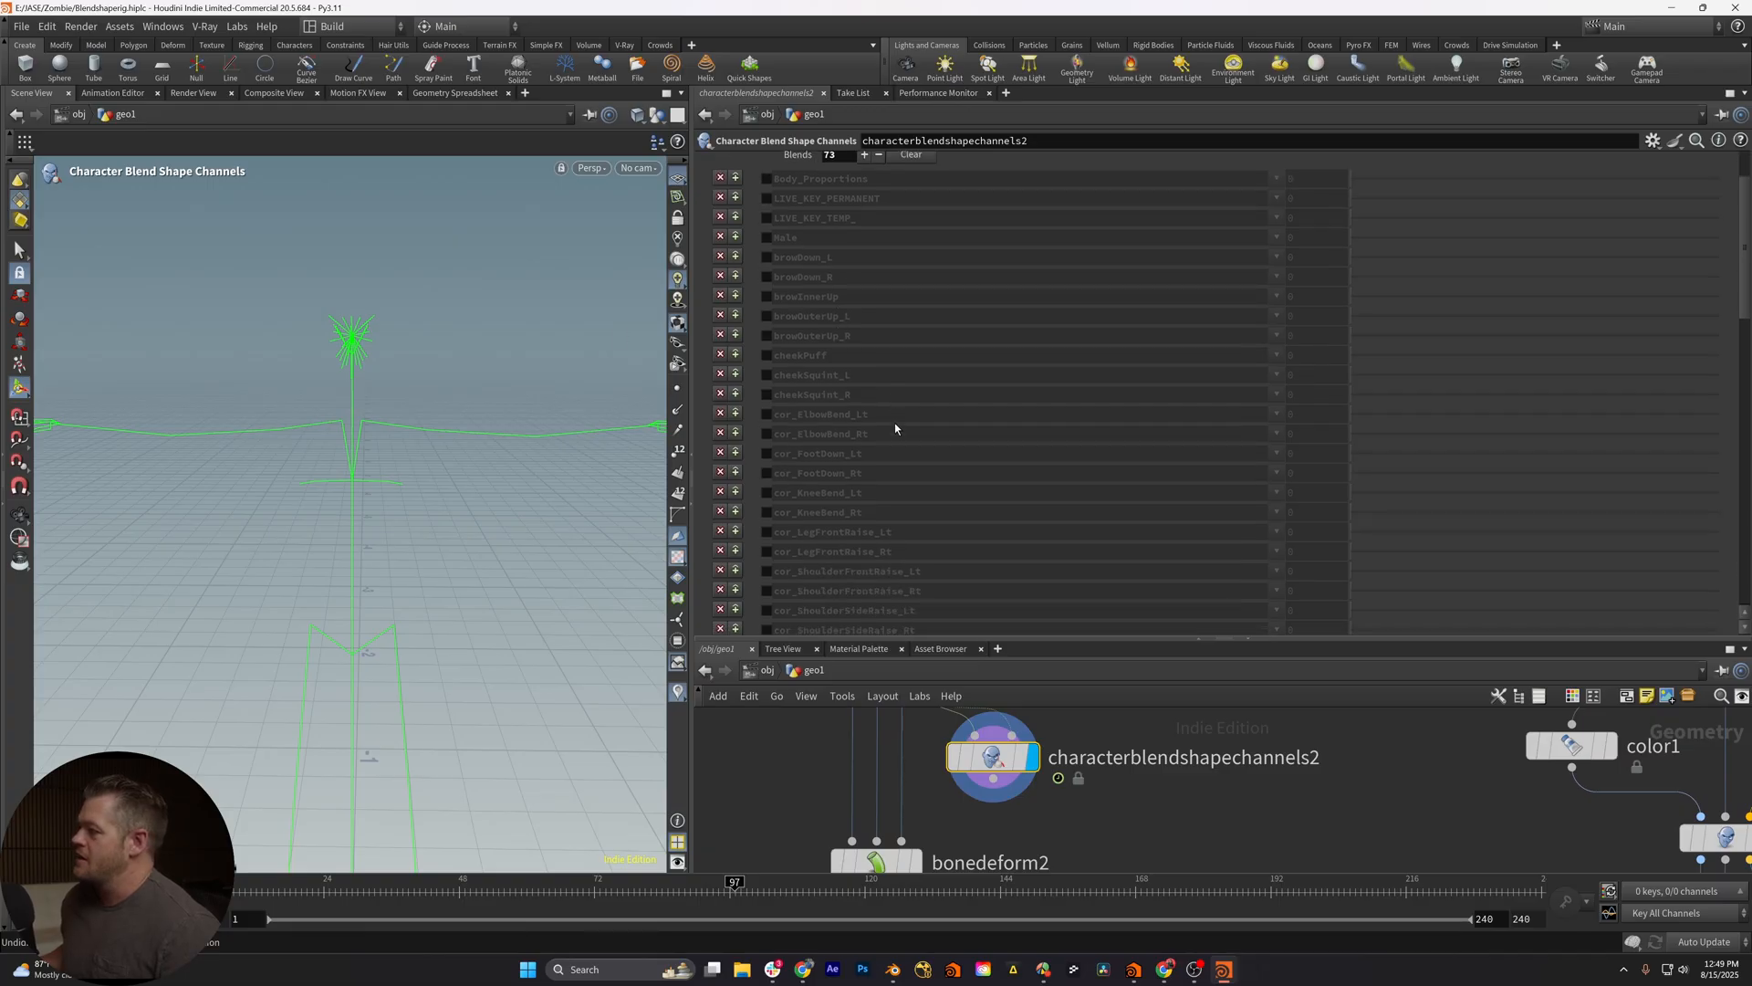
pyautogui.scroll(1, 869, 465)
pyautogui.scroll(1, 869, 465)
# Enable the Body_Proportions, LIVE_KEY_PERMANENT and LIVE_KEY_TEMP_ blend shapes
pyautogui.click(766, 263)
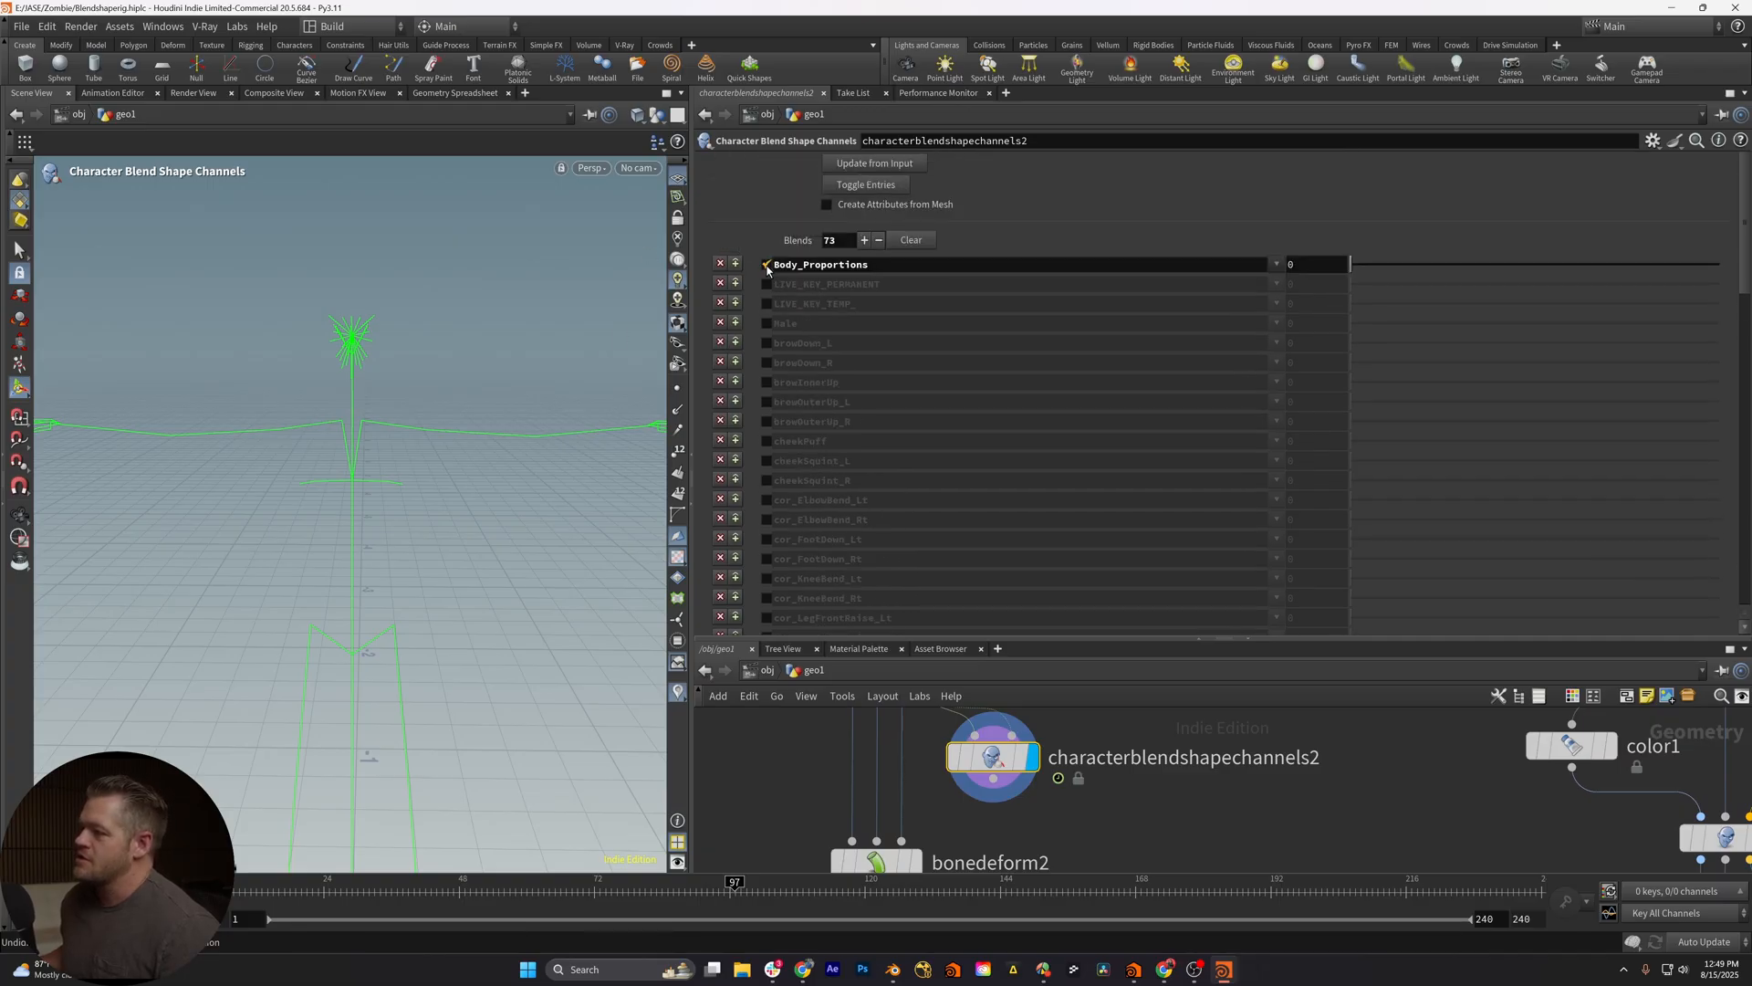
pyautogui.click(767, 284)
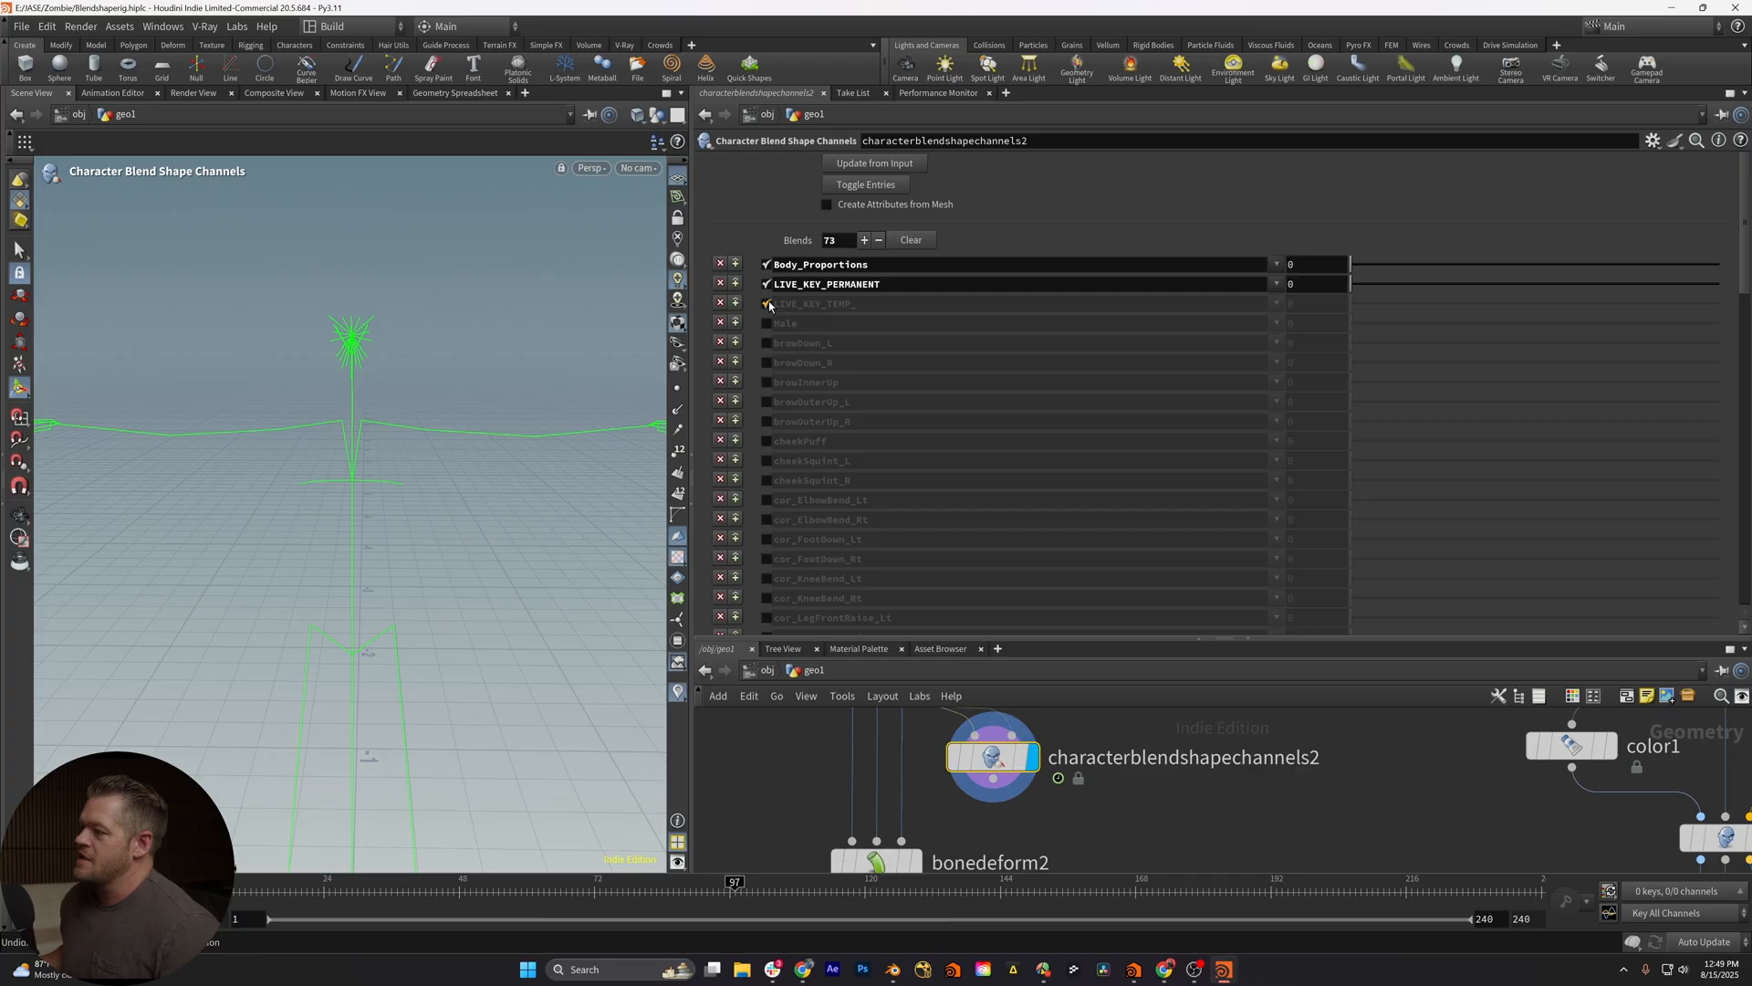
pyautogui.click(767, 305)
# Enable the Male blend shape, then pan to the channels and bone deform nodes
pyautogui.click(767, 323)
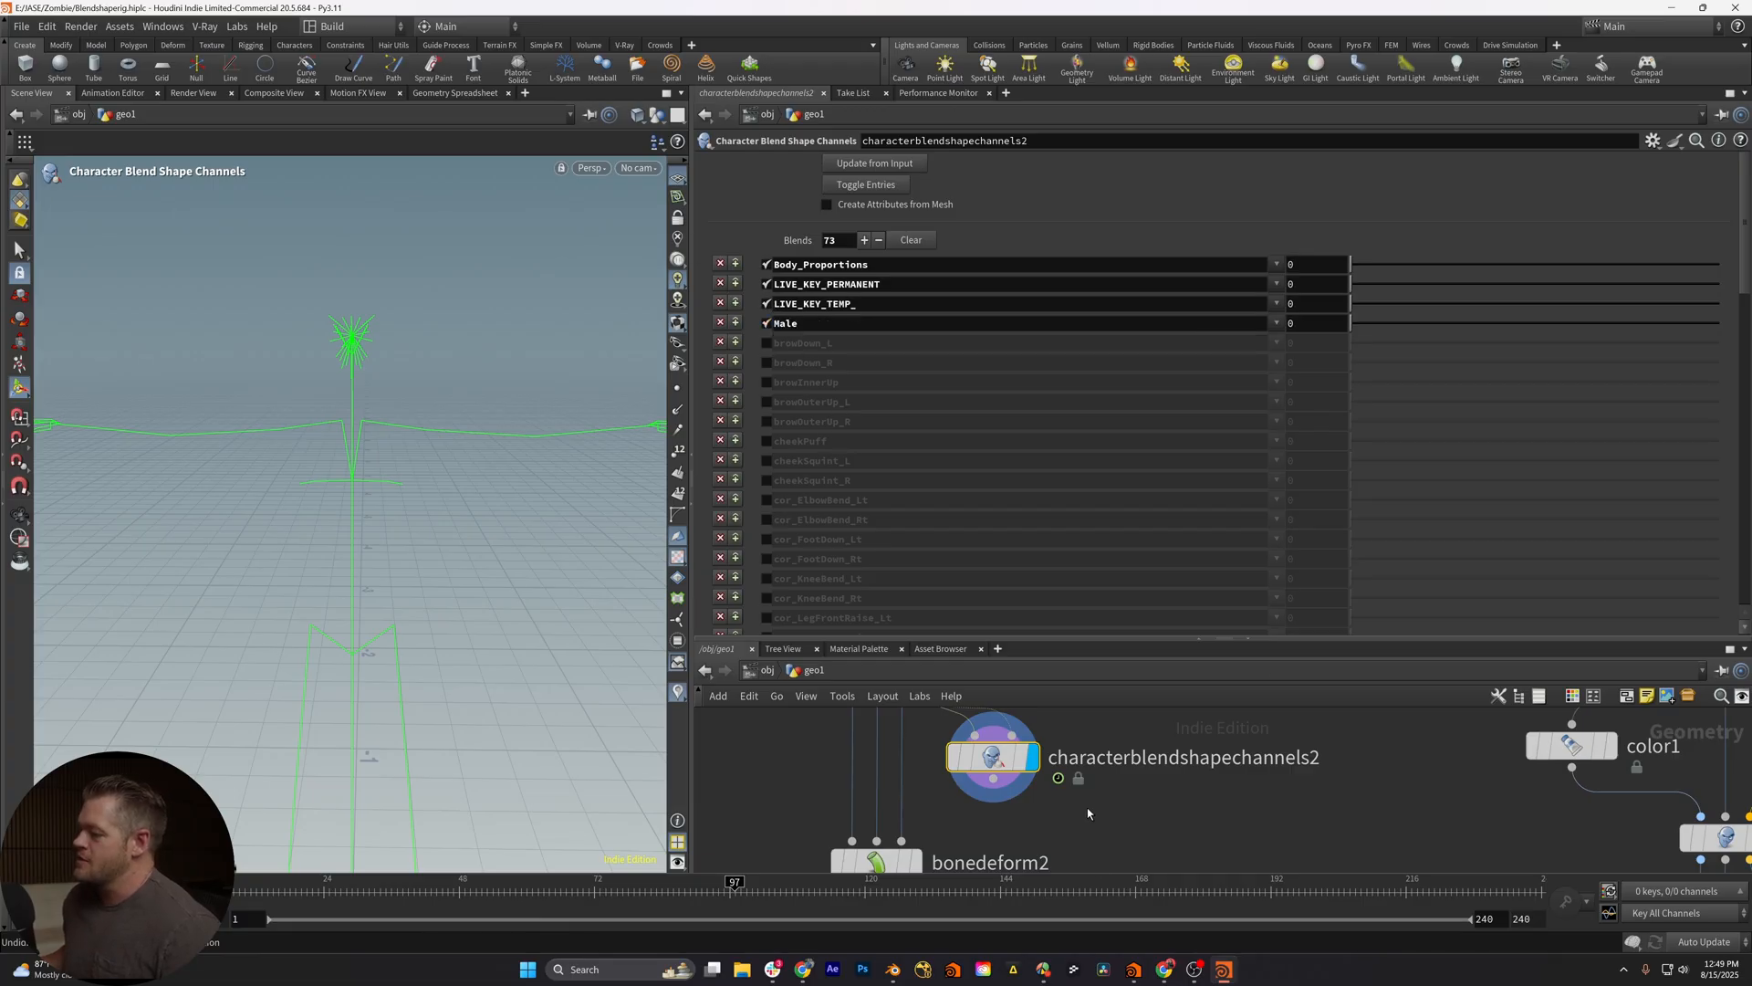
pyautogui.scroll(-3, 1088, 814)
pyautogui.moveTo(1027, 807); pyautogui.dragTo(1034, 816)
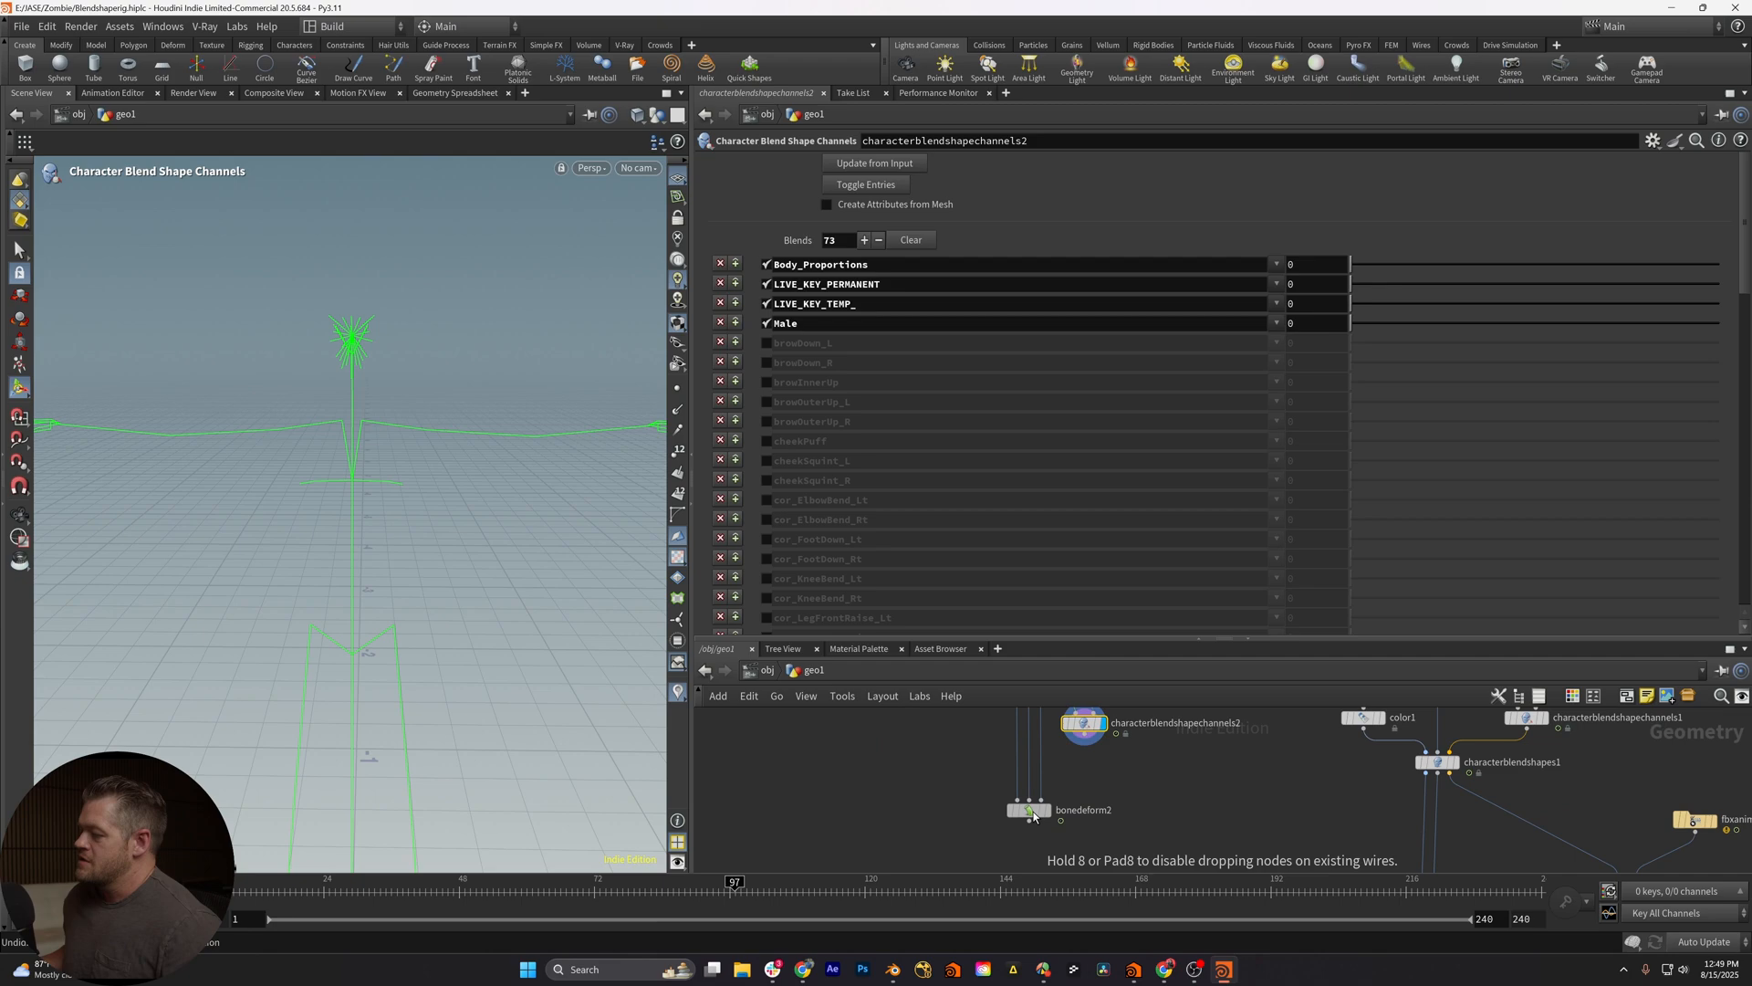
pyautogui.moveTo(1087, 763); pyautogui.dragTo(1077, 778)
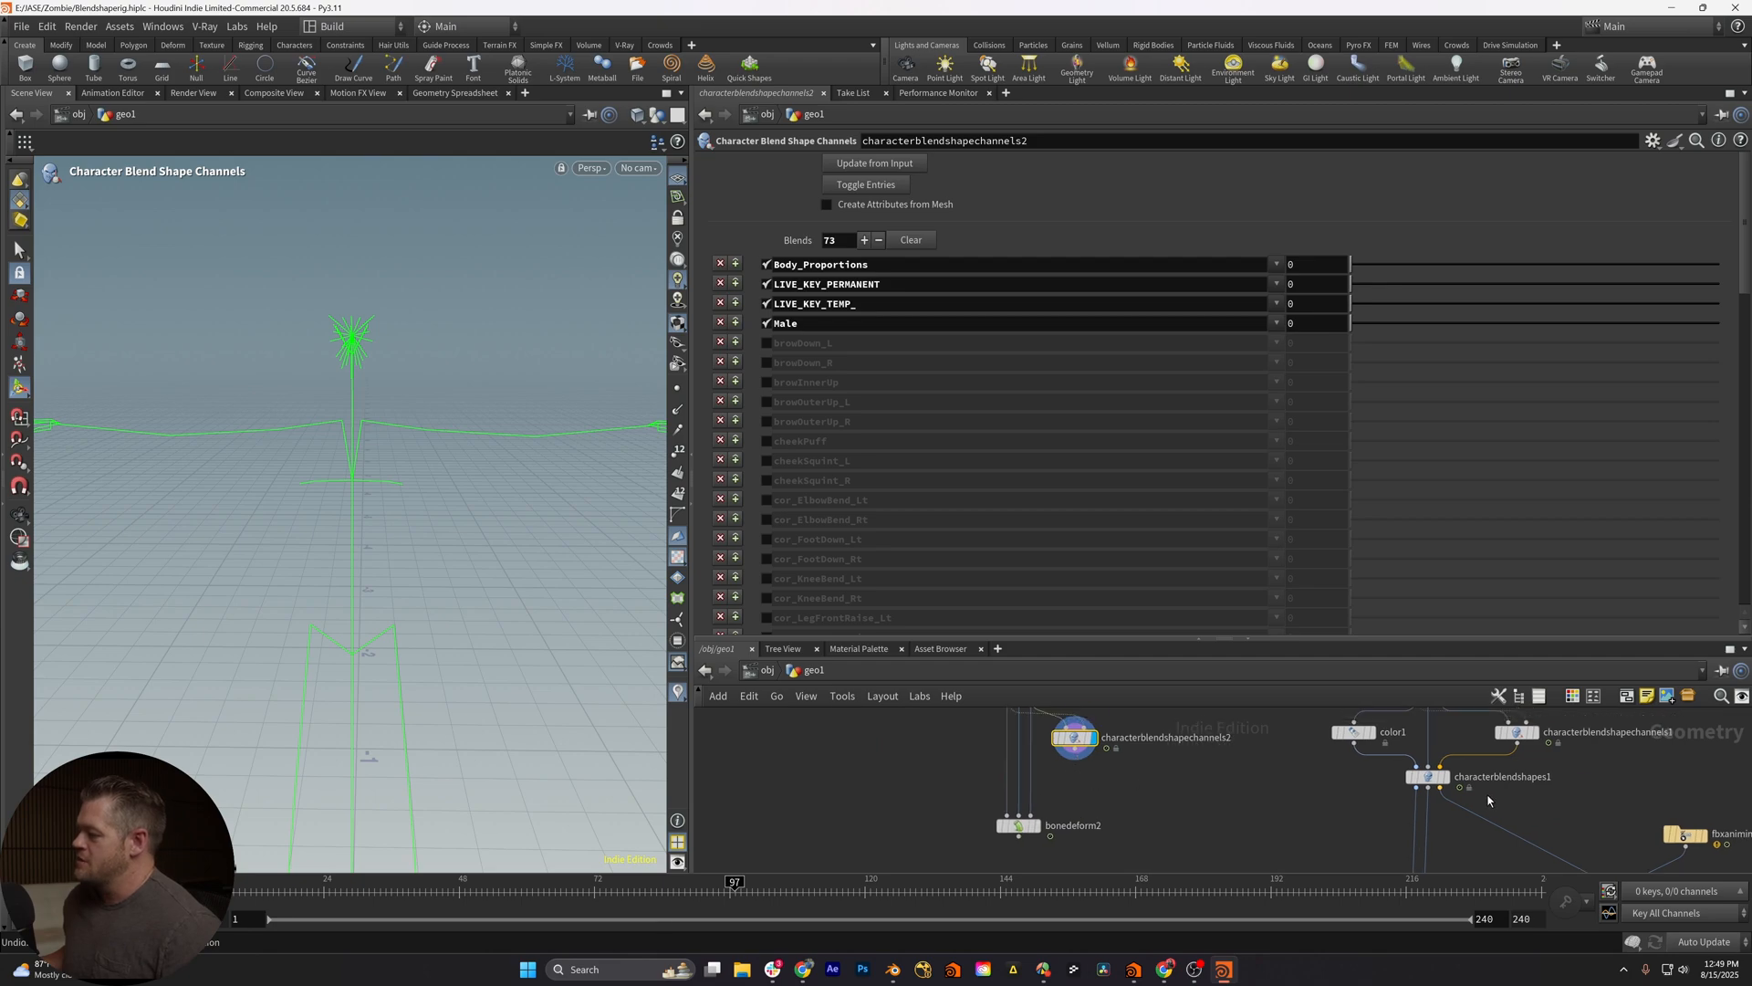
pyautogui.scroll(5, 1490, 799)
pyautogui.scroll(3, 1490, 800)
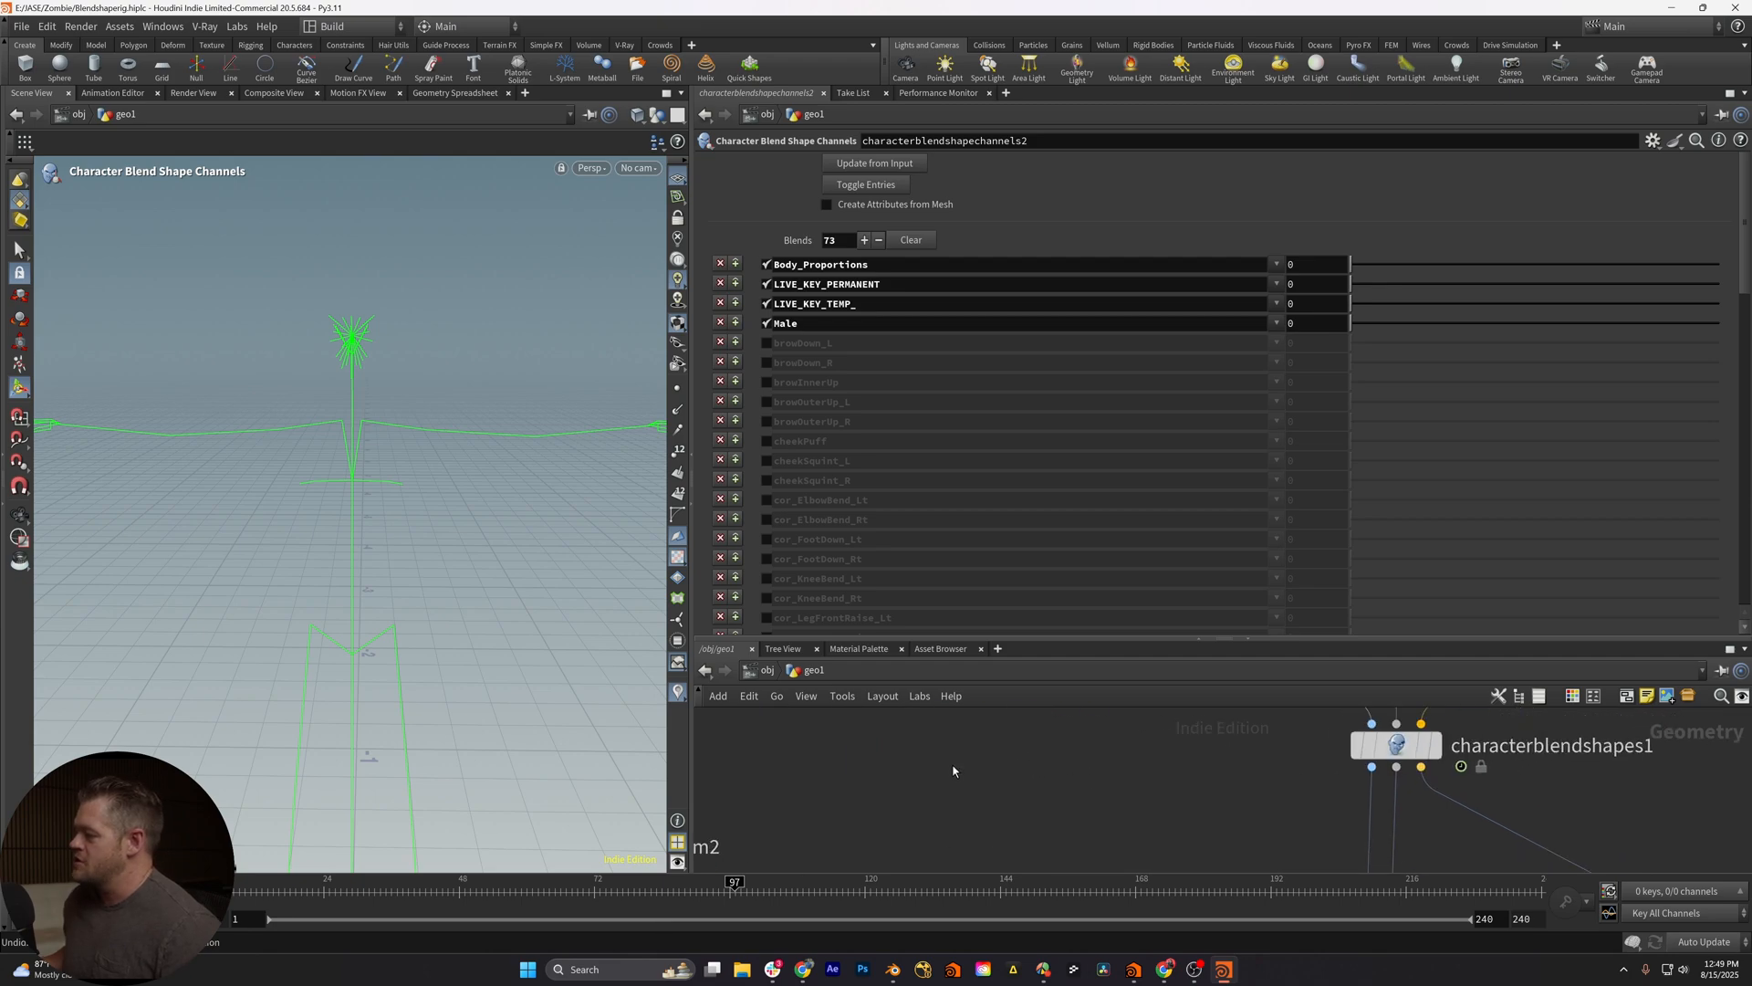
pyautogui.scroll(-3, 954, 771)
pyautogui.moveTo(954, 771); pyautogui.dragTo(1152, 783)
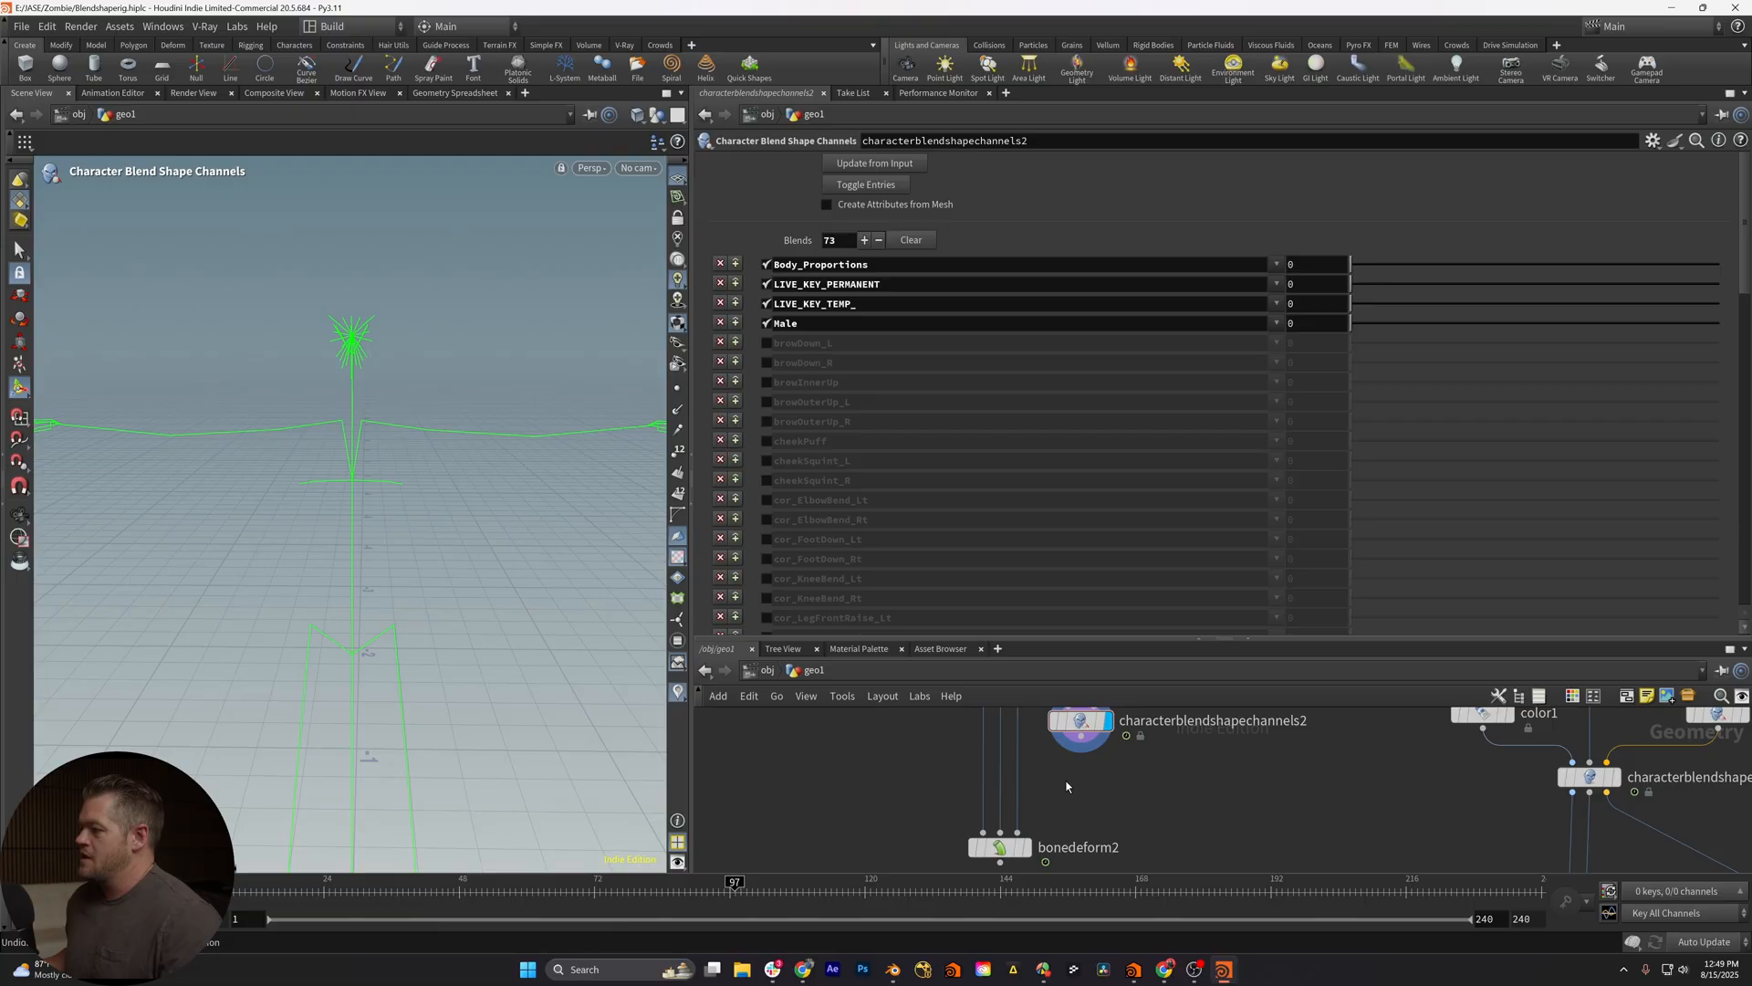
# Drop a Character Blend Shapes node onto the wire above bonedeform2
pyautogui.press('Tab')
pyautogui.write('char')
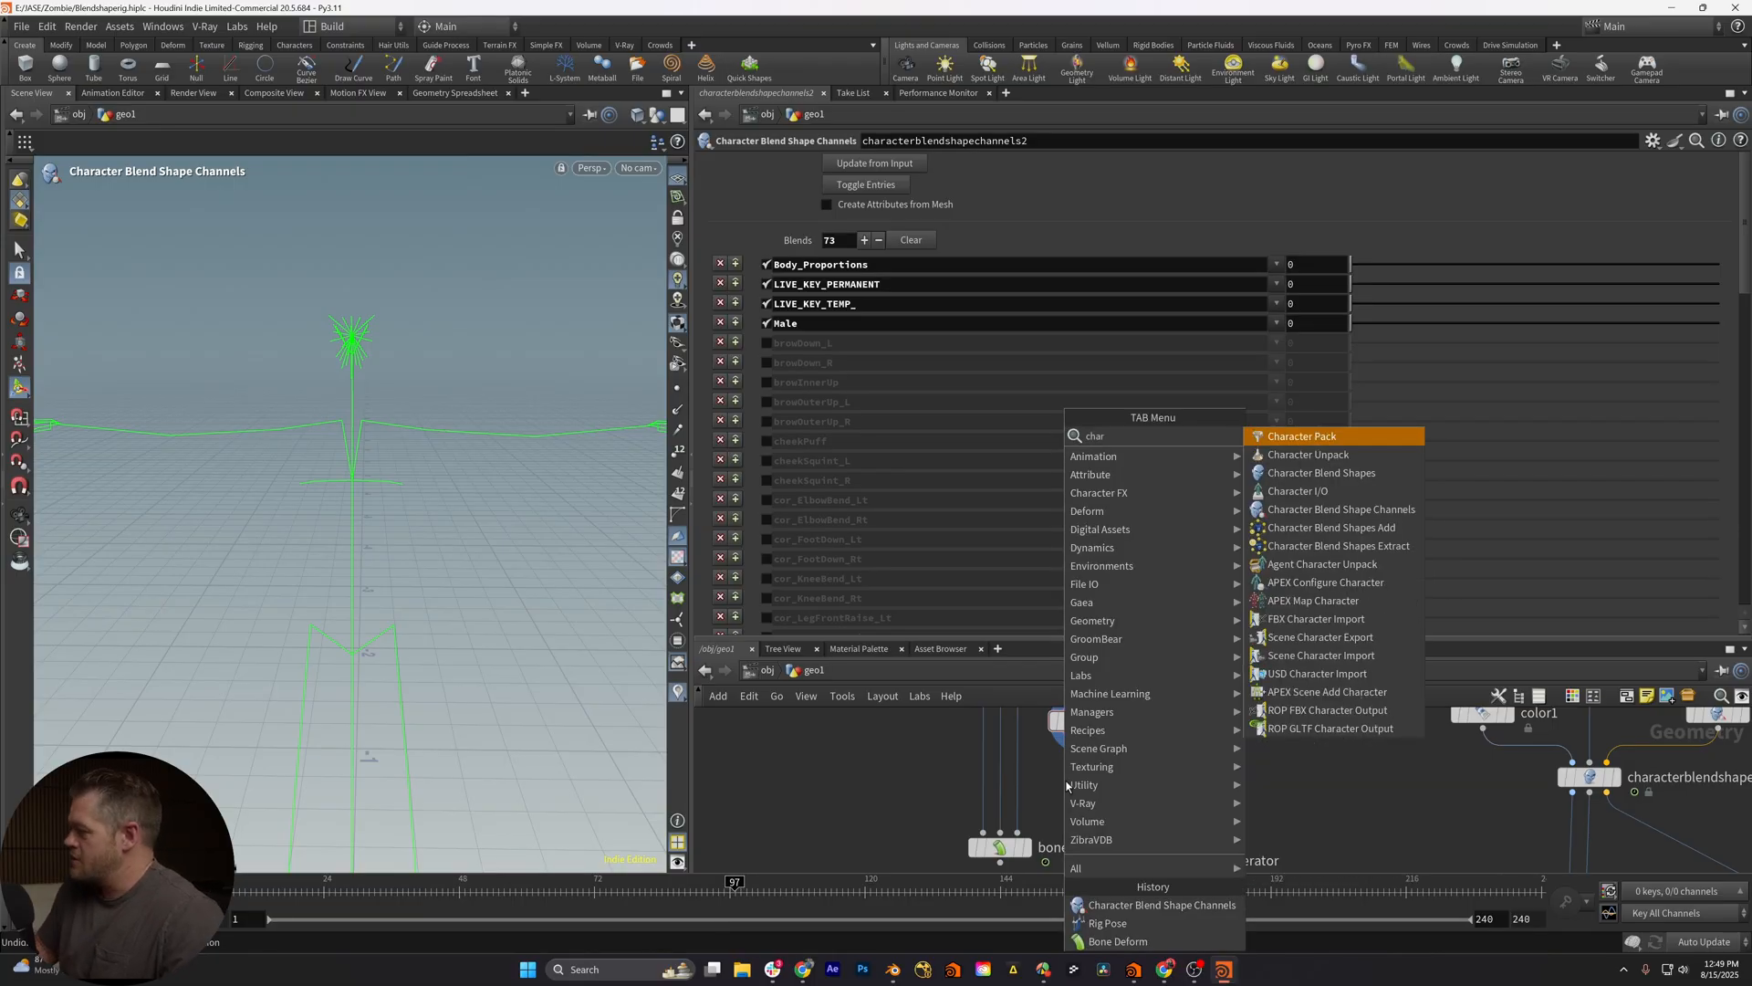
pyautogui.press('Down')
pyautogui.press('Down')
pyautogui.press('Return')
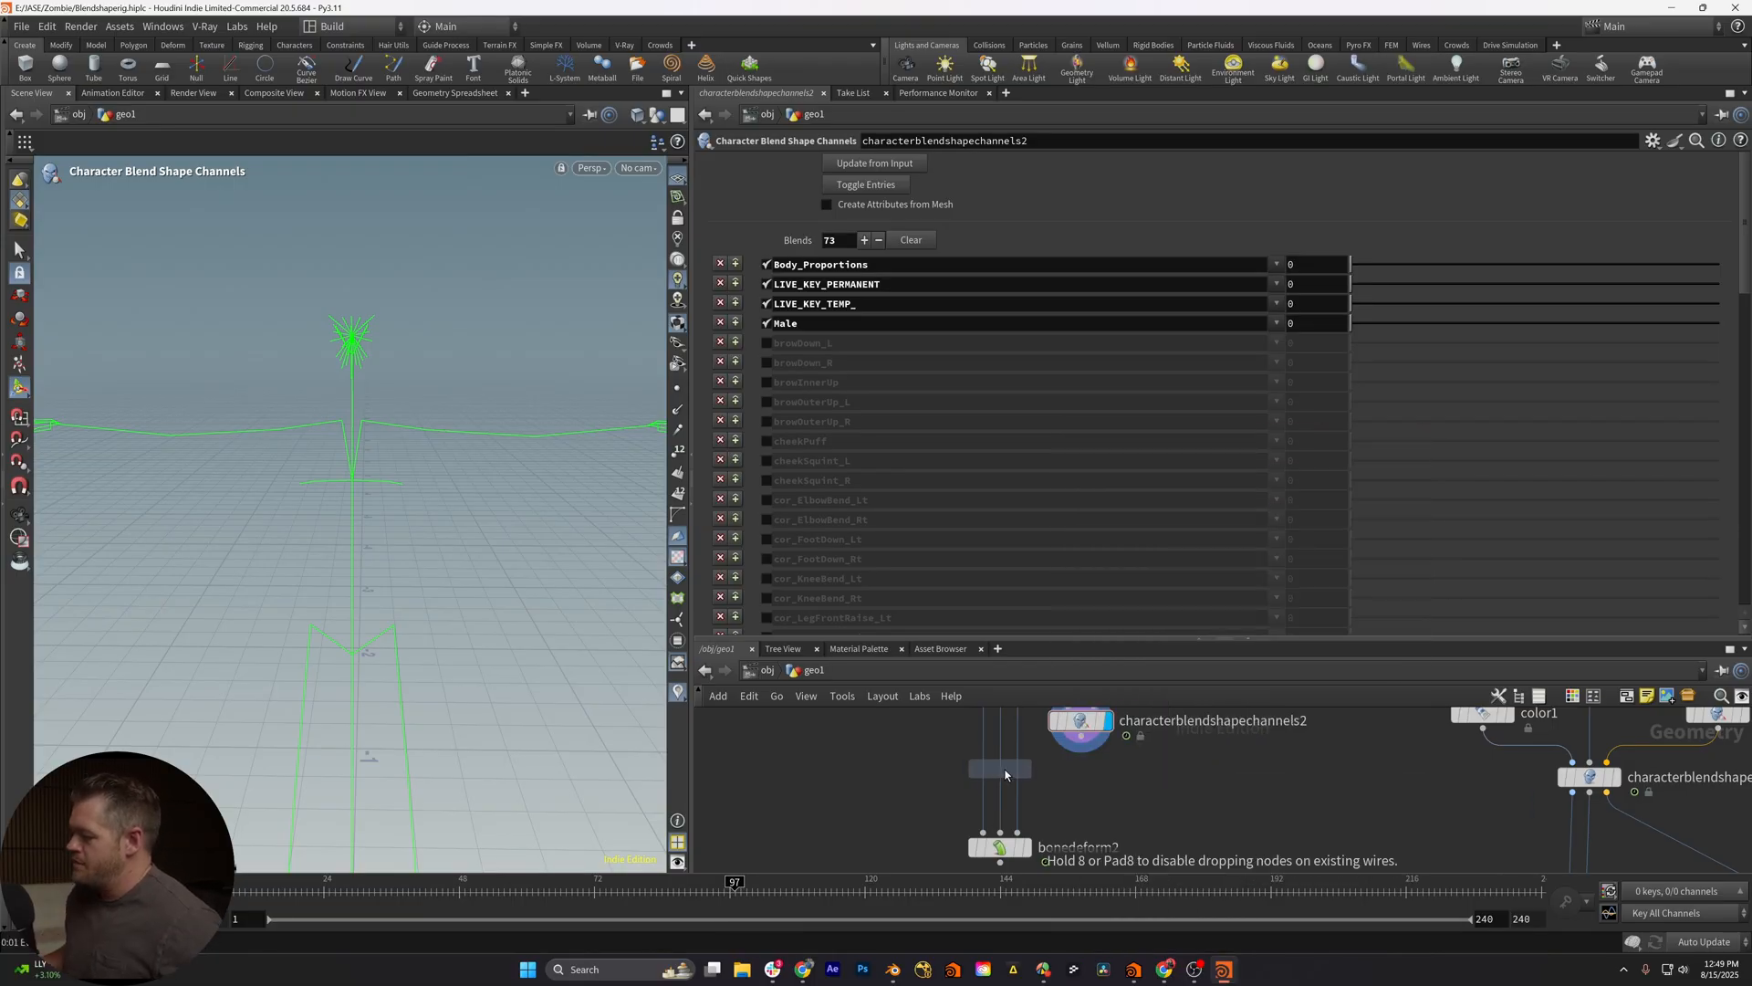
pyautogui.click(1004, 774)
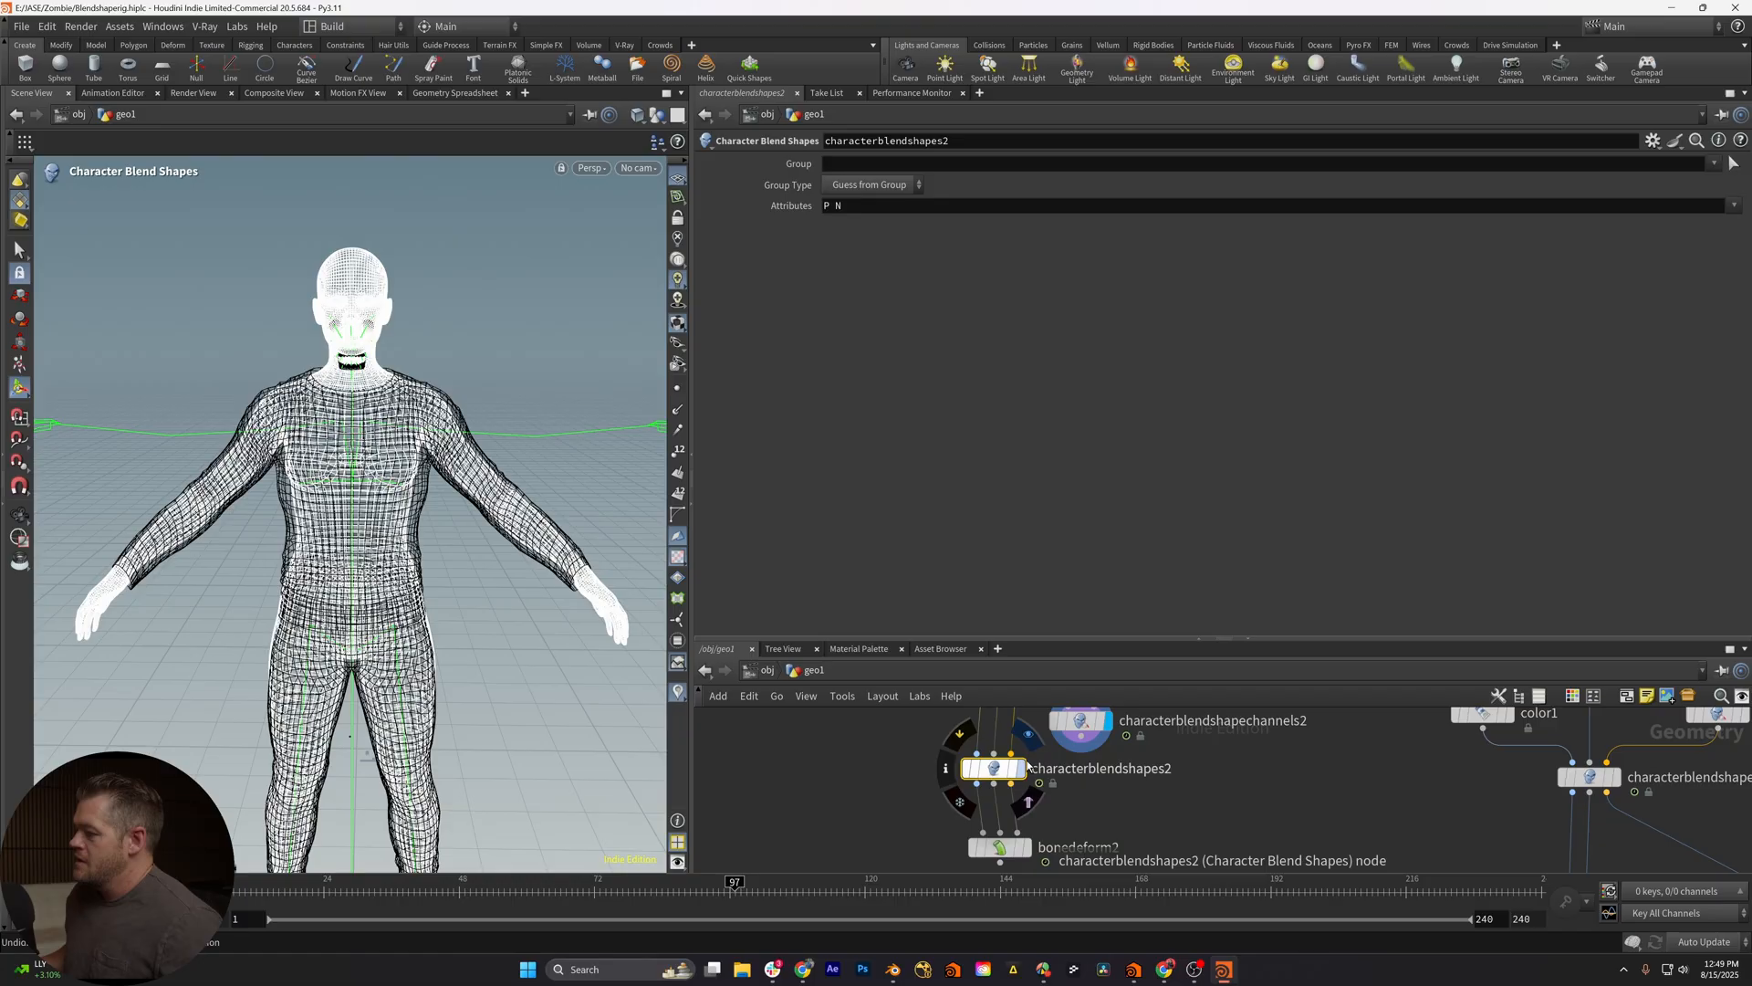
pyautogui.scroll(3, 1124, 780)
pyautogui.scroll(-2, 1095, 808)
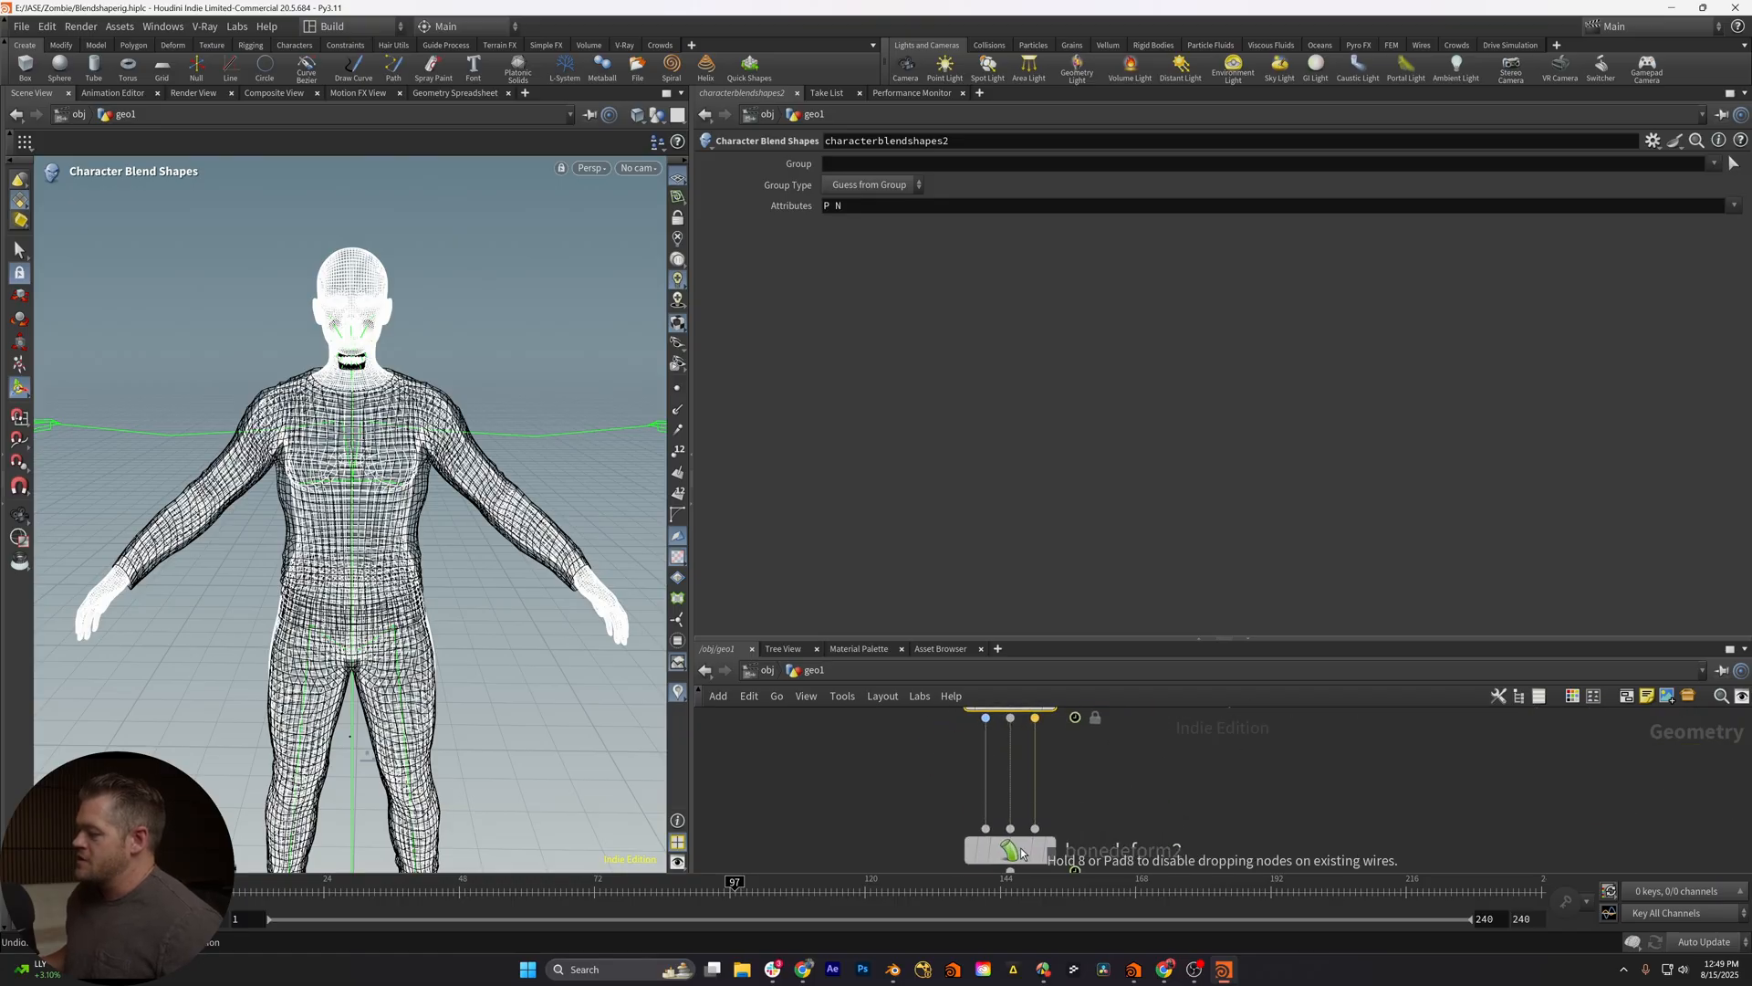
pyautogui.scroll(2, 1086, 818)
# Wire characterblendshapechannels2 into characterblendshapes2's third input
pyautogui.moveTo(1086, 818); pyautogui.dragTo(1086, 843, button='middle')
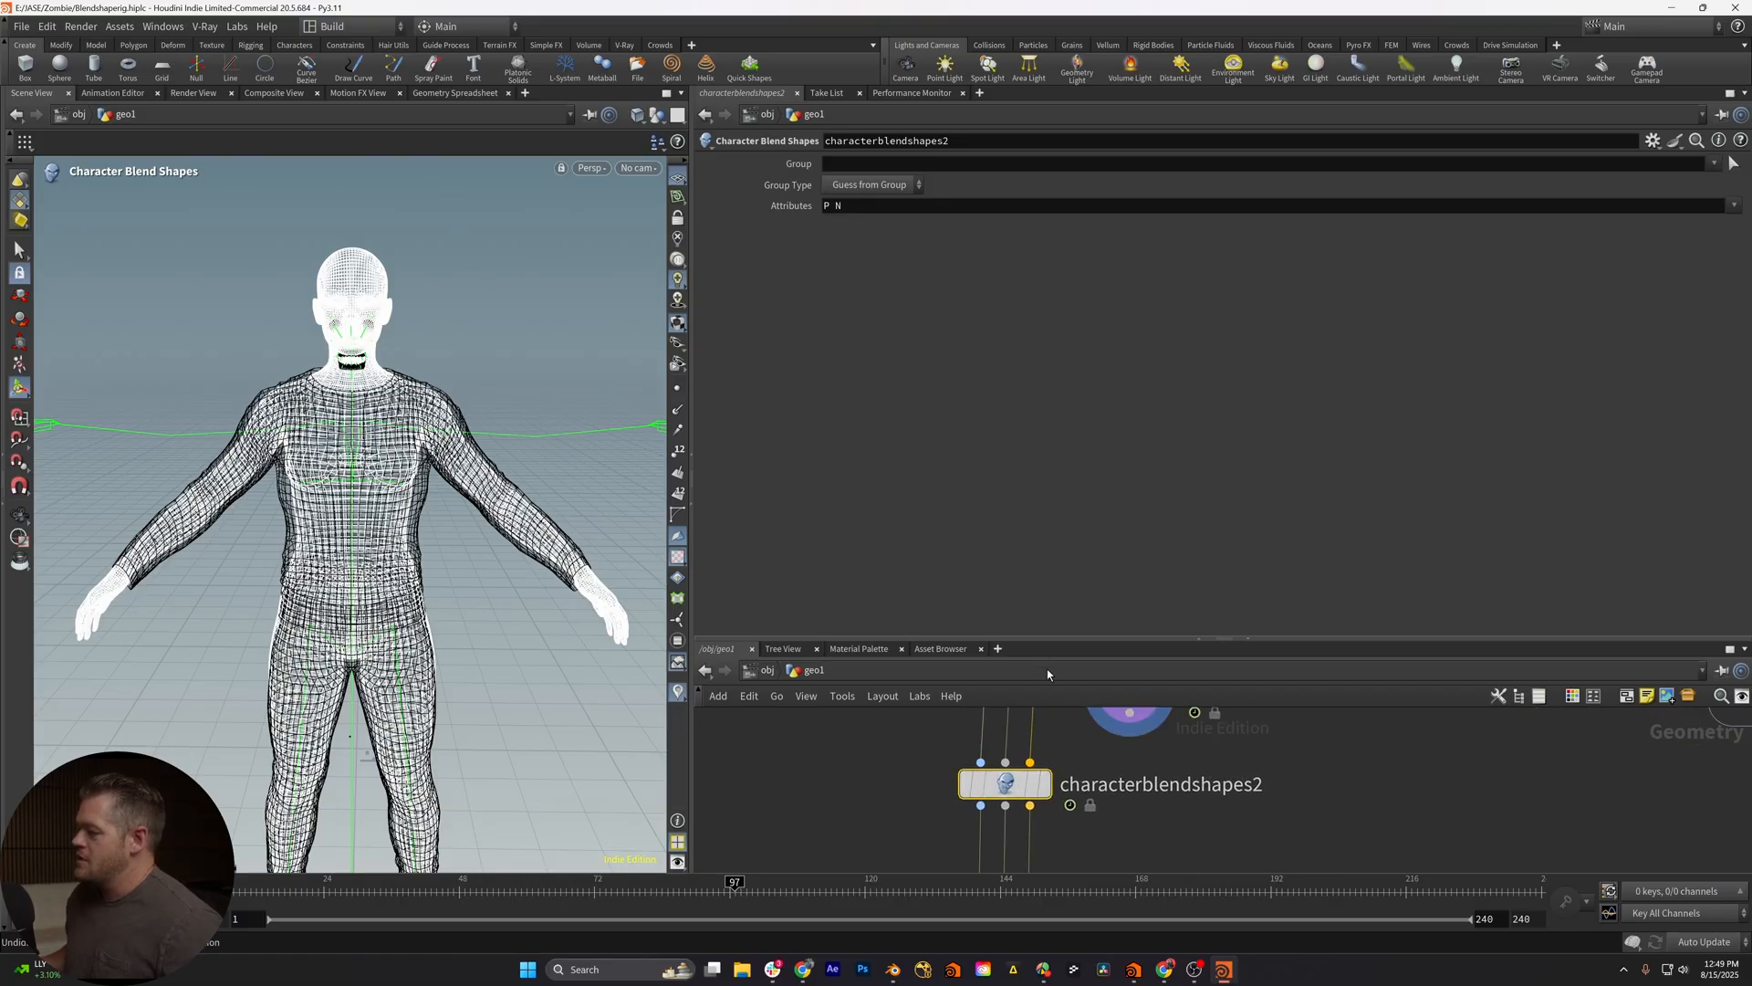
pyautogui.moveTo(1051, 641); pyautogui.dragTo(1049, 331)
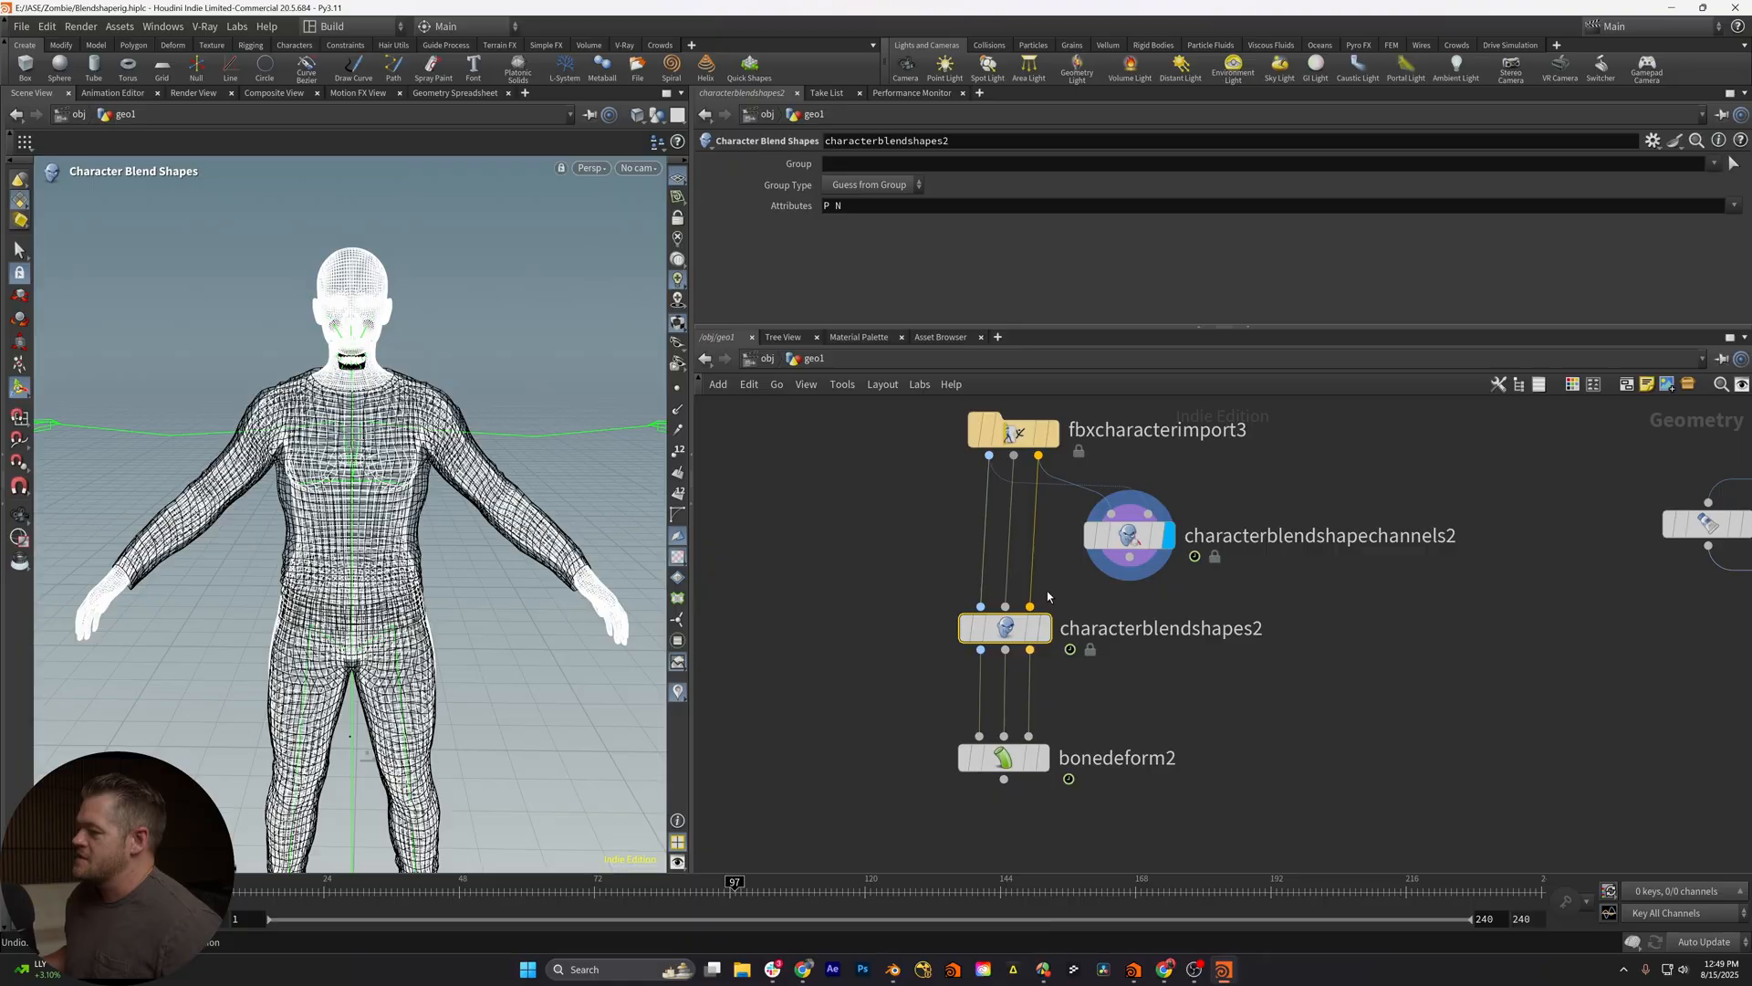
pyautogui.moveTo(1041, 630); pyautogui.dragTo(1040, 642)
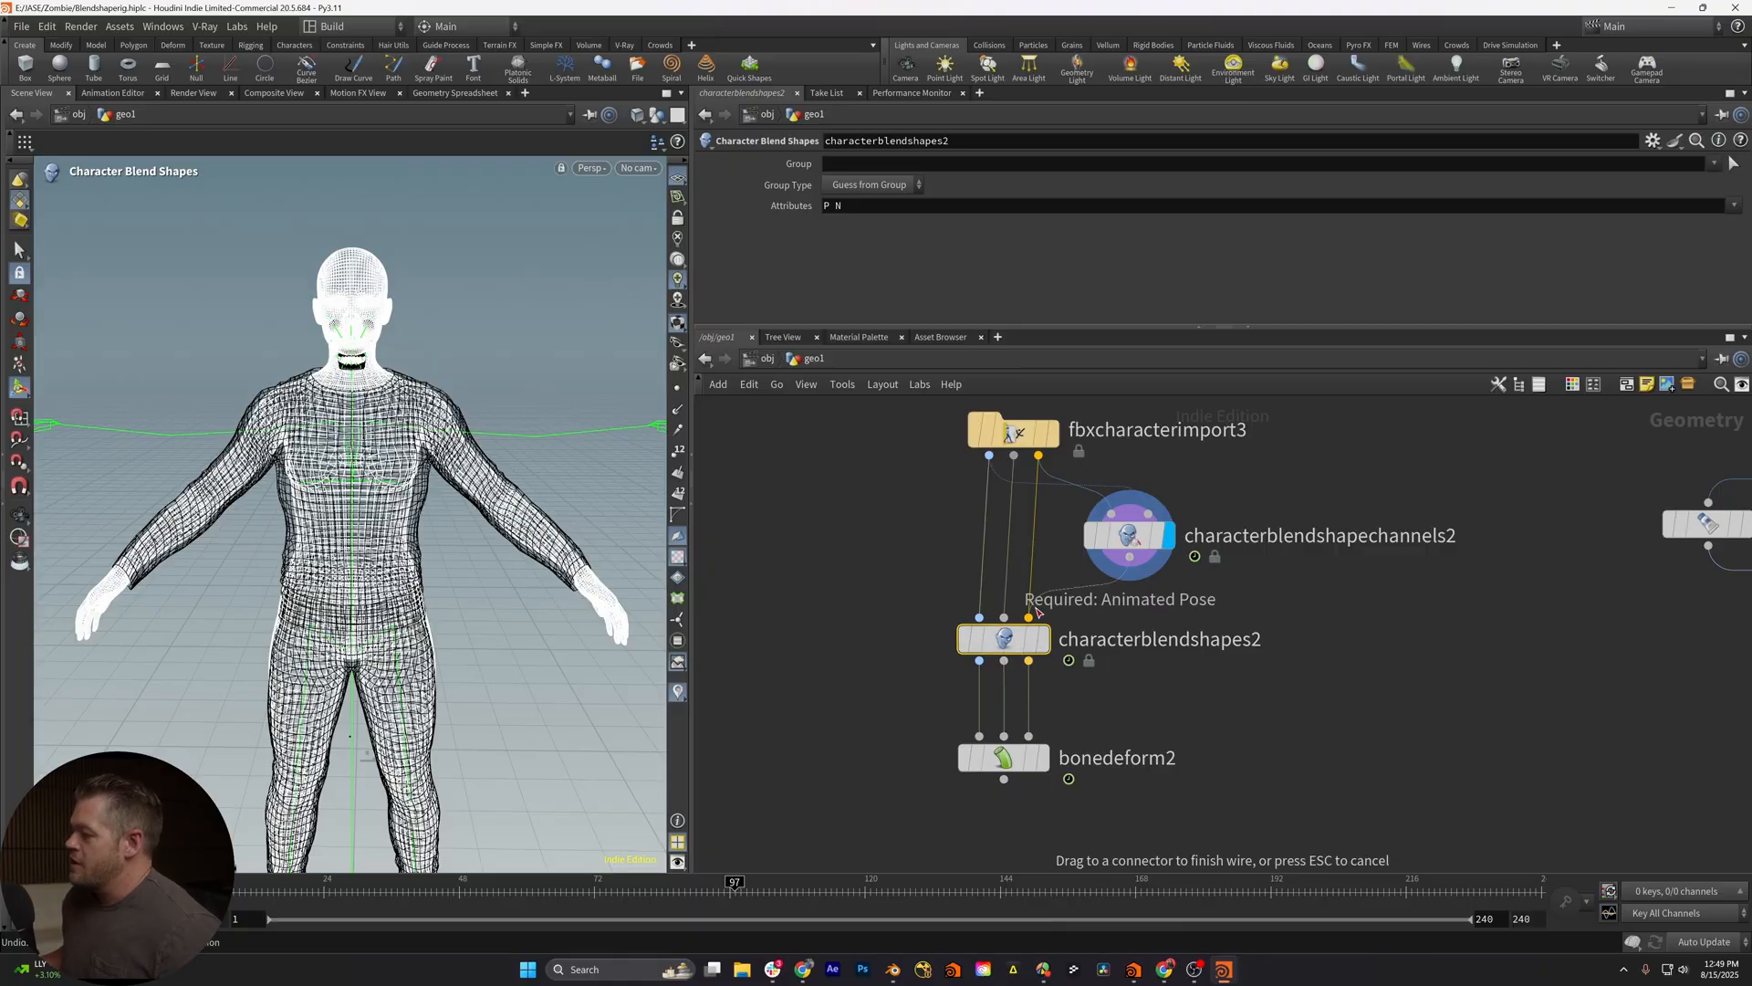
pyautogui.click(1028, 616)
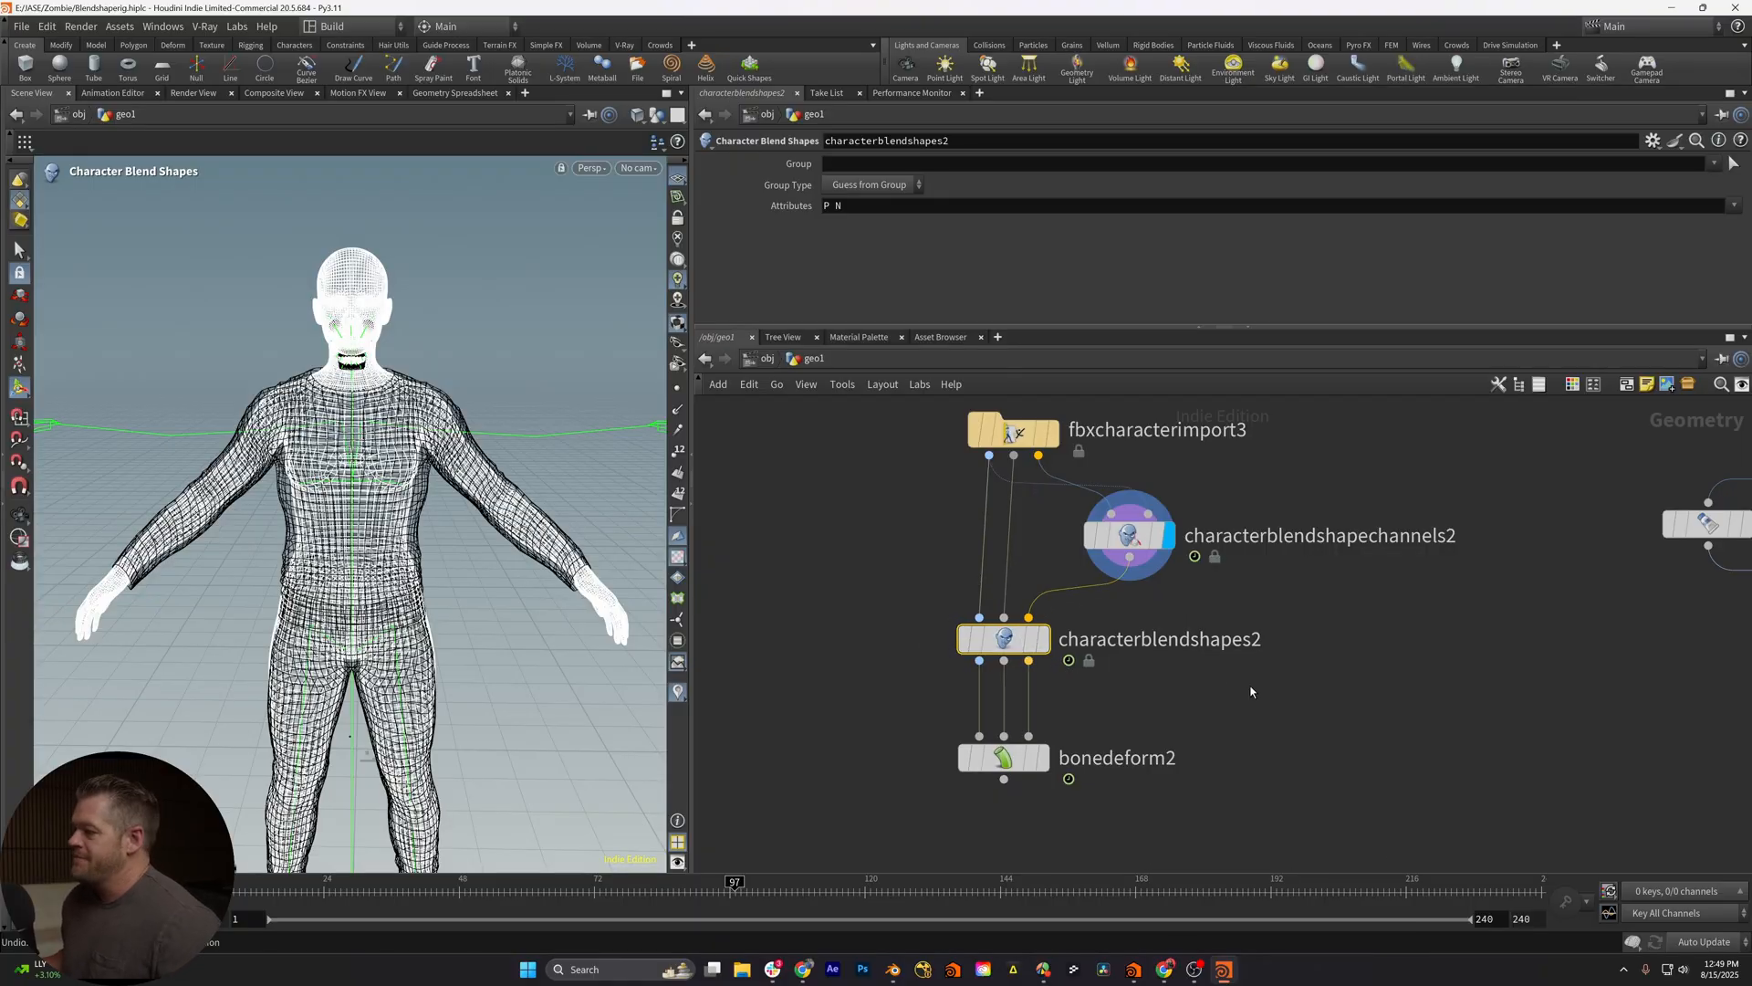
# Raise Body_Proportions to 1, try LIVE_KEY_PERMANENT at full and undo it
pyautogui.click(1128, 536)
pyautogui.click(1038, 758)
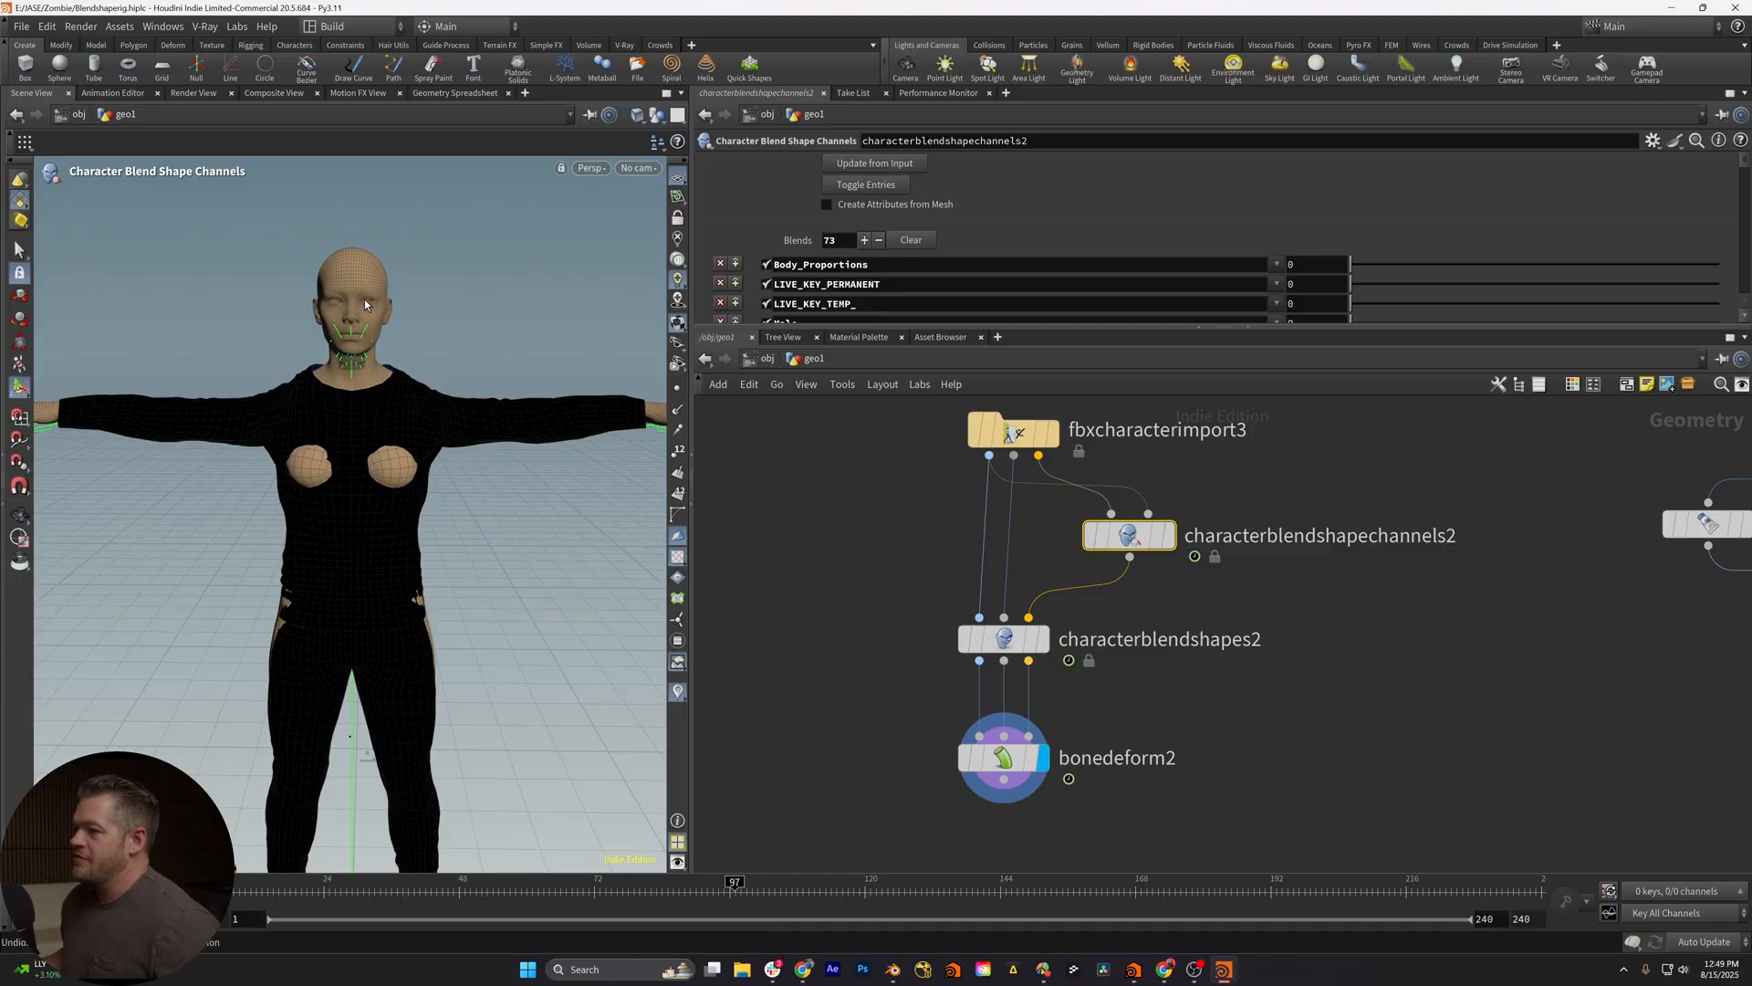
pyautogui.moveTo(367, 303); pyautogui.dragTo(134, 318)
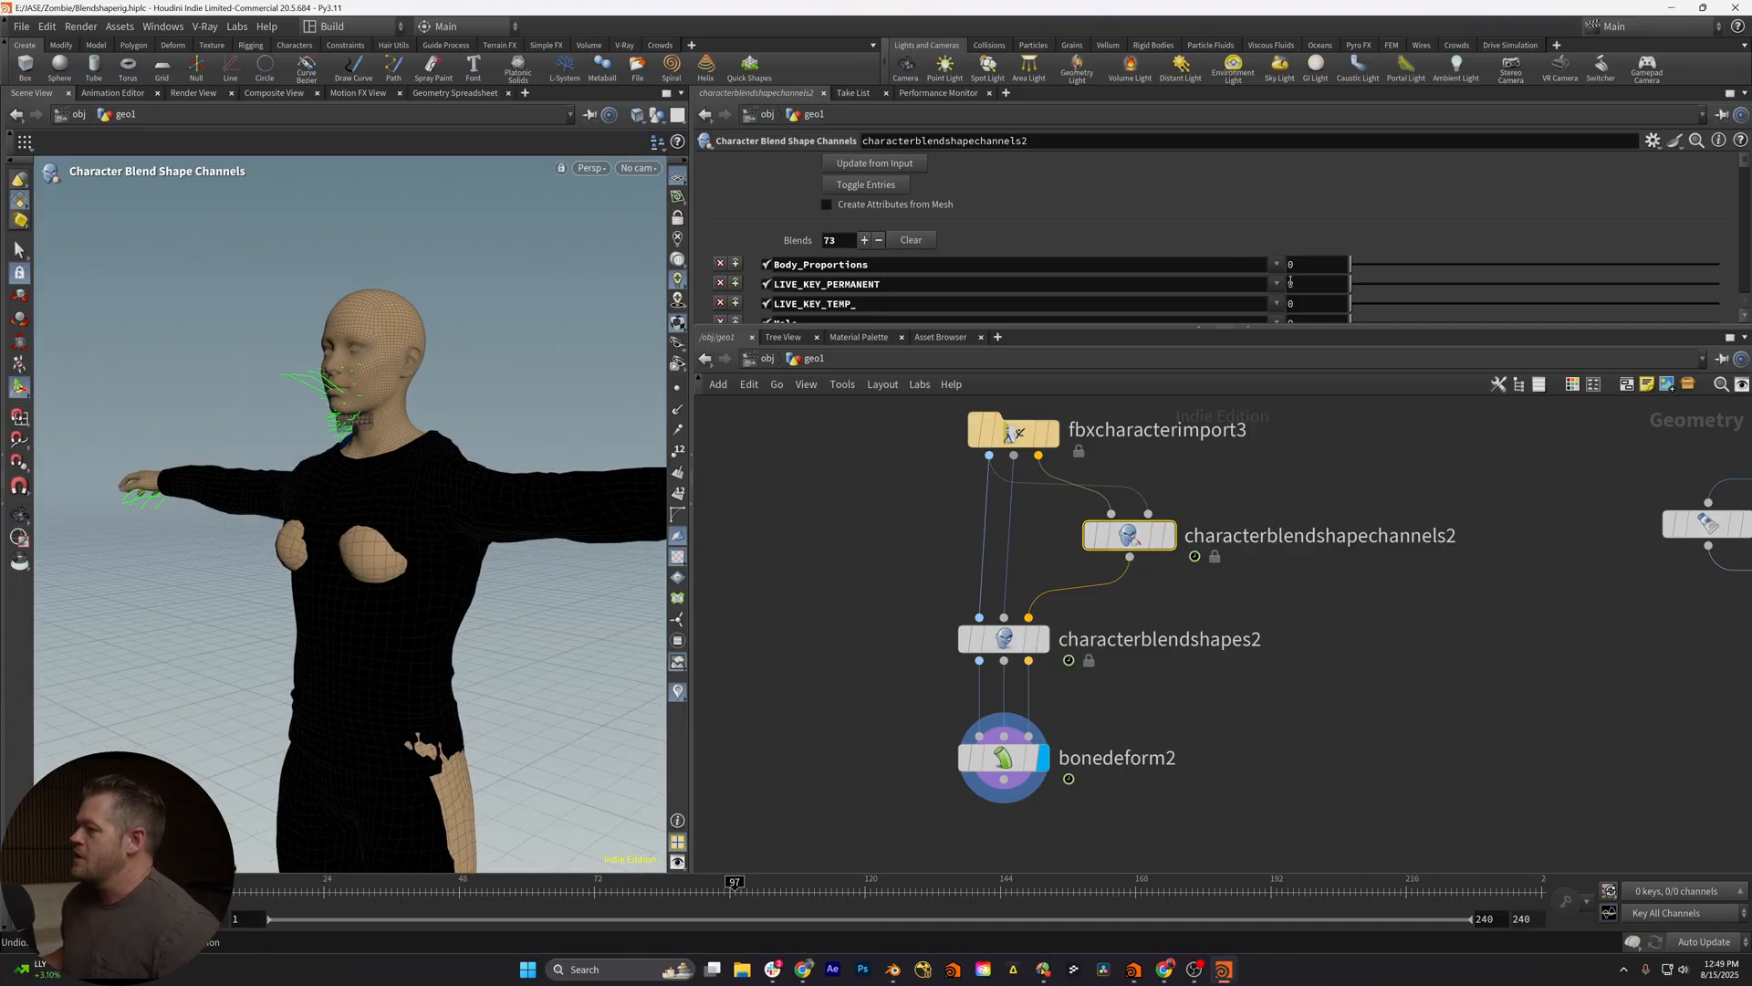
pyautogui.moveTo(1290, 264)
pyautogui.mouseDown()
pyautogui.moveTo(630, 285)
pyautogui.moveTo(630, 269)
pyautogui.mouseUp()
pyautogui.moveTo(1378, 282); pyautogui.dragTo(1718, 284)
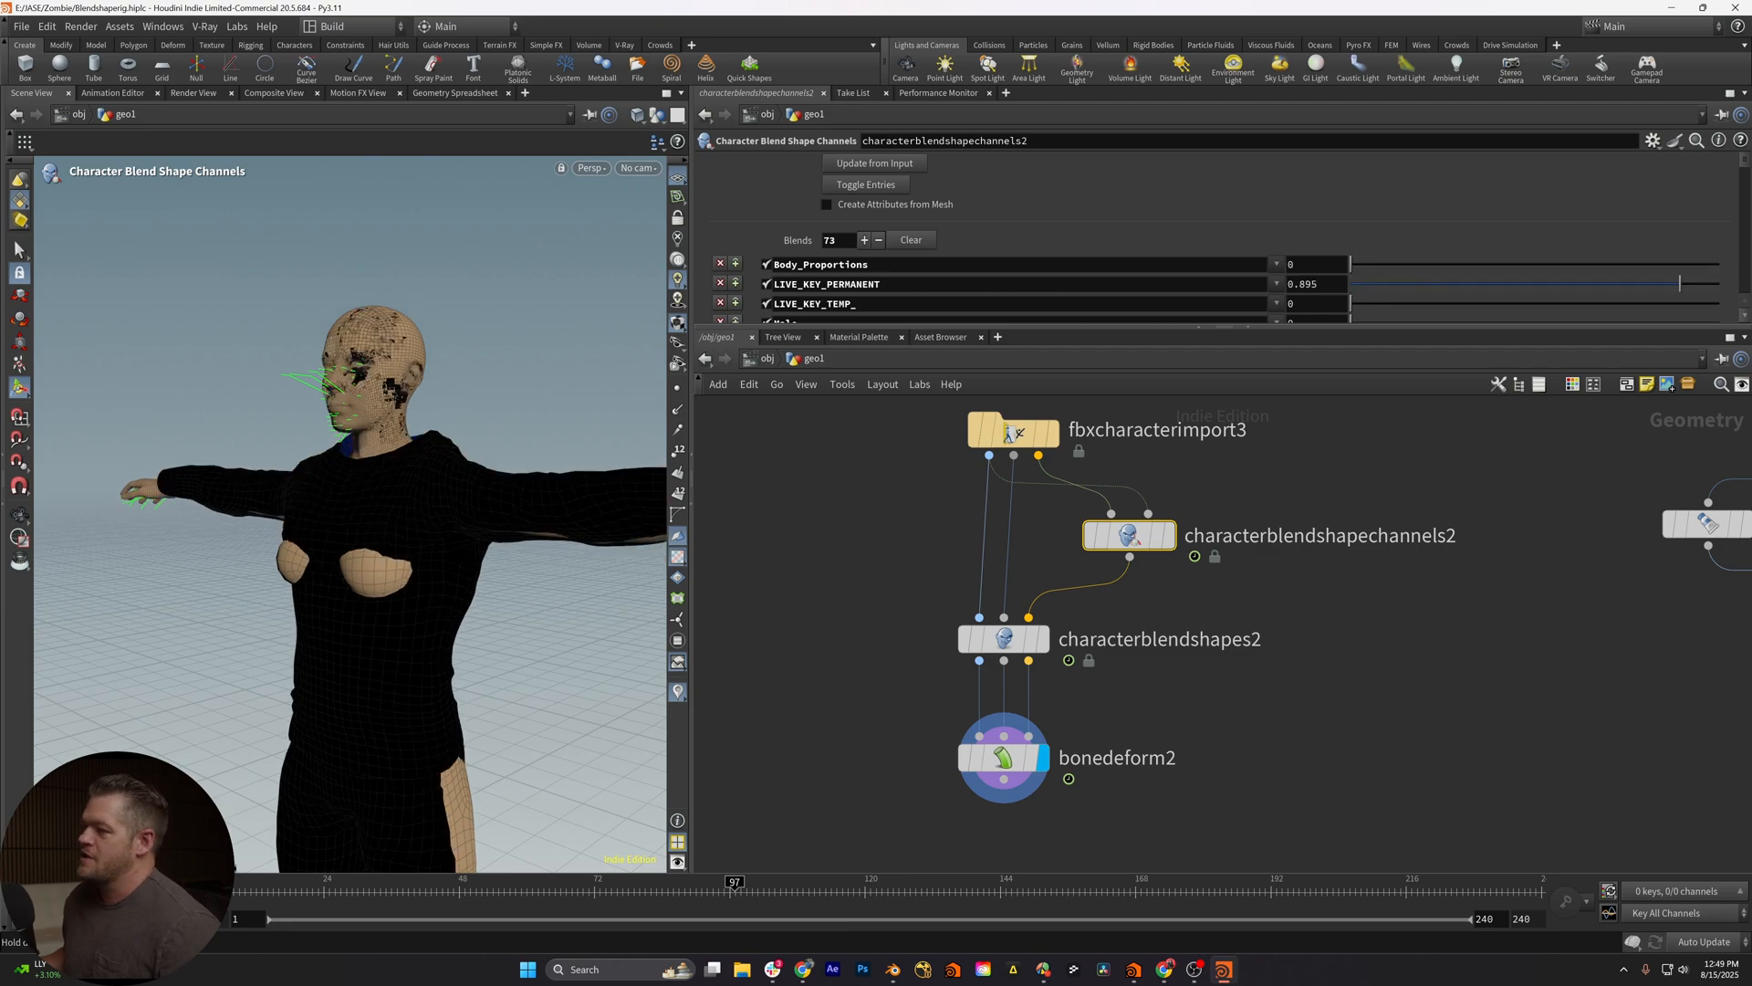
pyautogui.hotkey('ctrl', 'z')
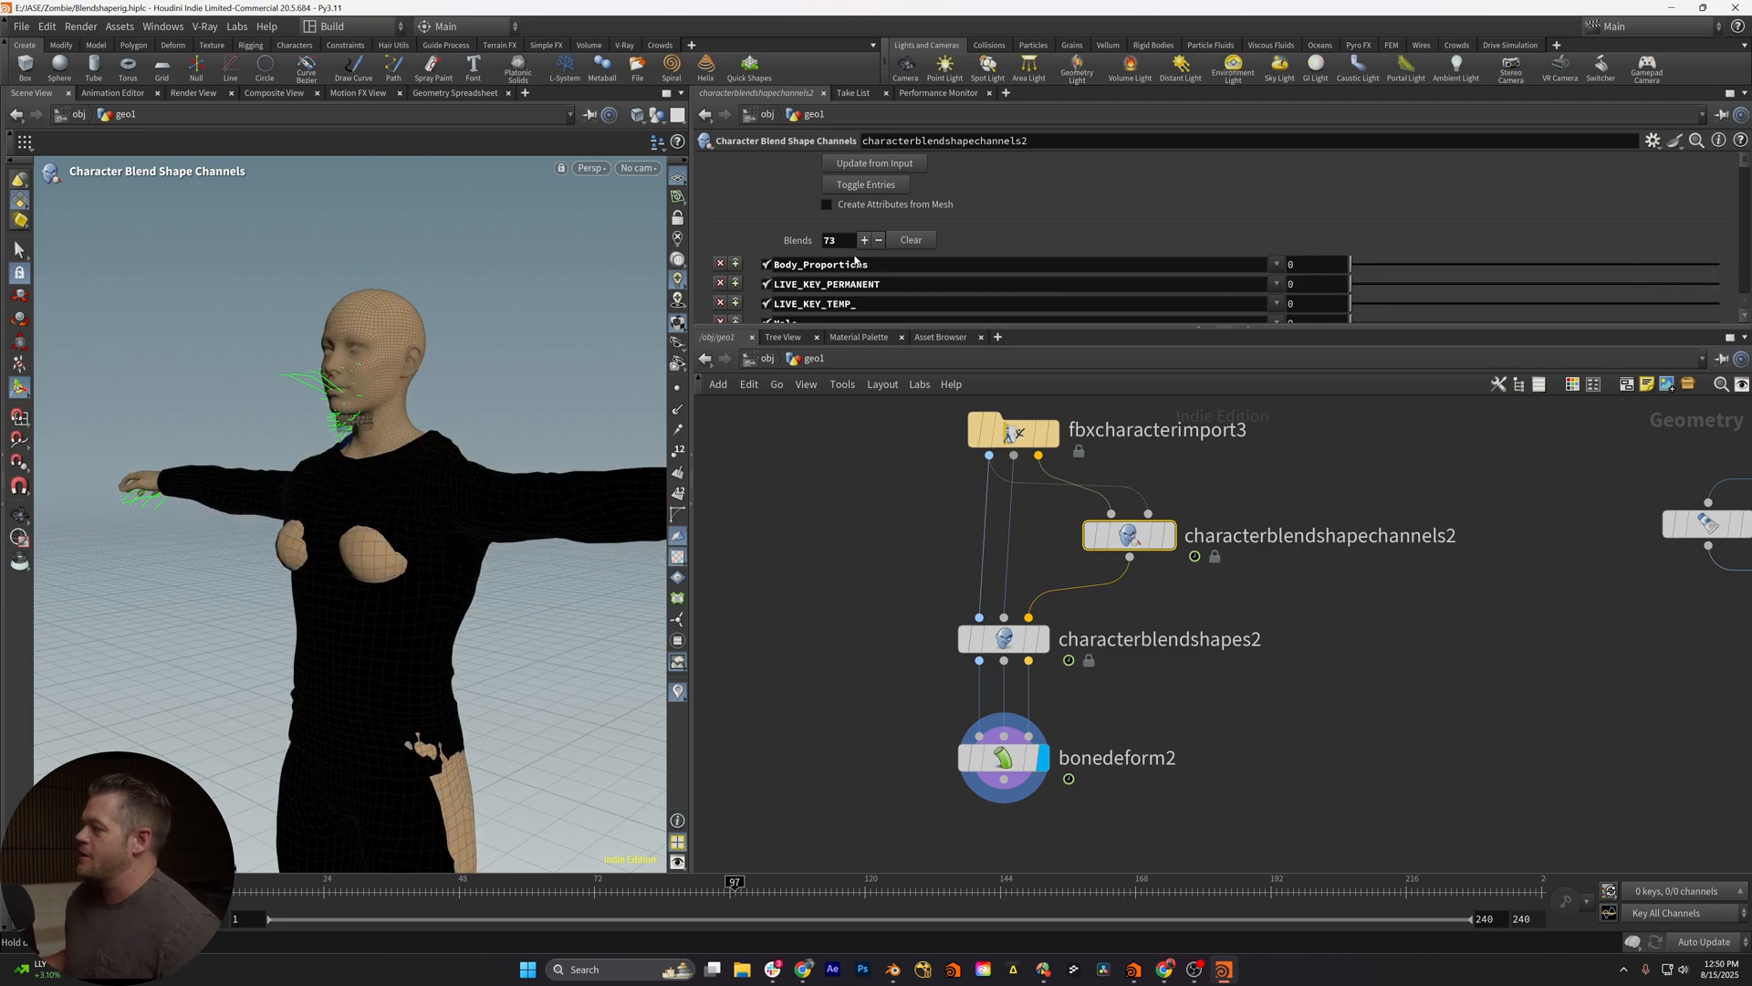
# Inspect the bone deform and FBX import outputs from several angles, then return to the channel settings
pyautogui.moveTo(280, 330); pyautogui.dragTo(315, 342)
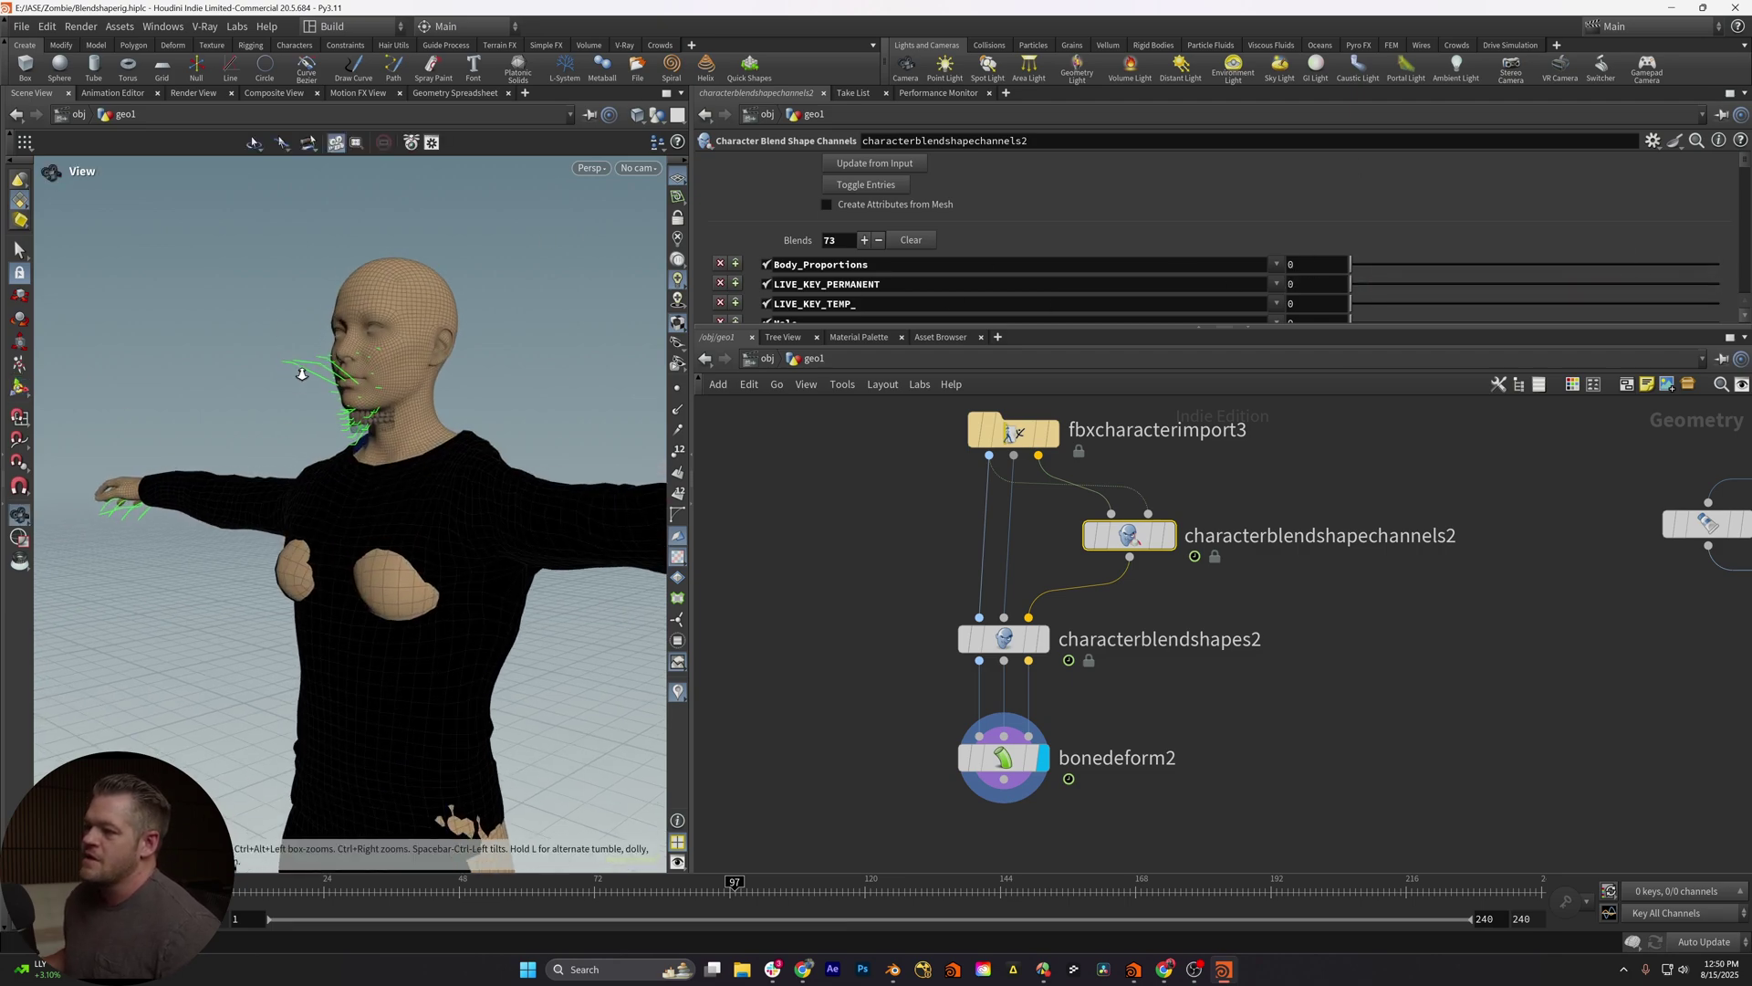
pyautogui.click(1003, 757)
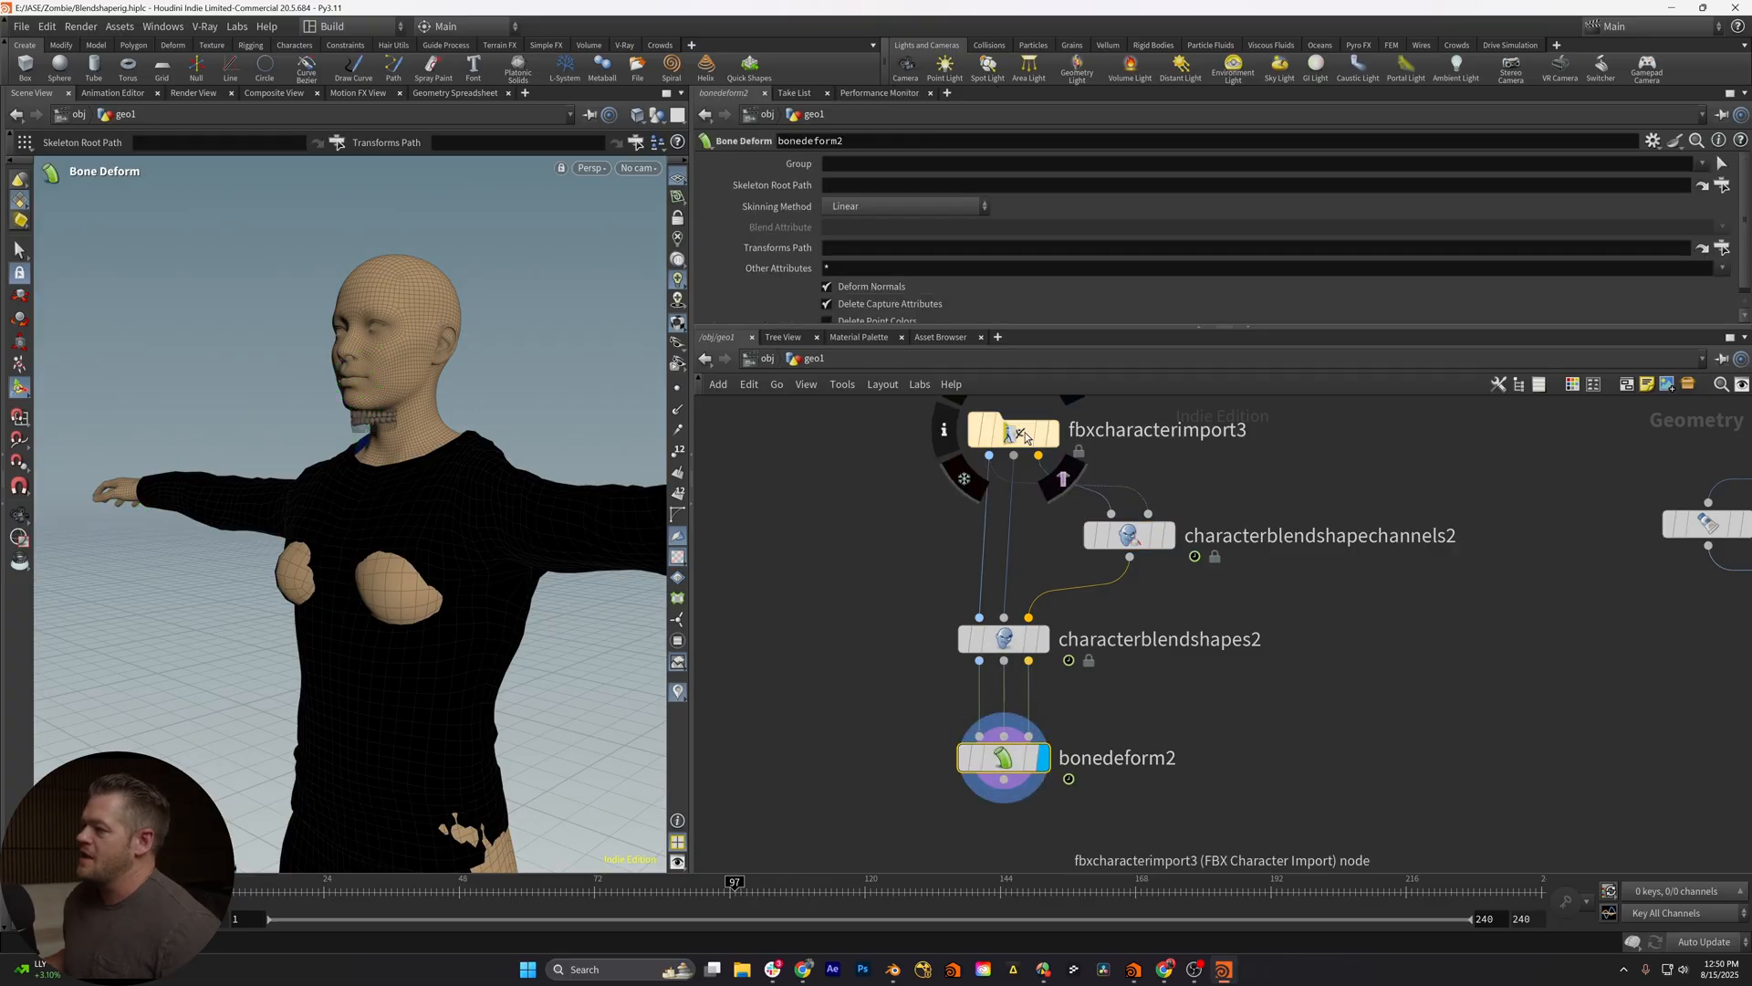
pyautogui.click(1014, 432)
pyautogui.moveTo(342, 548); pyautogui.dragTo(410, 547)
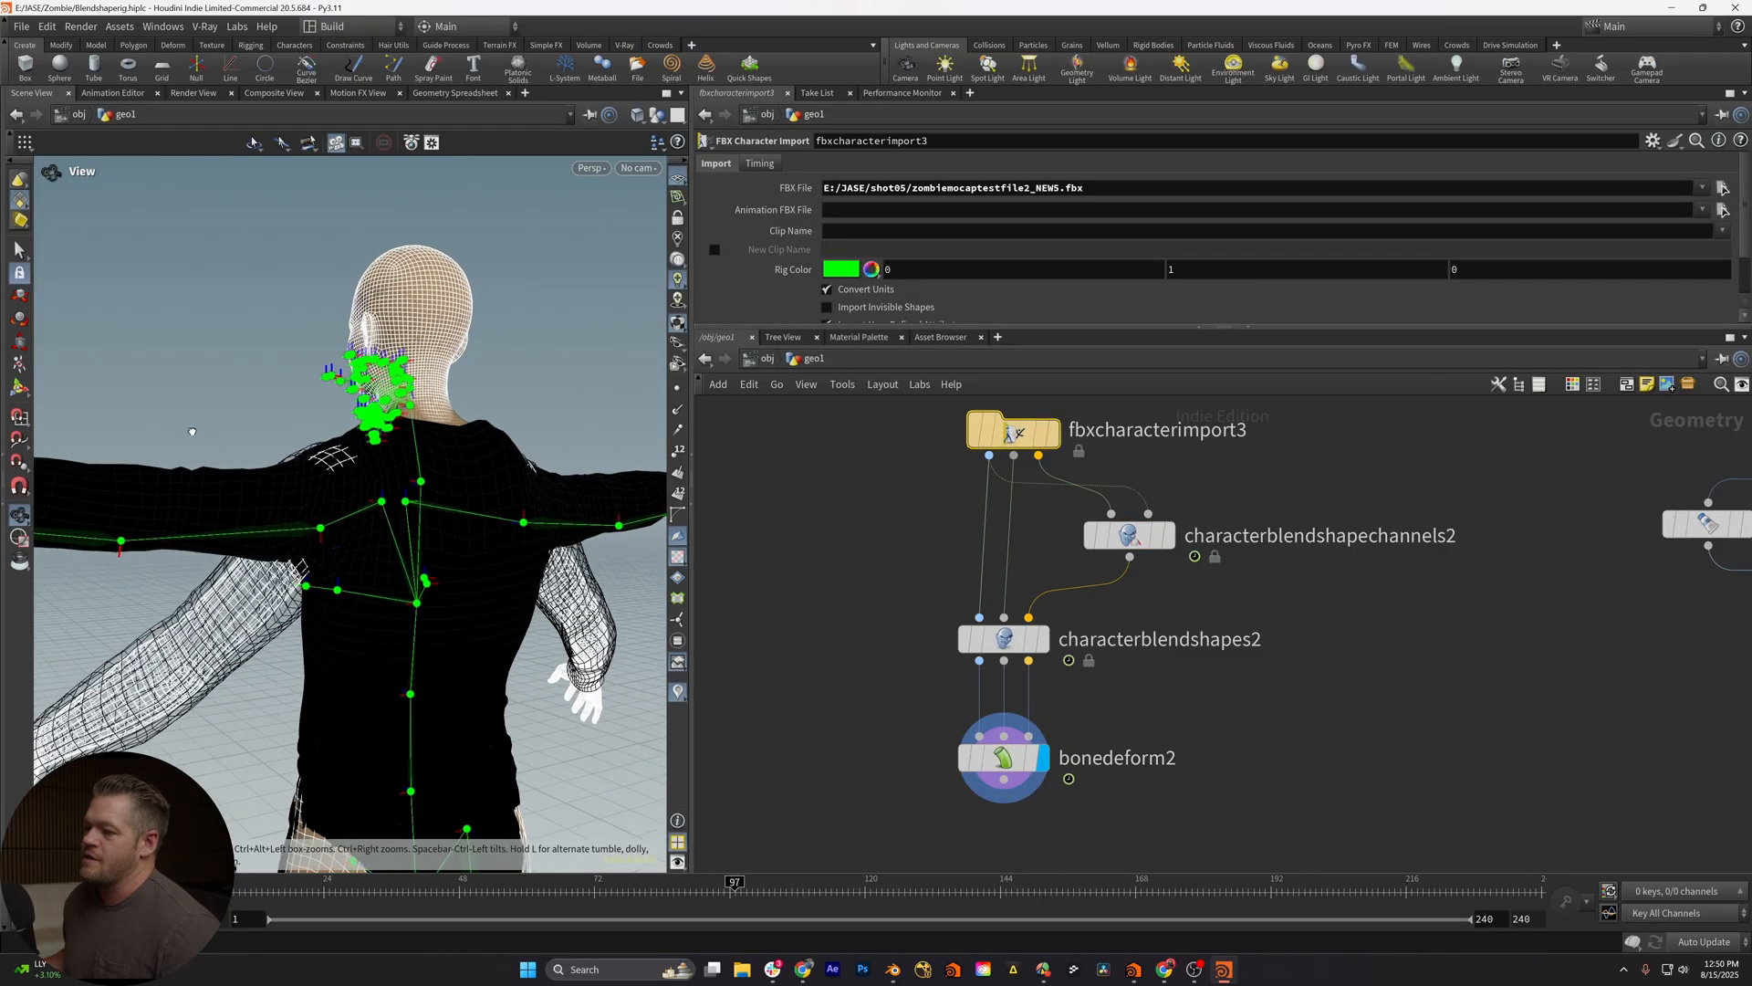
pyautogui.click(1013, 432)
pyautogui.moveTo(410, 549)
pyautogui.mouseDown()
pyautogui.moveTo(436, 436)
pyautogui.moveTo(359, 350)
pyautogui.mouseUp()
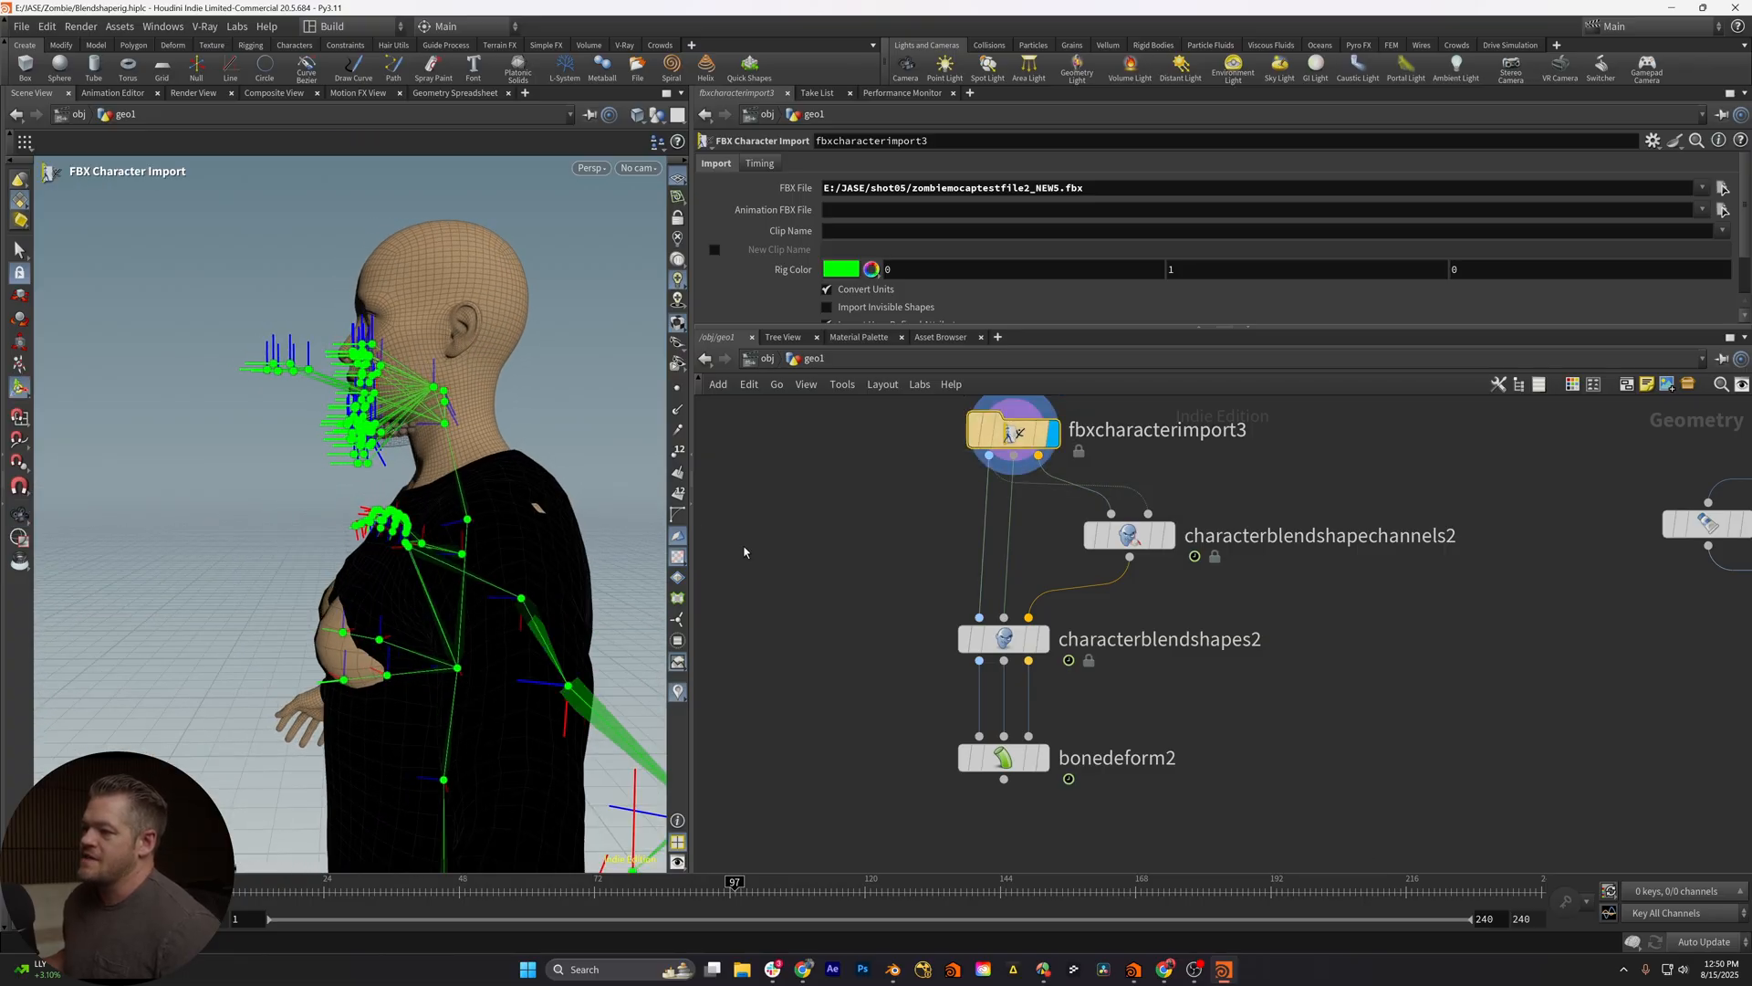
pyautogui.moveTo(479, 547); pyautogui.dragTo(359, 424)
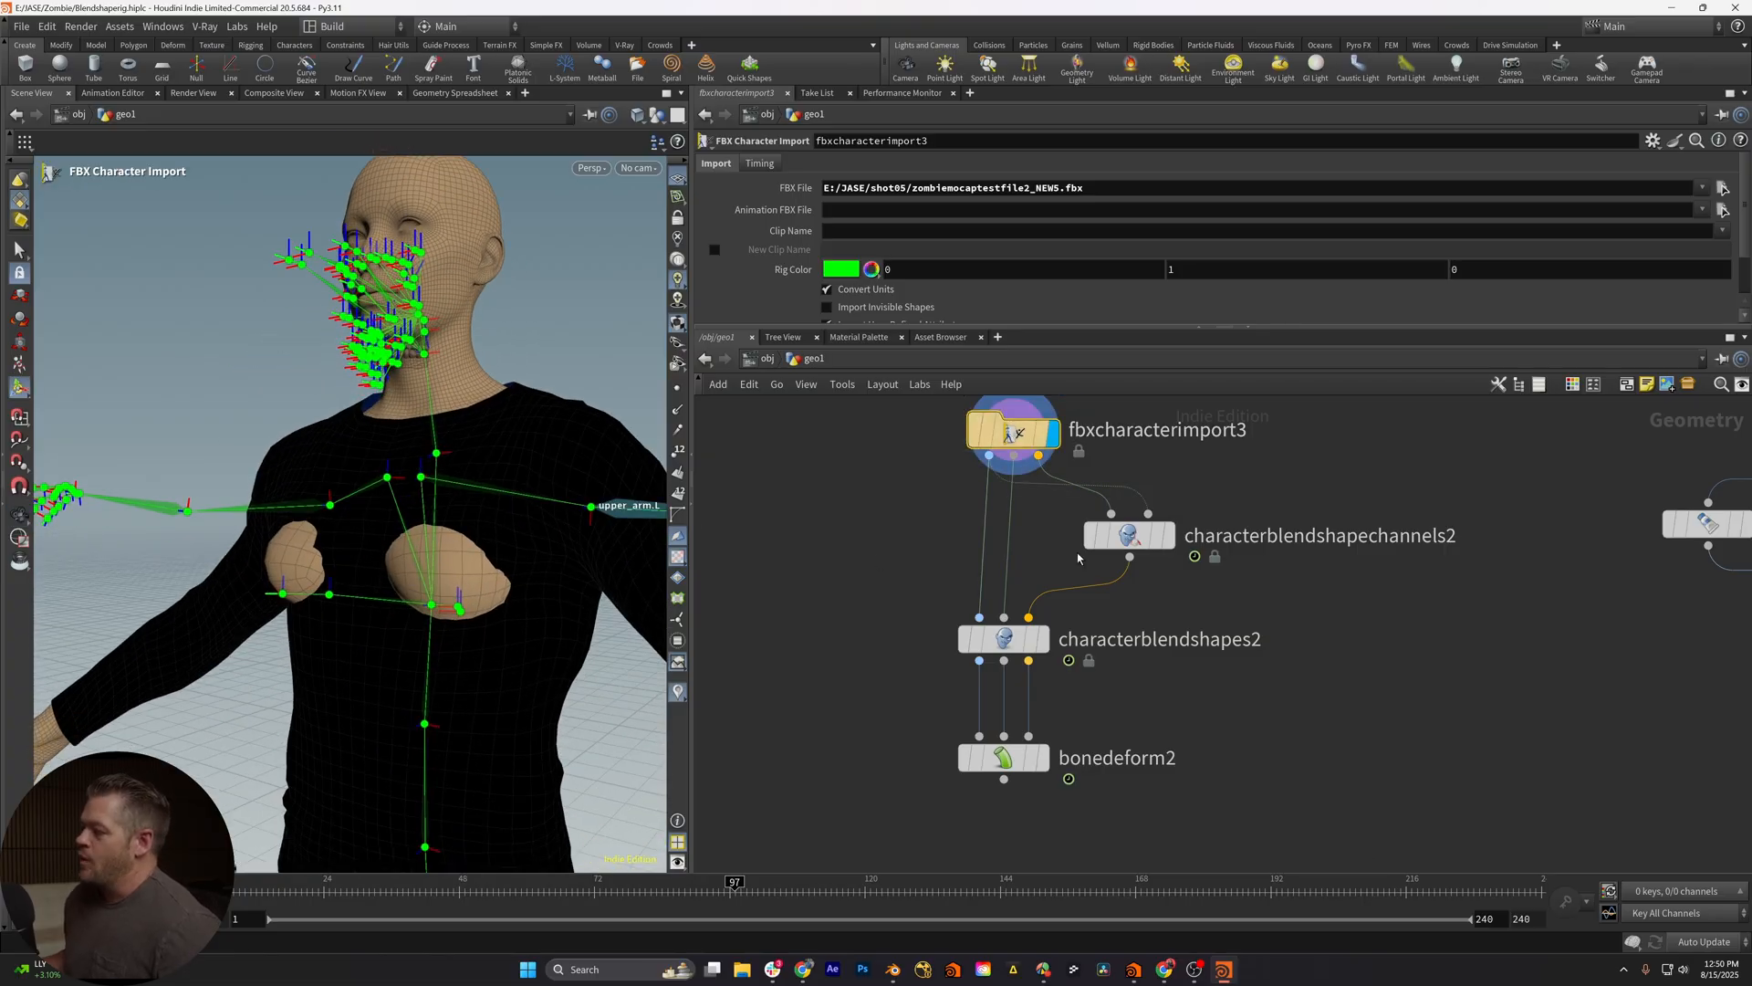
pyautogui.click(1128, 536)
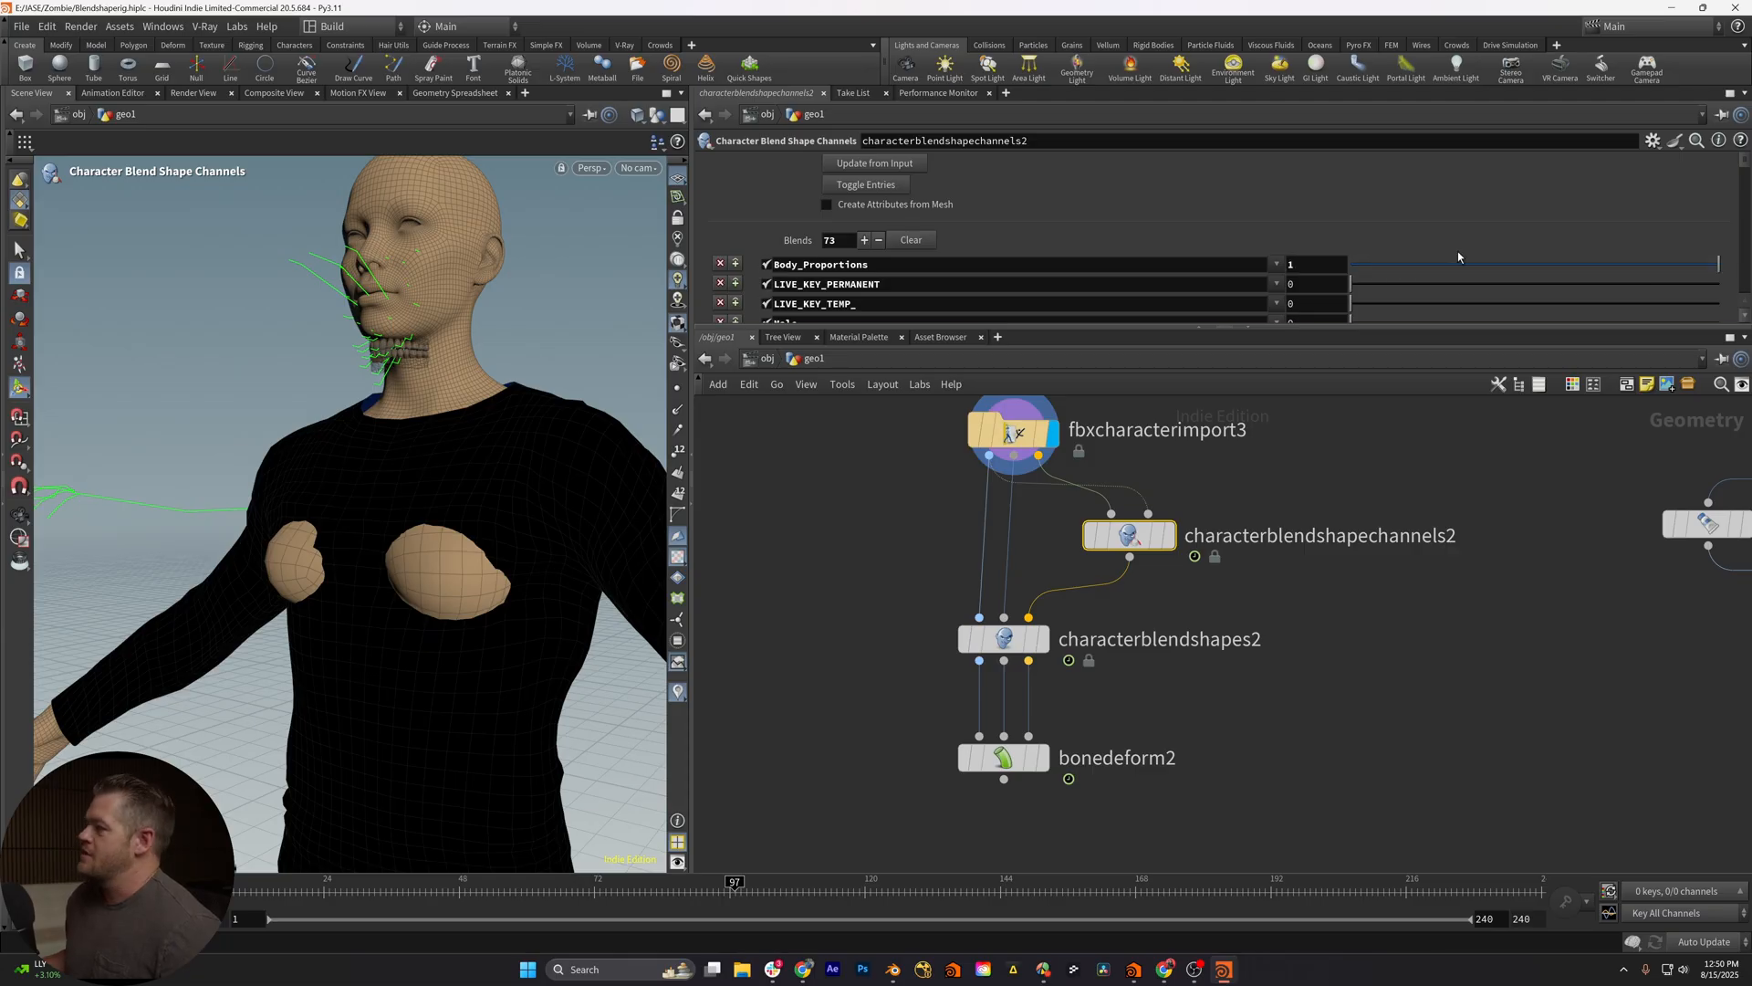
# Display bonedeform2, set LIVE_KEY_PERMANENT to 1 and check the head's shading up close
pyautogui.click(1037, 757)
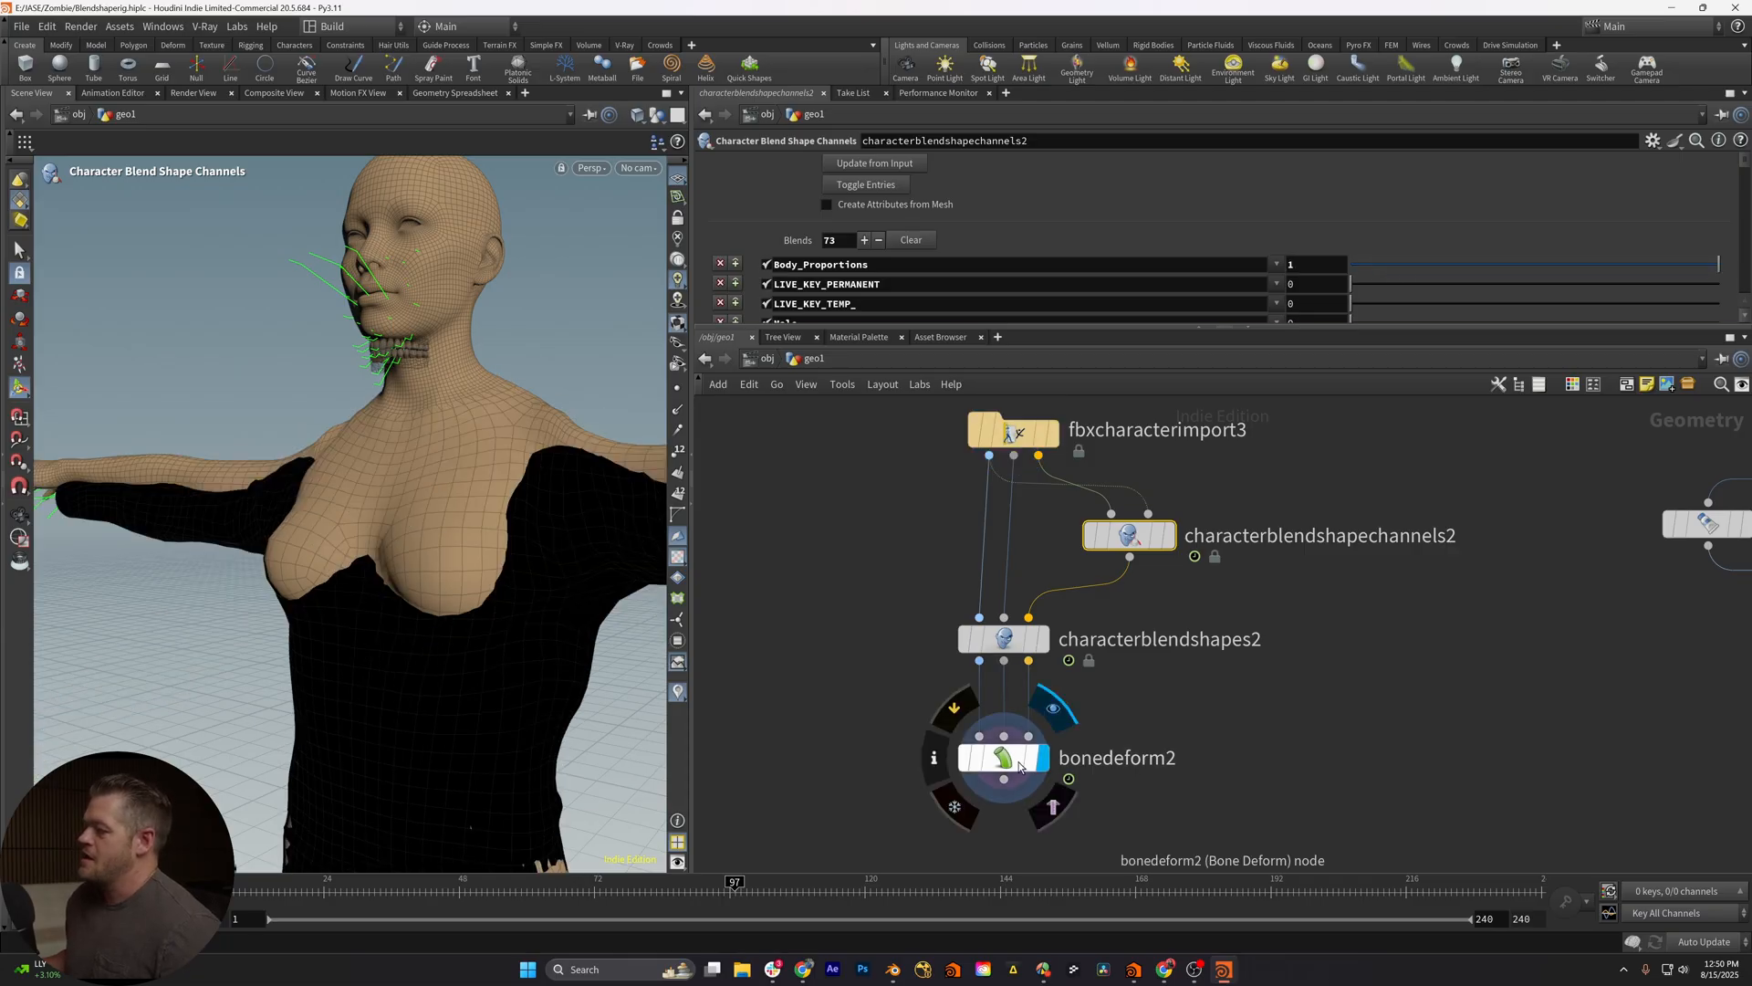
pyautogui.click(1128, 536)
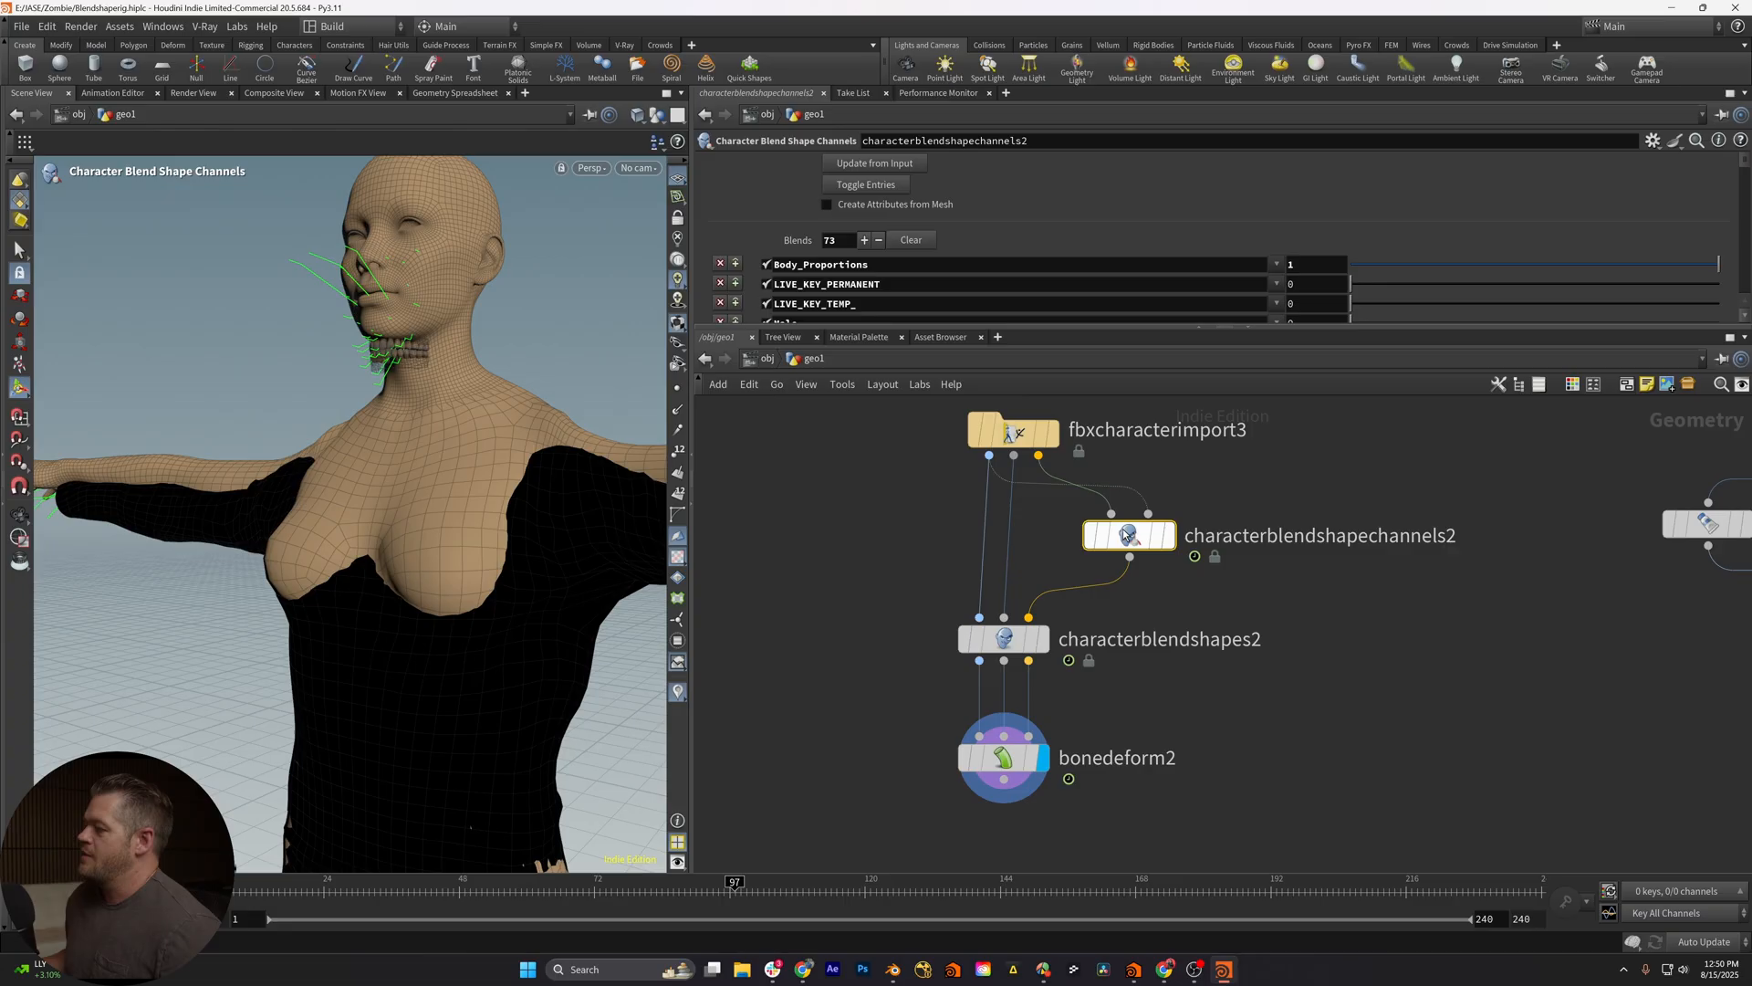
pyautogui.moveTo(1378, 262); pyautogui.dragTo(1719, 284)
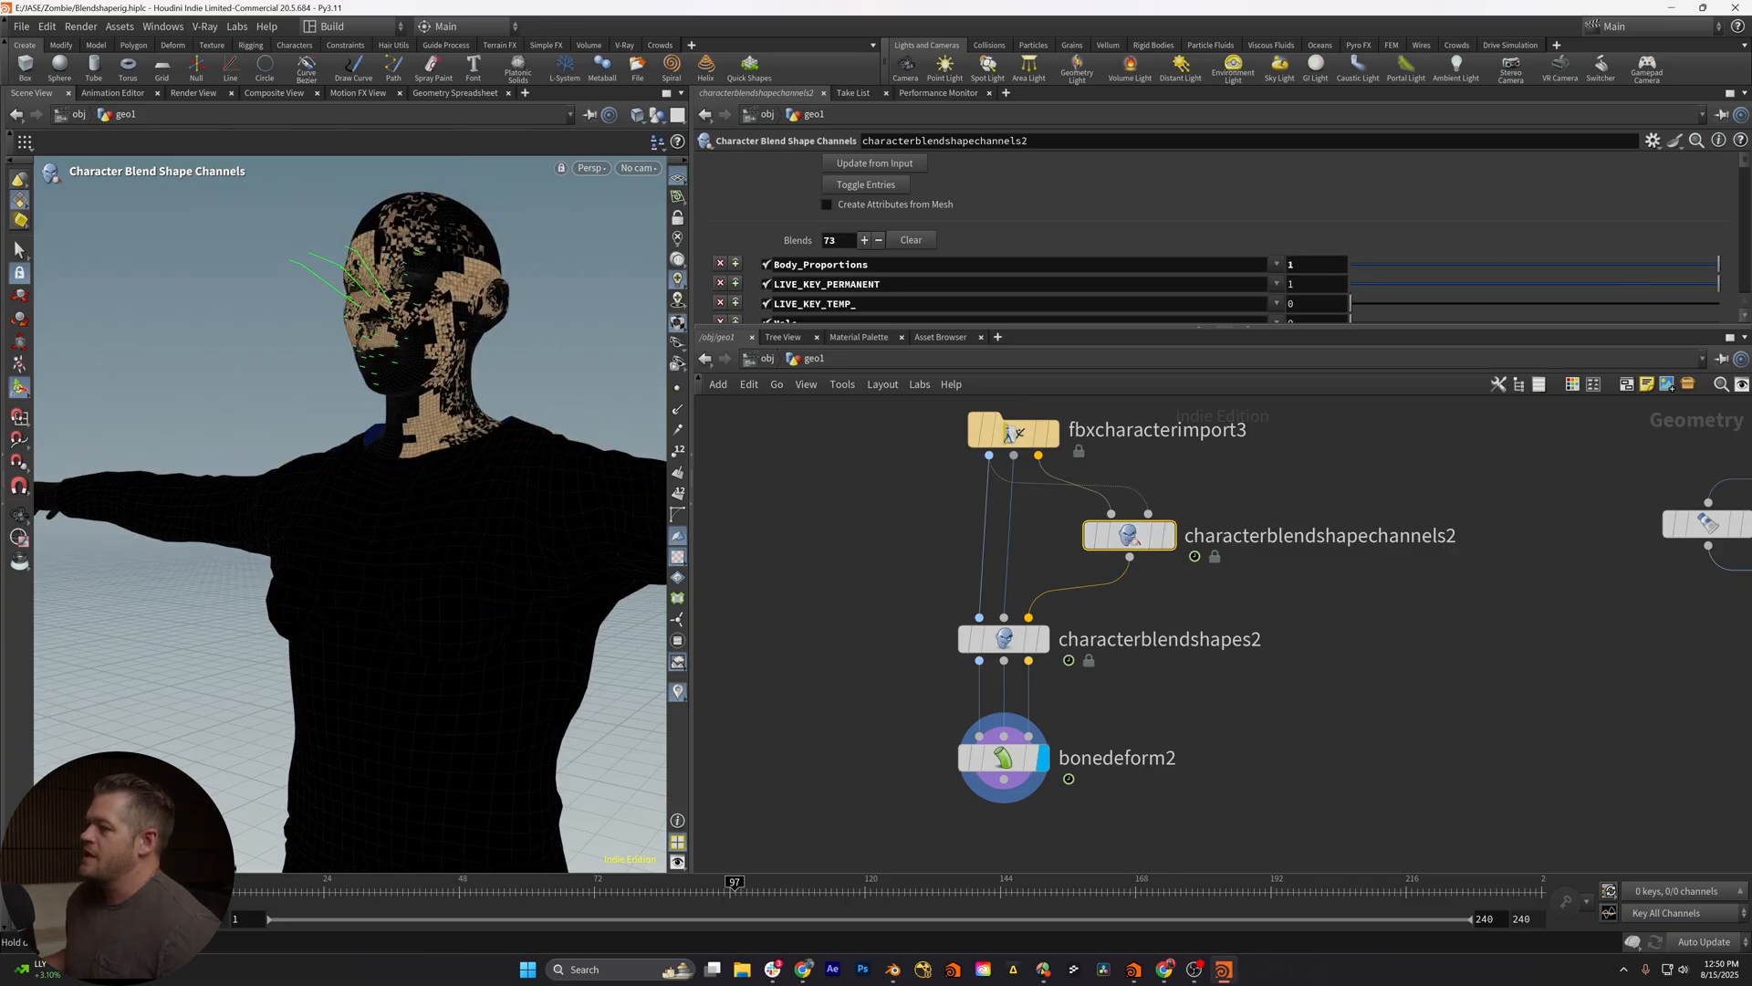
pyautogui.moveTo(291, 329)
pyautogui.mouseDown()
pyautogui.moveTo(320, 309)
pyautogui.moveTo(419, 450)
pyautogui.mouseUp()
pyautogui.click(1003, 638)
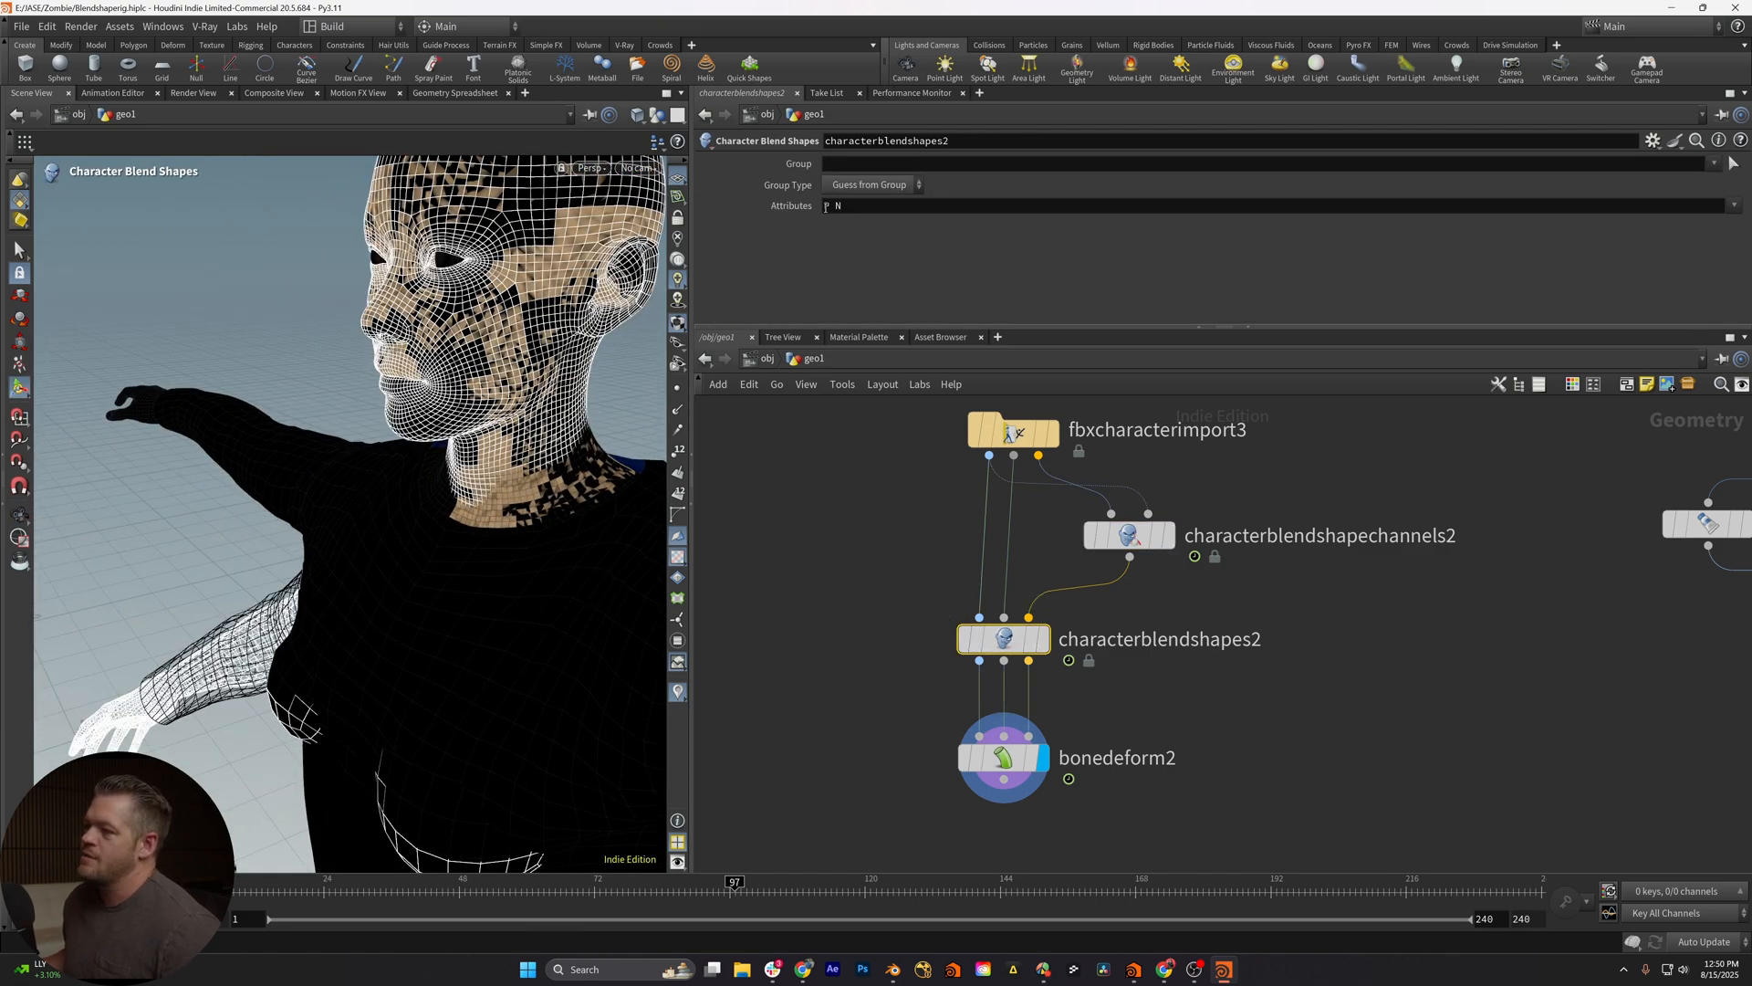
# Change the blended Attributes from 'P N' to 'P' so the mesh shades cleanly again
pyautogui.click(850, 206)
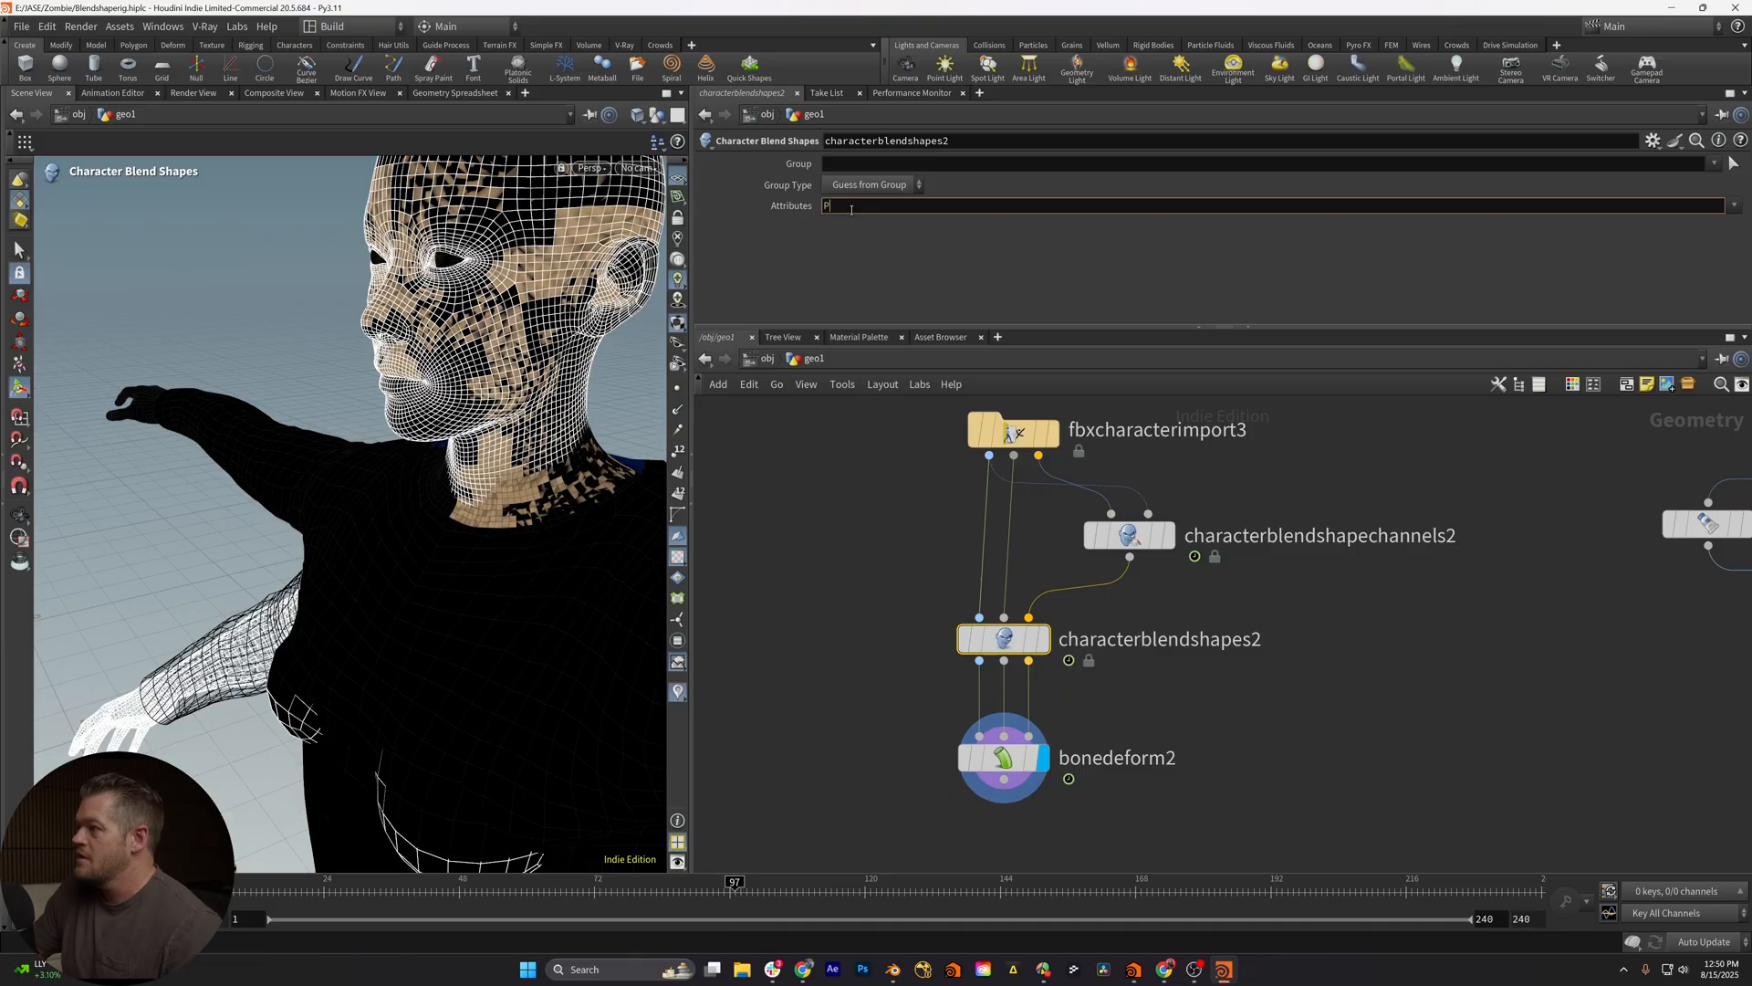
pyautogui.press('Return')
pyautogui.press('Escape')
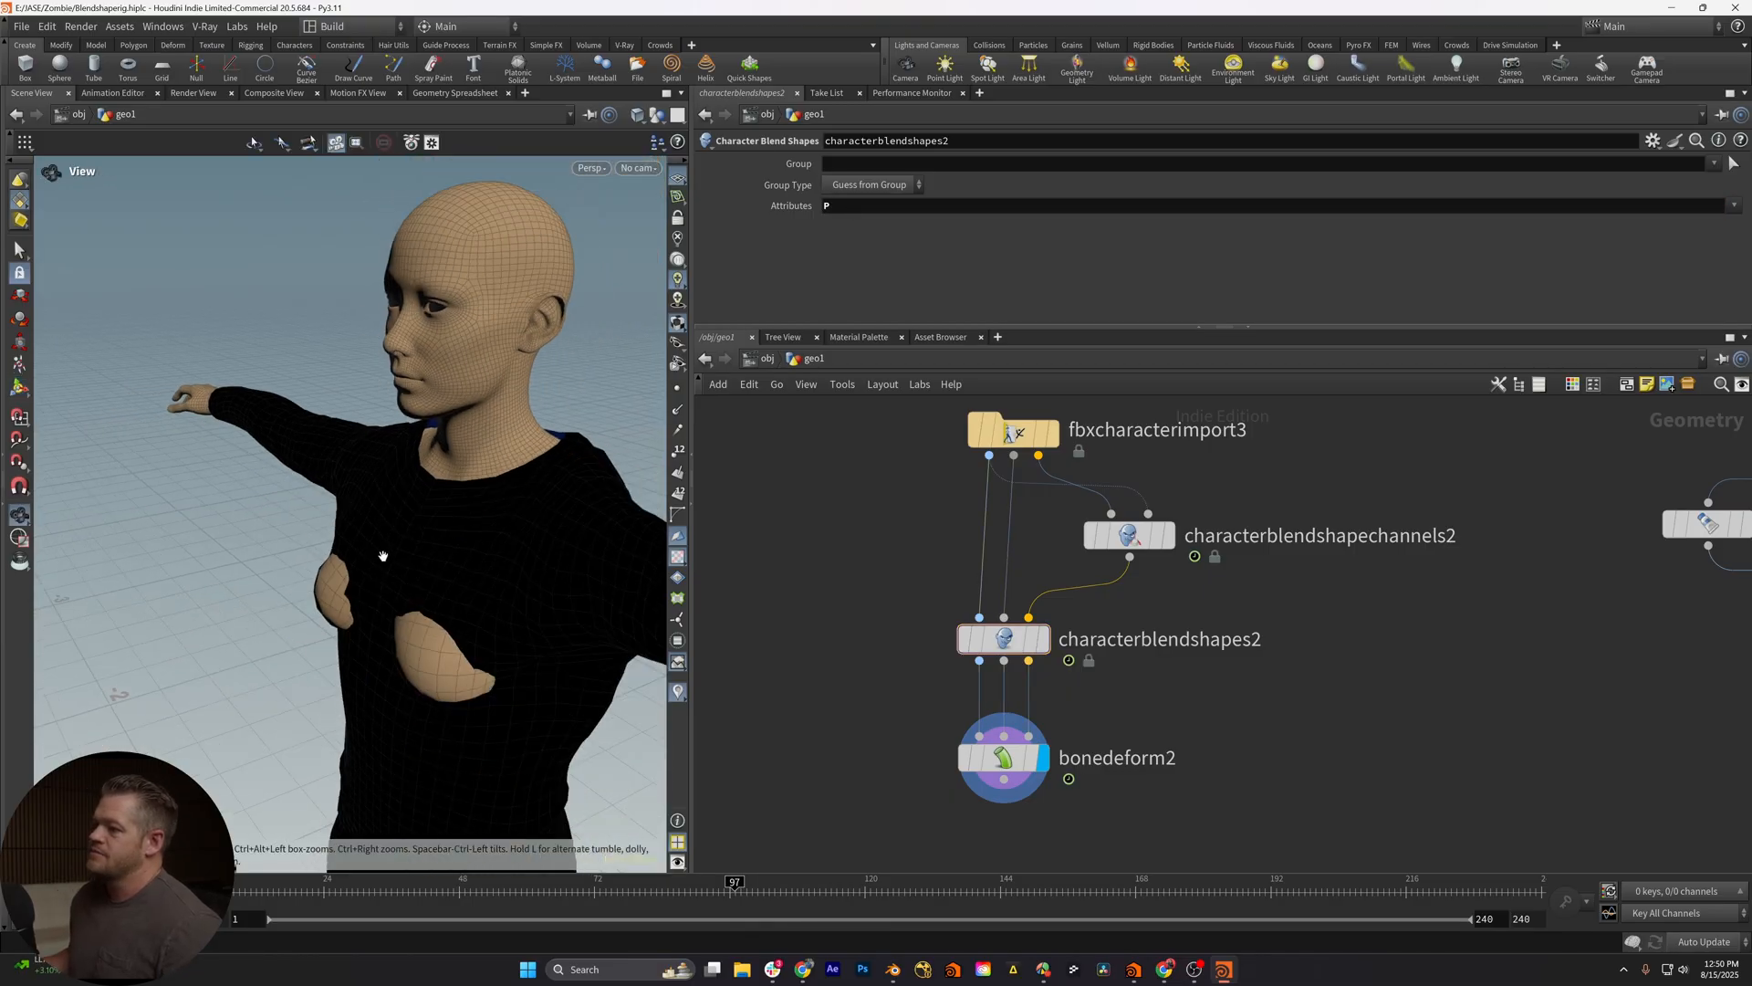
pyautogui.moveTo(343, 480); pyautogui.dragTo(394, 482)
pyautogui.press('Escape')
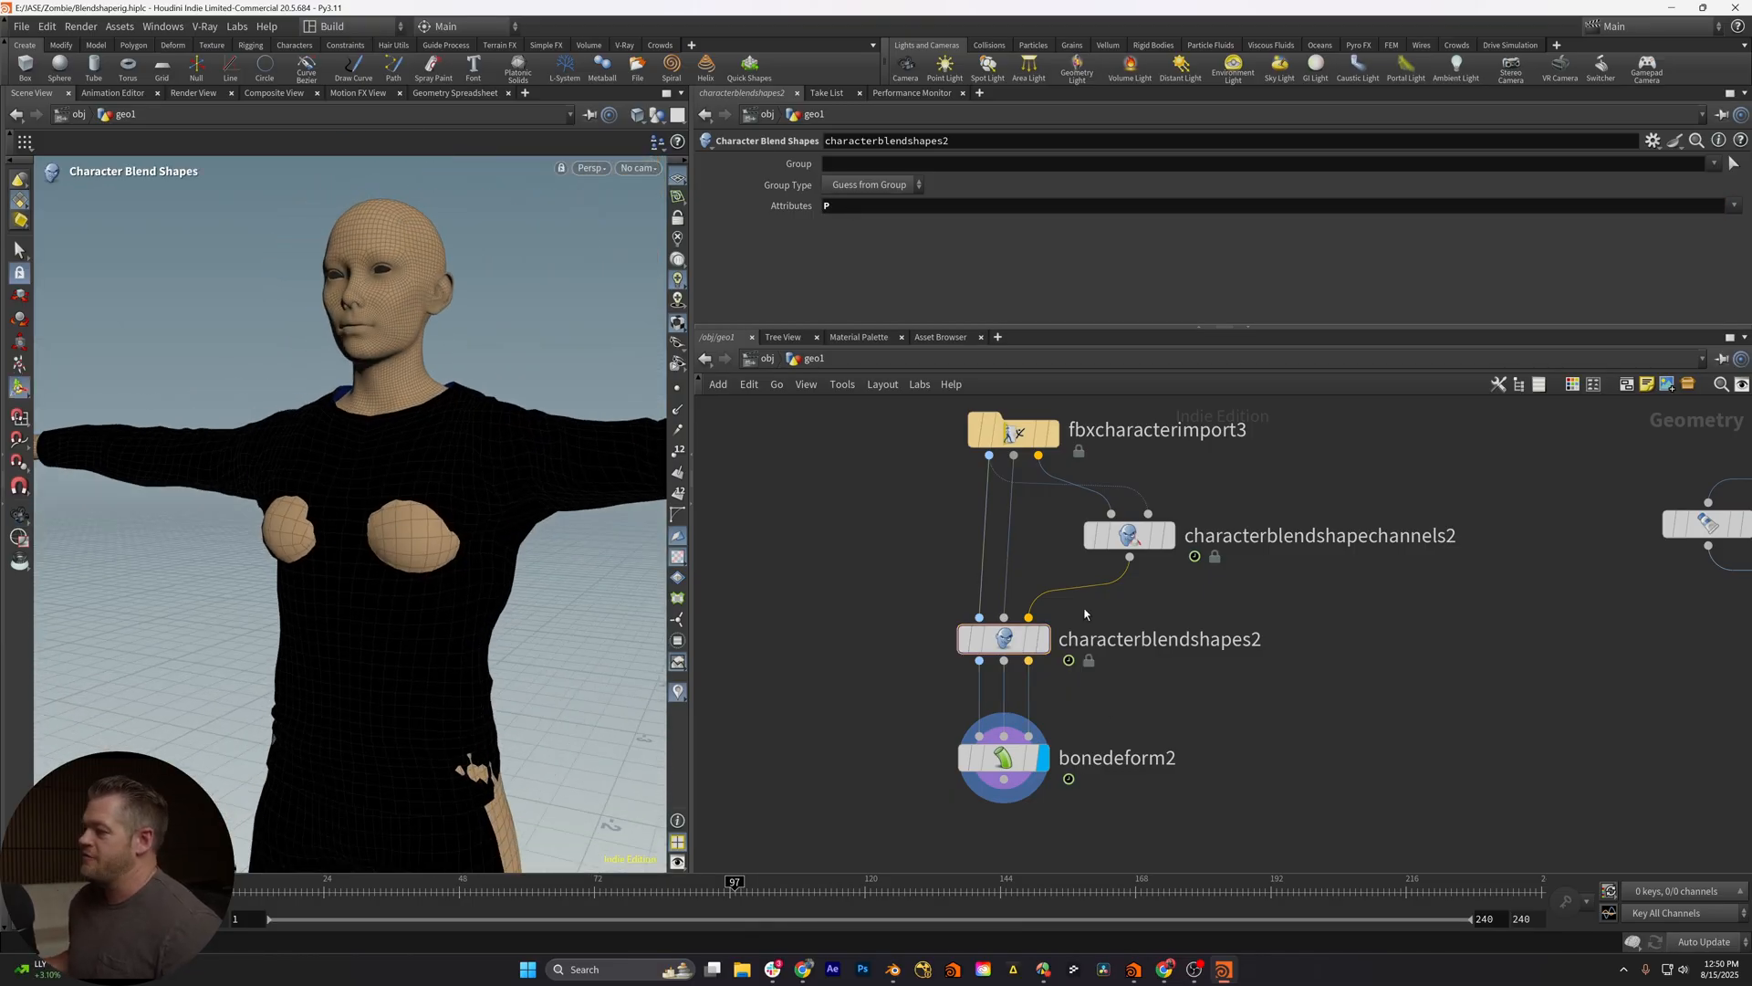
pyautogui.click(1128, 536)
pyautogui.scroll(-2, 1135, 232)
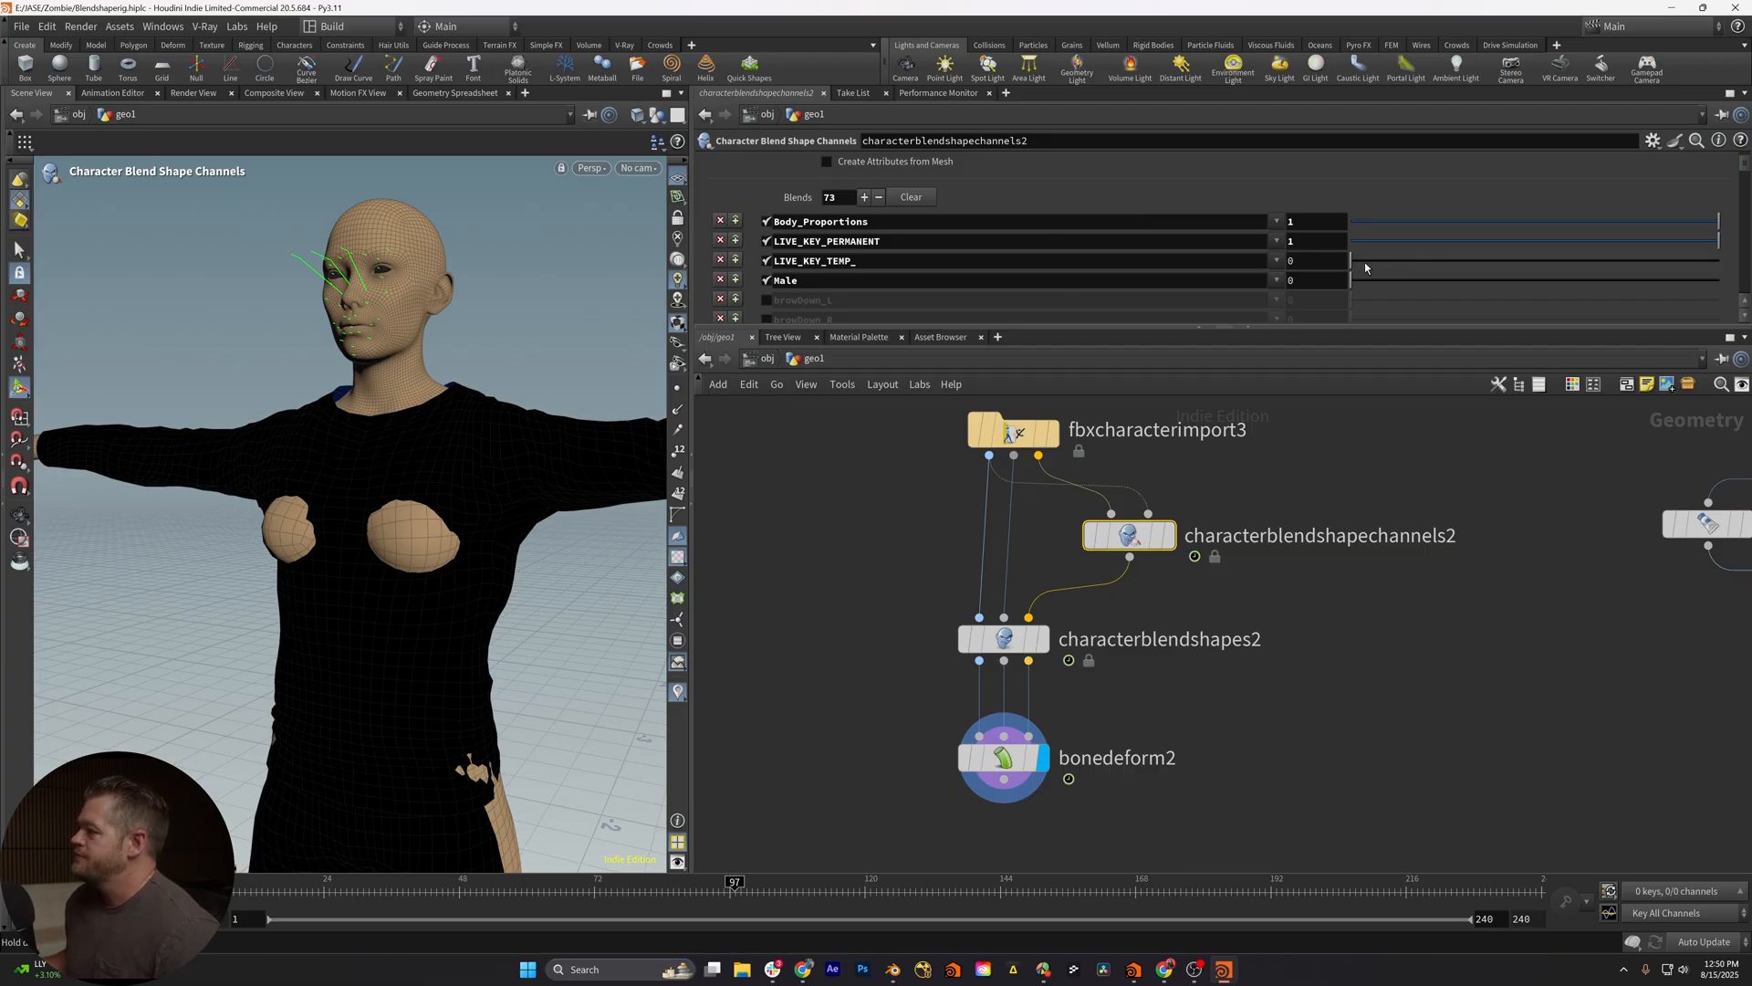
# Drag the Male channel to 1, nudge LIVE_KEY_TEMP_, and enlarge the parameter pane
pyautogui.moveTo(1369, 280); pyautogui.dragTo(1717, 282)
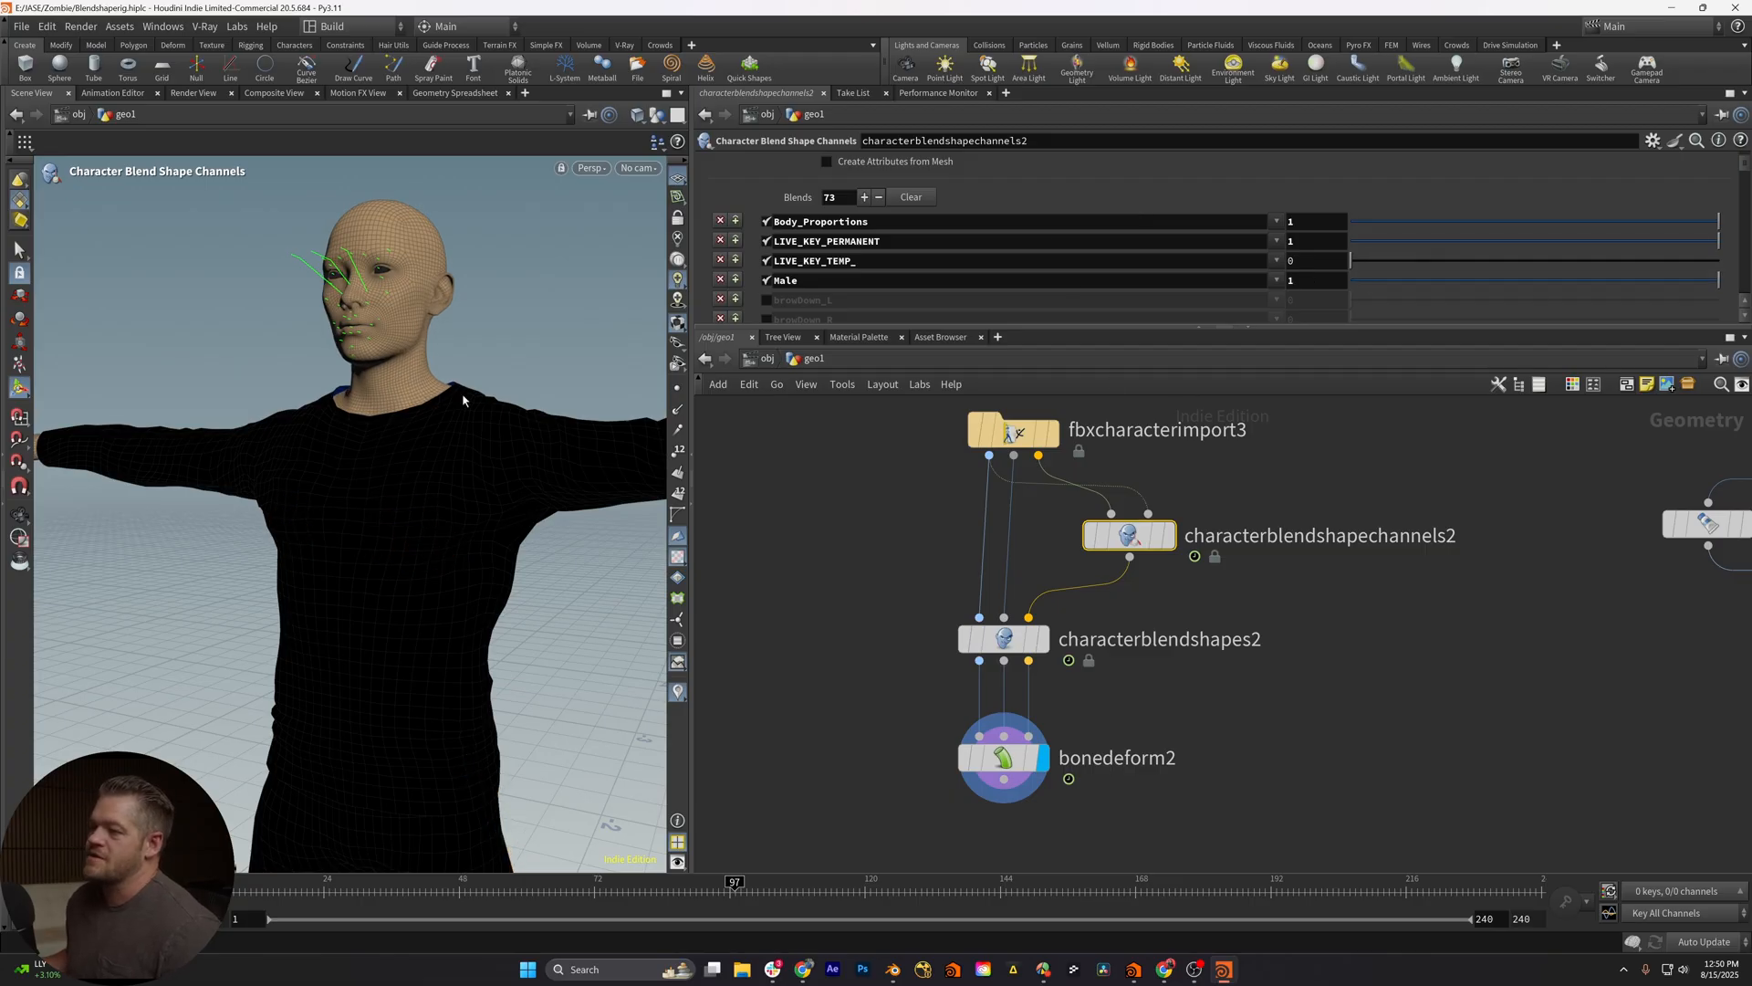
pyautogui.scroll(-2, 462, 398)
pyautogui.moveTo(1356, 261); pyautogui.dragTo(1393, 264)
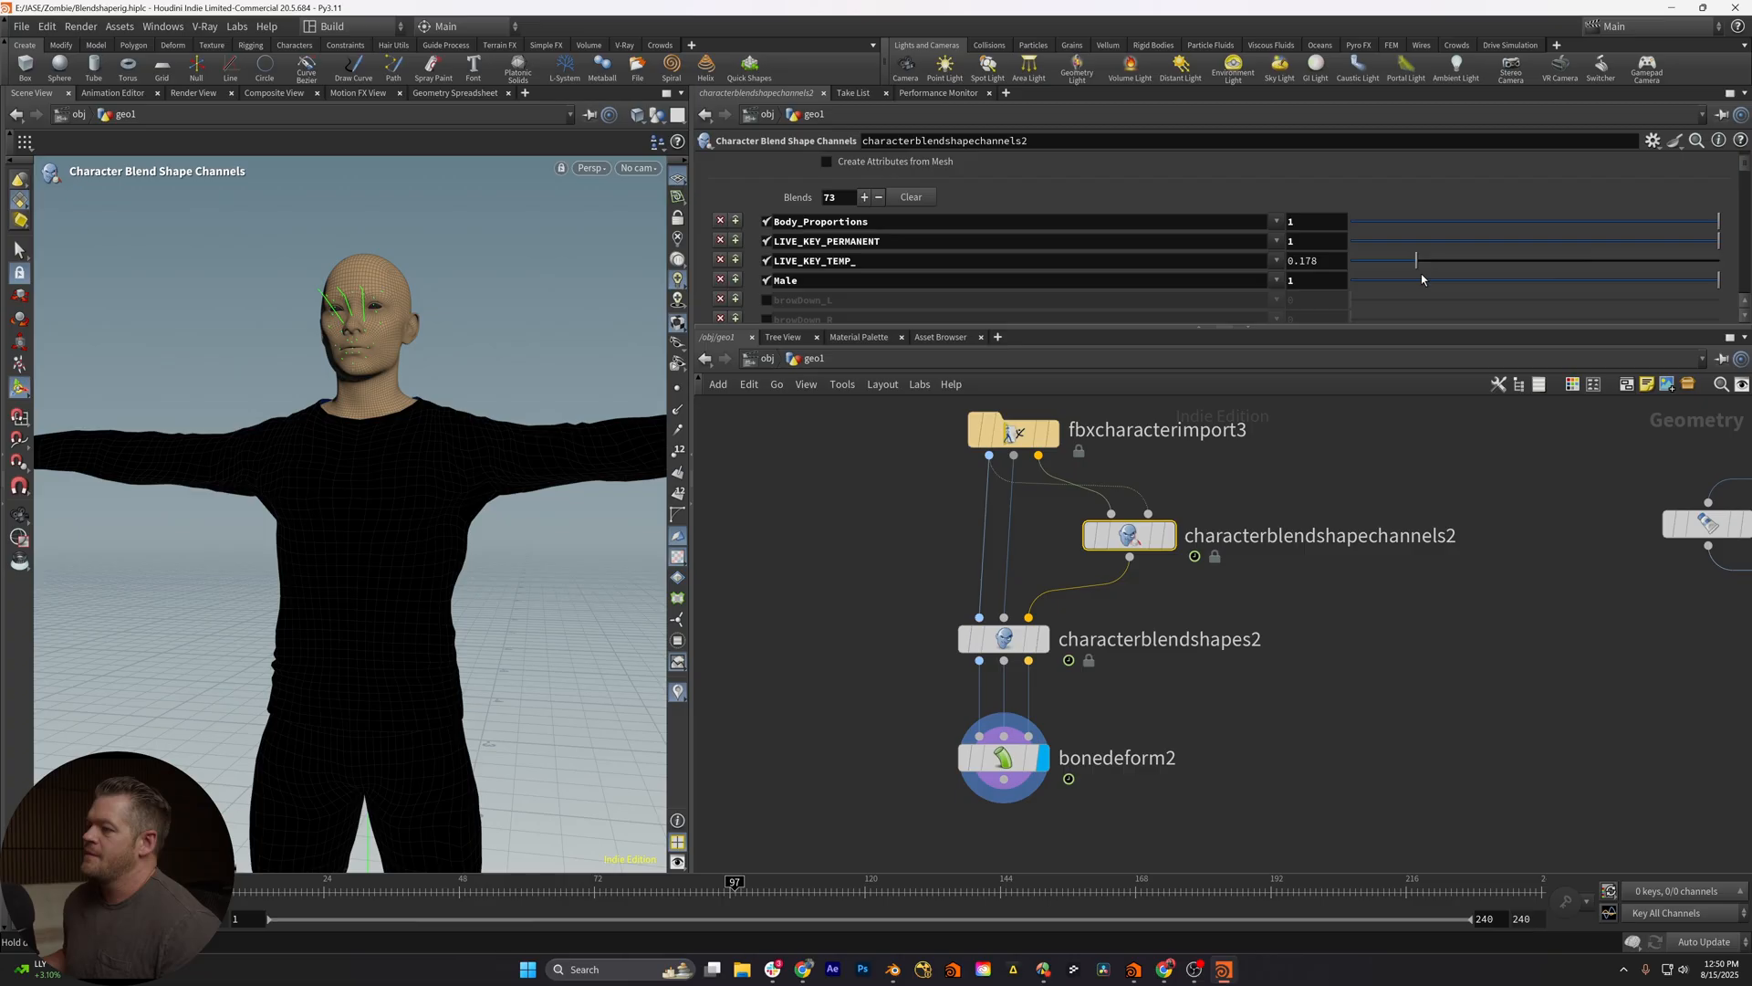
pyautogui.moveTo(938, 336); pyautogui.dragTo(938, 527)
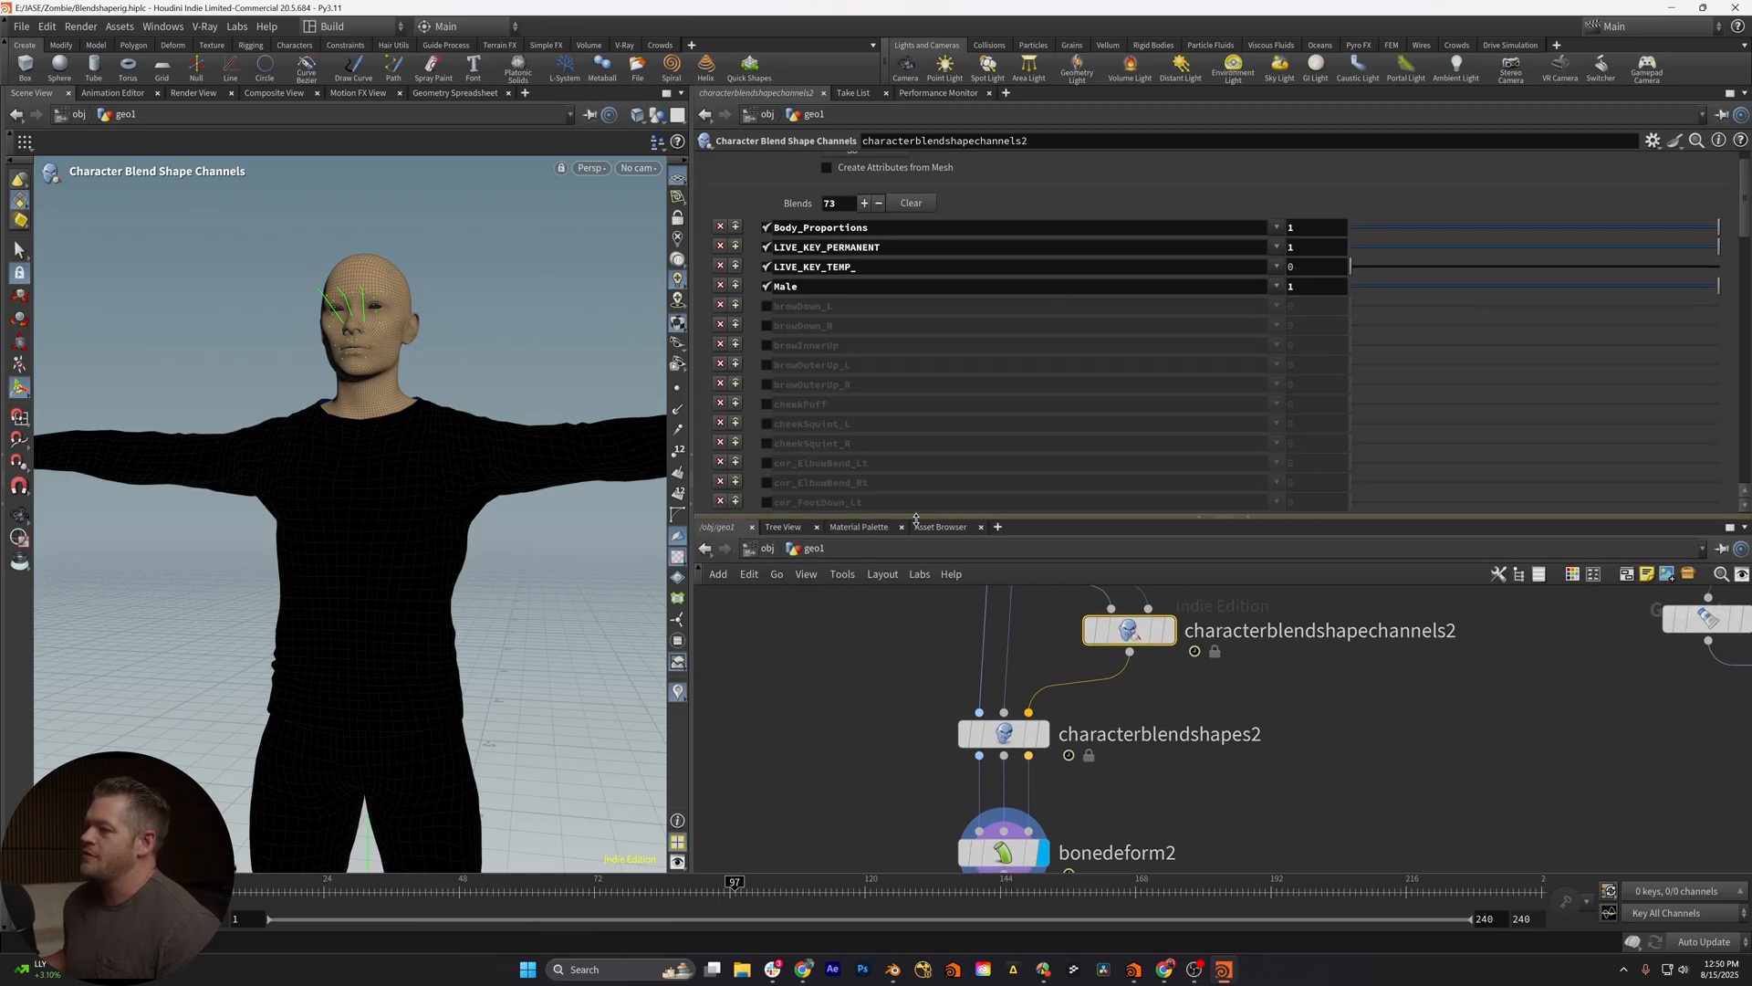
pyautogui.scroll(4, 412, 343)
pyautogui.scroll(-4, 467, 172)
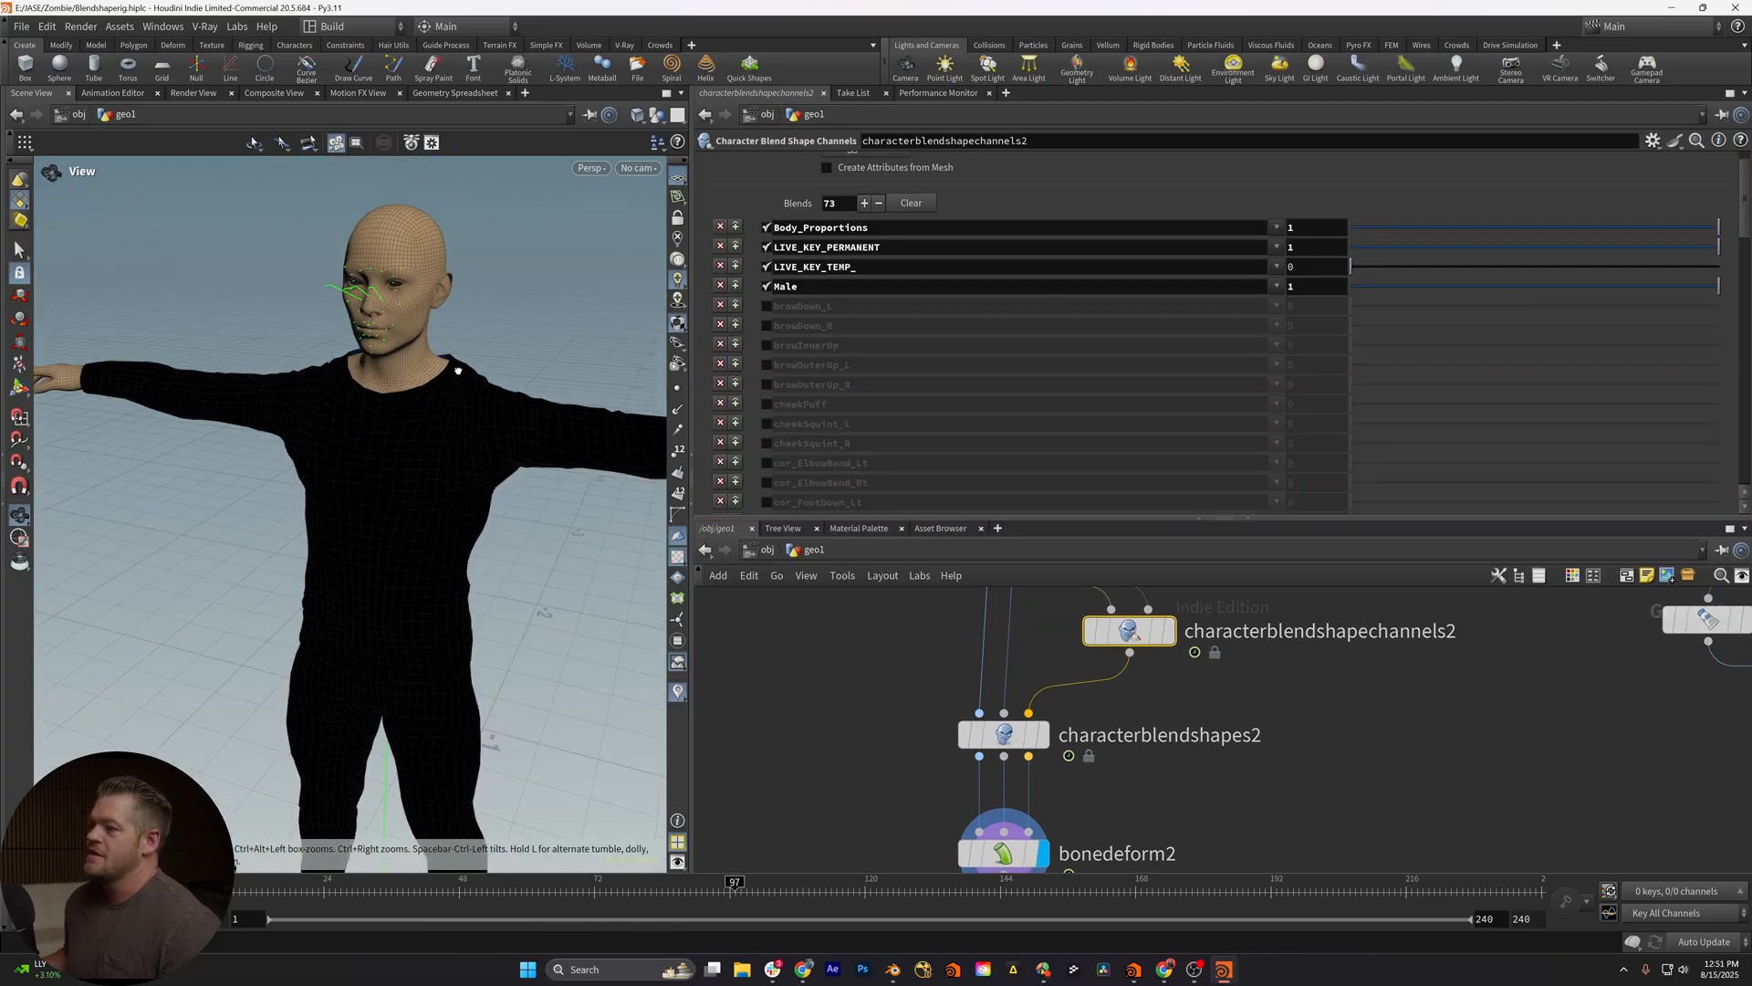
pyautogui.scroll(3, 466, 274)
# Enable the browDown_L and browDown_R channels at full weight
pyautogui.click(766, 306)
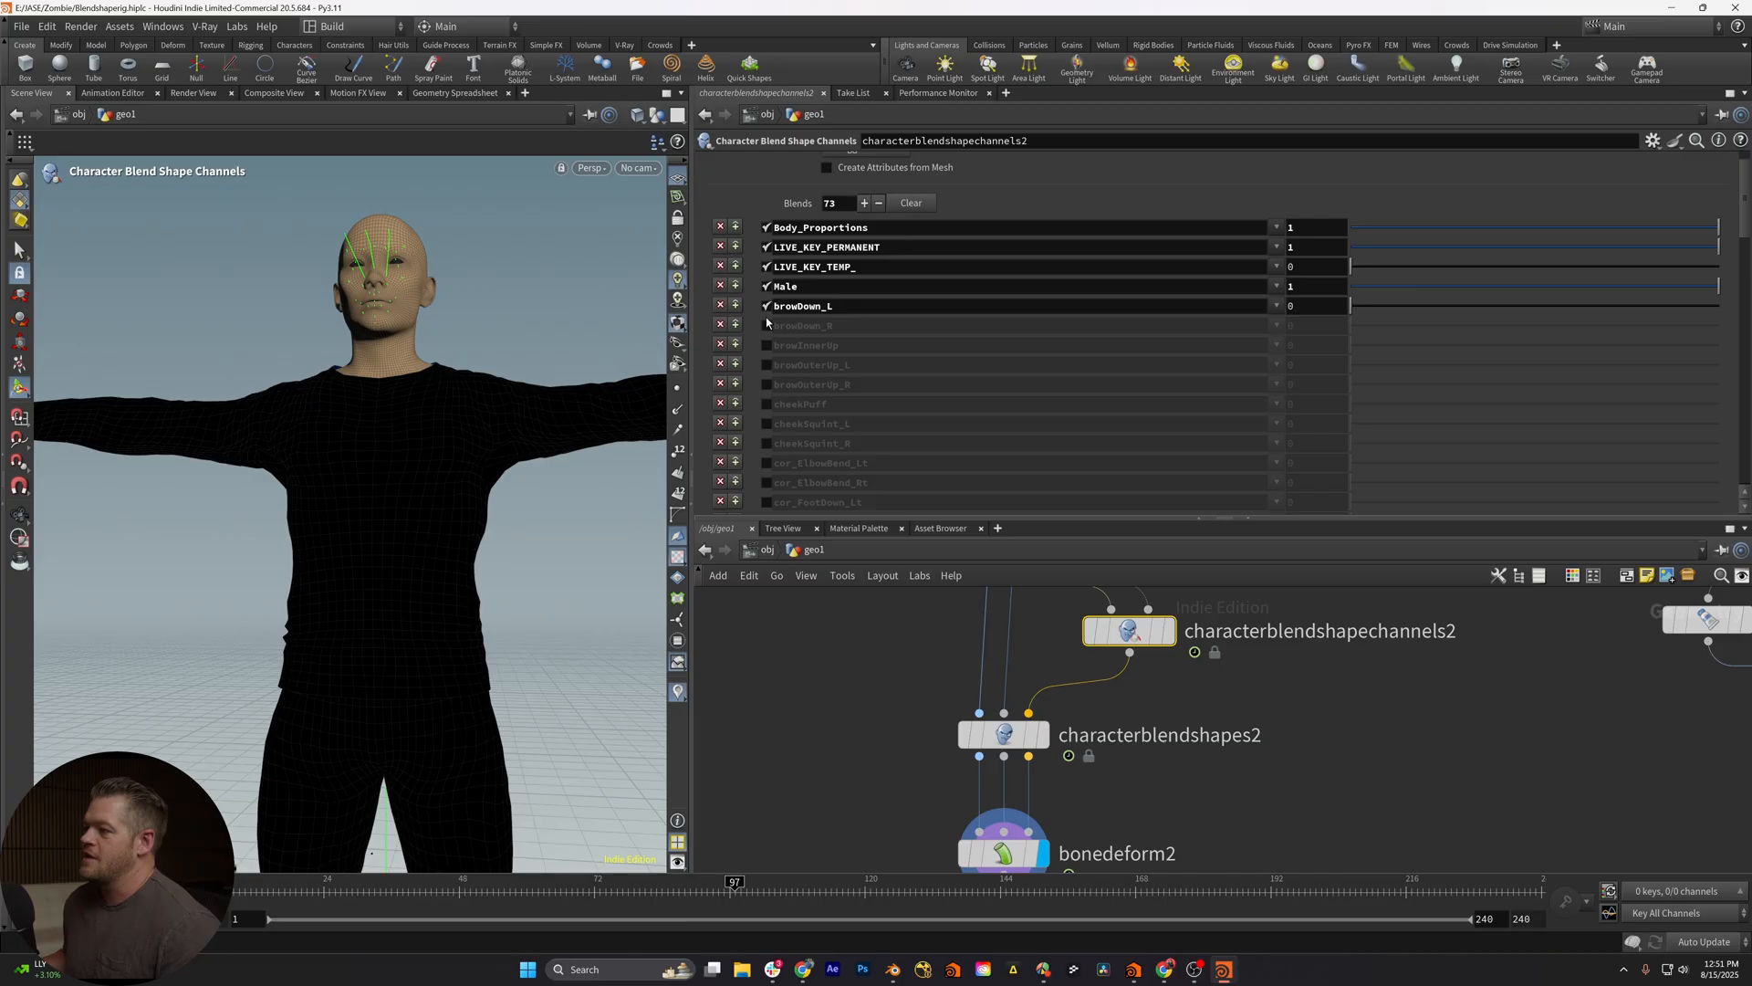
pyautogui.scroll(3, 383, 301)
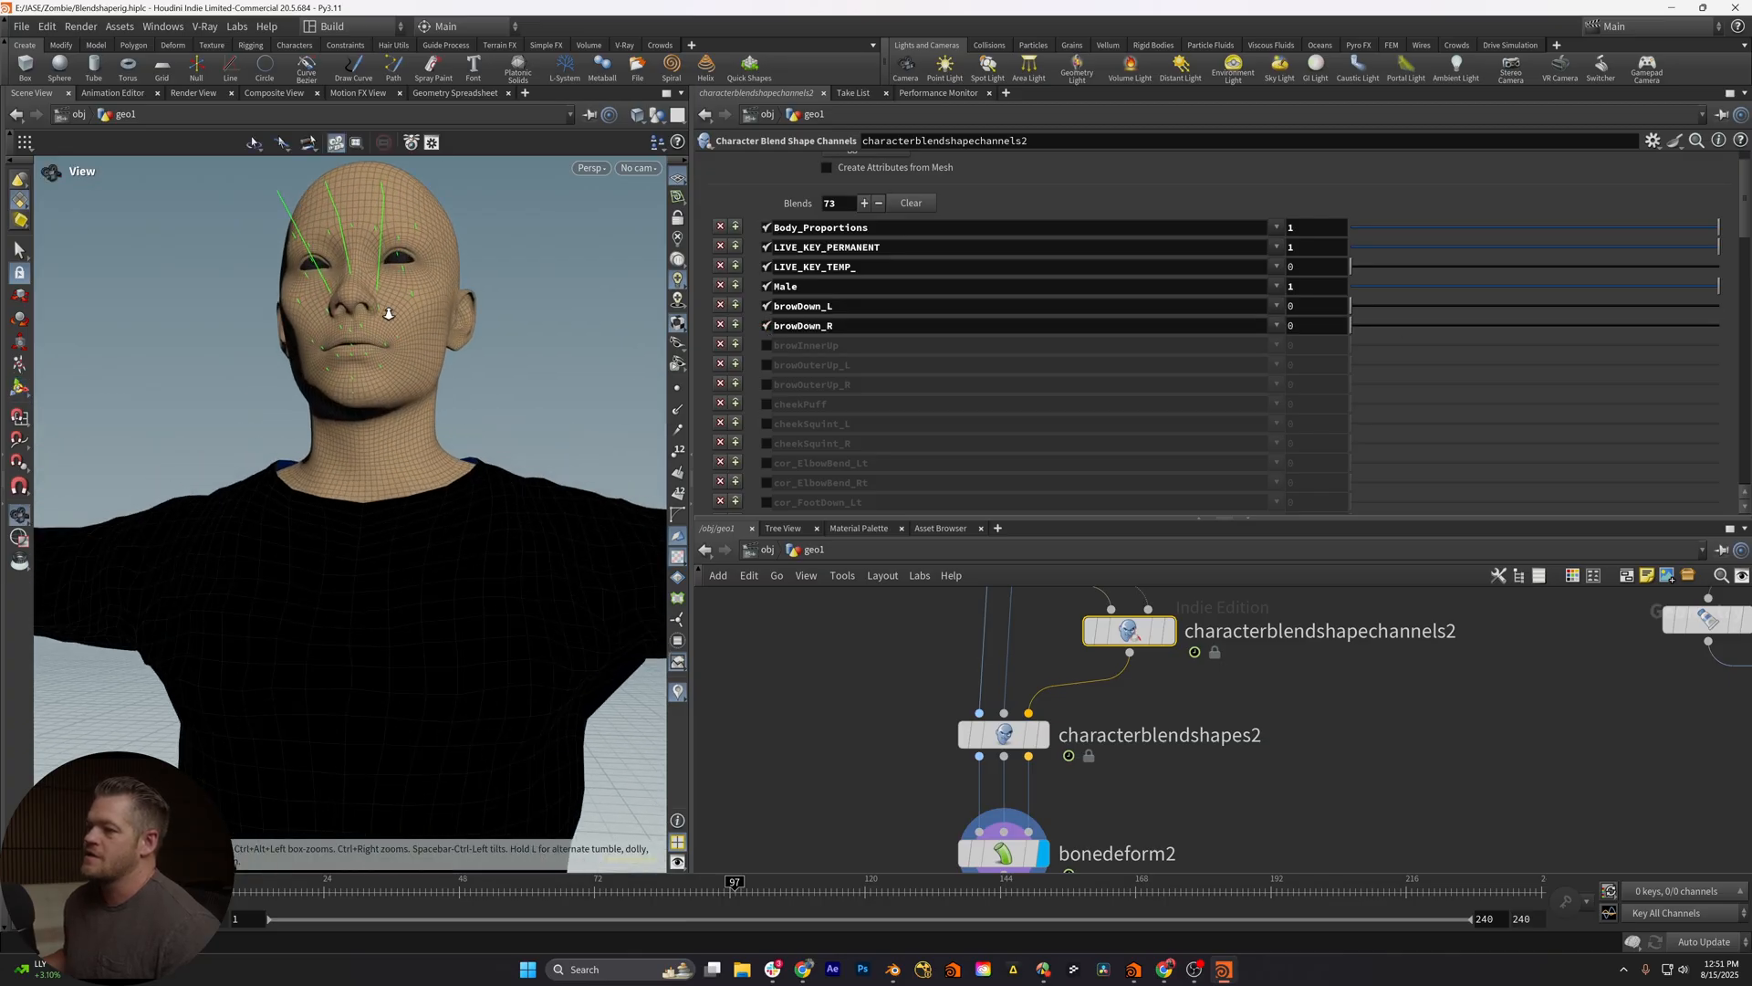
pyautogui.scroll(3, 383, 342)
pyautogui.scroll(2, 412, 369)
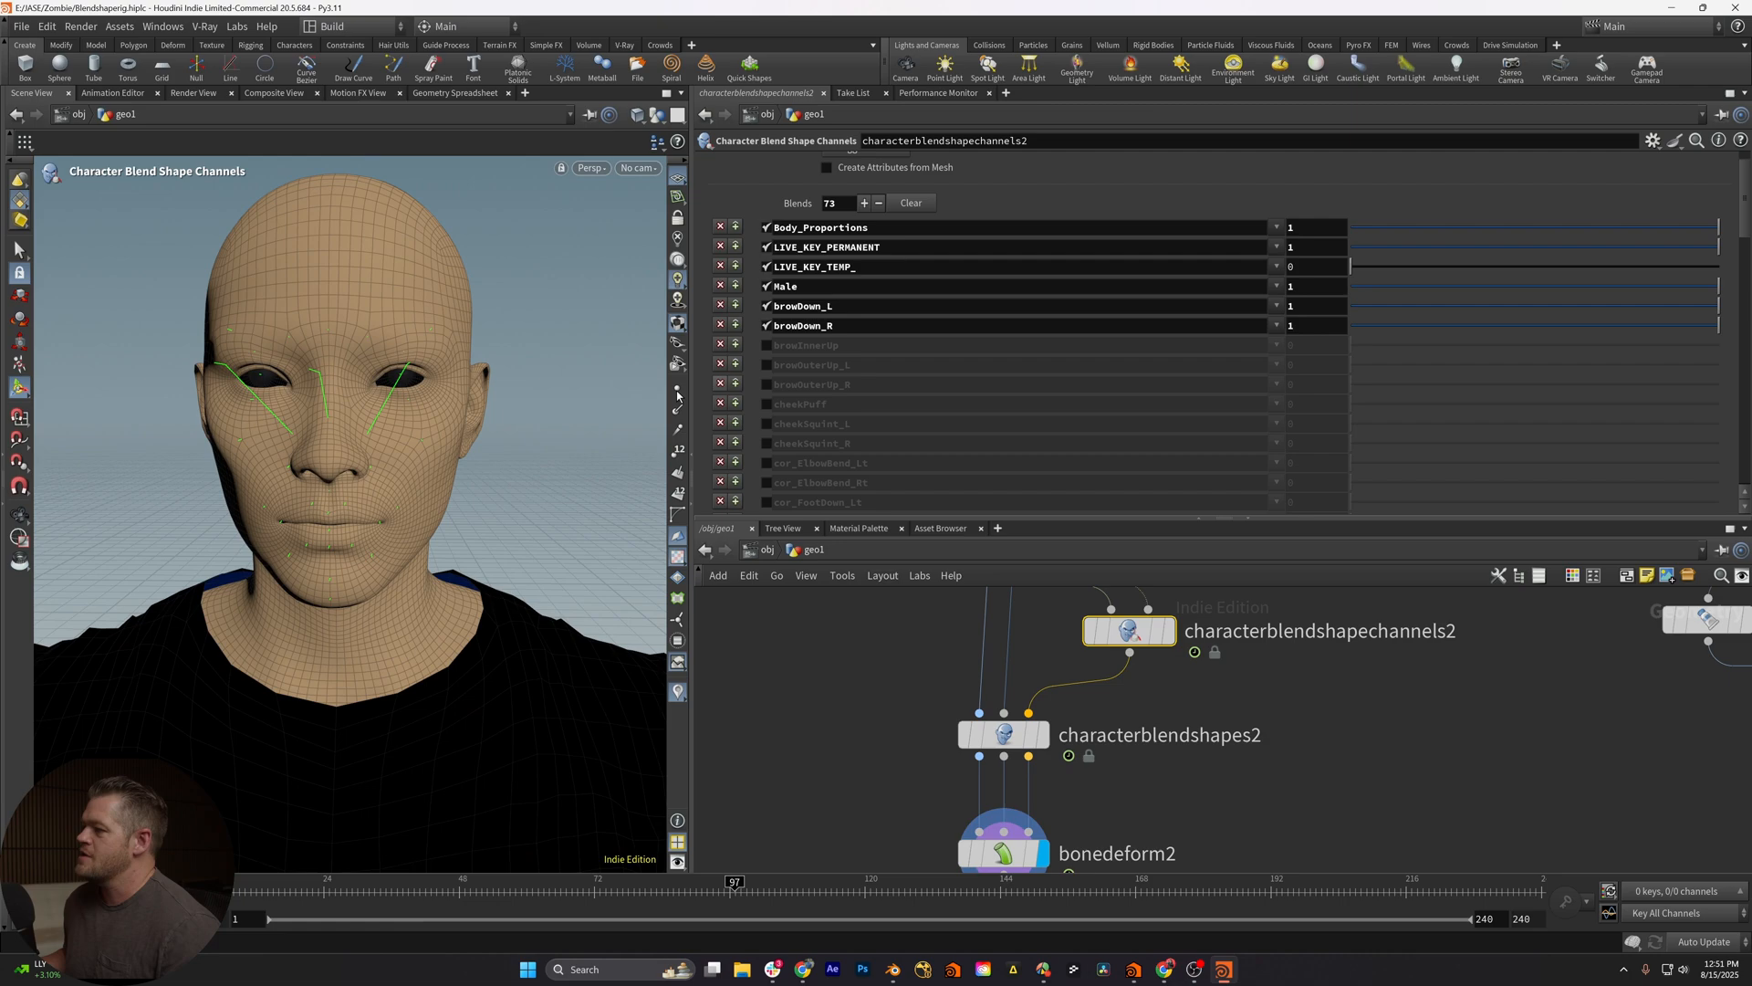
pyautogui.scroll(-5, 918, 431)
pyautogui.scroll(-4, 890, 452)
pyautogui.scroll(-2, 864, 465)
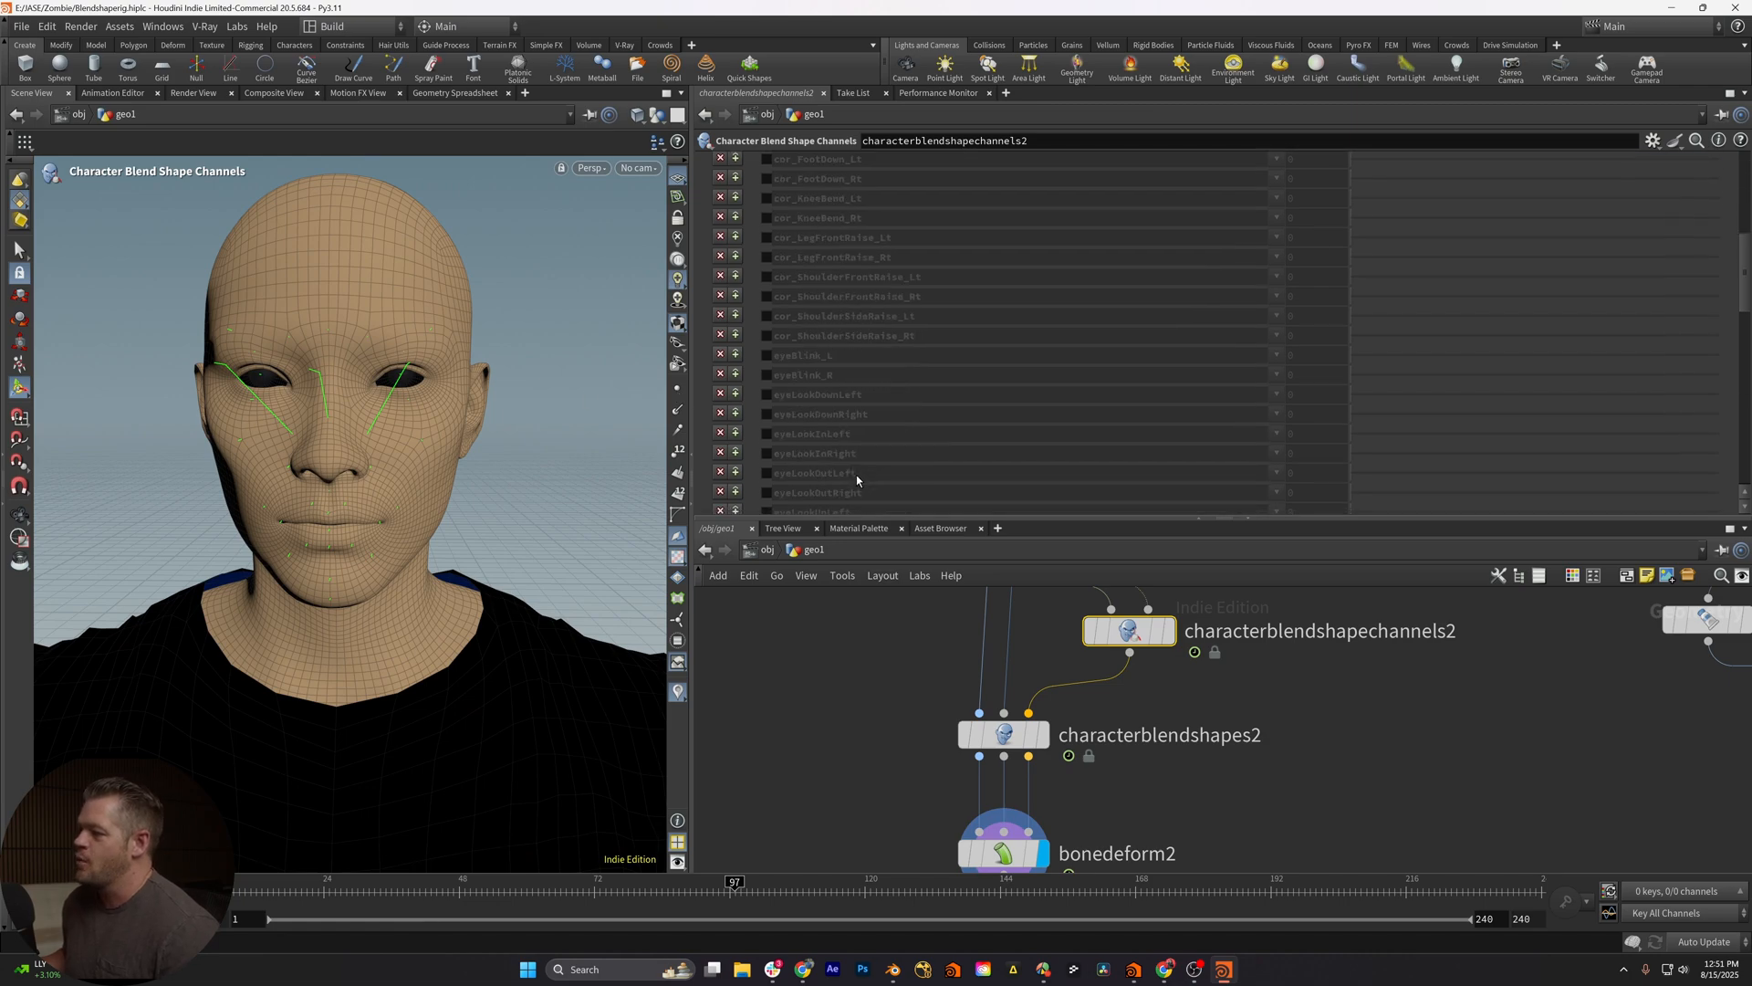
pyautogui.scroll(-4, 849, 477)
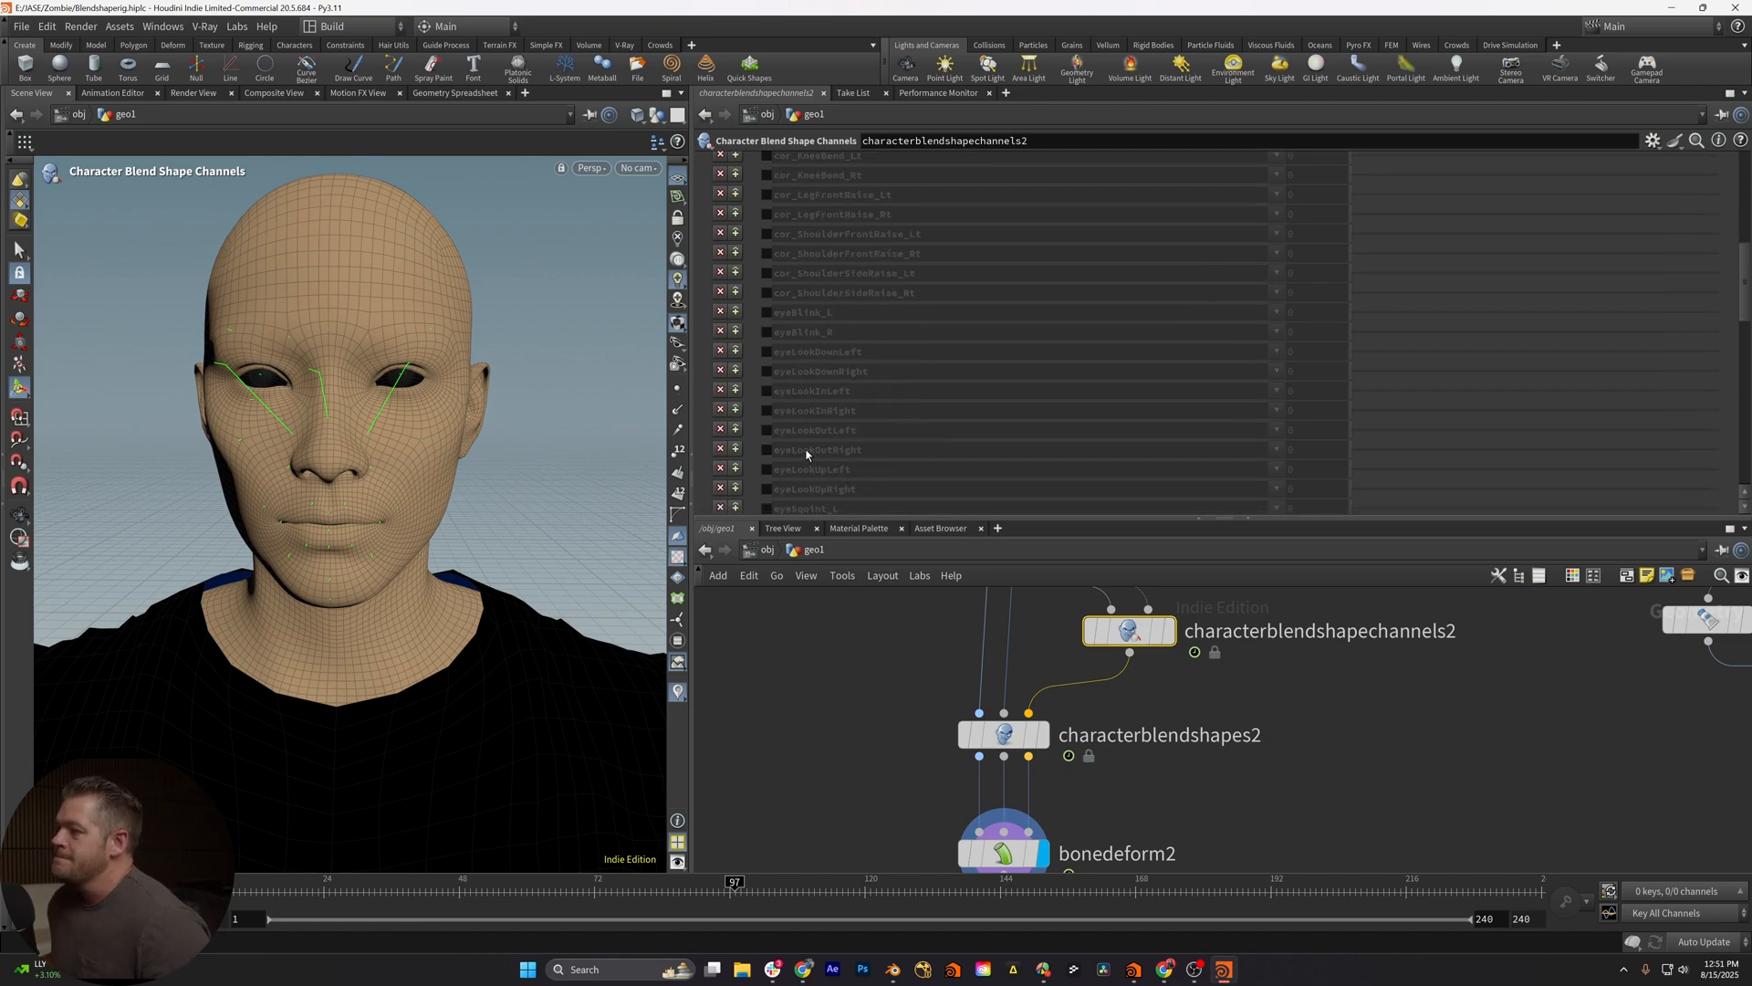
pyautogui.scroll(-1, 807, 453)
pyautogui.scroll(-2, 765, 489)
pyautogui.scroll(-4, 768, 482)
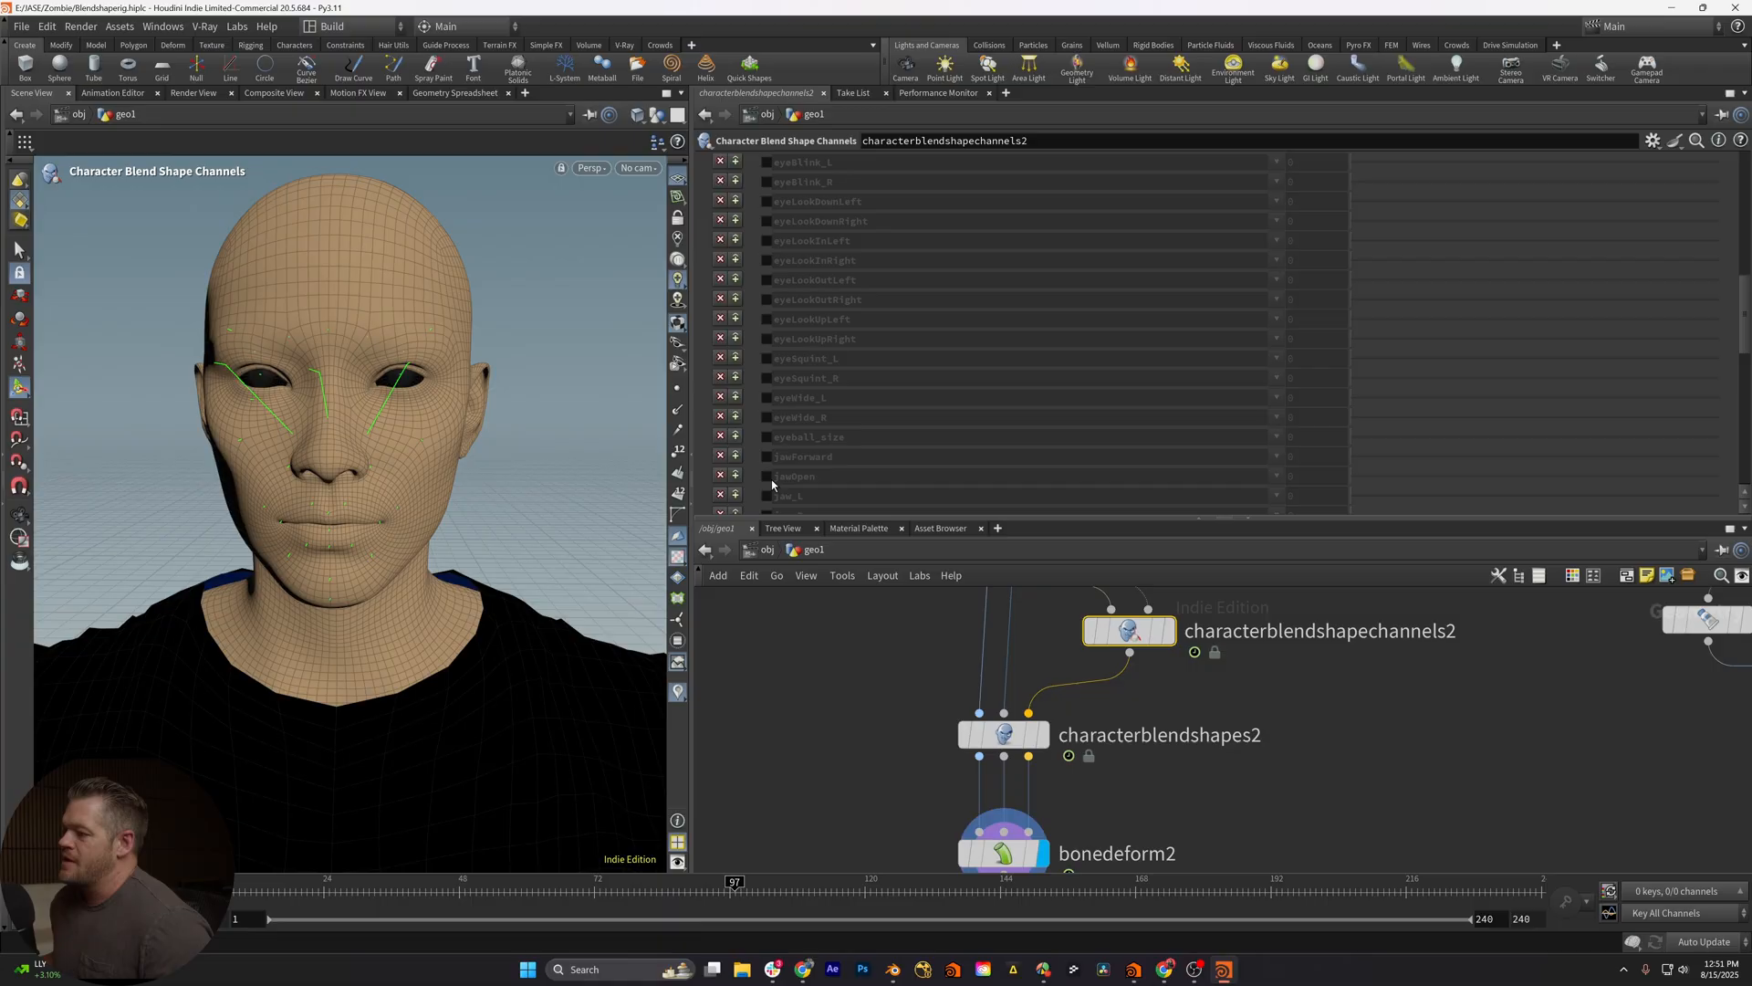
pyautogui.scroll(-3, 771, 479)
# Enable jawOpen and set it to 1, opening the character's mouth
pyautogui.click(763, 433)
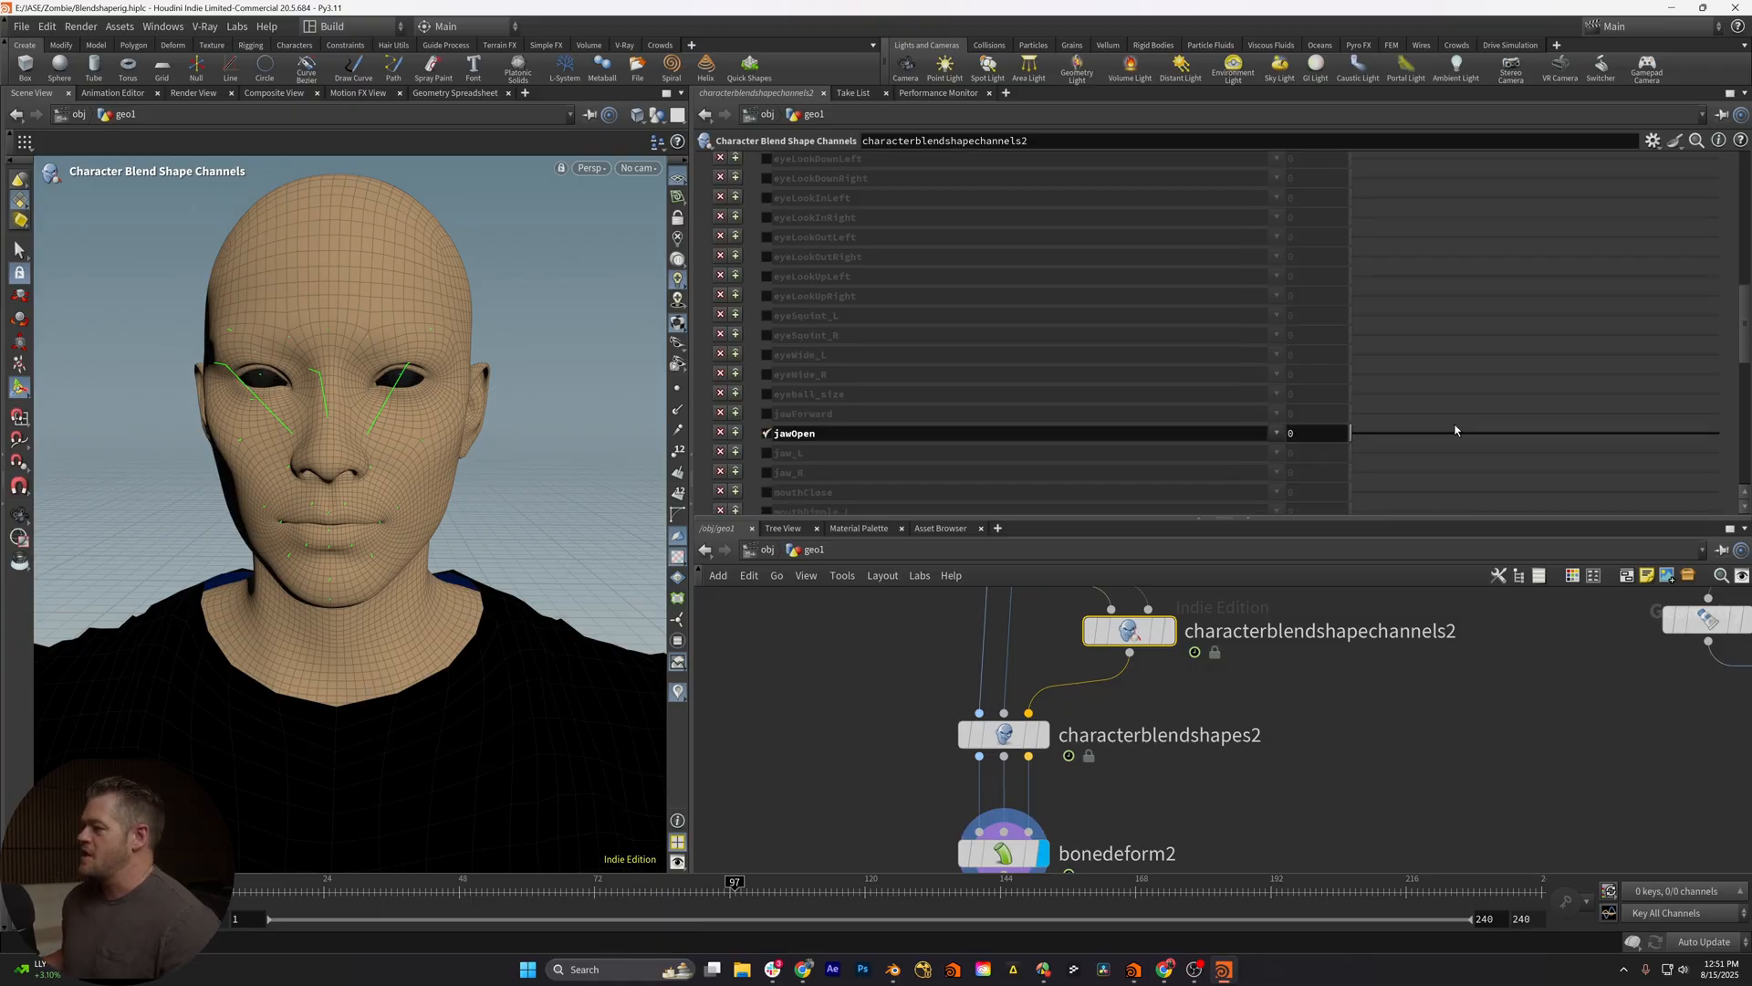
pyautogui.moveTo(1407, 433); pyautogui.dragTo(1719, 433)
pyautogui.scroll(5, 342, 479)
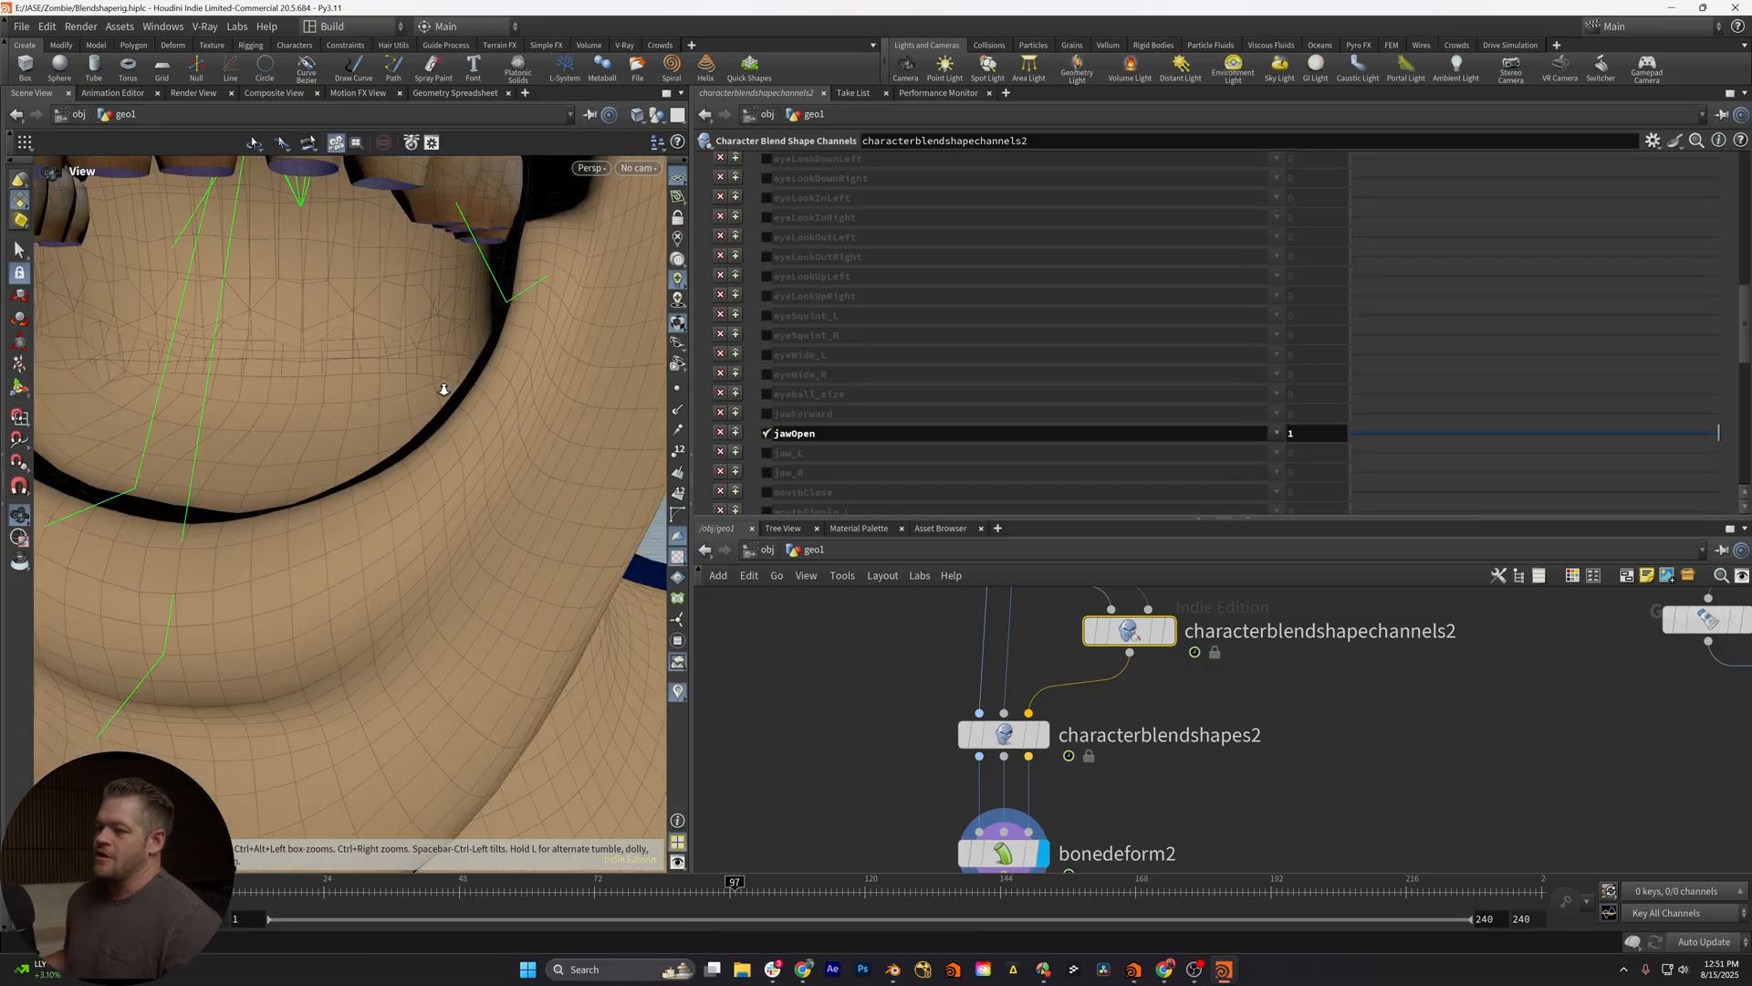
pyautogui.moveTo(342, 479)
pyautogui.mouseDown()
pyautogui.moveTo(406, 429)
pyautogui.moveTo(322, 405)
pyautogui.mouseUp()
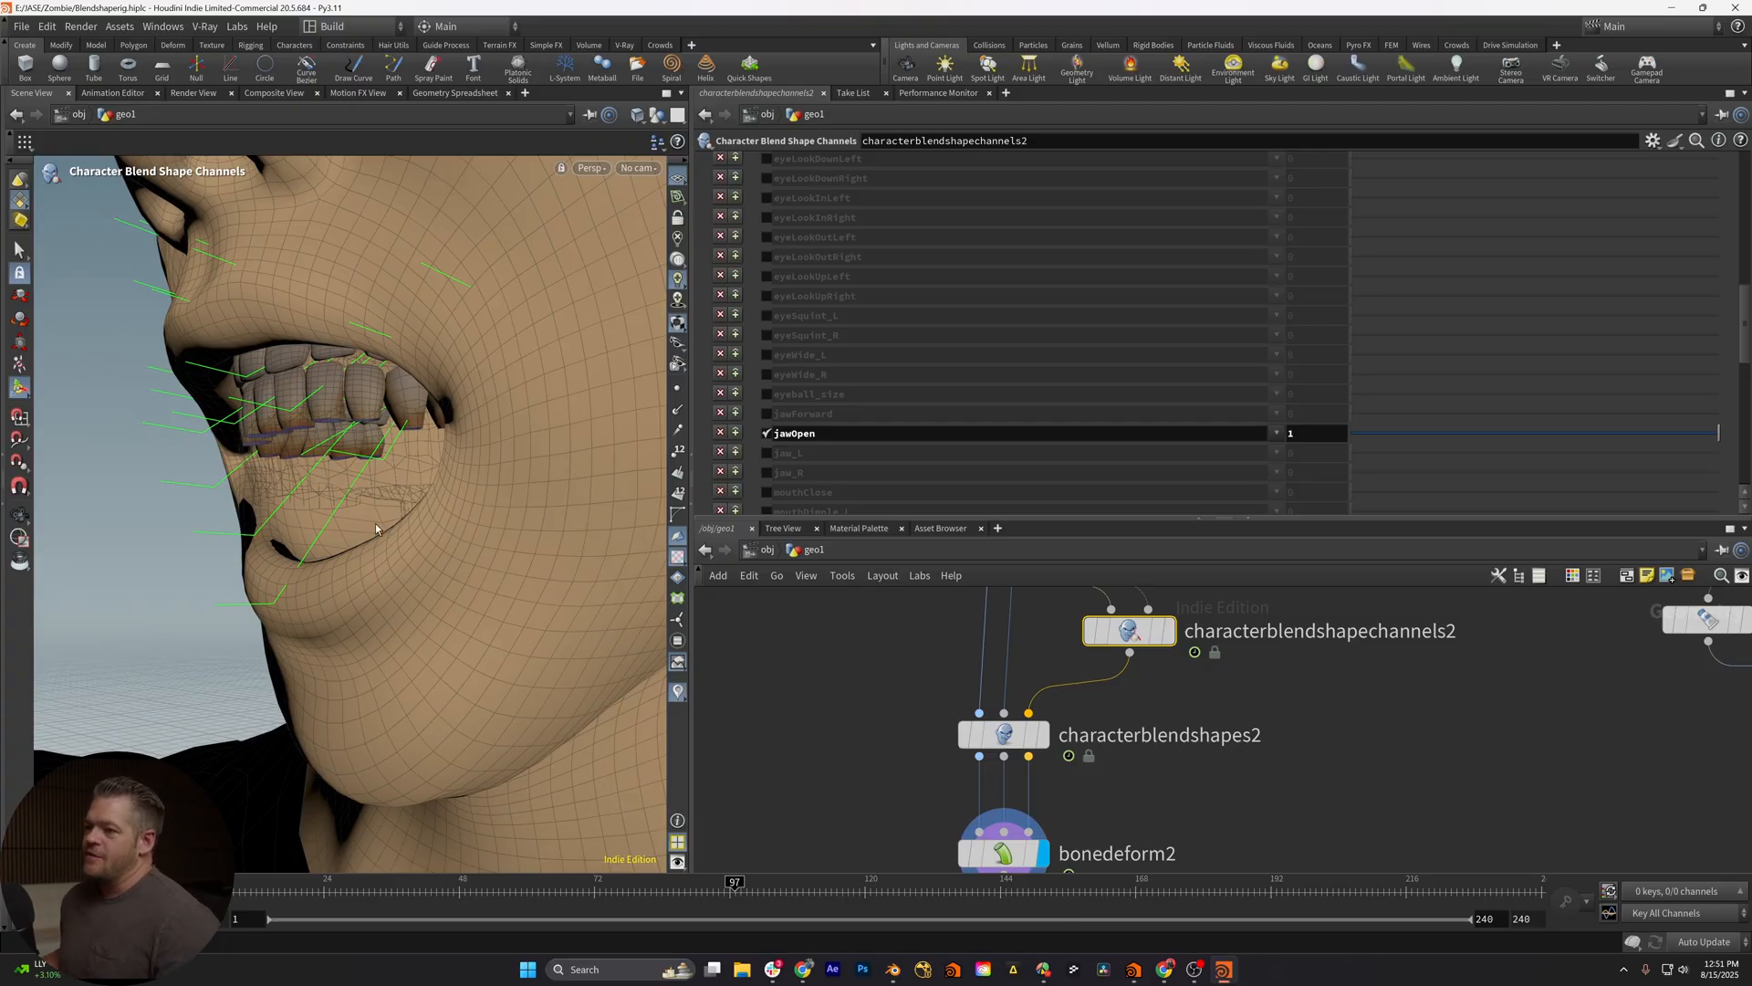
pyautogui.scroll(-4, 376, 523)
pyautogui.moveTo(375, 524)
pyautogui.mouseDown()
pyautogui.moveTo(262, 534)
pyautogui.moveTo(385, 536)
pyautogui.mouseUp()
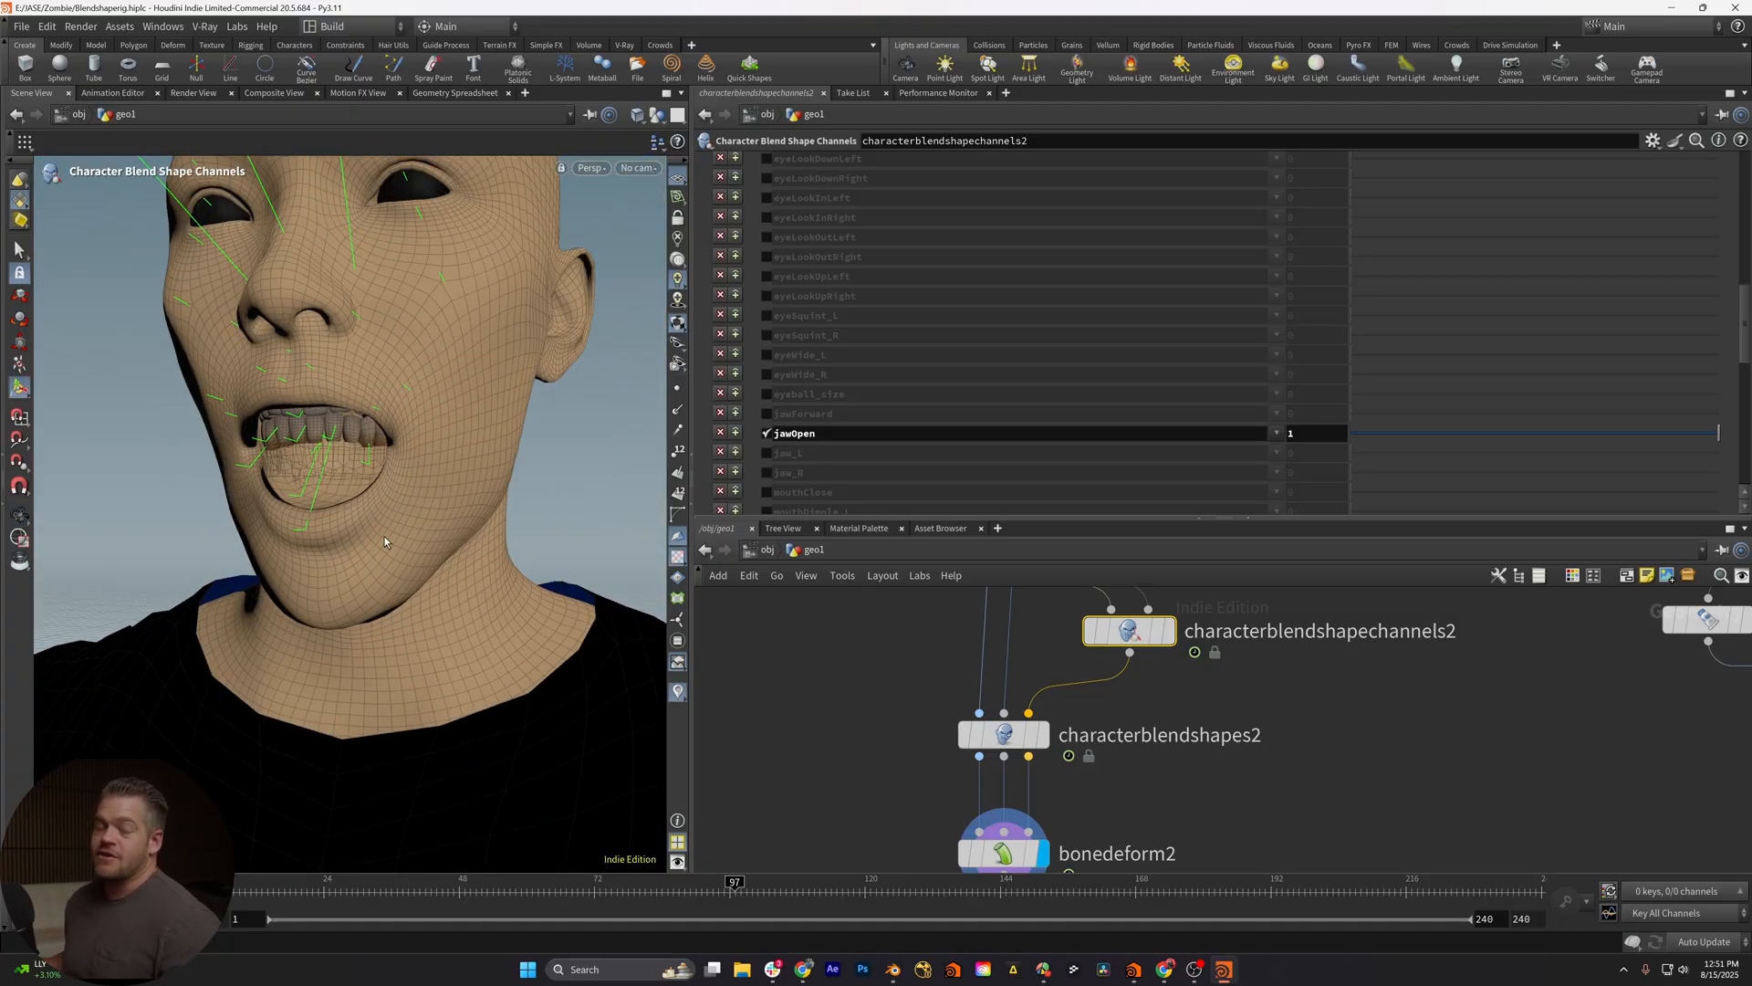
pyautogui.scroll(-3, 1202, 663)
pyautogui.scroll(-2, 1259, 698)
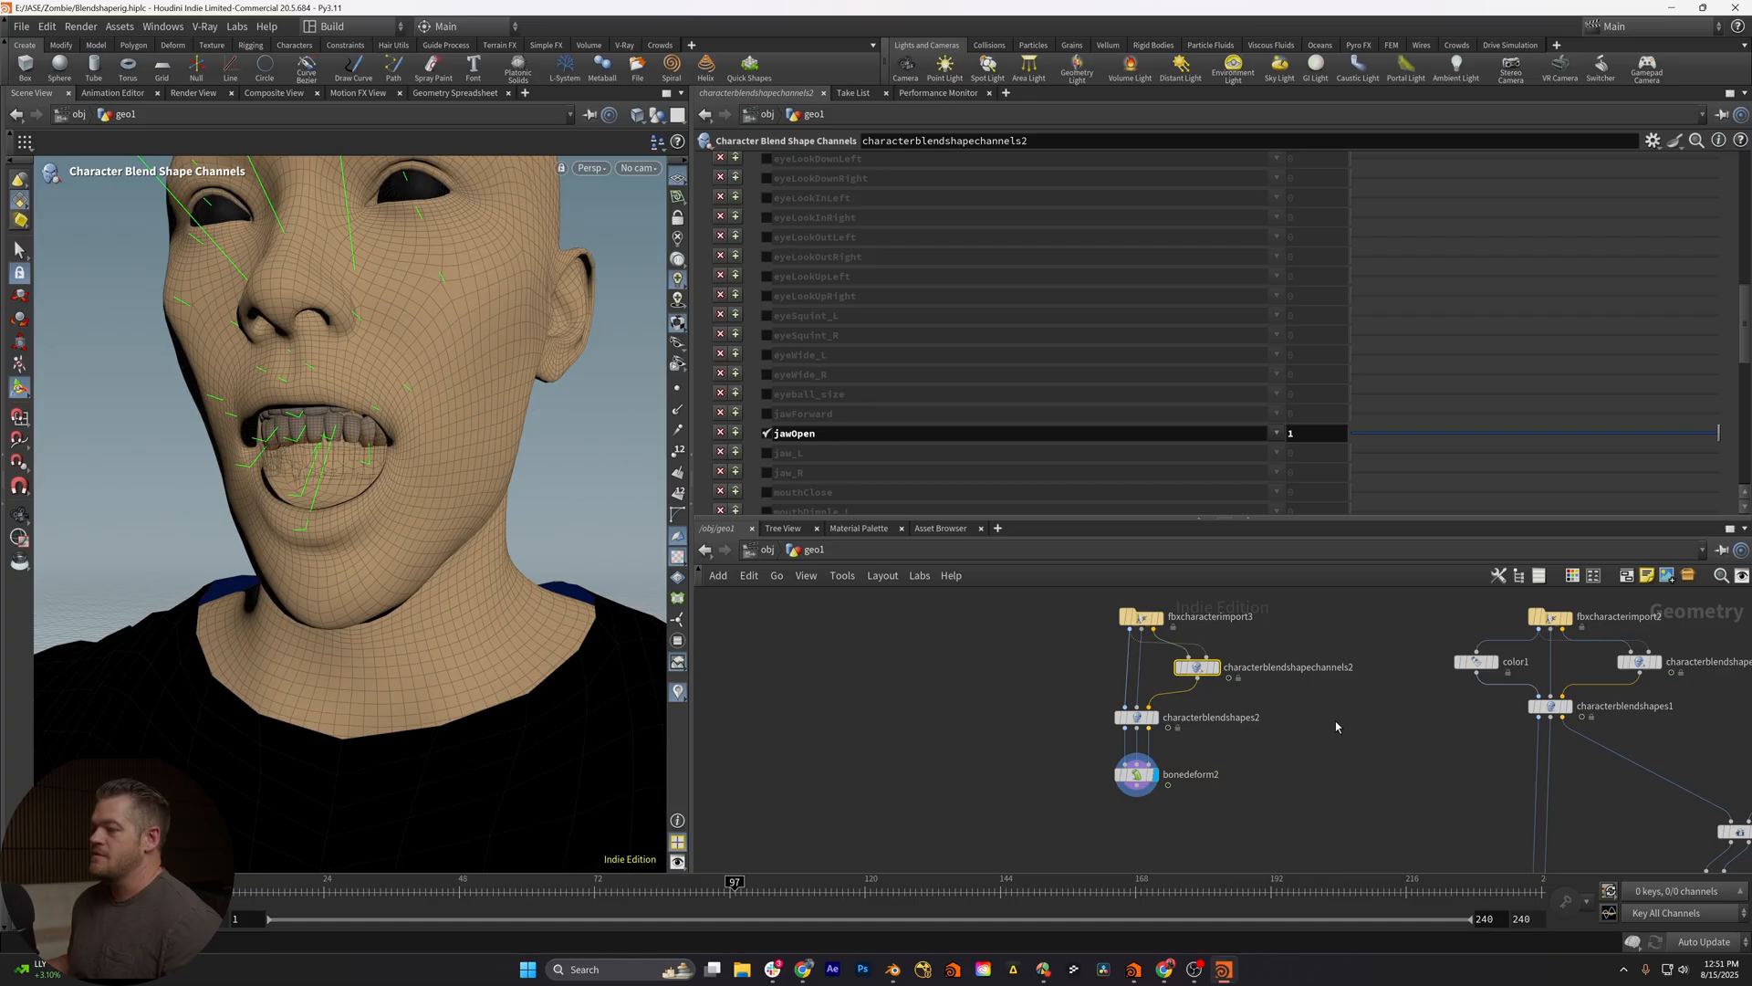
# Select bonedeform2 to show its settings while inspecting the face from several angles
pyautogui.click(1136, 773)
pyautogui.scroll(4, 959, 712)
pyautogui.moveTo(343, 479); pyautogui.dragTo(438, 439)
pyautogui.scroll(4, 458, 320)
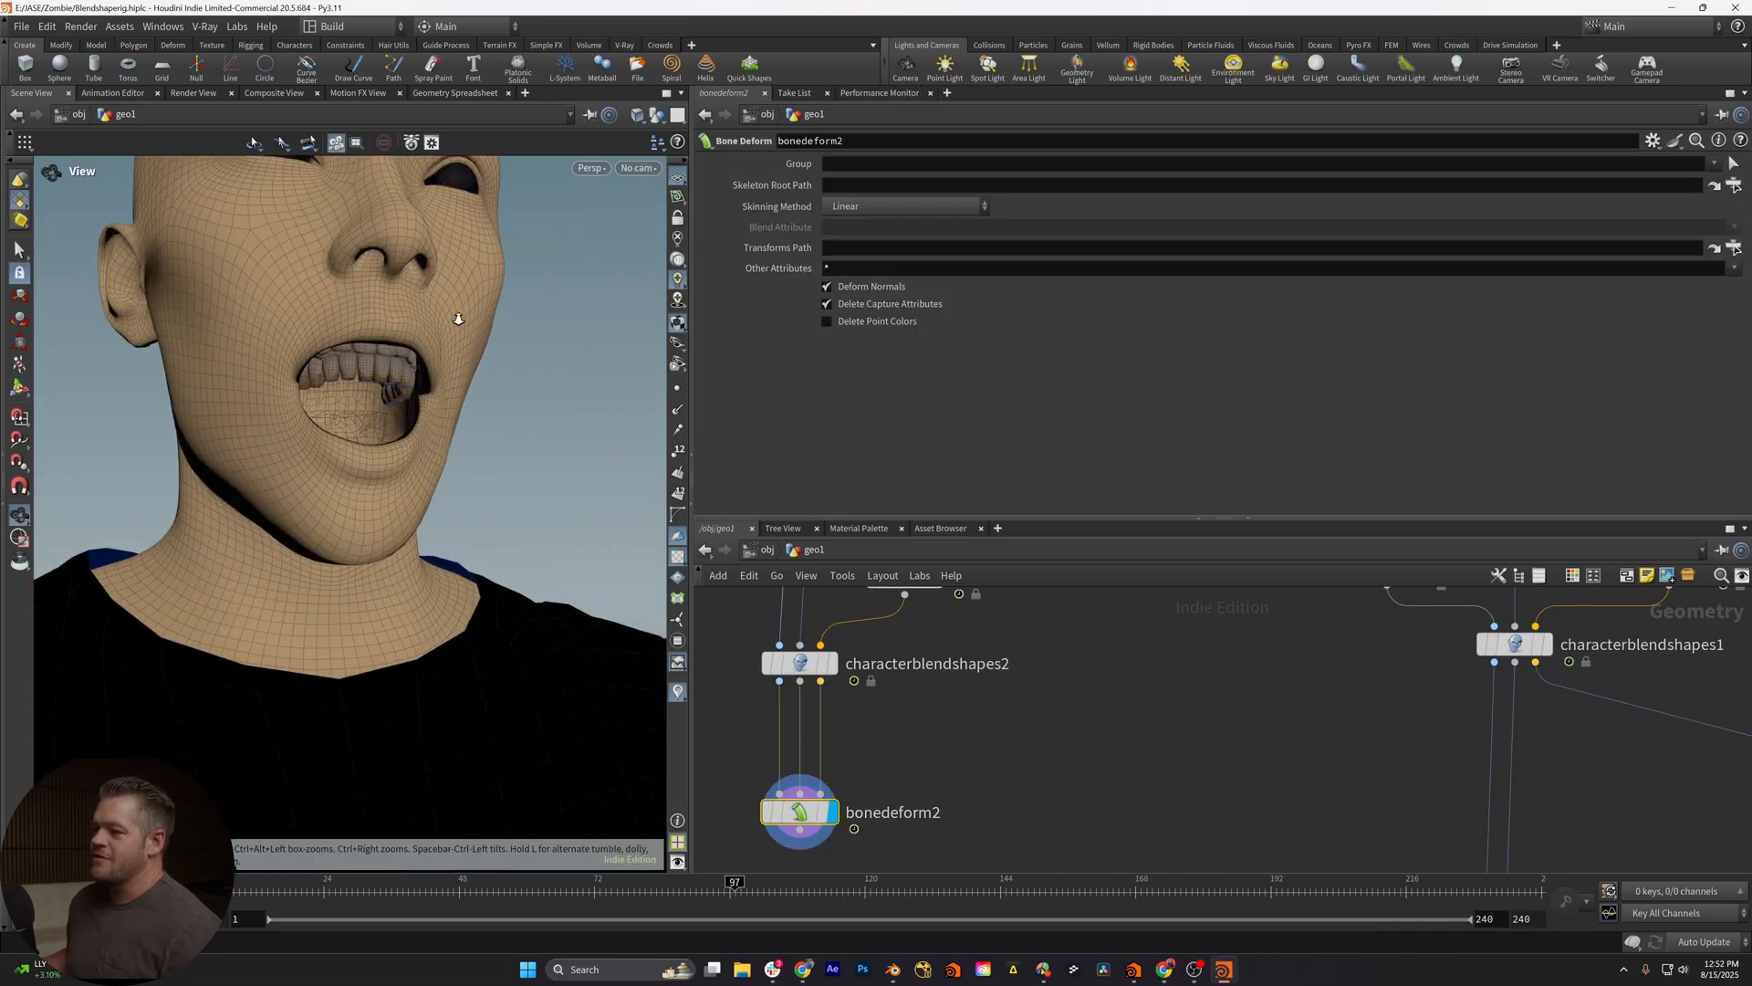
pyautogui.moveTo(457, 319); pyautogui.dragTo(343, 315)
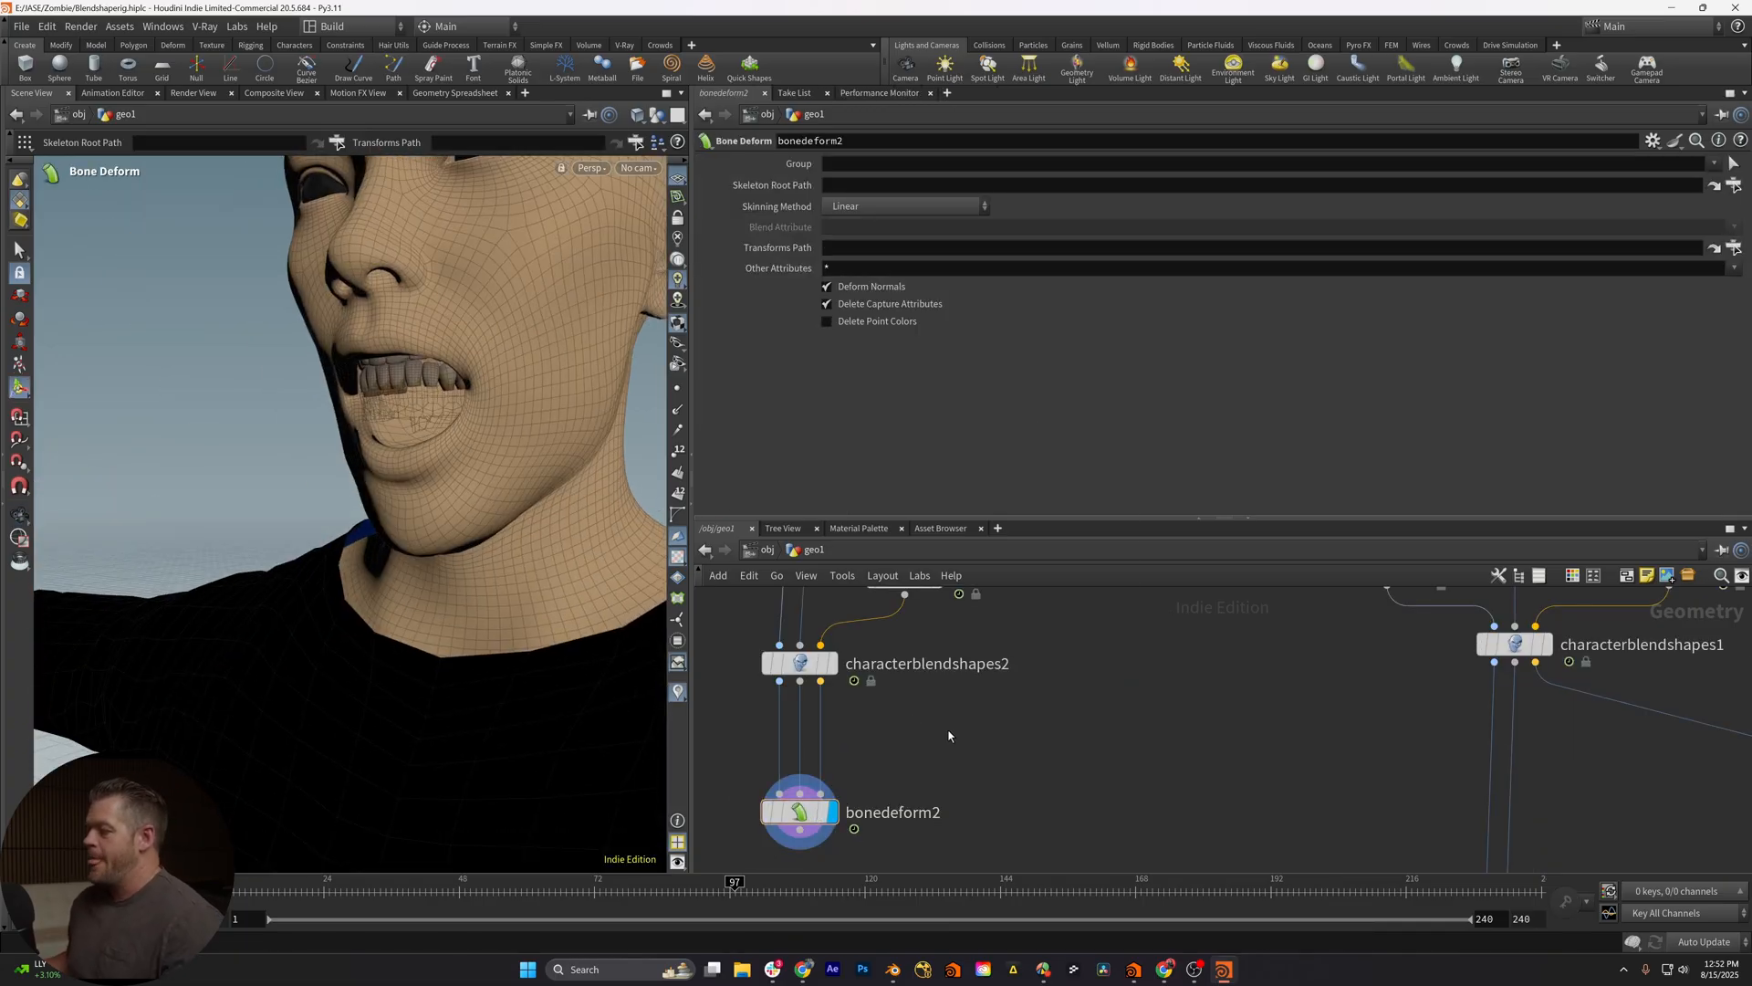
# Add a Rig Pose node after the blend shapes and view its result on the character
pyautogui.press('Tab')
pyautogui.write('rig')
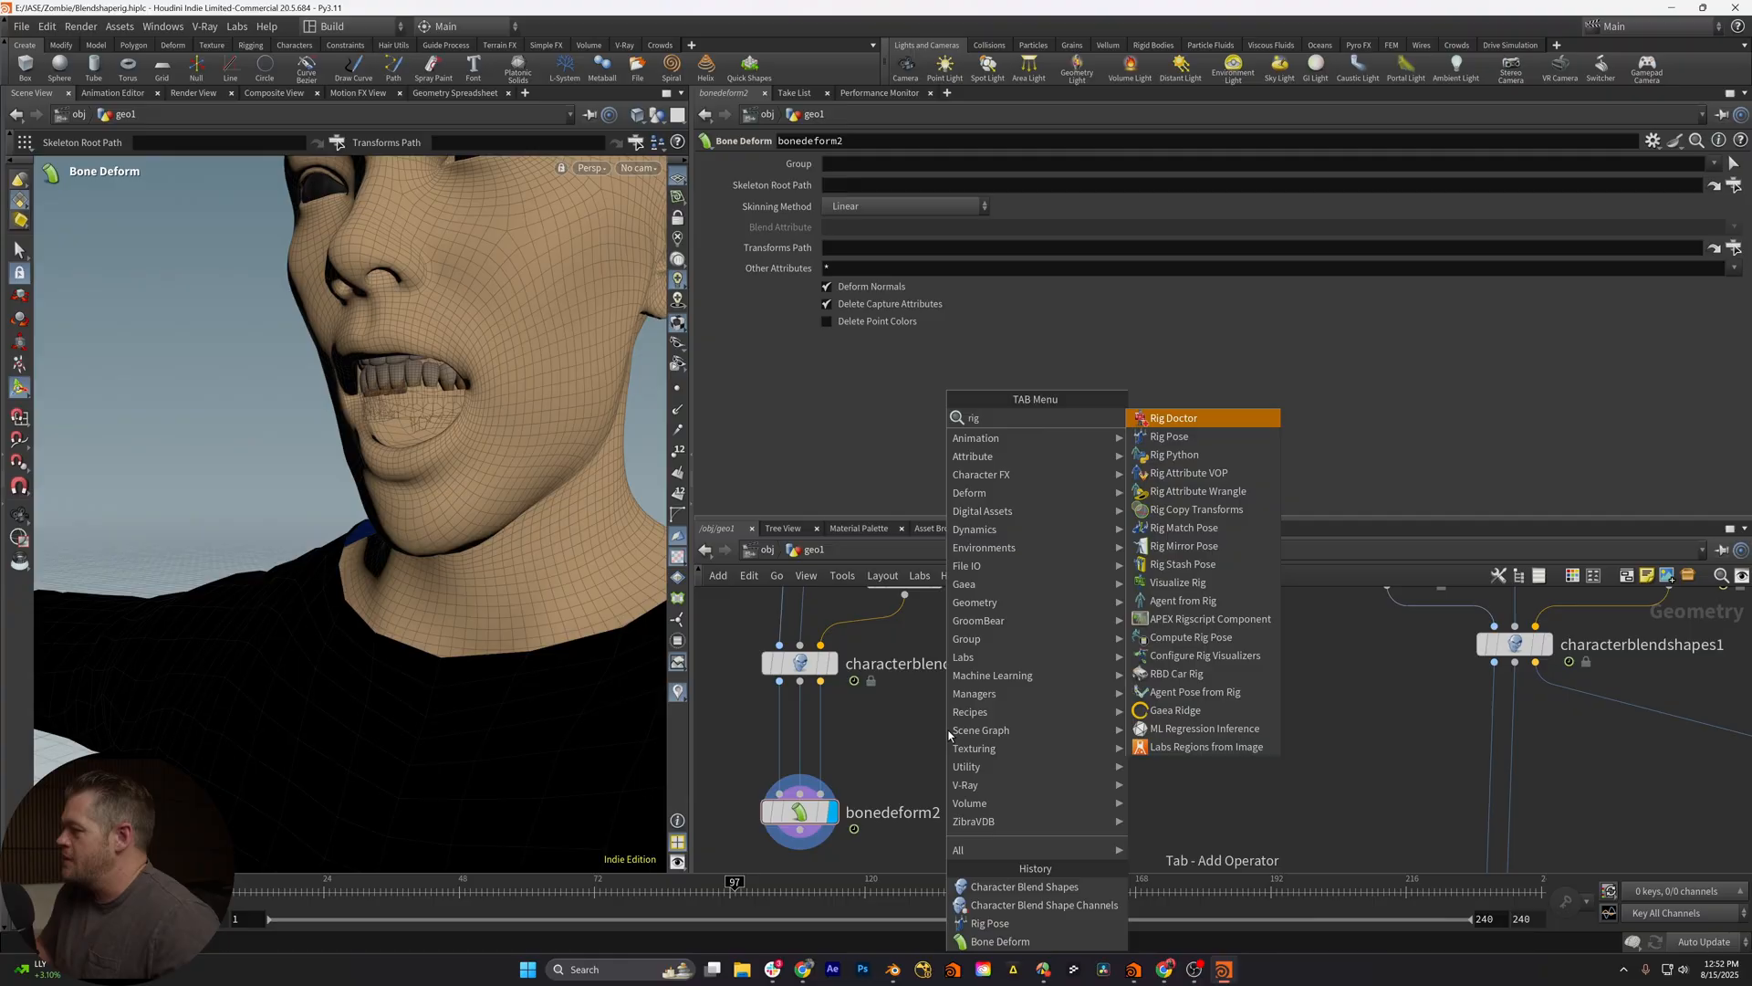
pyautogui.press('Down')
pyautogui.press('Return')
pyautogui.click(946, 729)
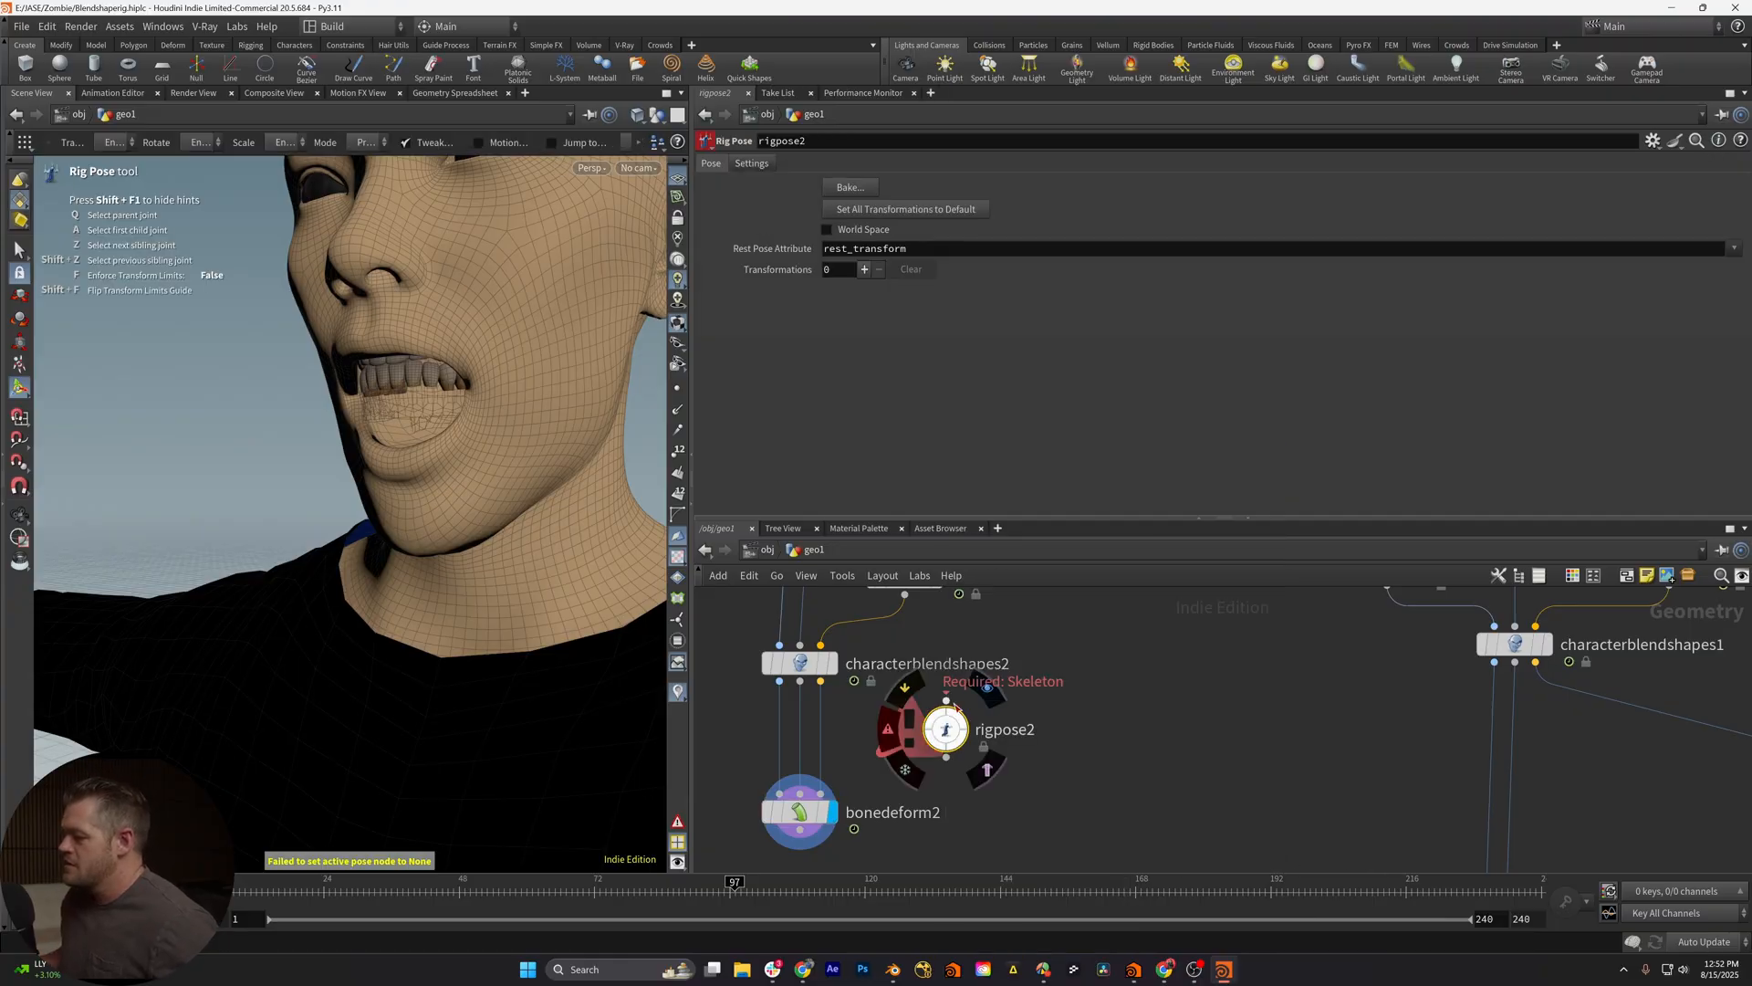
pyautogui.click(904, 684)
pyautogui.click(962, 728)
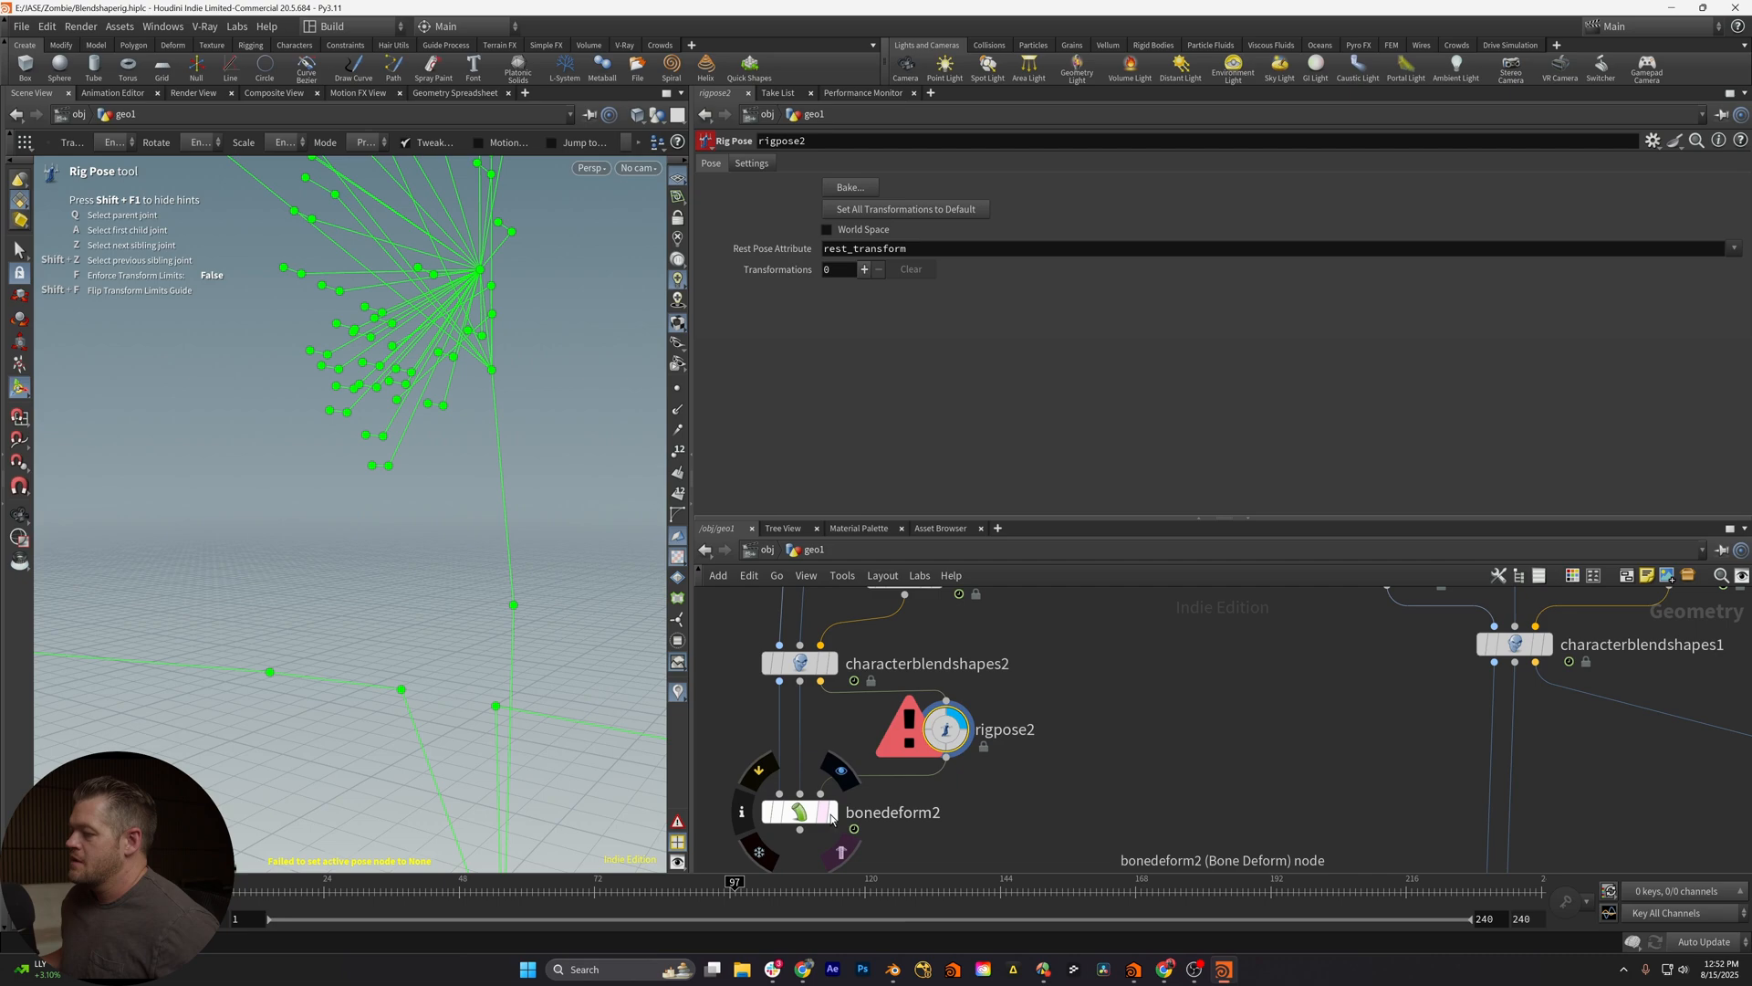
pyautogui.click(841, 771)
pyautogui.click(799, 813)
pyautogui.click(945, 730)
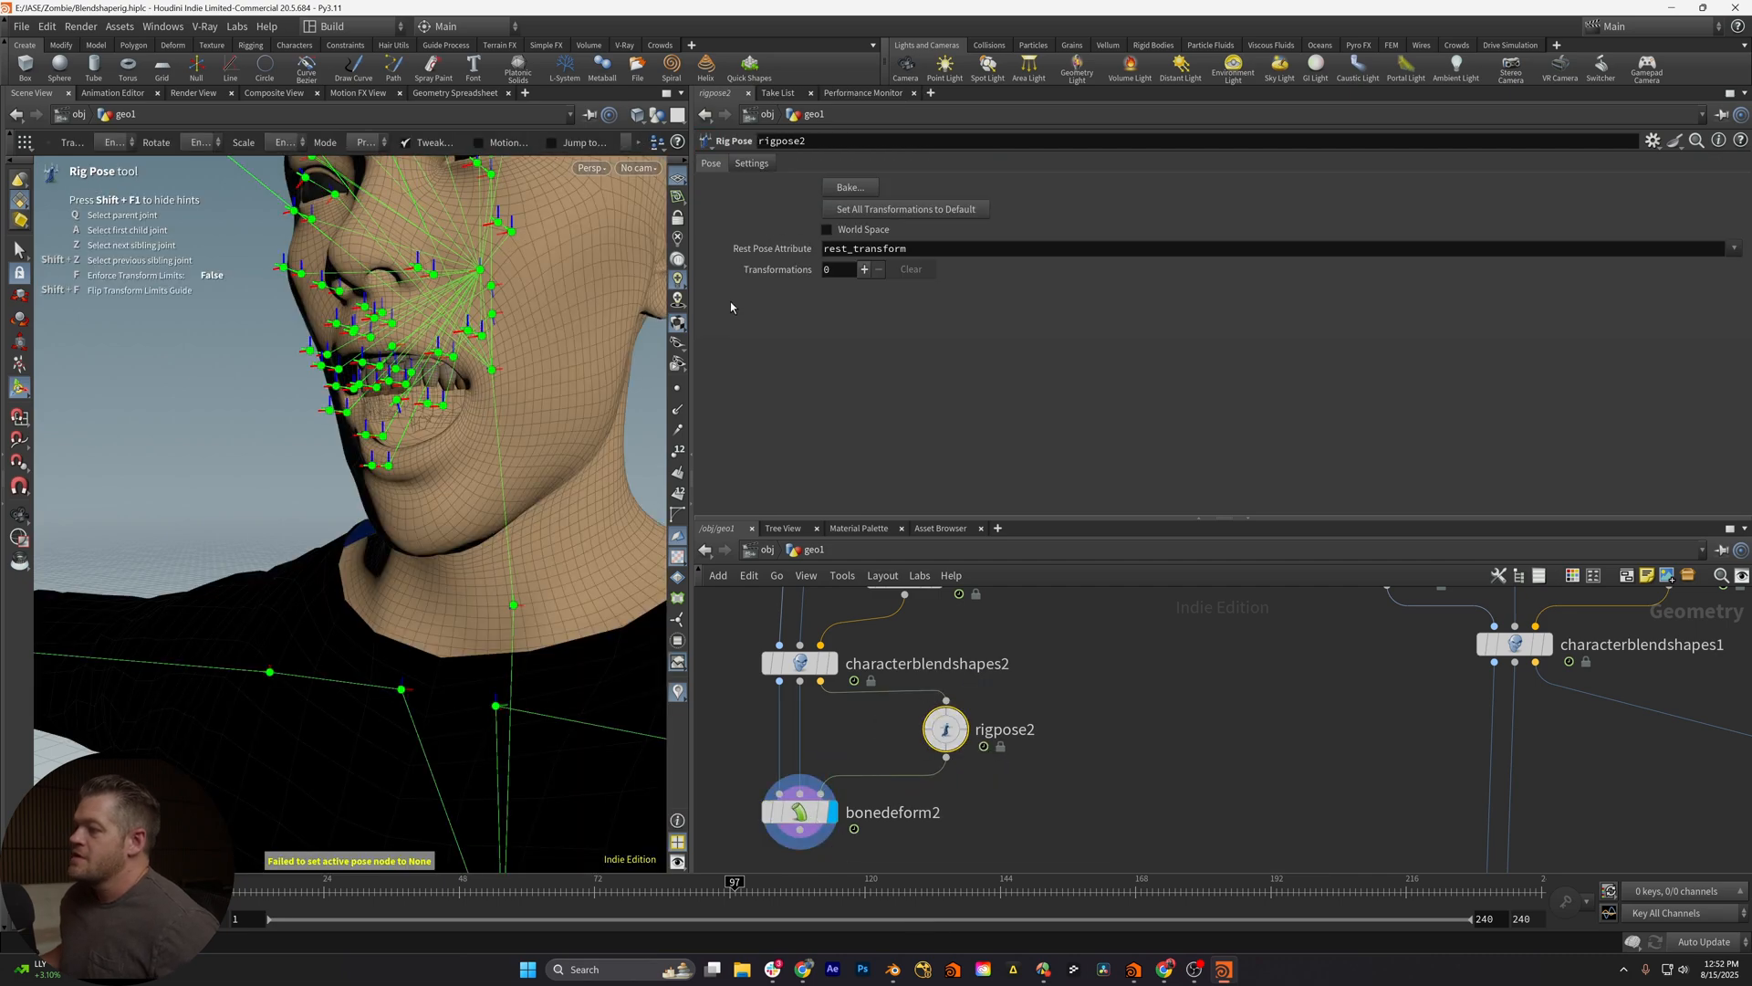
pyautogui.keyDown('alt'); pyautogui.moveTo(411, 410); pyautogui.dragTo(528, 319); pyautogui.keyUp('alt')
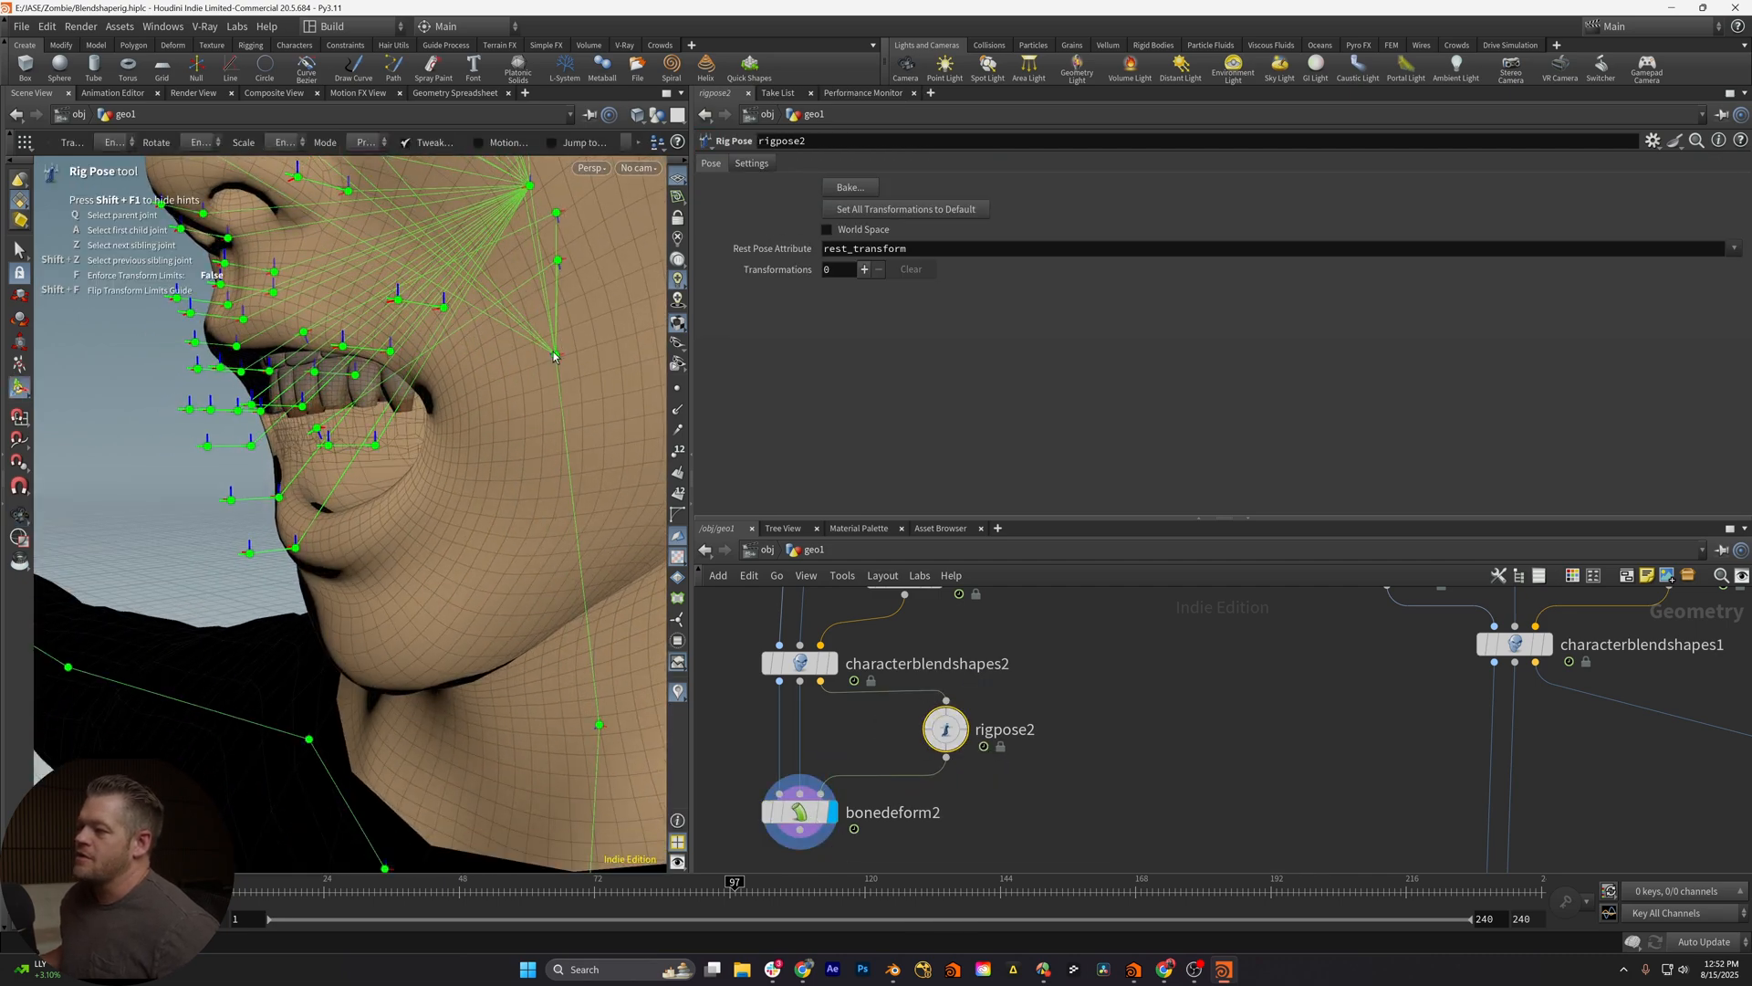
# Add a pose entry for the jaw joint and rotate it open about 17.4 degrees in X
pyautogui.click(559, 261)
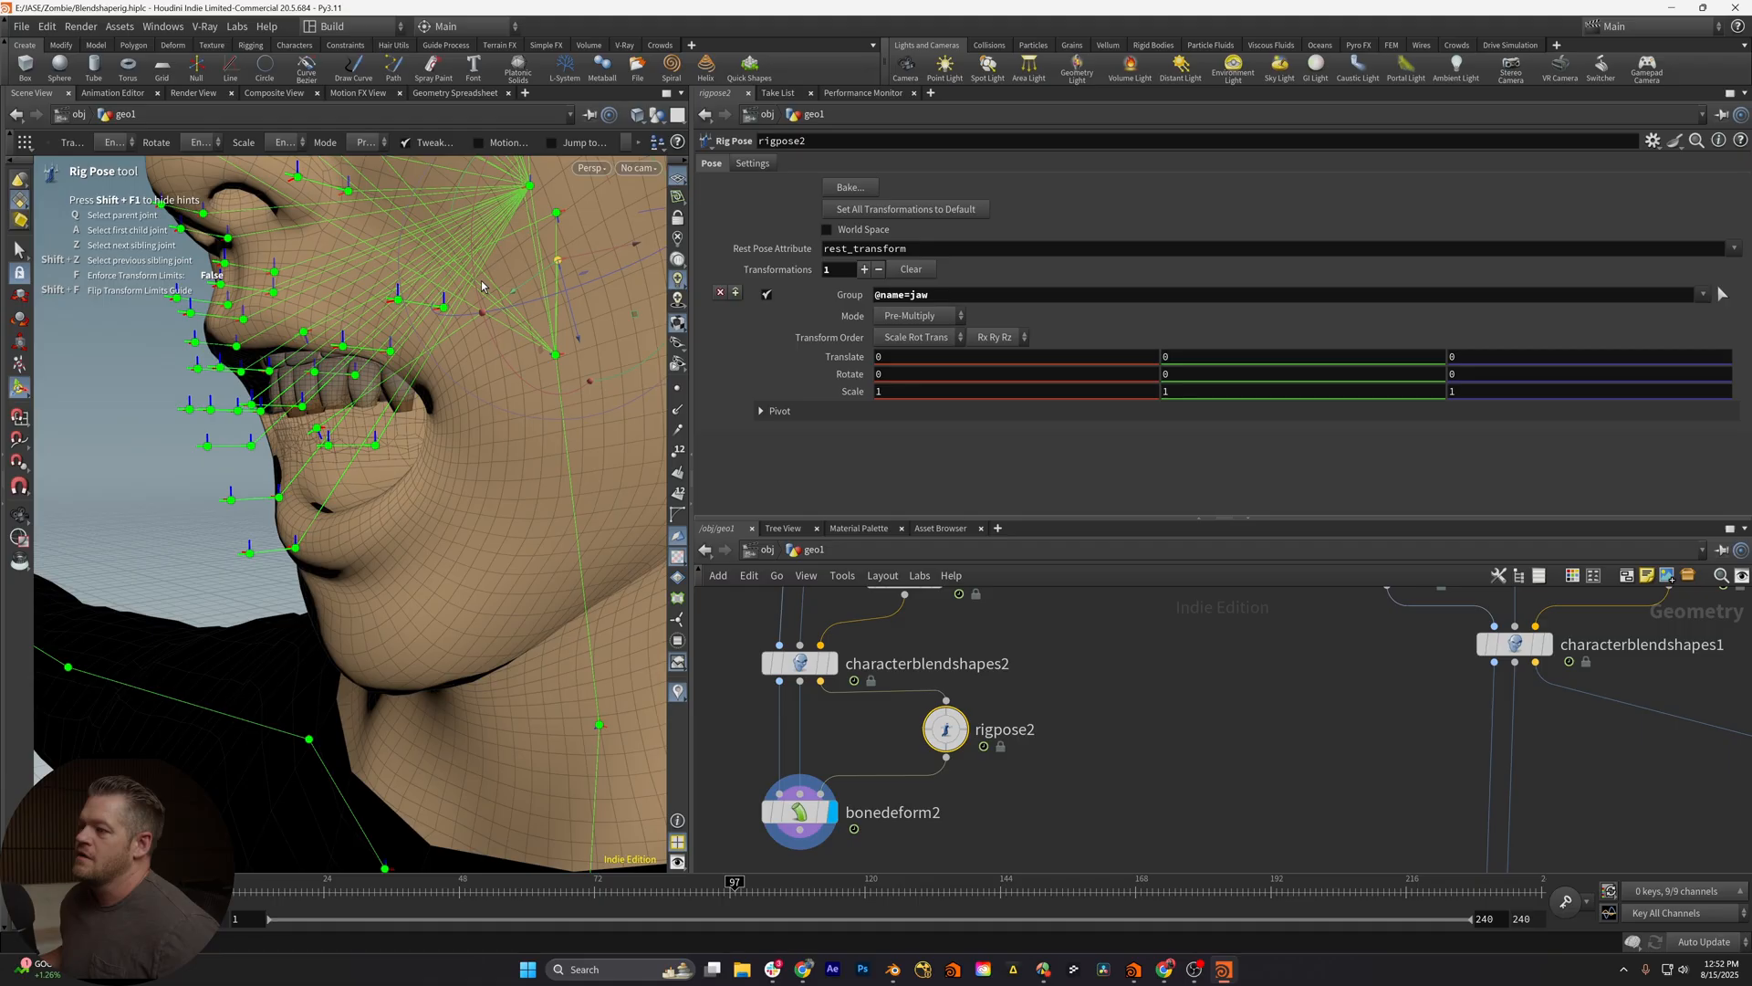
pyautogui.moveTo(482, 286)
pyautogui.mouseDown()
pyautogui.moveTo(494, 325)
pyautogui.moveTo(405, 468)
pyautogui.mouseUp()
pyautogui.press('Escape')
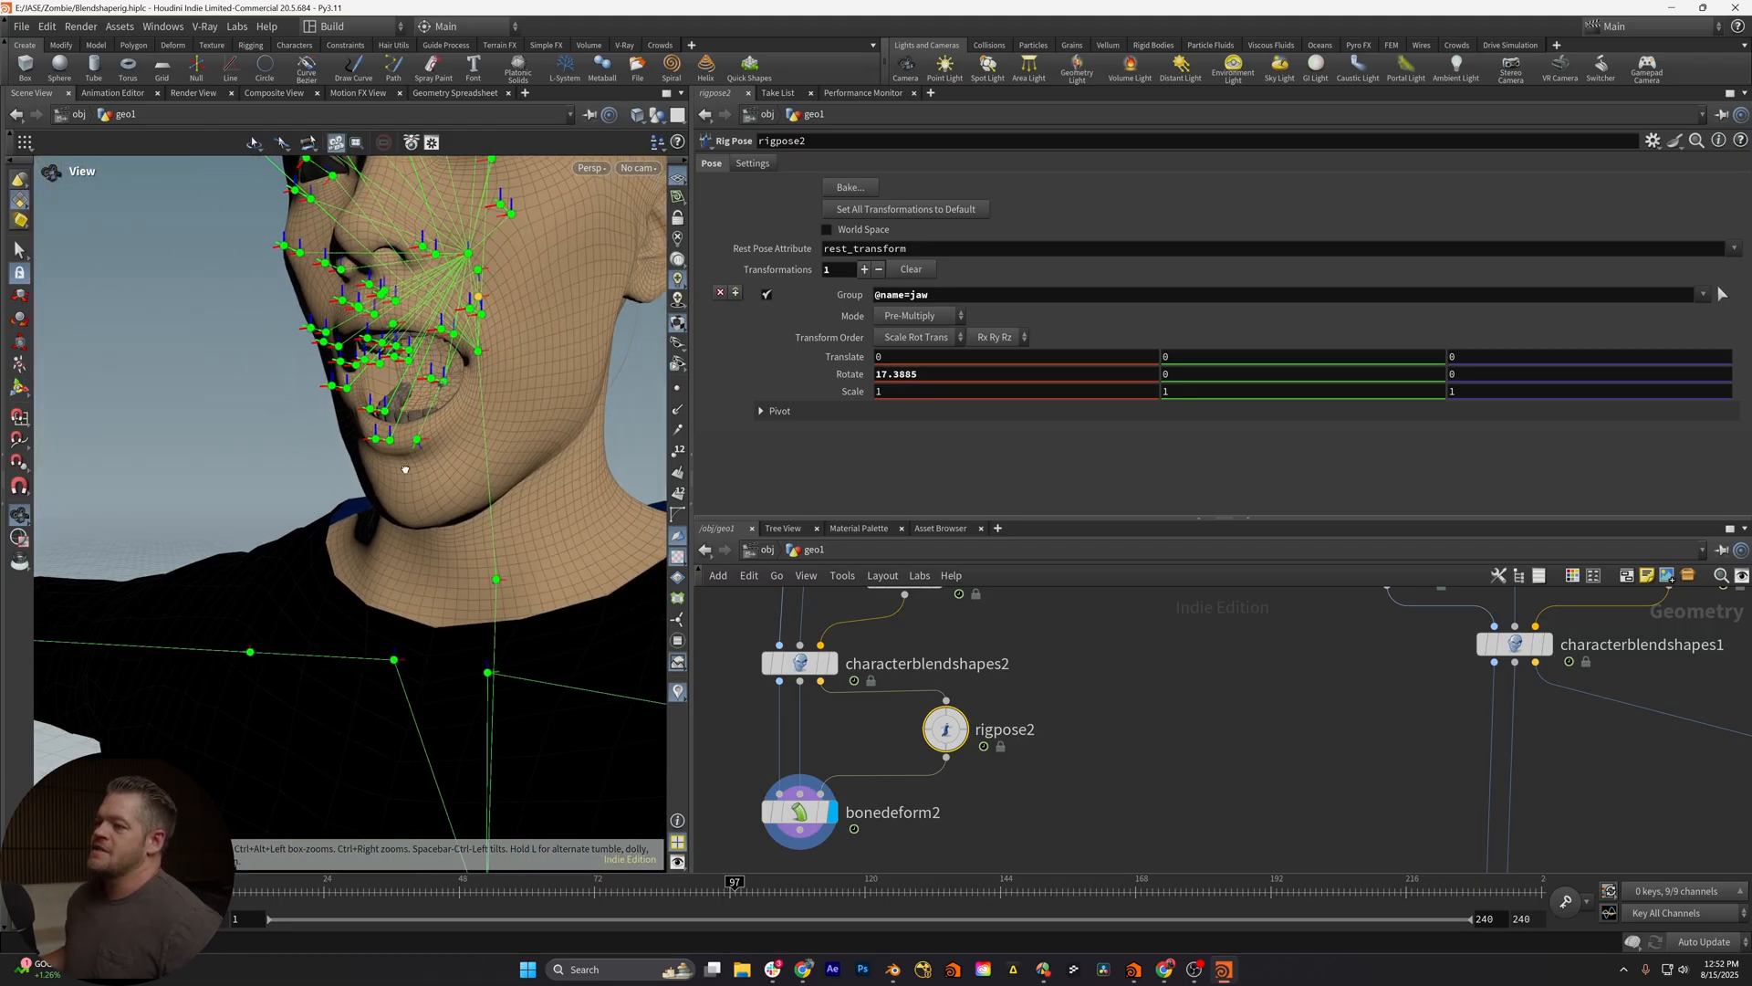
pyautogui.press('Escape')
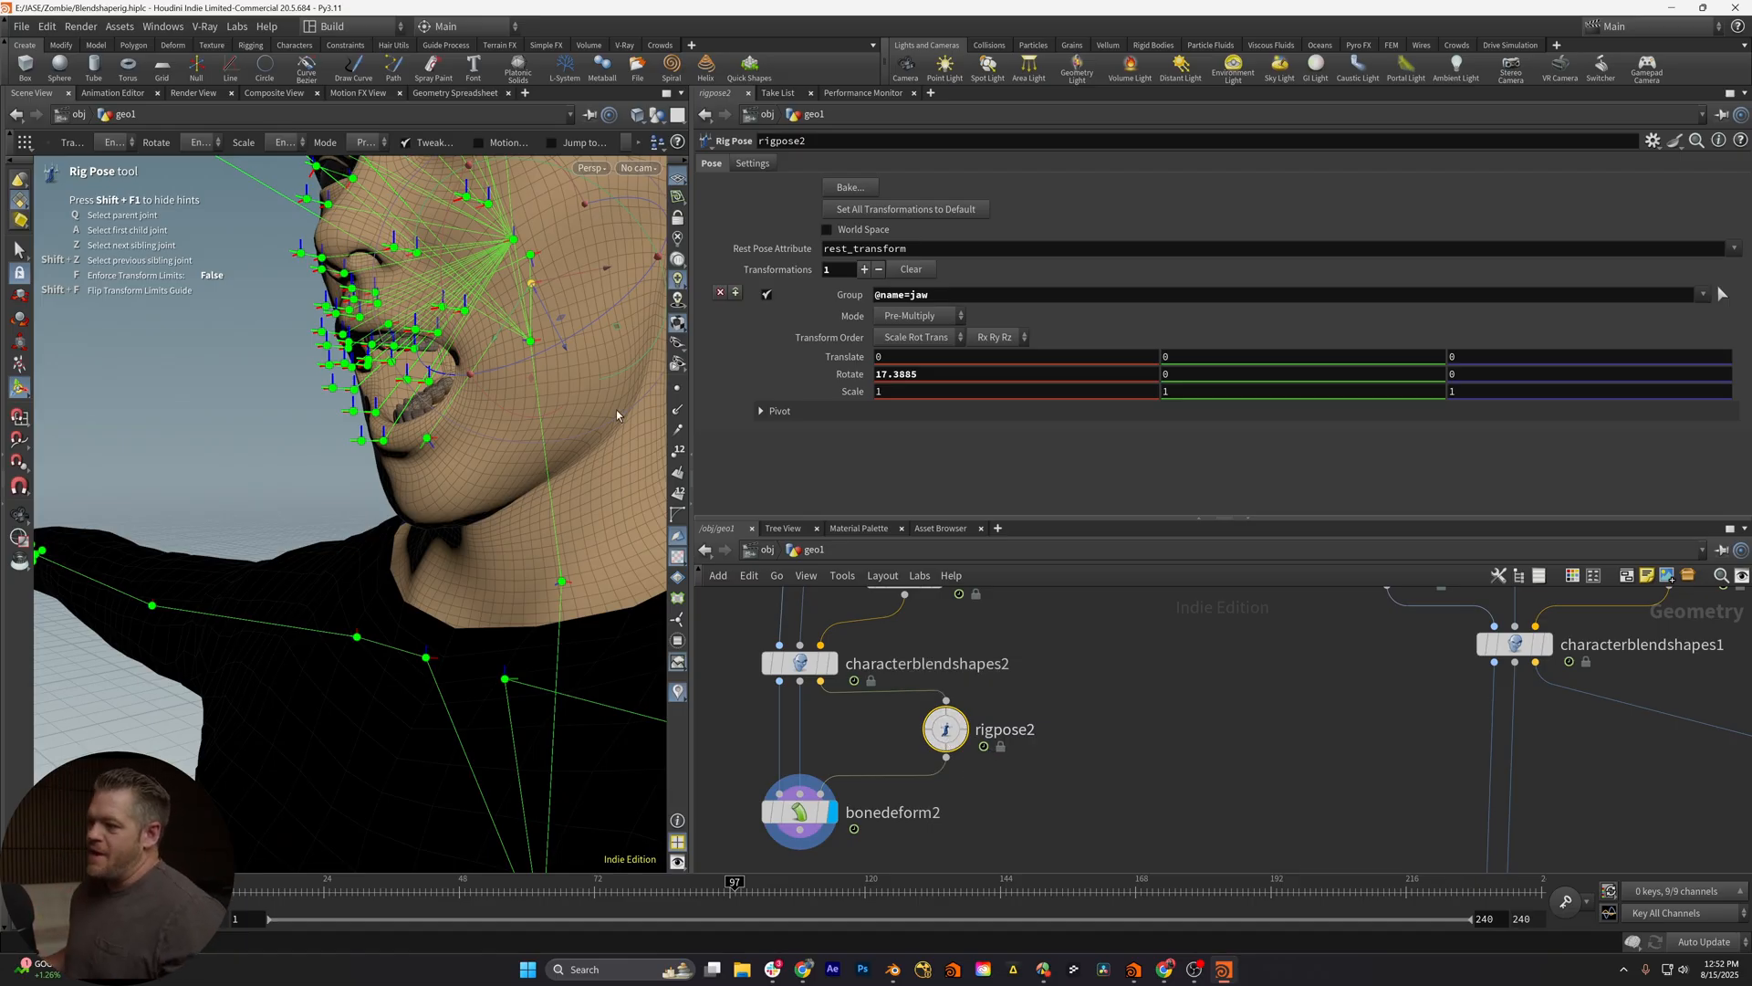
# Move bonedeform2 down and add a Skeleton Blend node to the network
pyautogui.moveTo(821, 685); pyautogui.dragTo(831, 806)
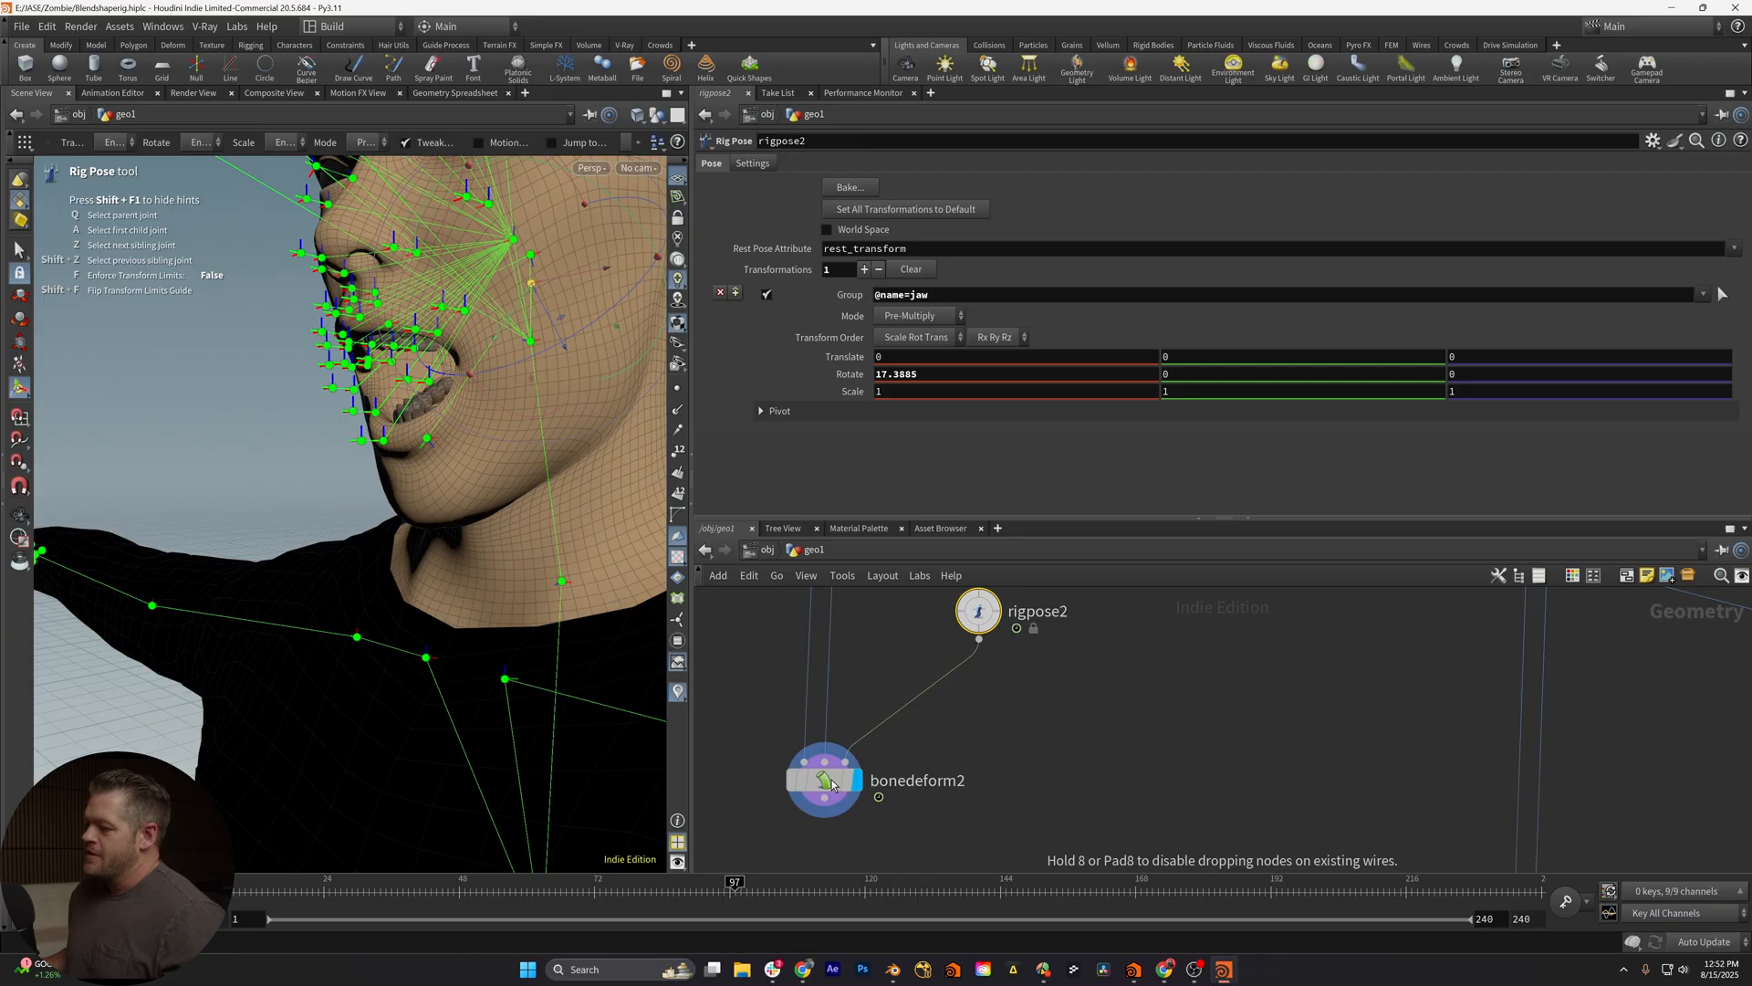
pyautogui.scroll(-4, 958, 740)
pyautogui.scroll(-2, 1063, 710)
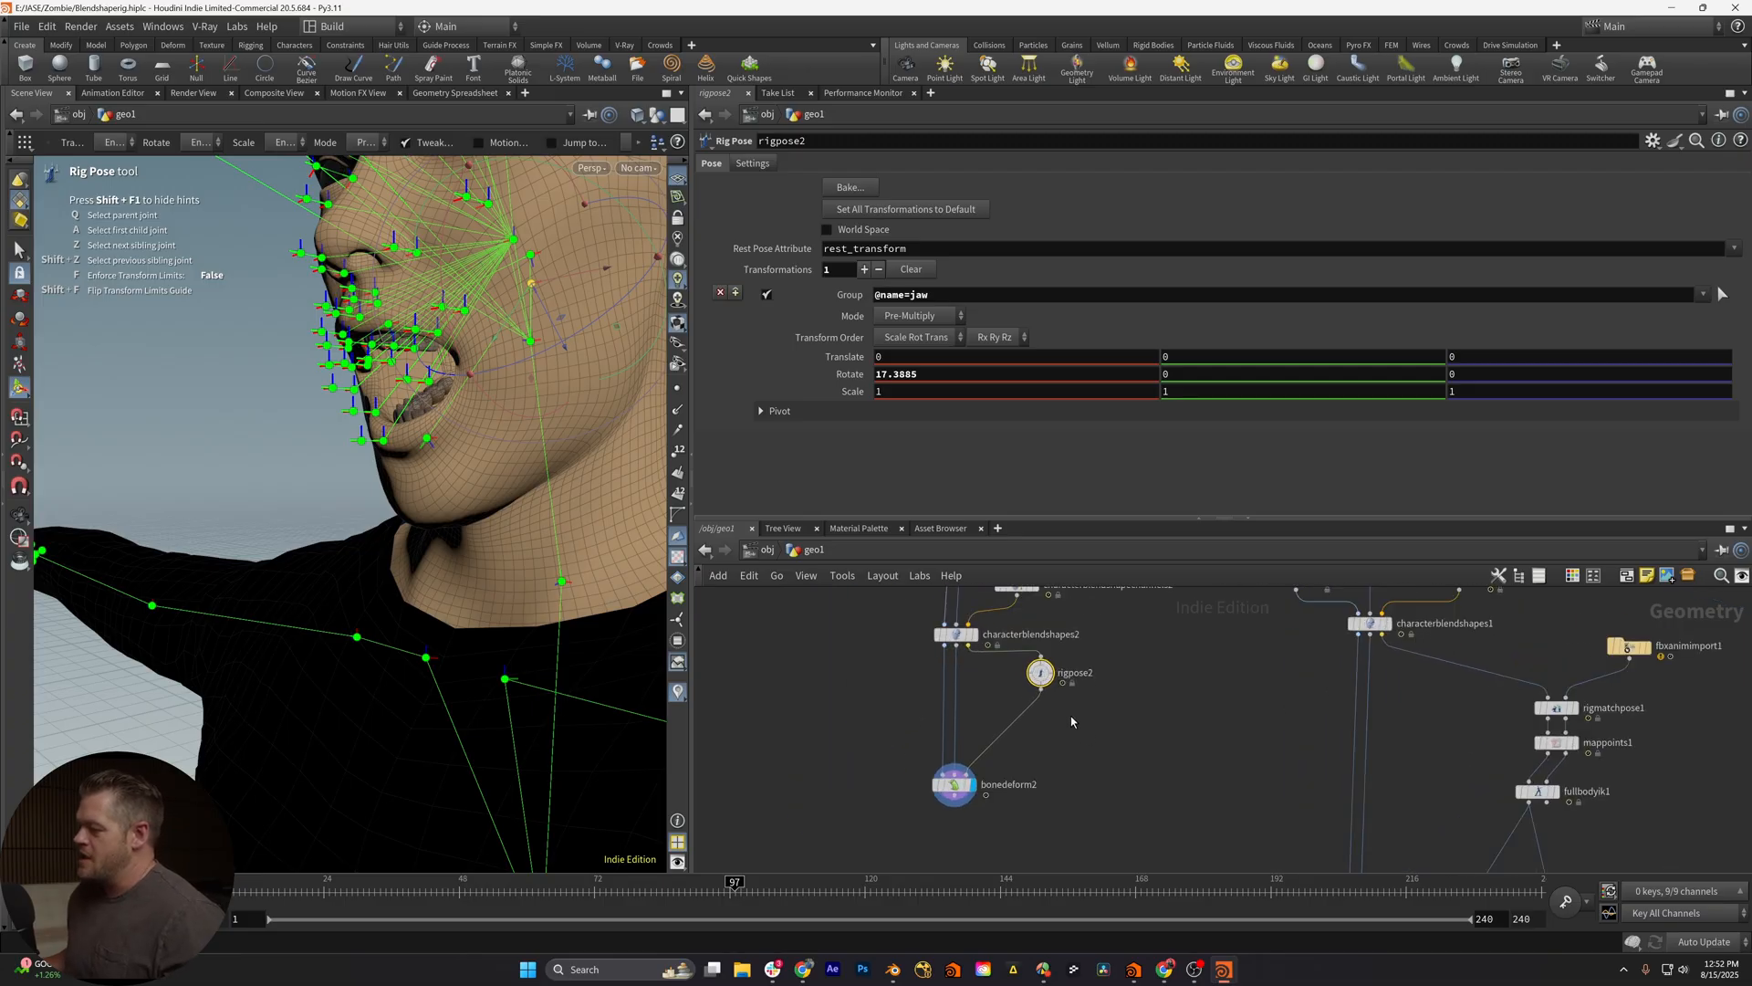
pyautogui.press('Tab')
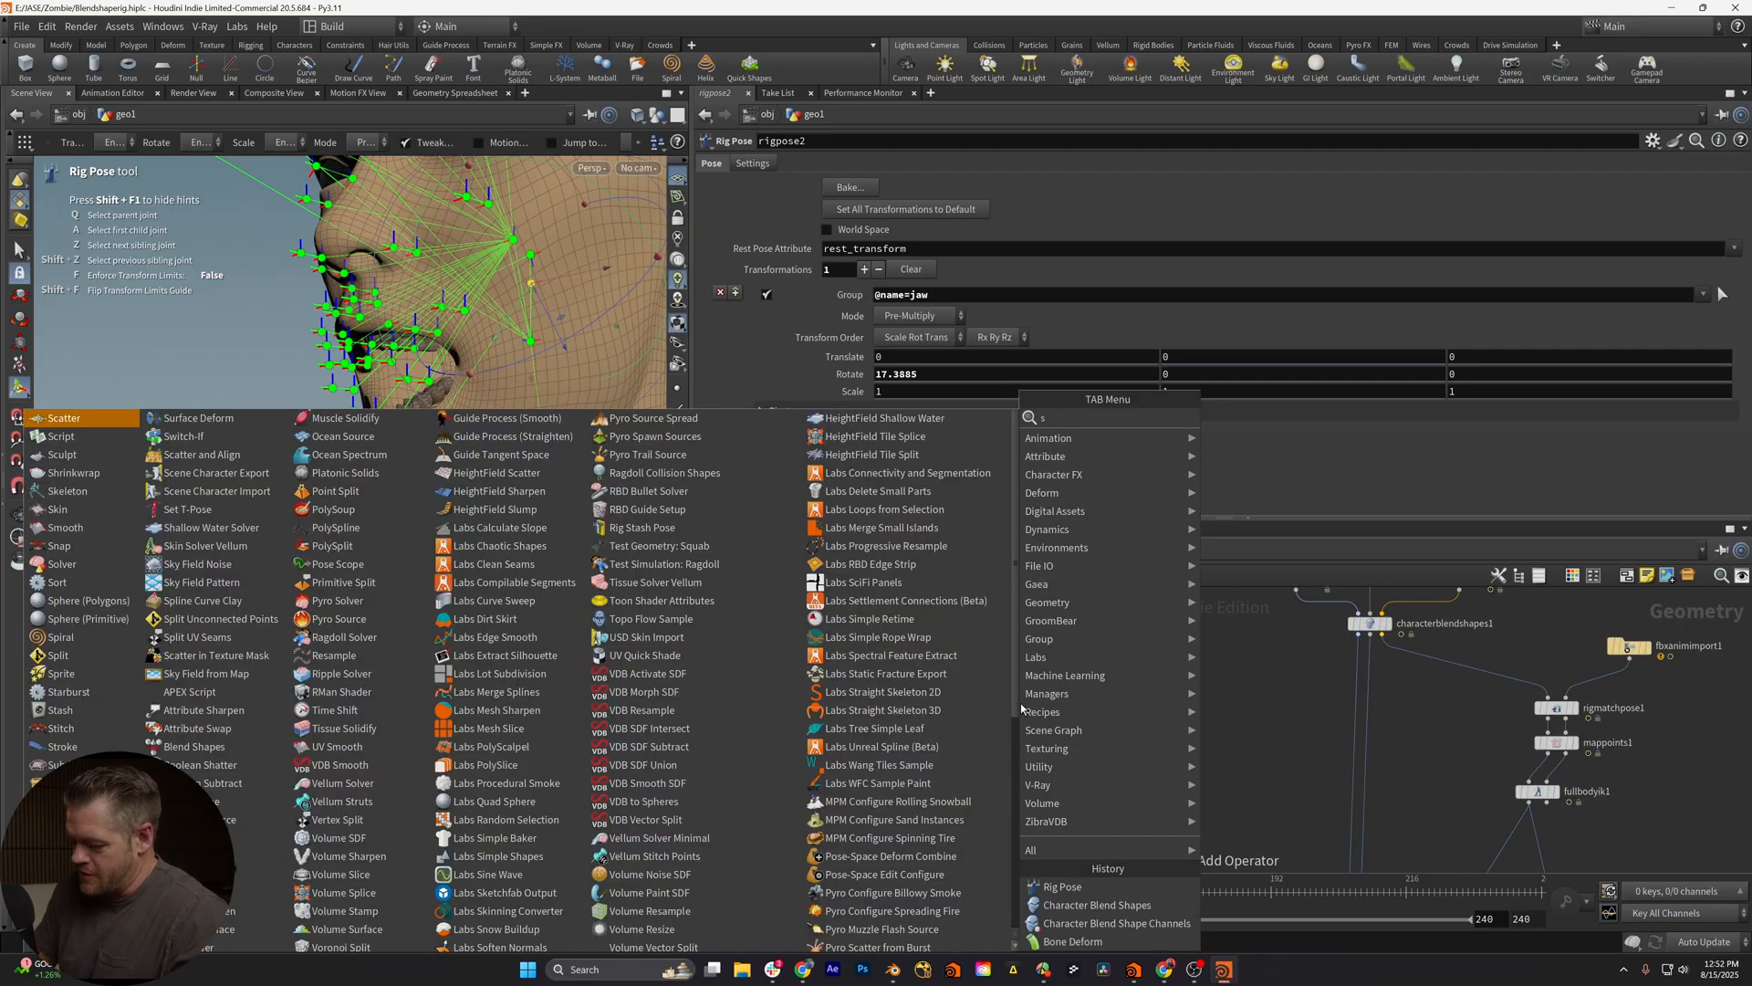
pyautogui.write('skel')
pyautogui.press('Down')
pyautogui.press('Return')
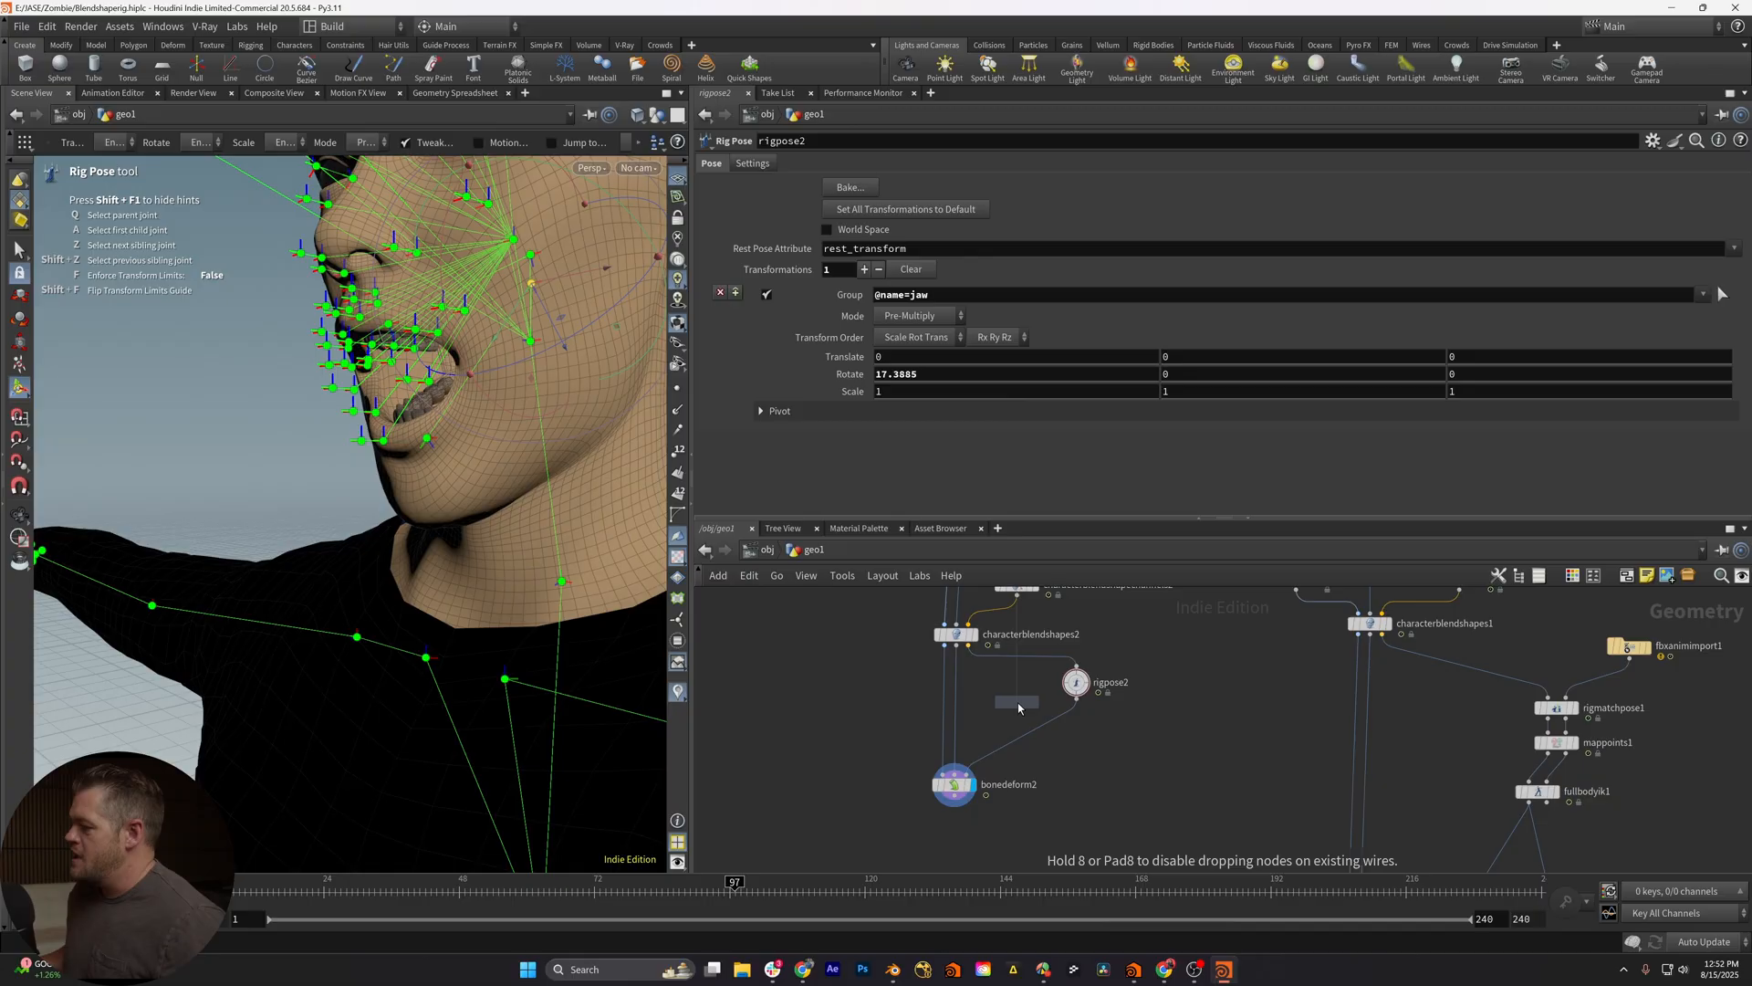
pyautogui.click(1011, 713)
# Wire characterblendshapes2 and rigpose2 into skeletonblend2, feed it to bonedeform2, with weight1 at 1
pyautogui.click(1007, 697)
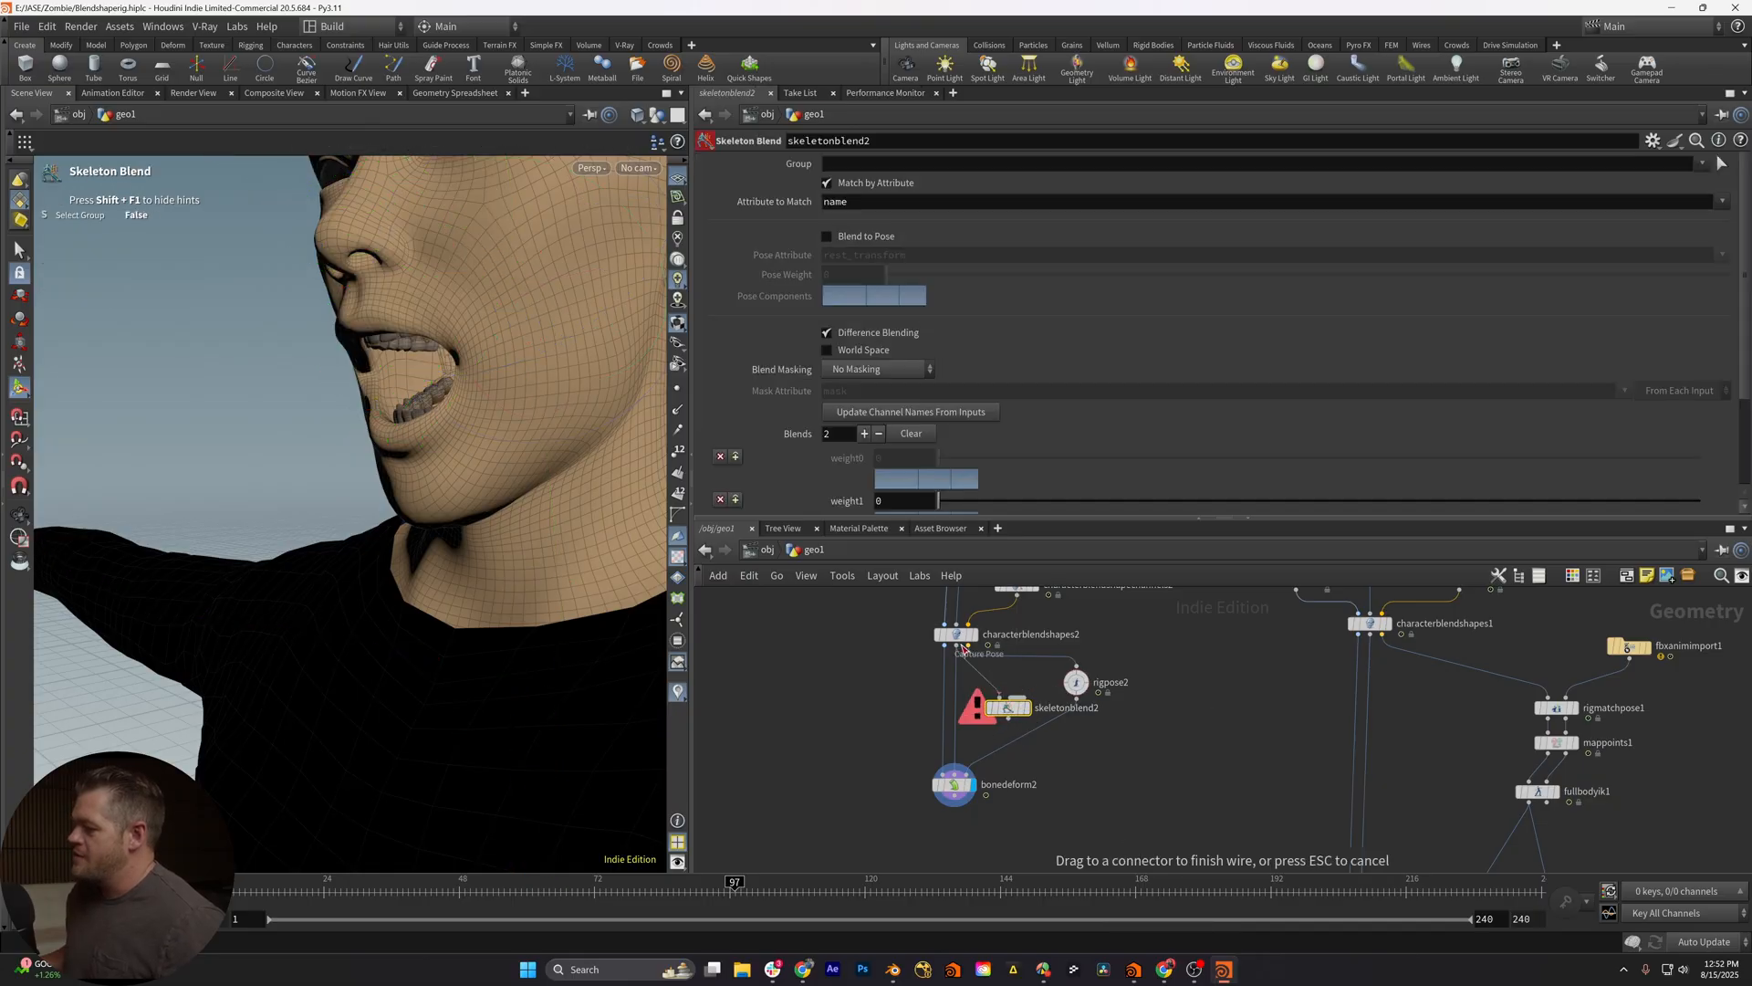
pyautogui.click(977, 664)
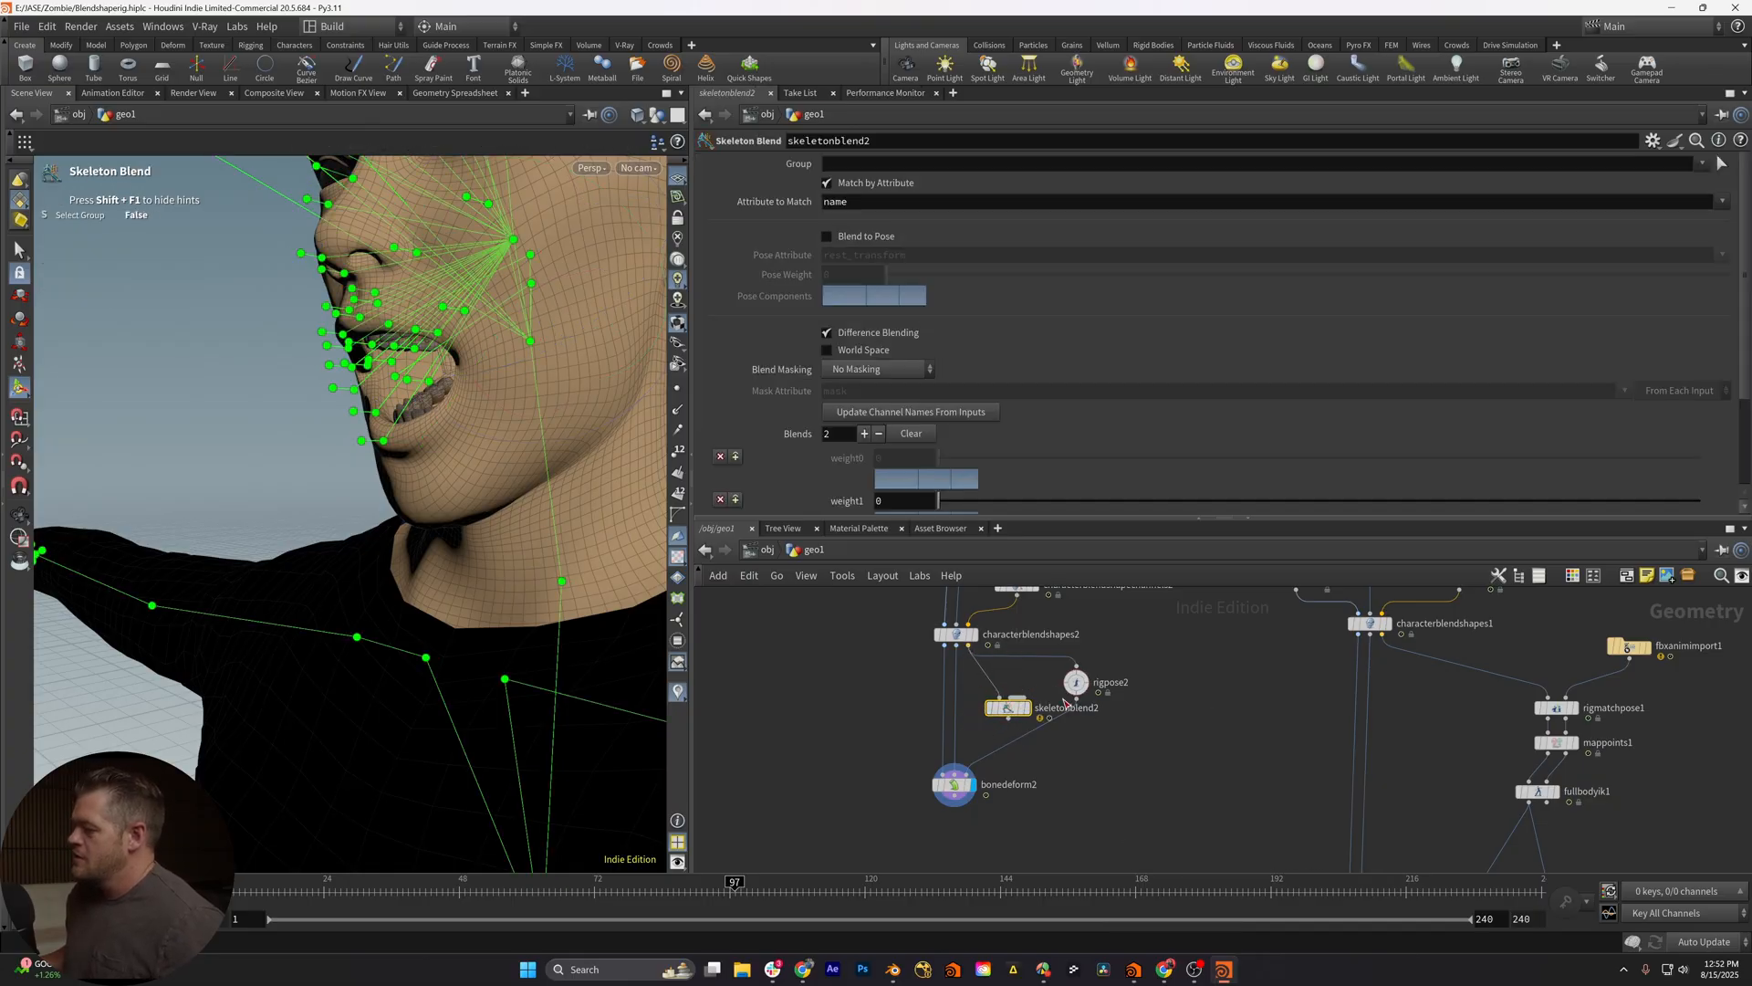
pyautogui.click(976, 769)
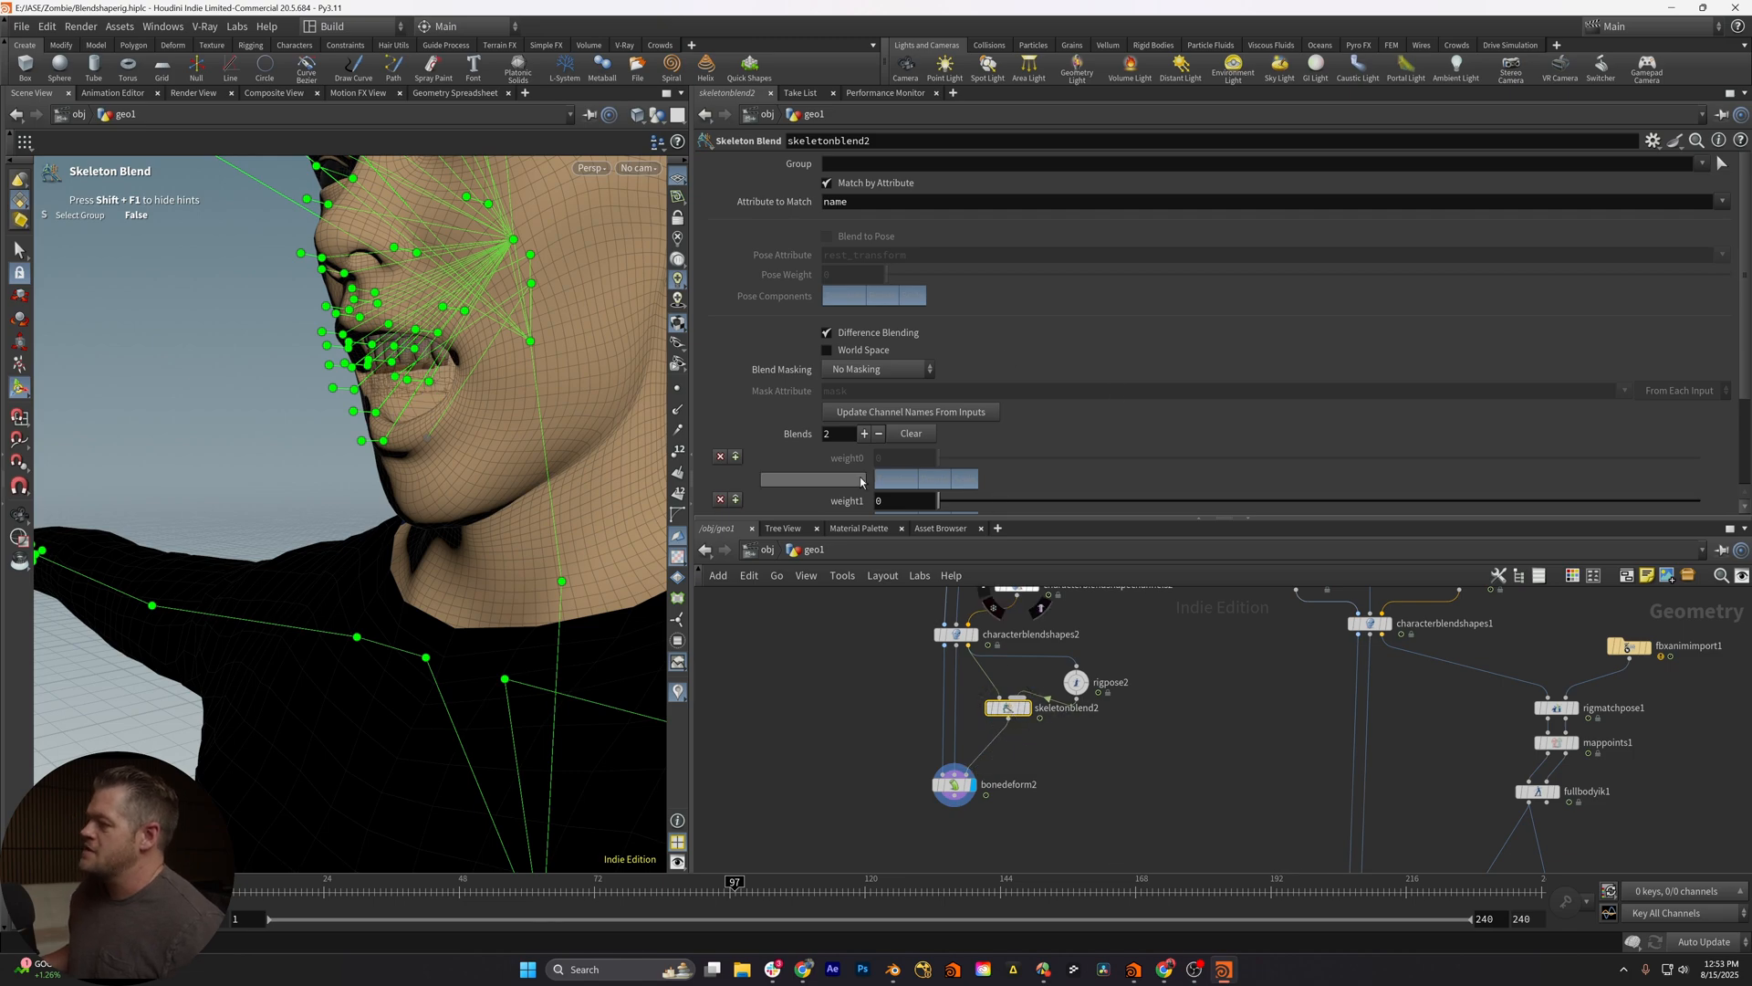
pyautogui.scroll(-2, 861, 480)
pyautogui.moveTo(954, 436)
pyautogui.mouseDown()
pyautogui.moveTo(1699, 436)
pyautogui.moveTo(938, 435)
pyautogui.mouseUp()
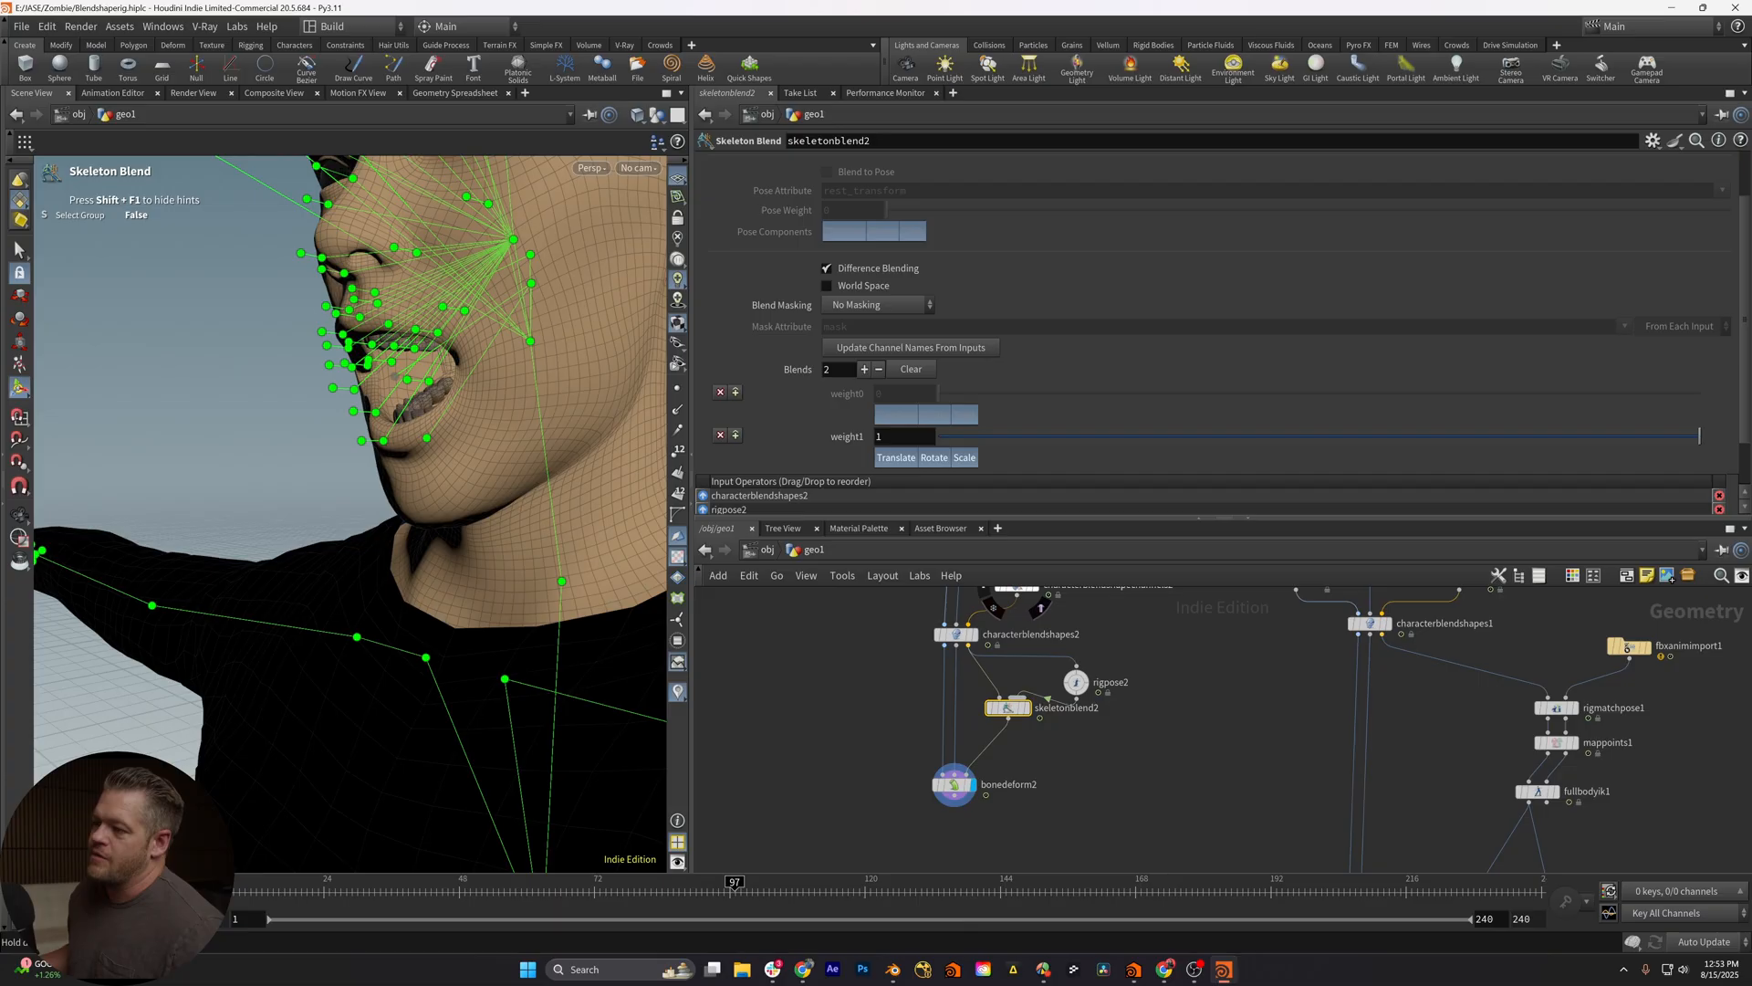
pyautogui.hotkey('ctrl', 'z')
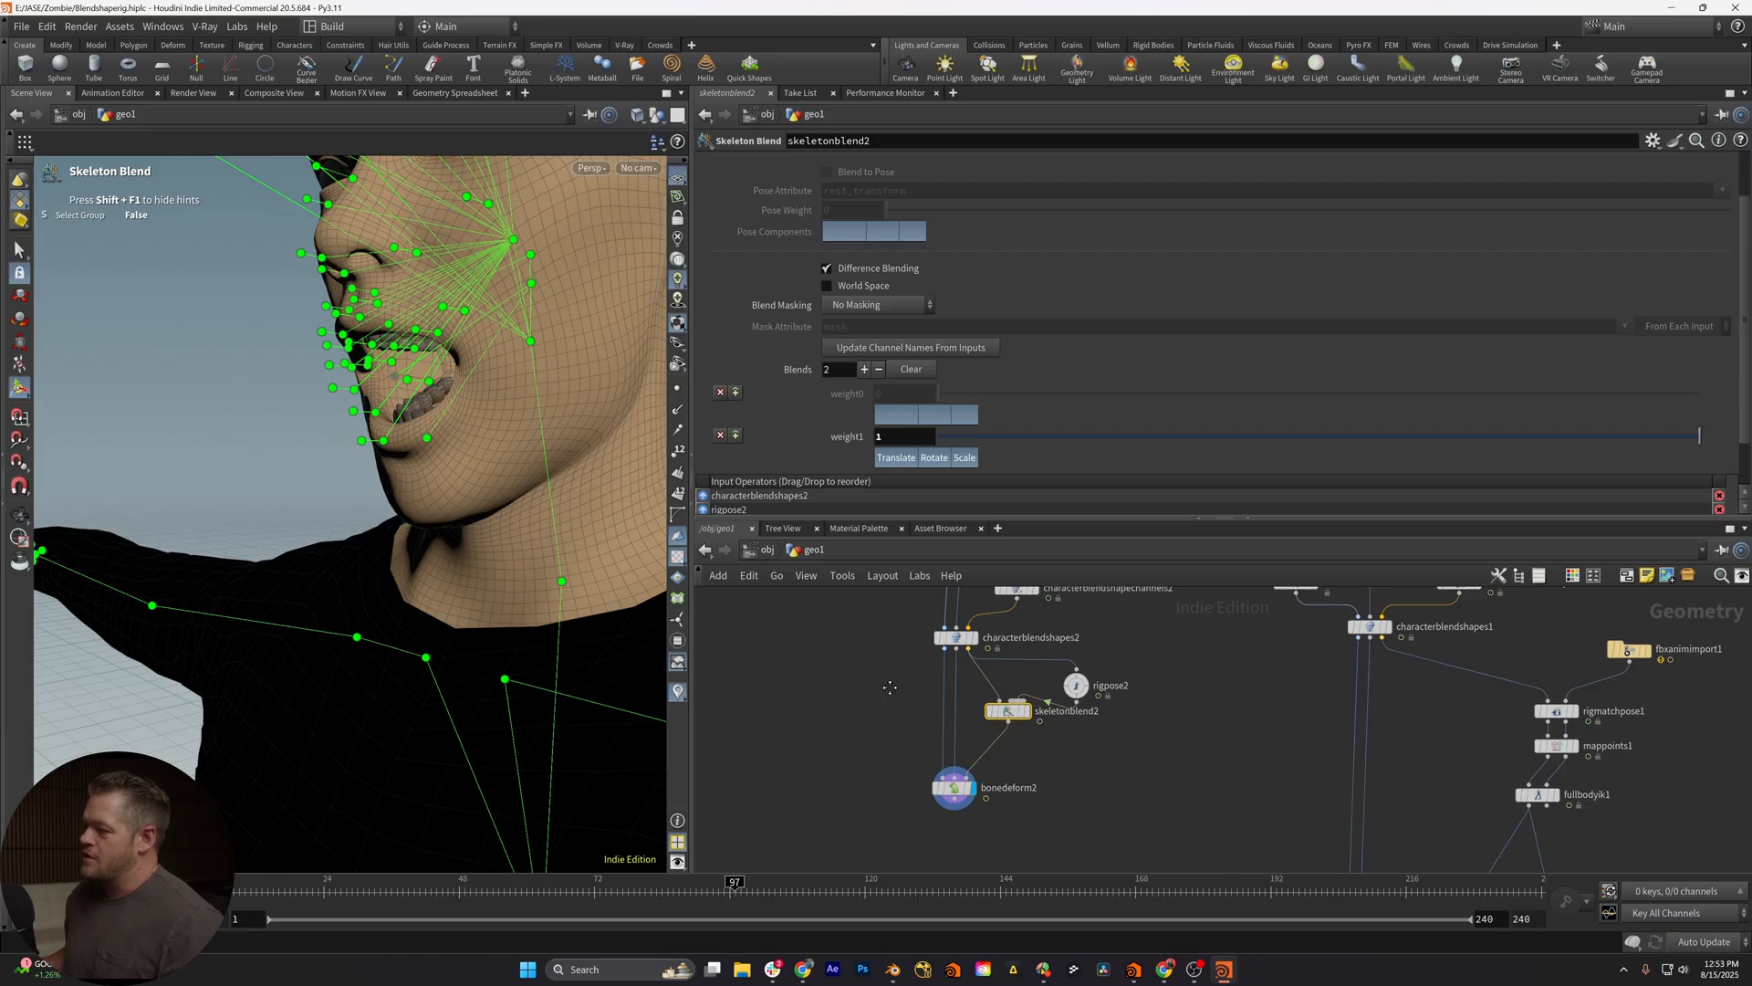
# Copy the jawOpen parameter and paste a relative reference into skeletonblend2's weight1
pyautogui.moveTo(1164, 767); pyautogui.dragTo(1164, 794)
pyautogui.click(1013, 611)
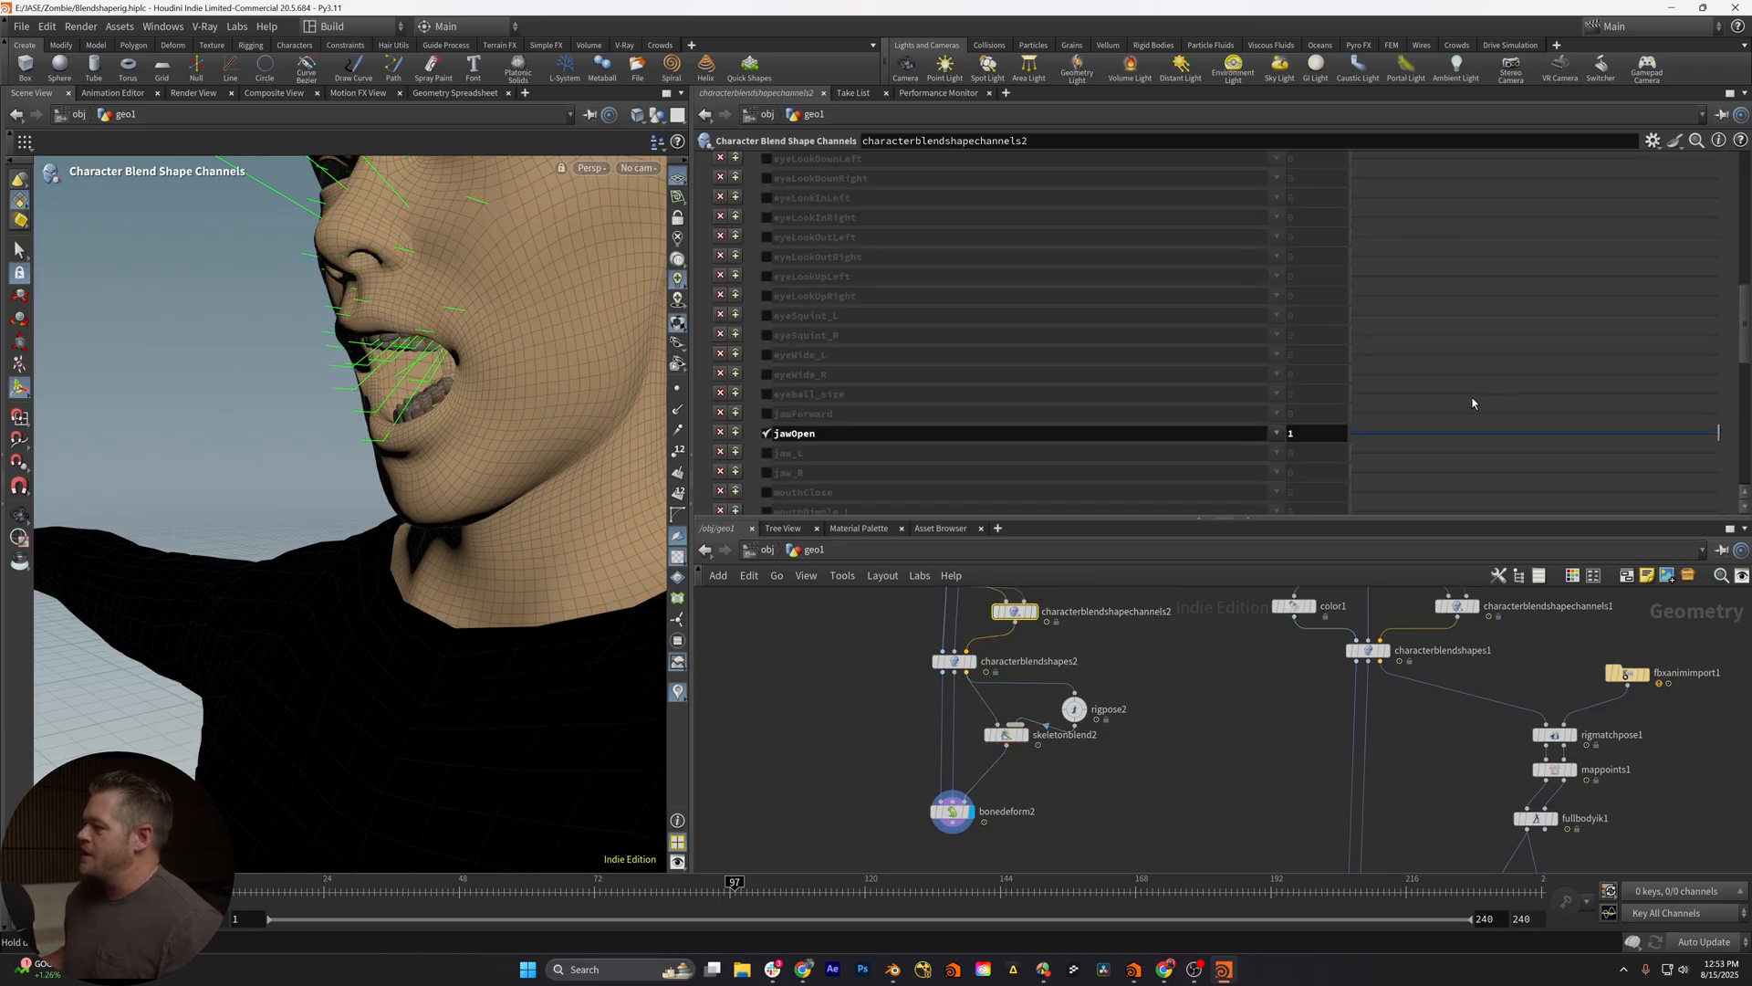
pyautogui.rightClick(1322, 433)
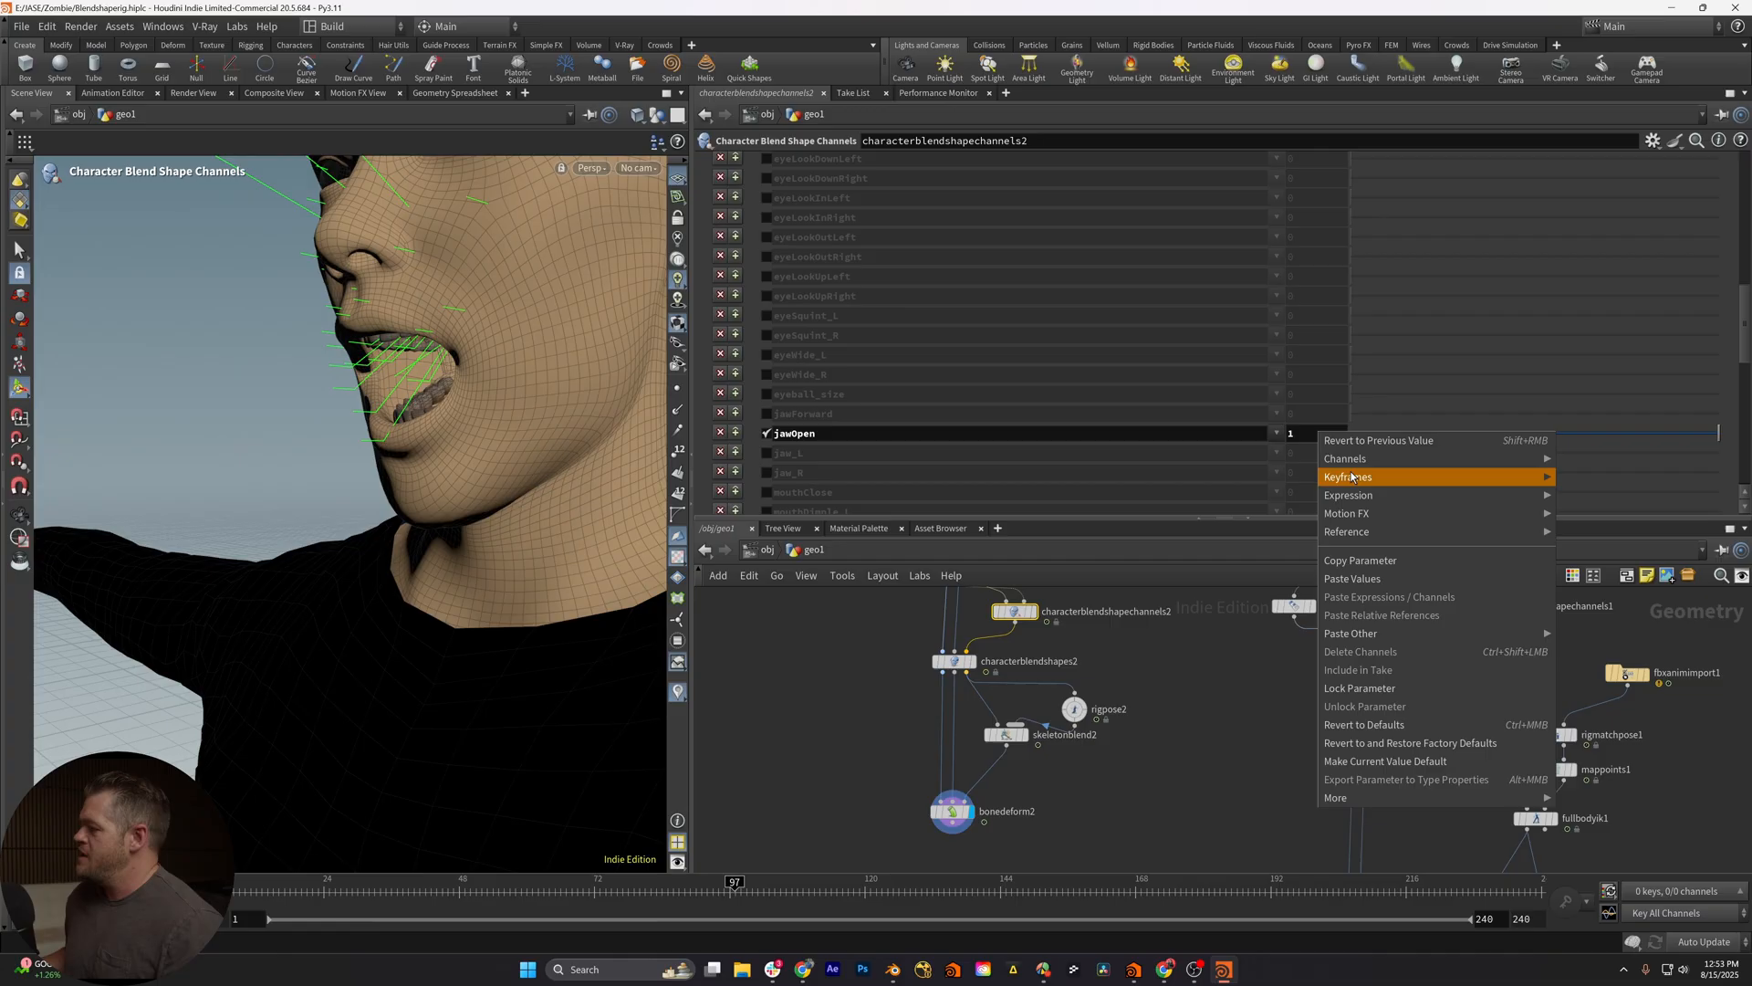
pyautogui.click(1364, 558)
pyautogui.click(1006, 734)
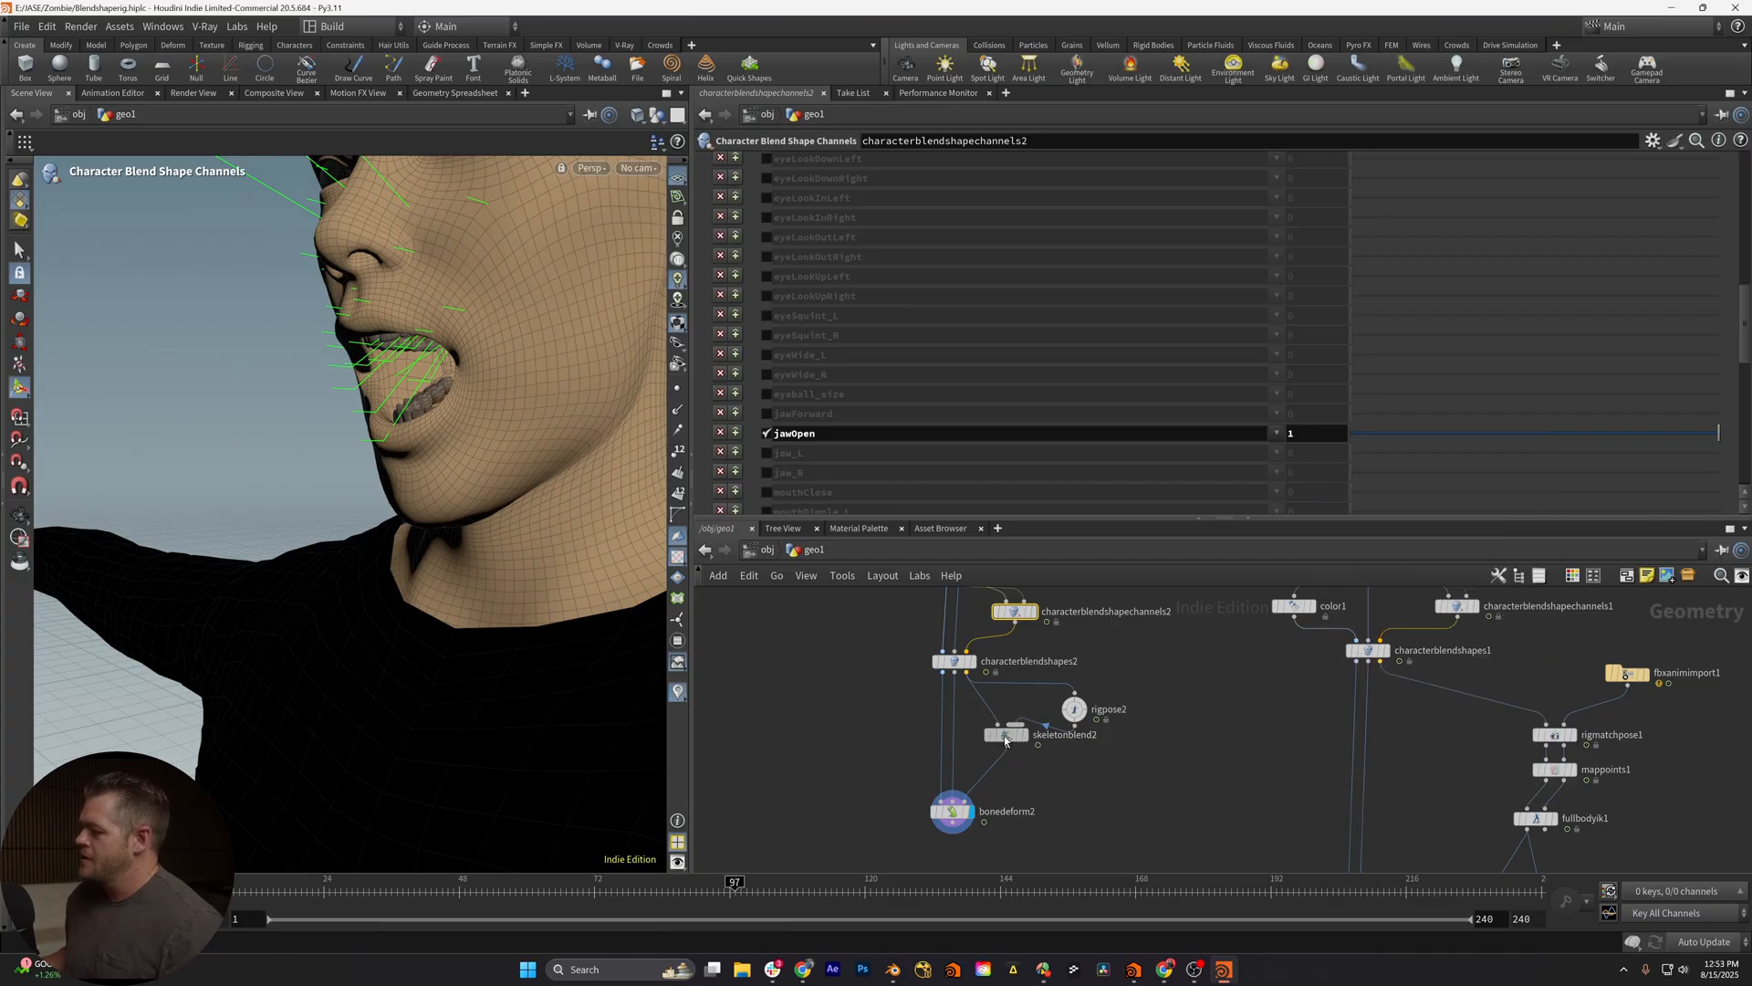
pyautogui.rightClick(902, 436)
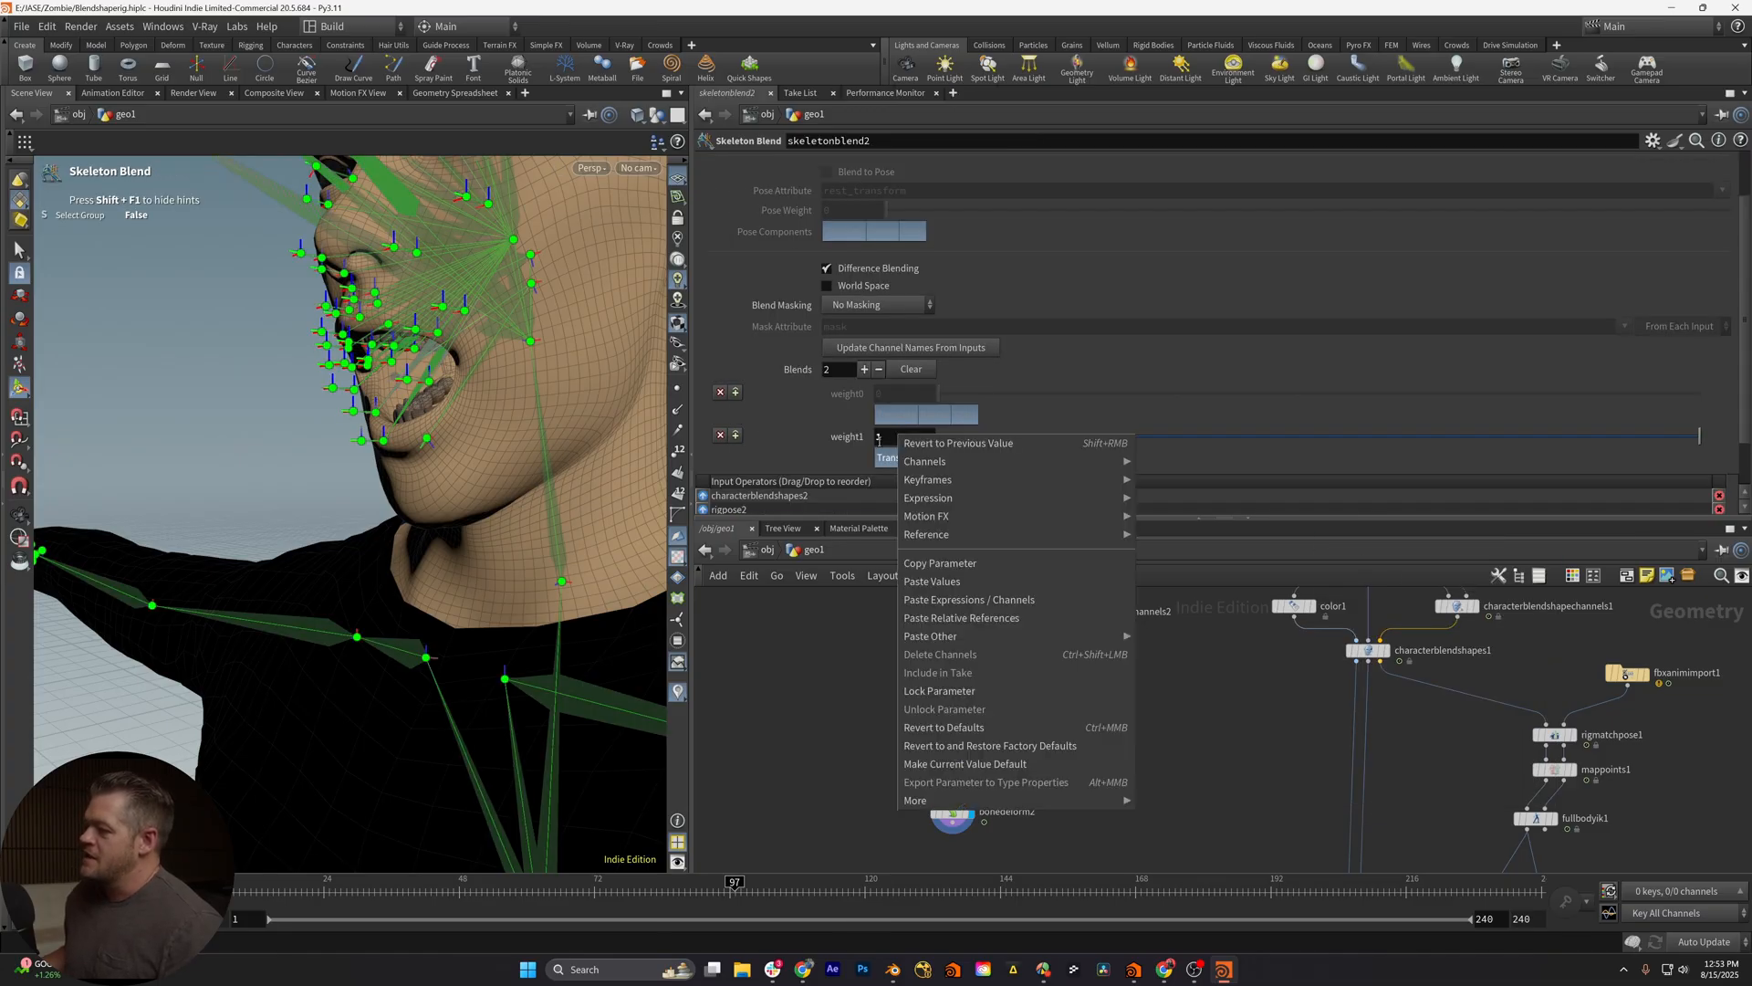
pyautogui.click(985, 617)
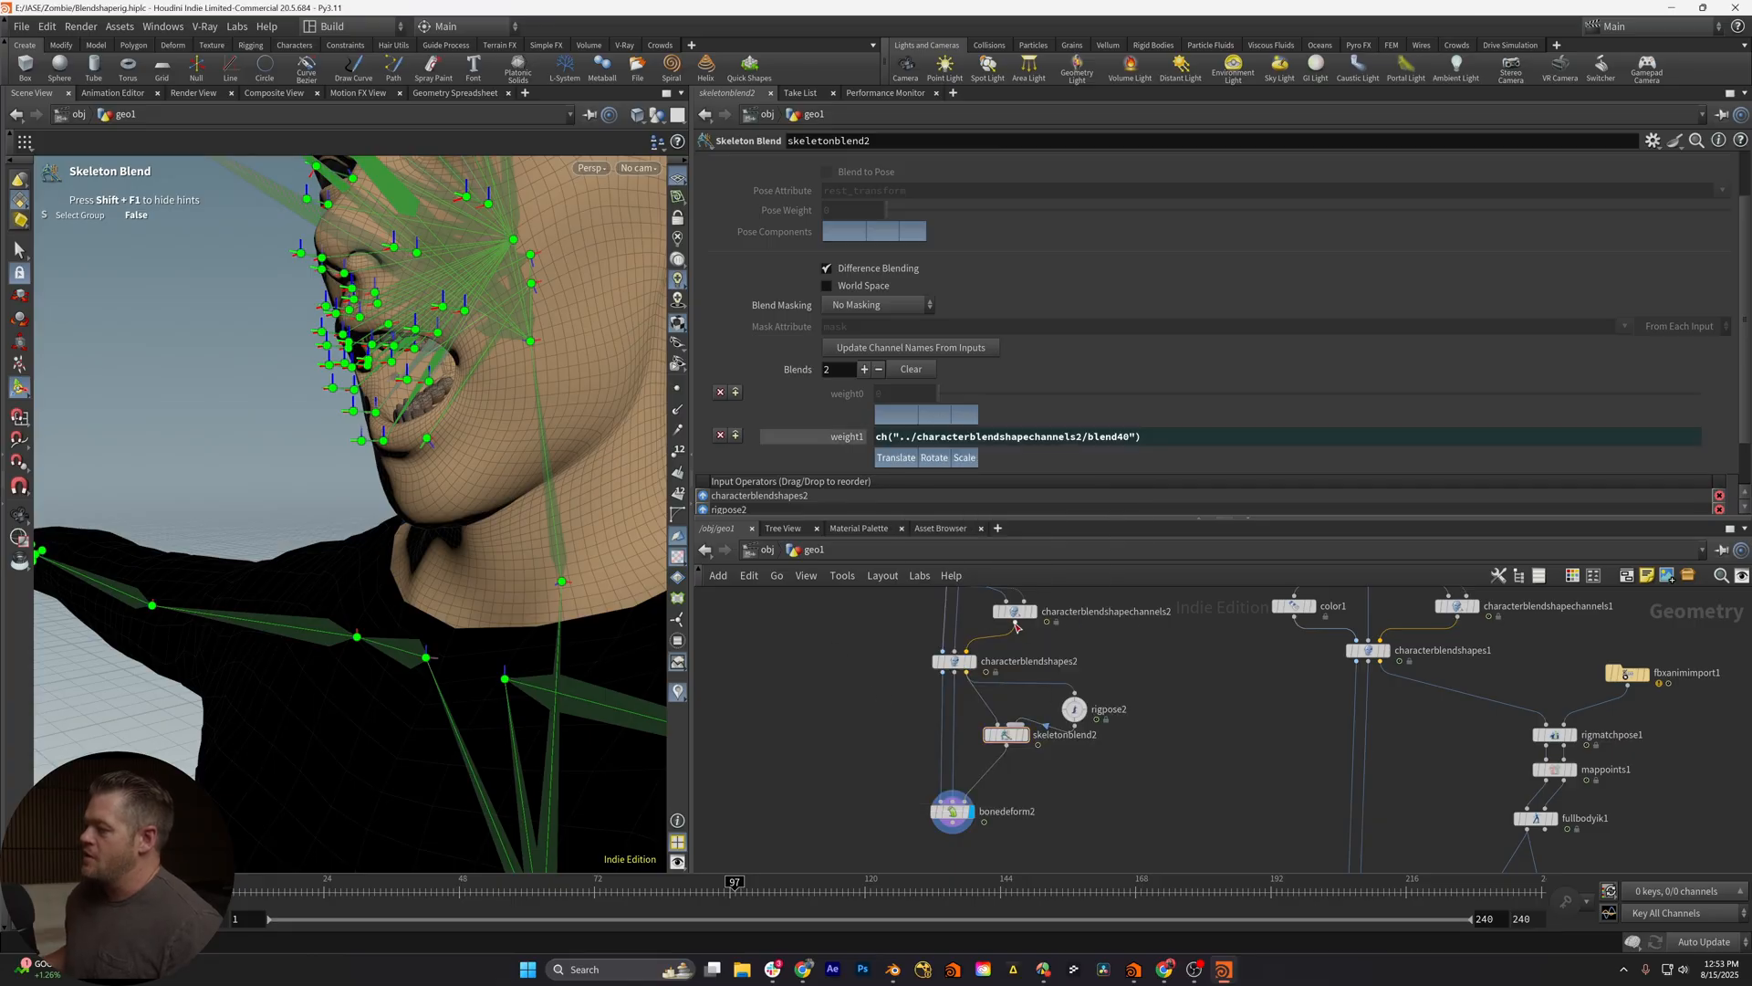
# Scrub jawOpen between 0 and 1 to confirm the jaw and teeth open together
pyautogui.click(1016, 614)
pyautogui.moveTo(1458, 436); pyautogui.dragTo(1719, 435)
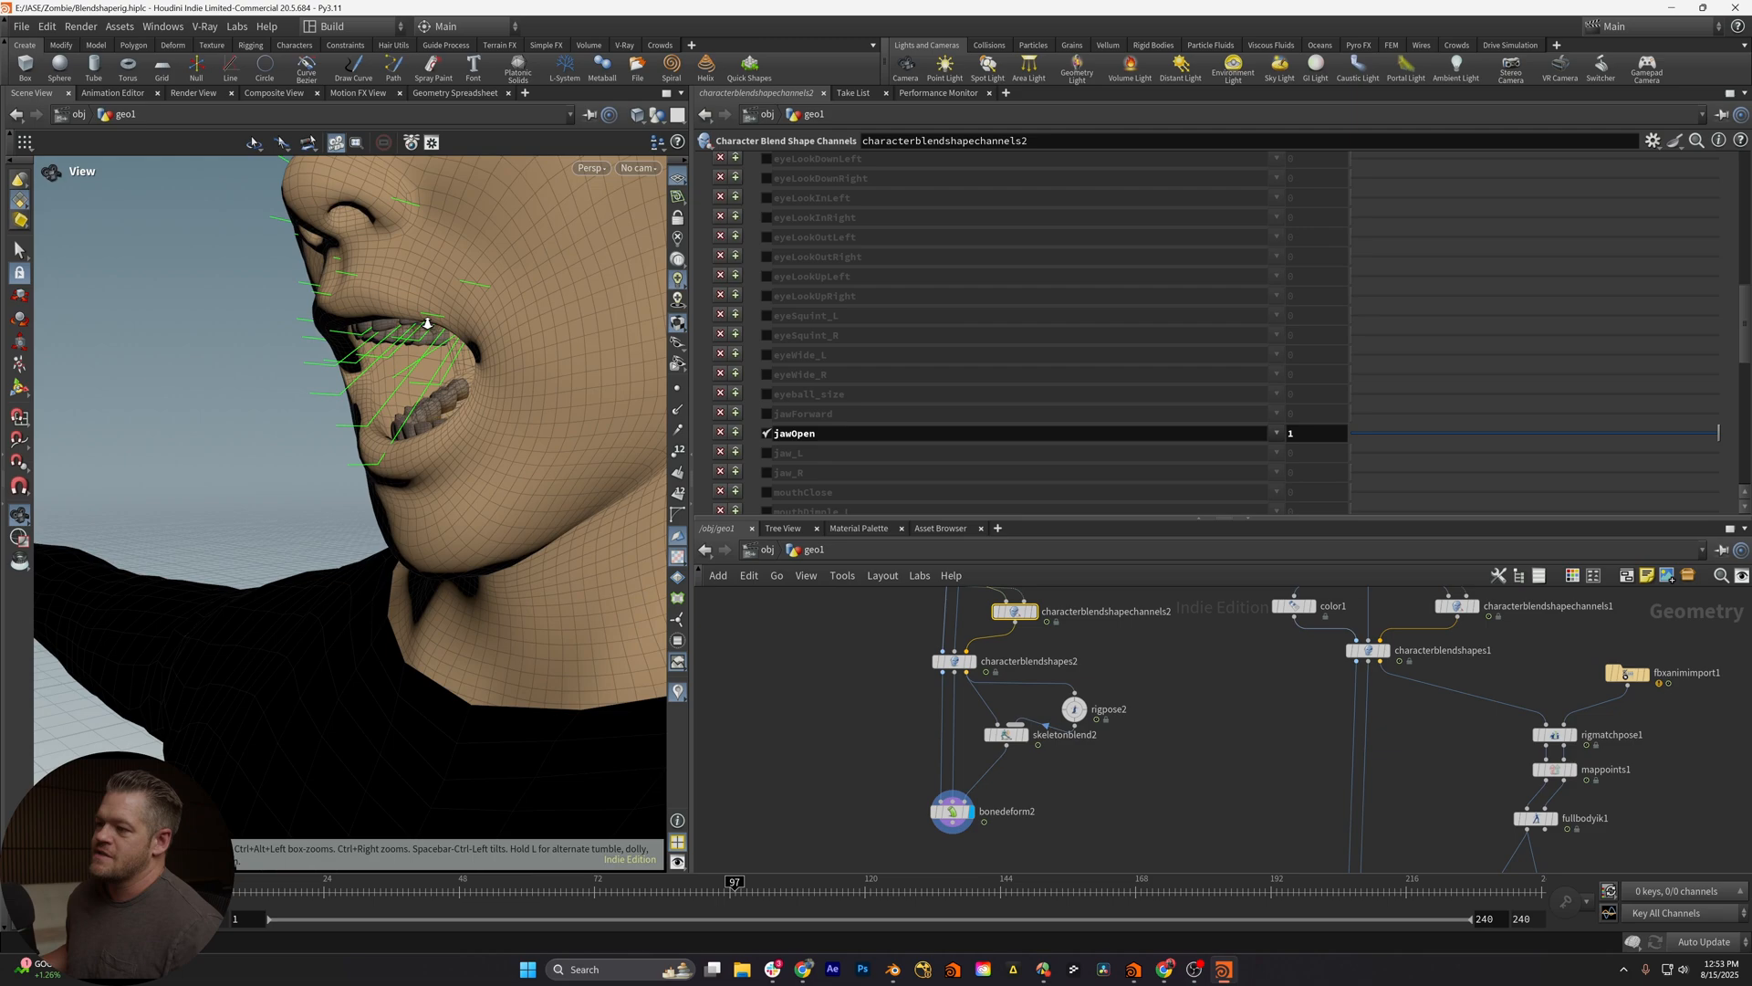
pyautogui.scroll(5, 342, 411)
pyautogui.moveTo(1717, 435)
pyautogui.mouseDown()
pyautogui.moveTo(1350, 436)
pyautogui.moveTo(1718, 434)
pyautogui.mouseUp()
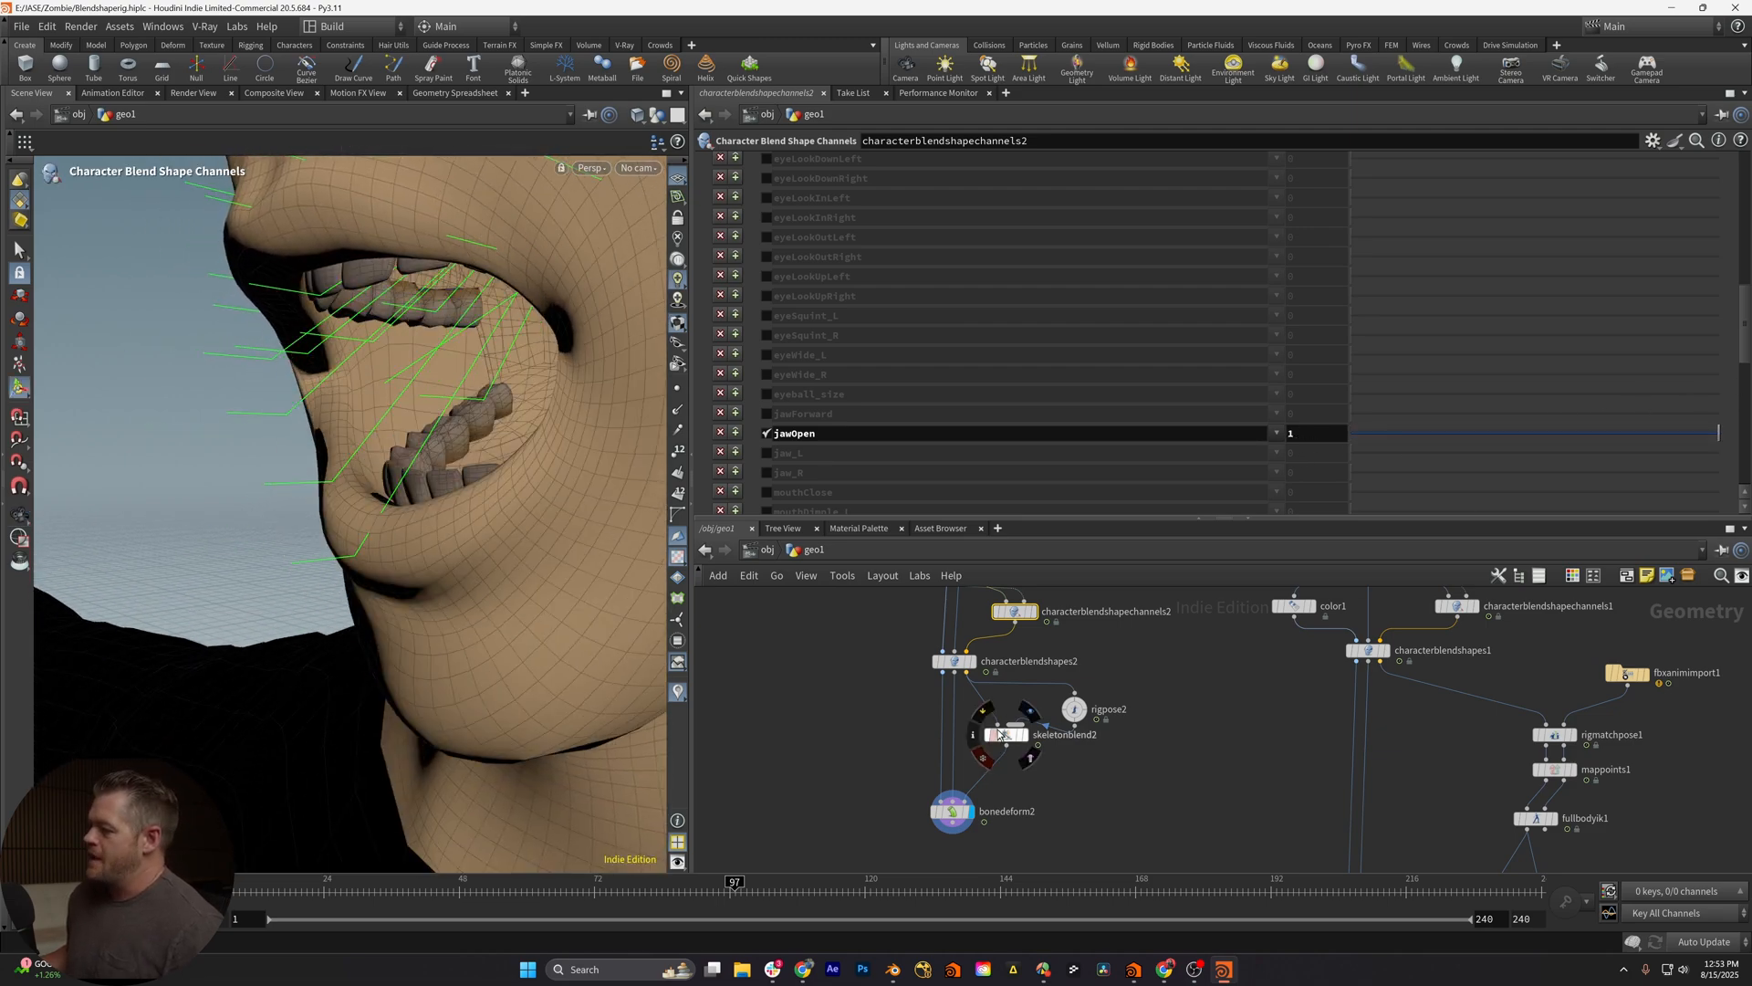
pyautogui.click(1004, 736)
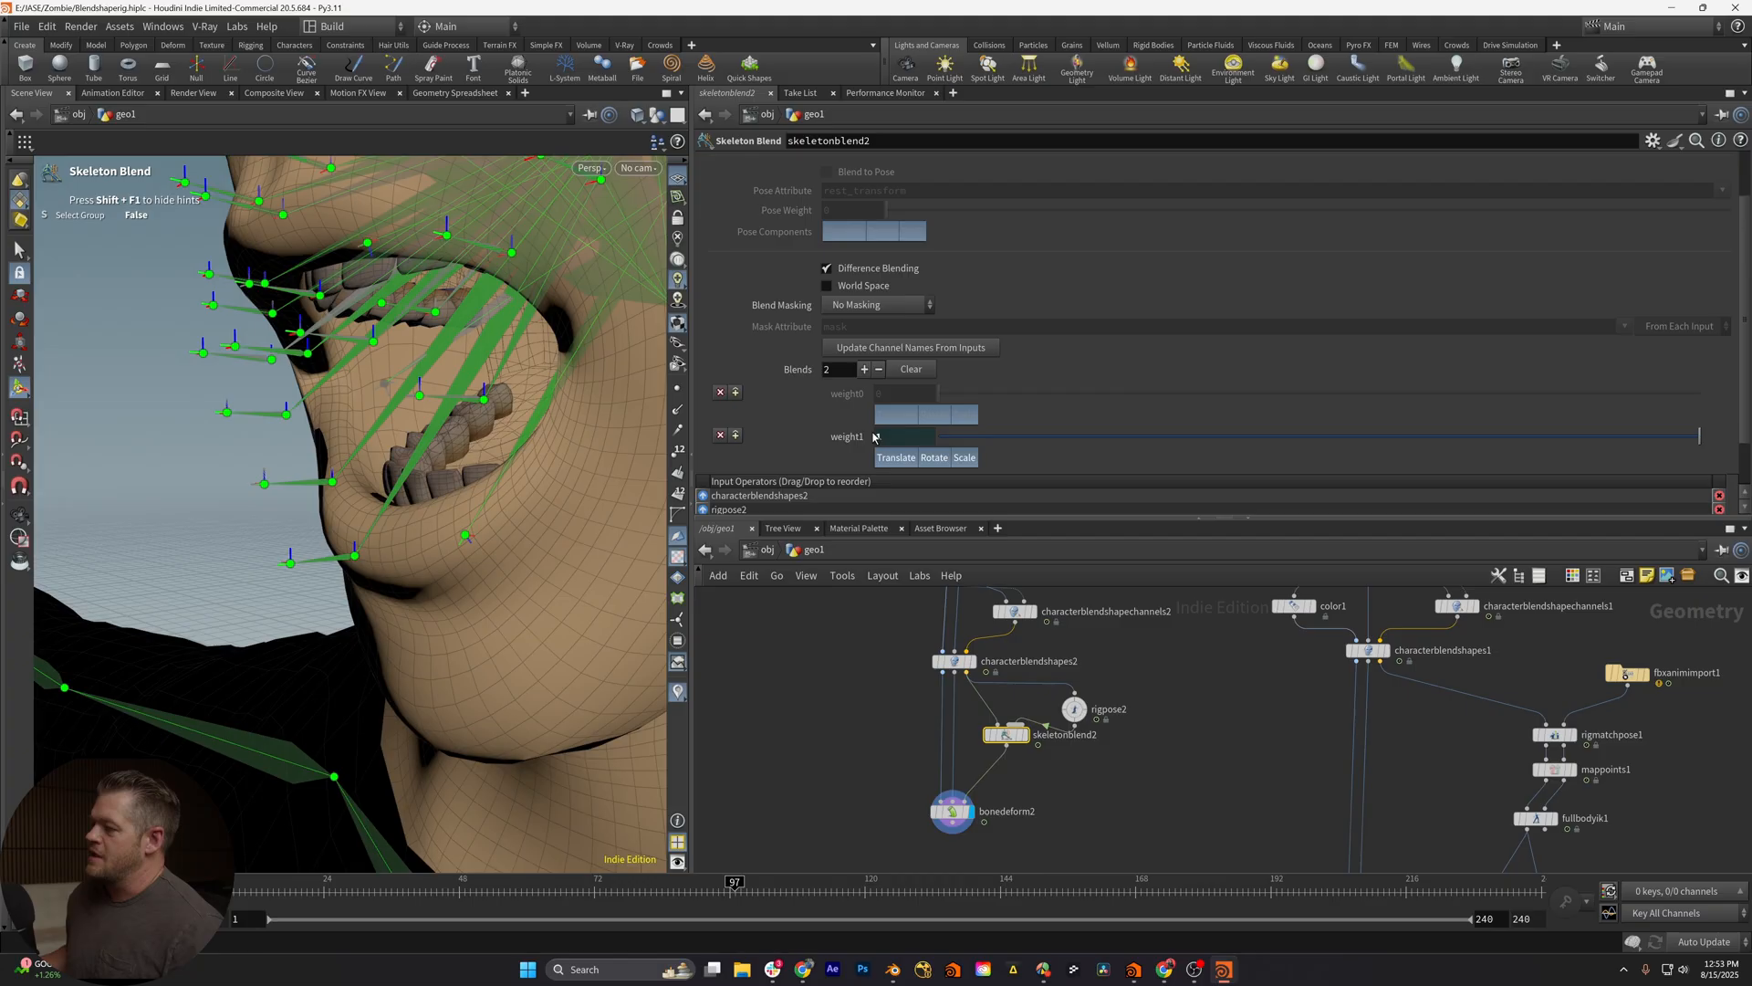
pyautogui.click(1013, 611)
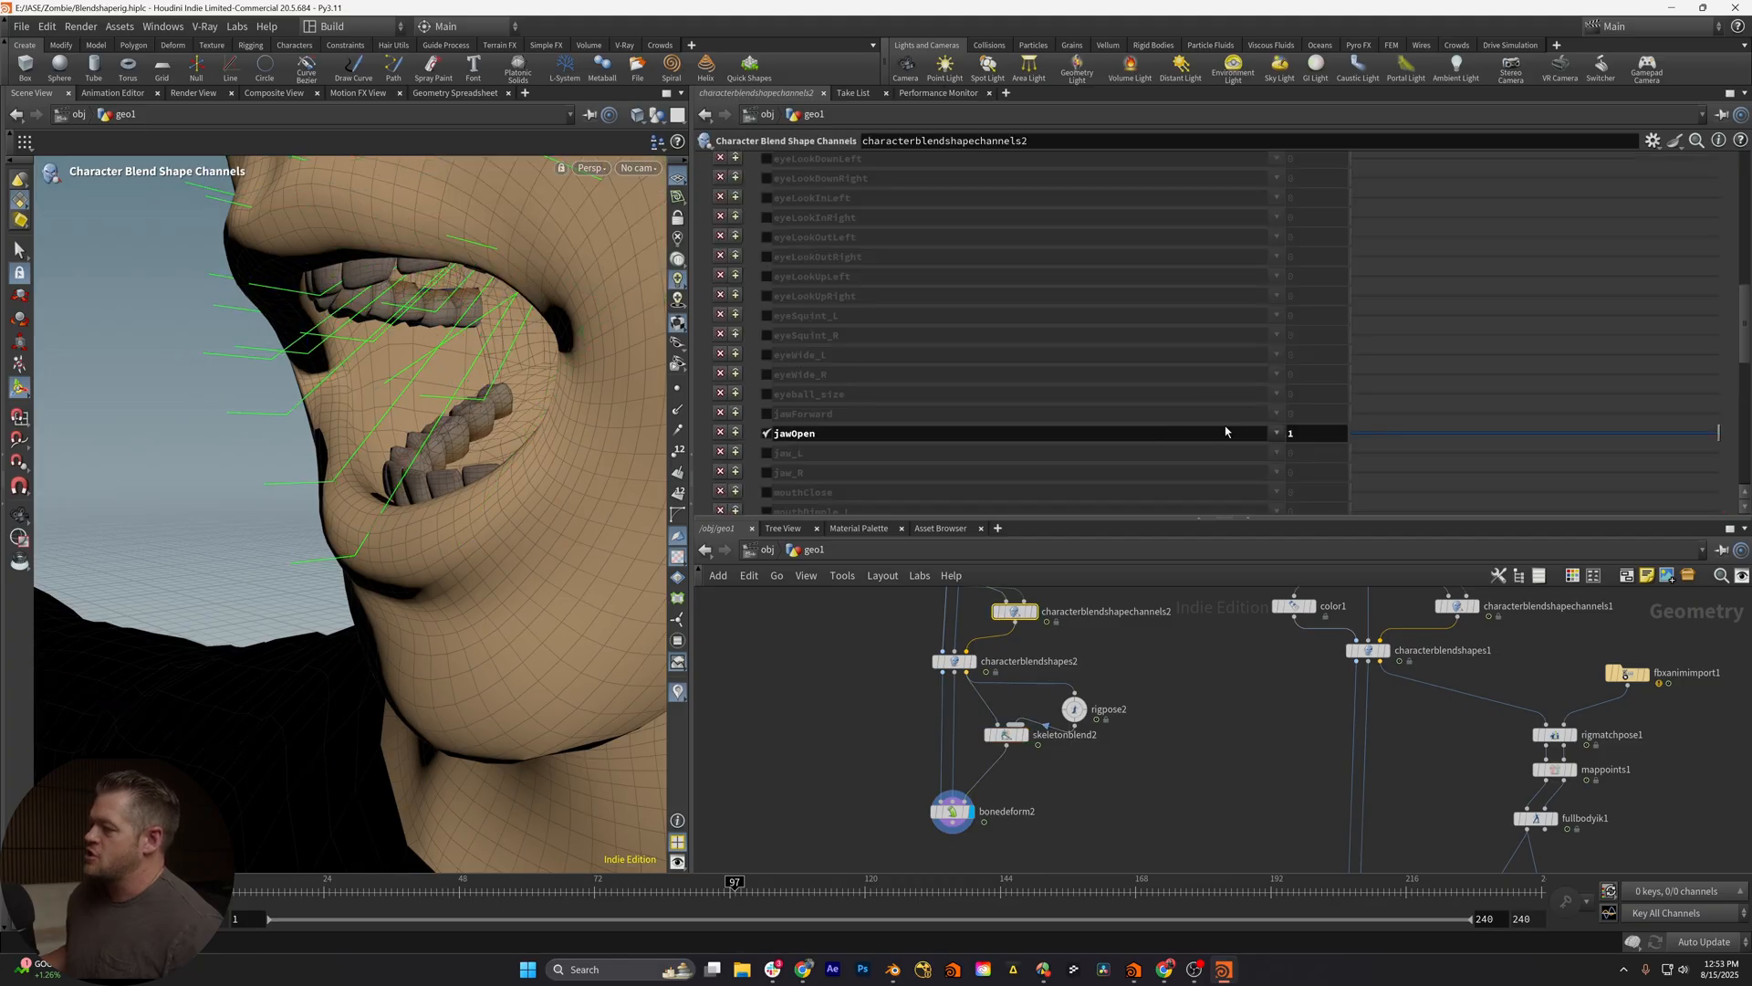
pyautogui.moveTo(1404, 432)
pyautogui.mouseDown()
pyautogui.moveTo(1673, 433)
pyautogui.moveTo(1369, 438)
pyautogui.moveTo(1722, 439)
pyautogui.mouseUp()
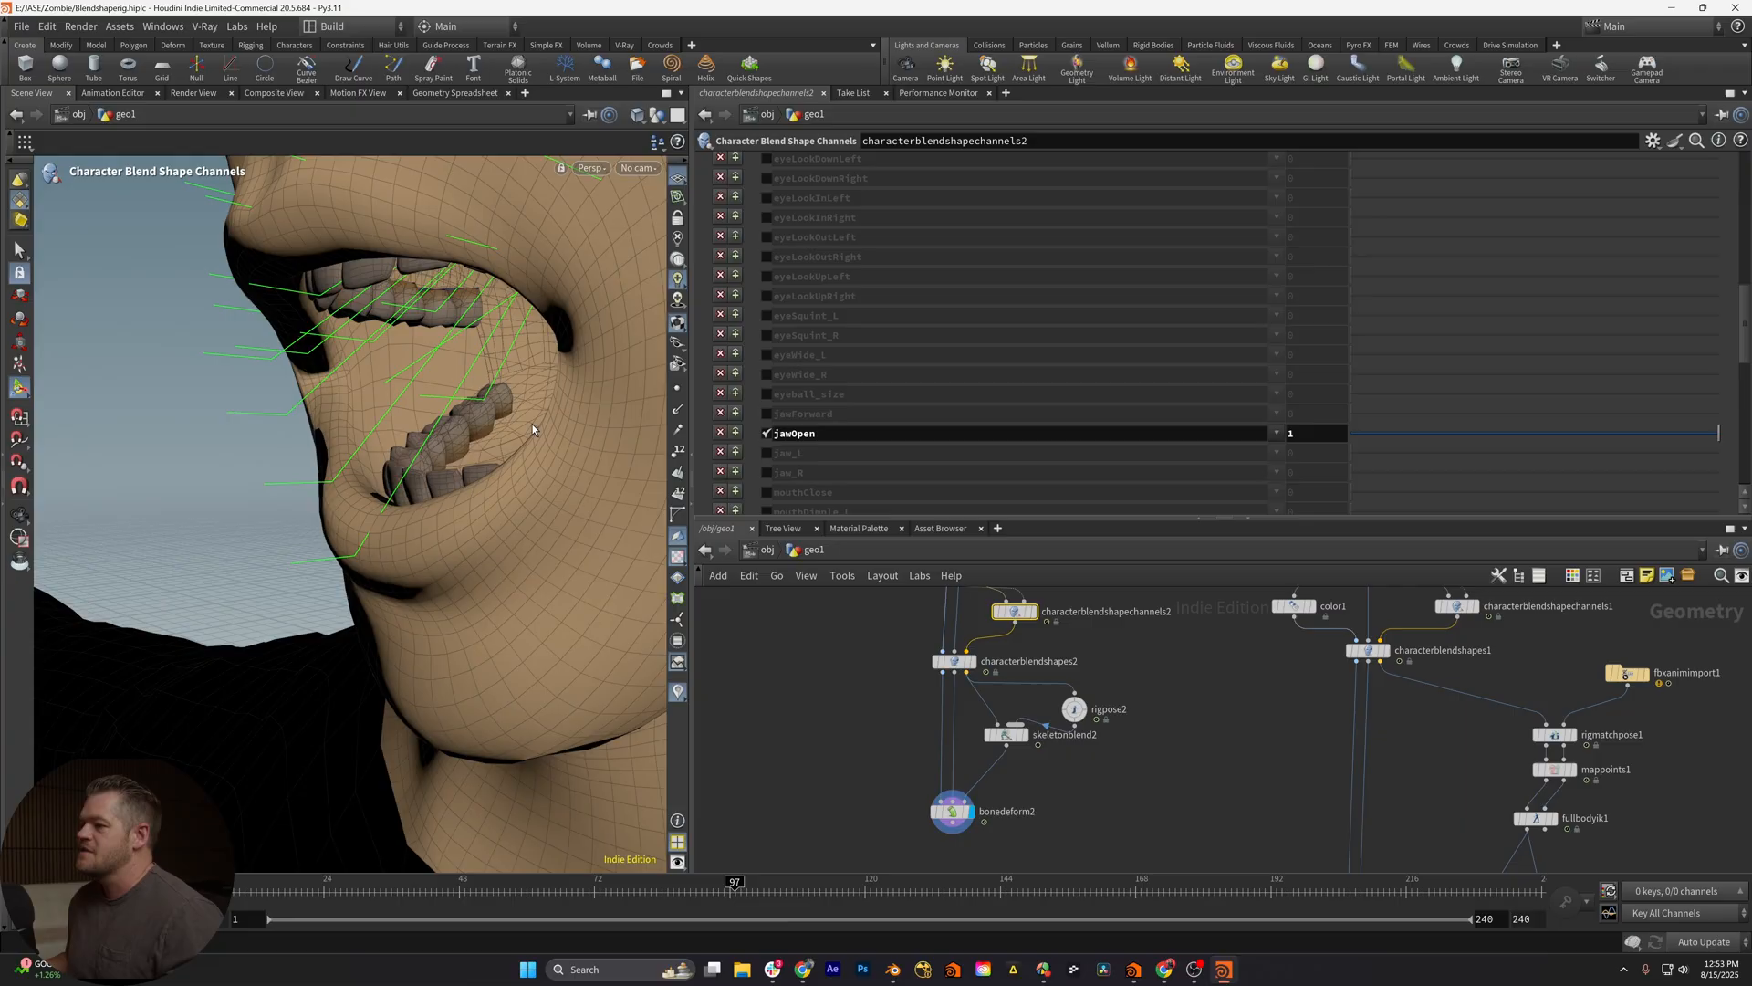
pyautogui.press('Escape')
pyautogui.moveTo(532, 424)
pyautogui.mouseDown()
pyautogui.moveTo(517, 406)
pyautogui.moveTo(533, 496)
pyautogui.moveTo(451, 515)
pyautogui.mouseUp()
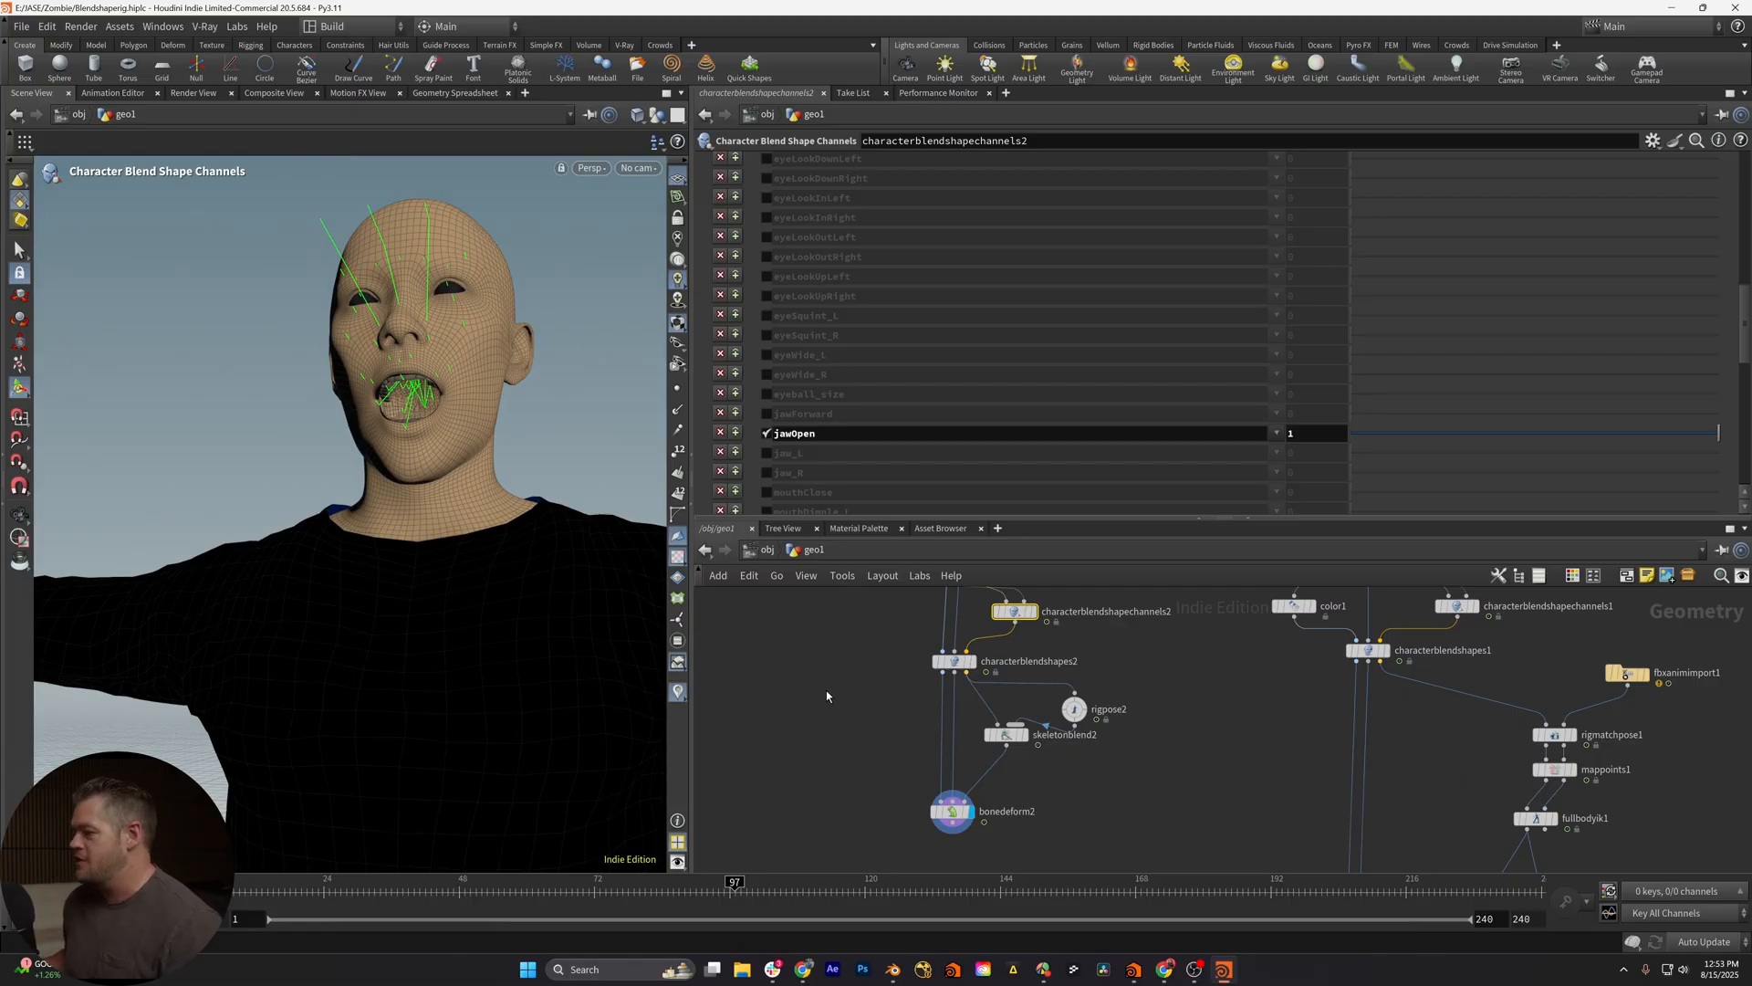
pyautogui.scroll(-2, 547, 356)
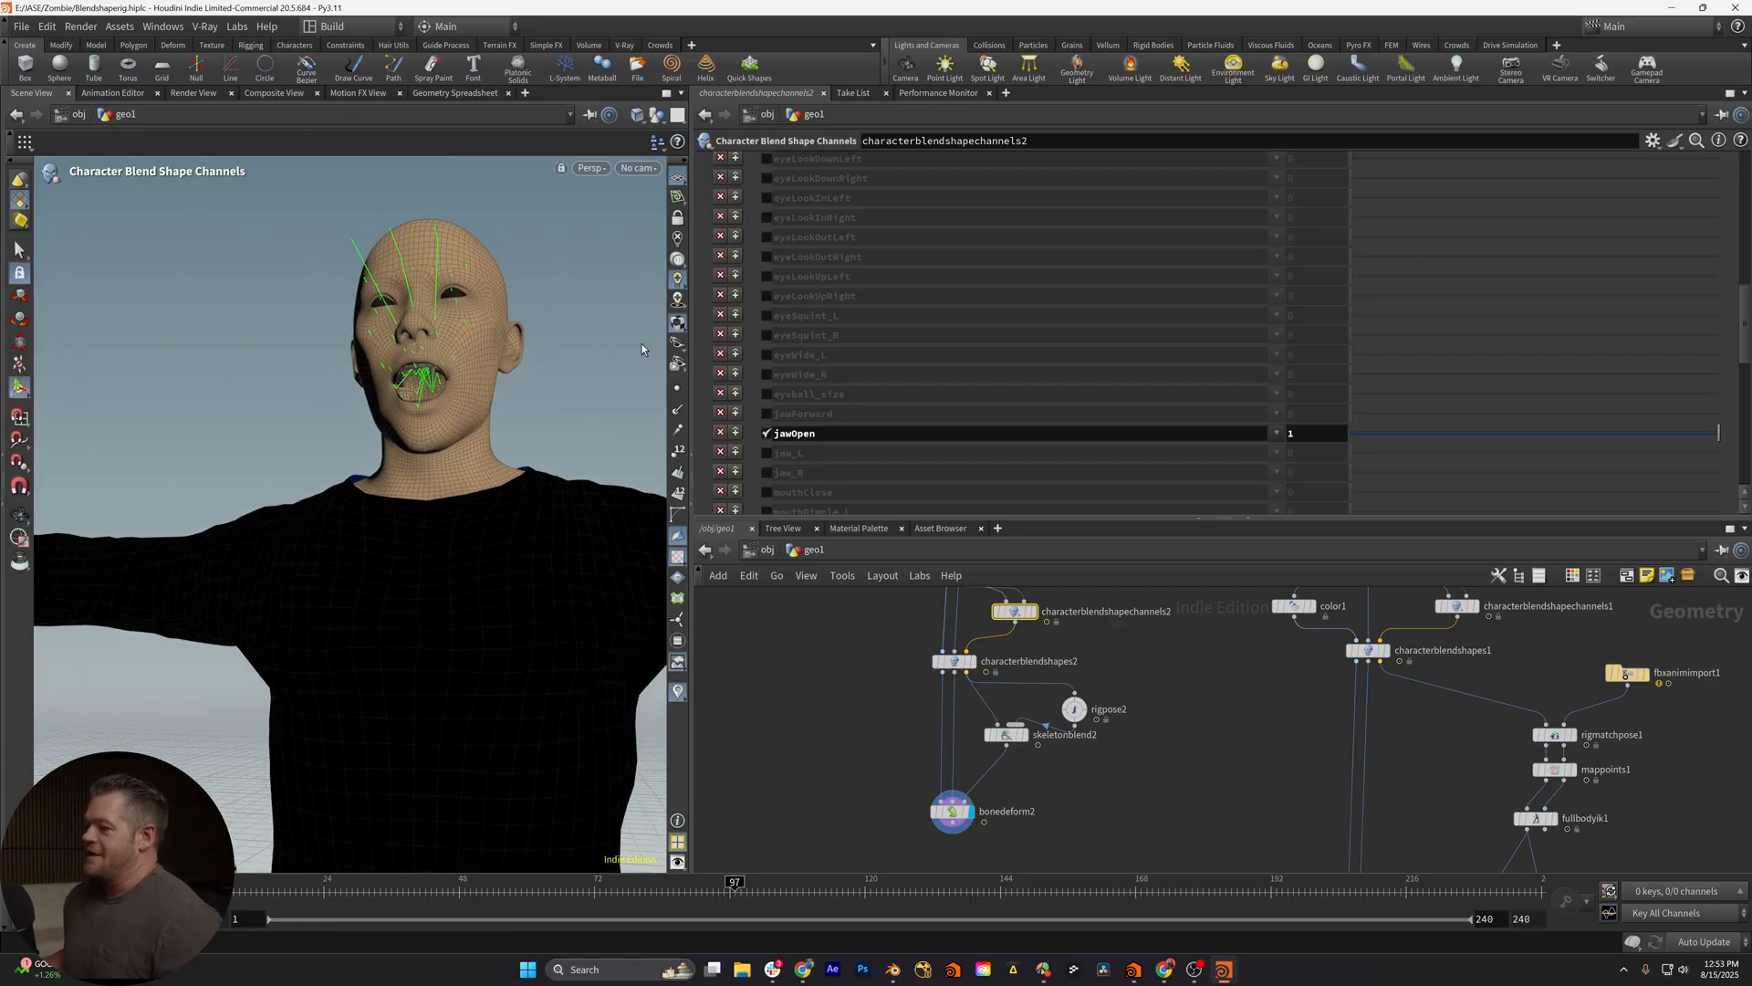
pyautogui.scroll(-1, 801, 401)
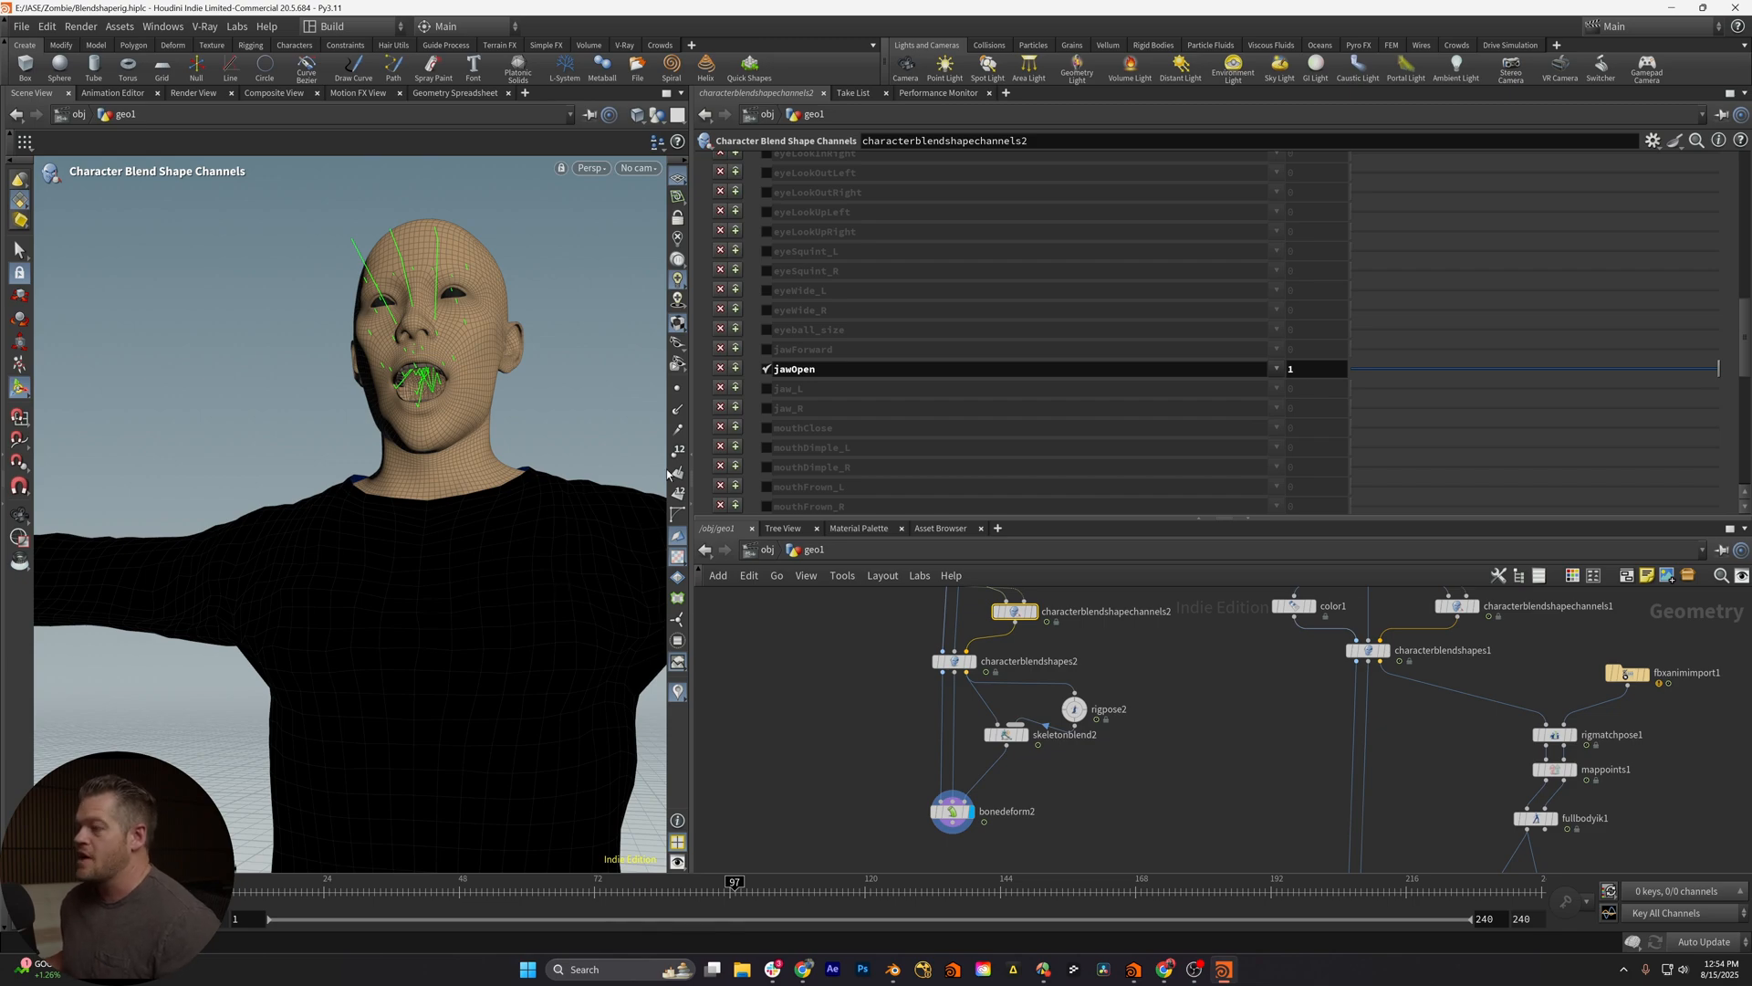
pyautogui.scroll(2, 311, 347)
pyautogui.scroll(2, 370, 302)
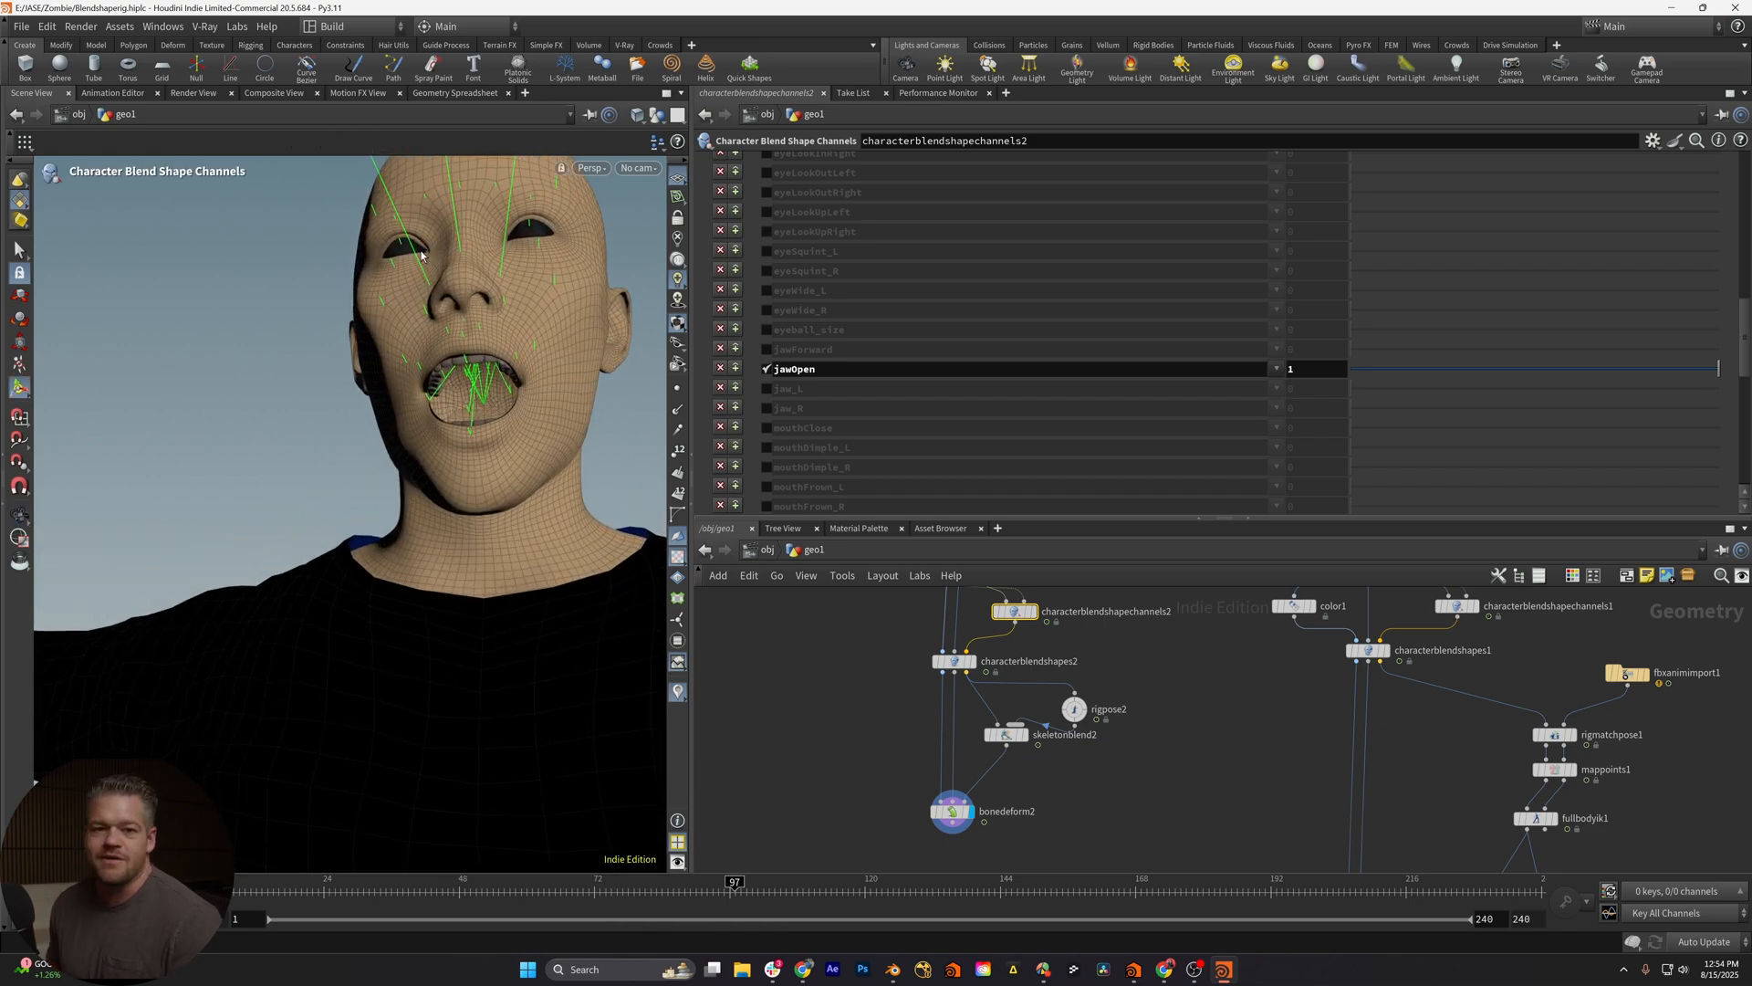
pyautogui.moveTo(422, 255); pyautogui.dragTo(325, 528)
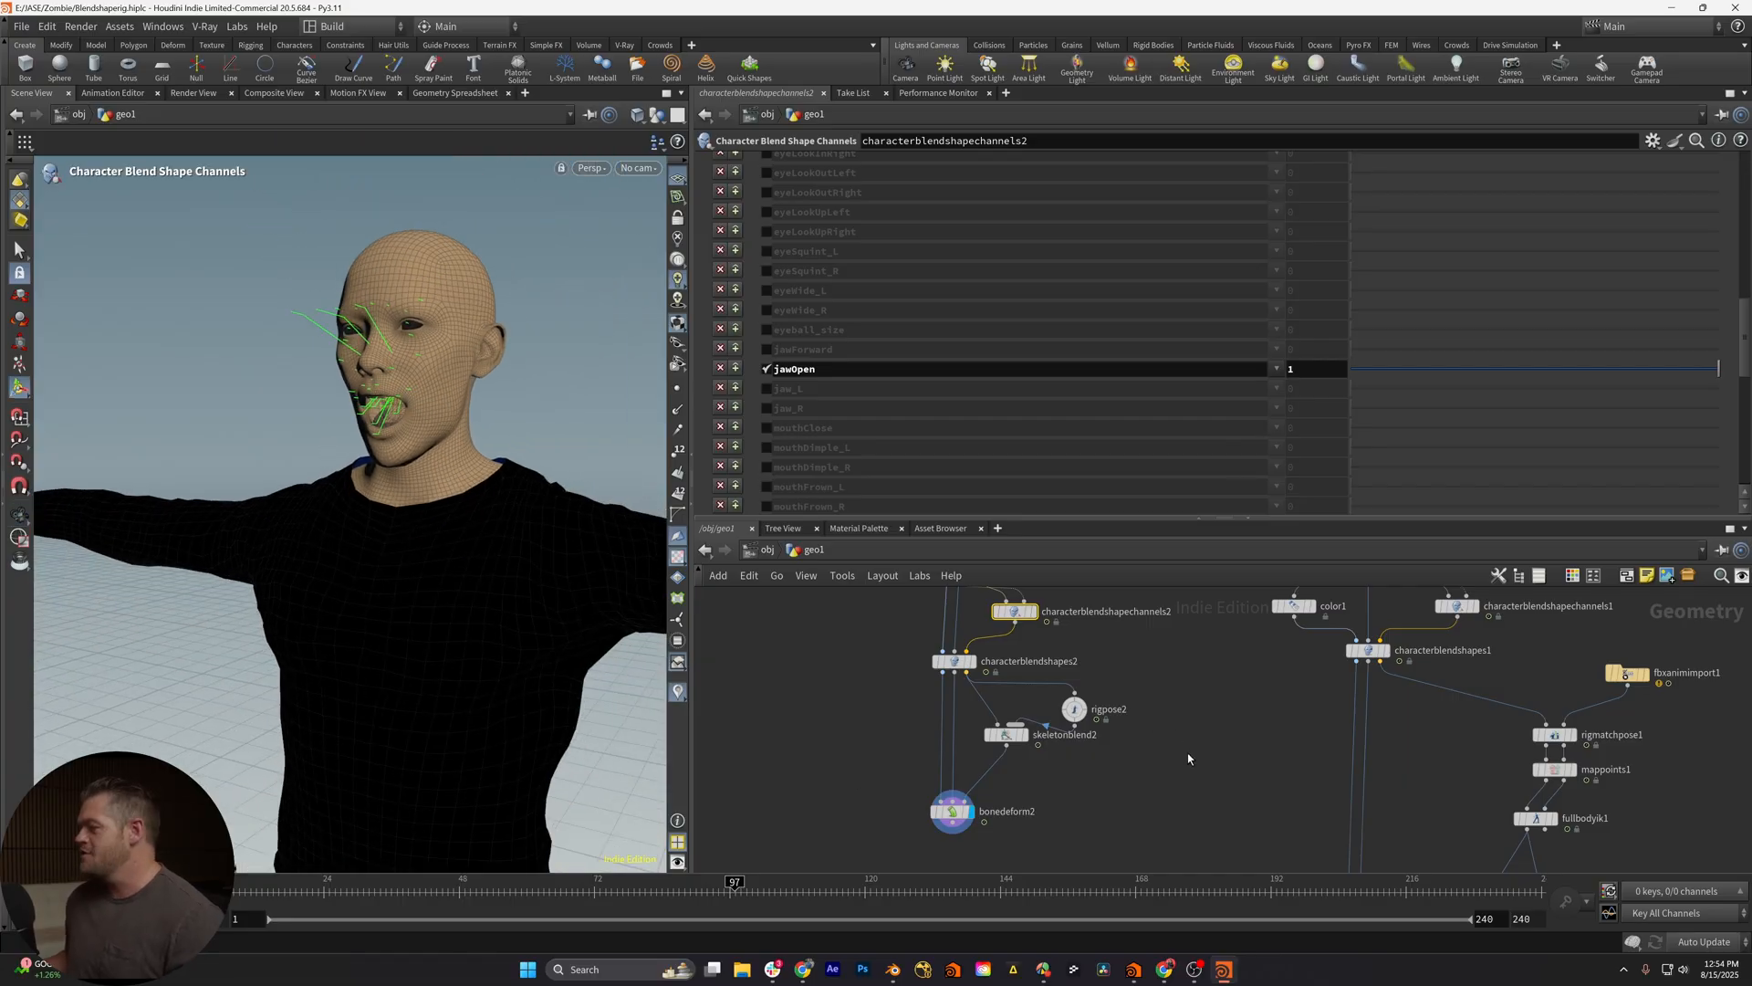
pyautogui.moveTo(1303, 780); pyautogui.dragTo(1284, 774)
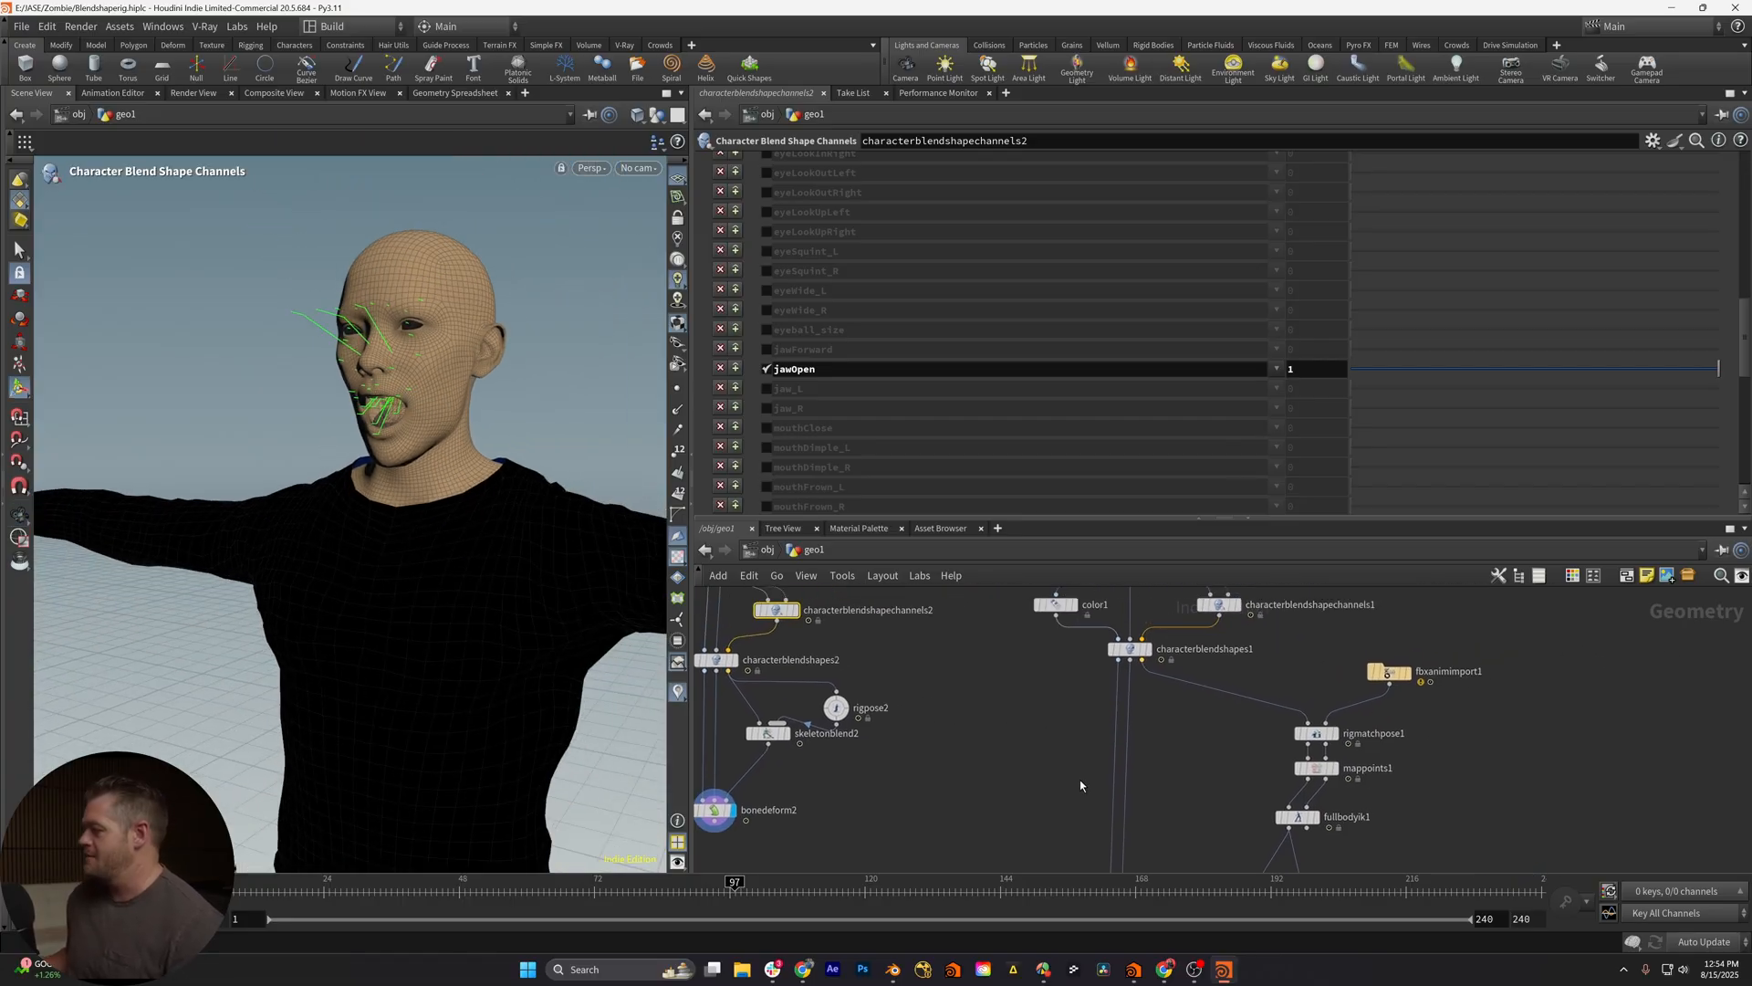